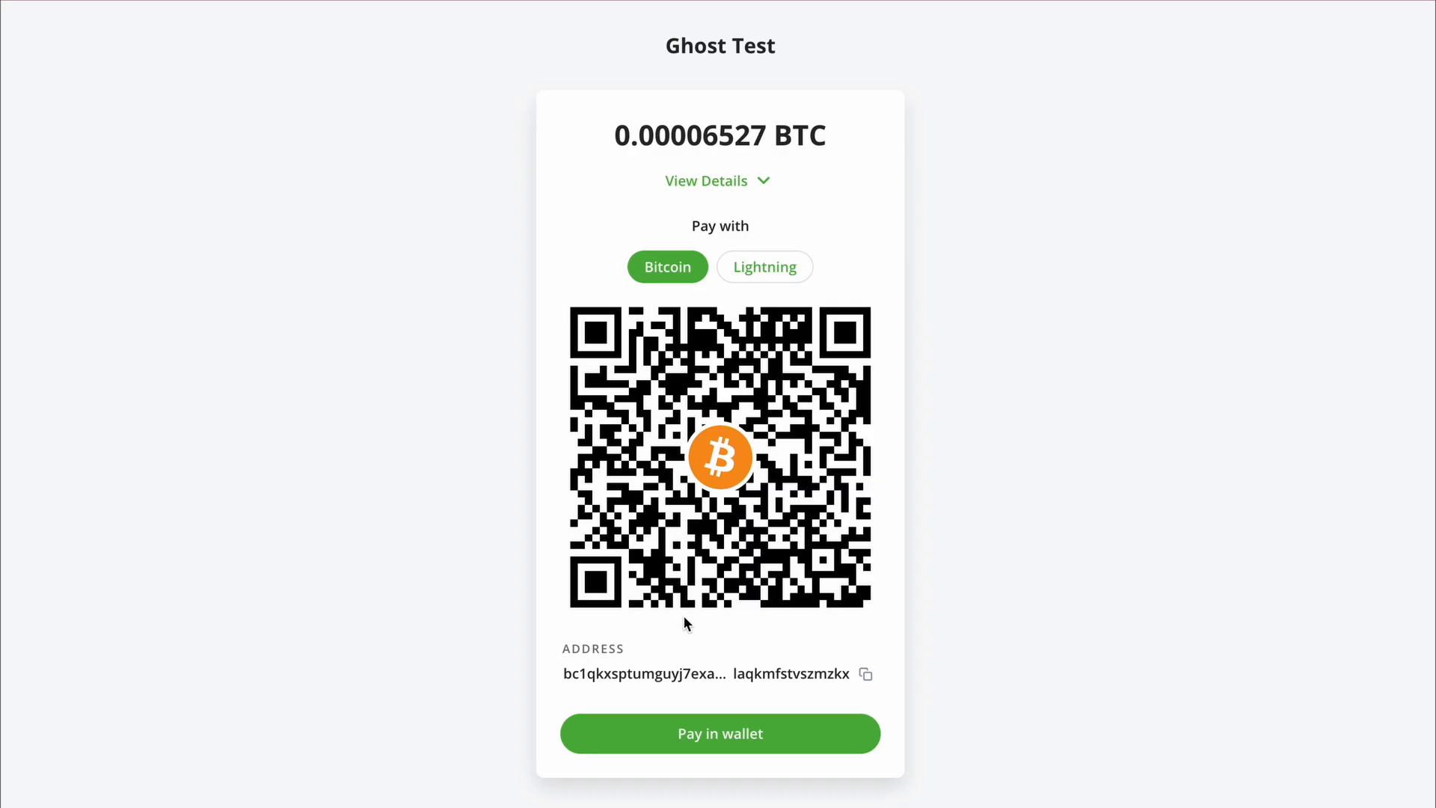
- Switch the Ghost Test checkout to a Lightning invoice, then type 'nate Bitcoin' into the button text
{"action": "double_click", "coordinate": [777, 279]}
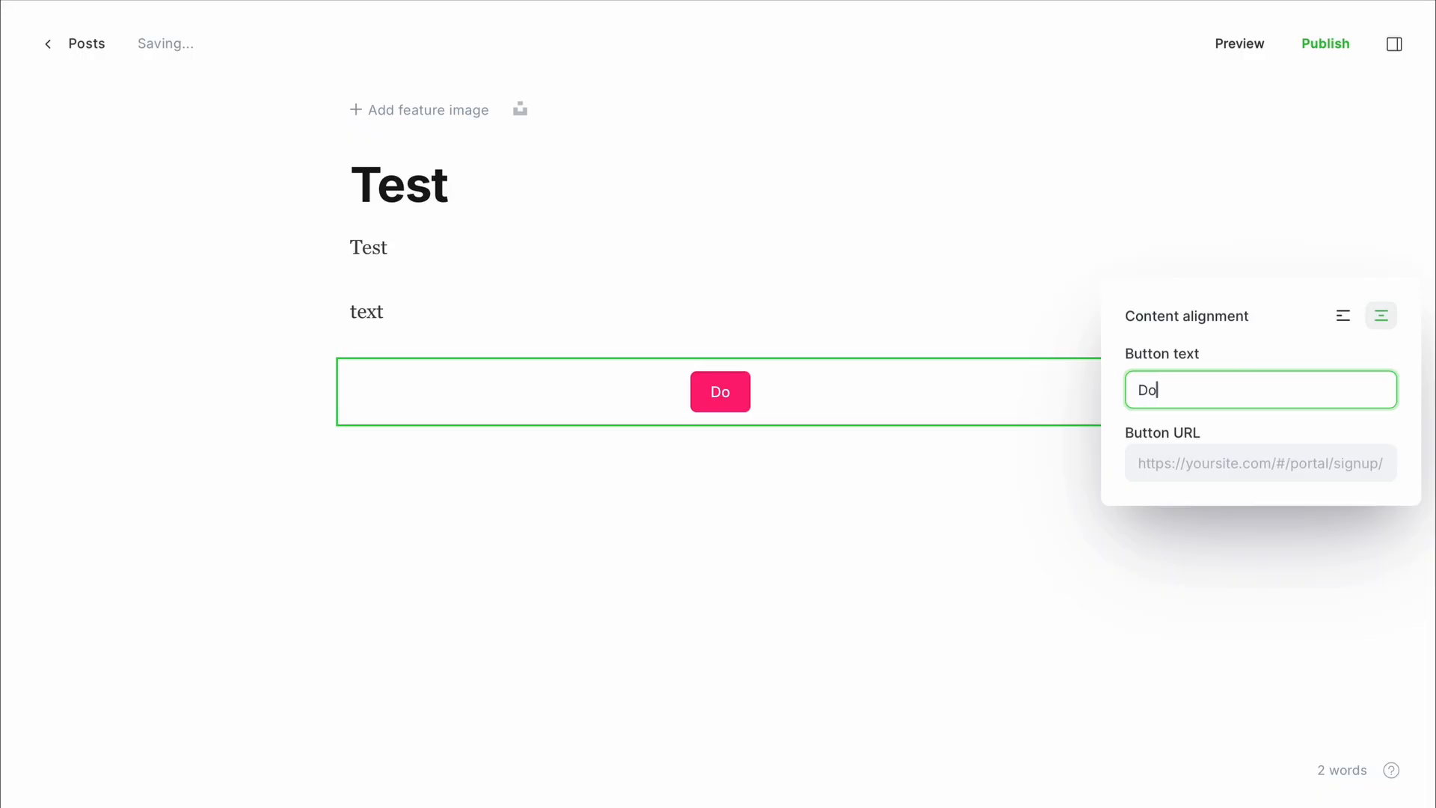
{"action": "type", "text": "nate Bitcoin"}
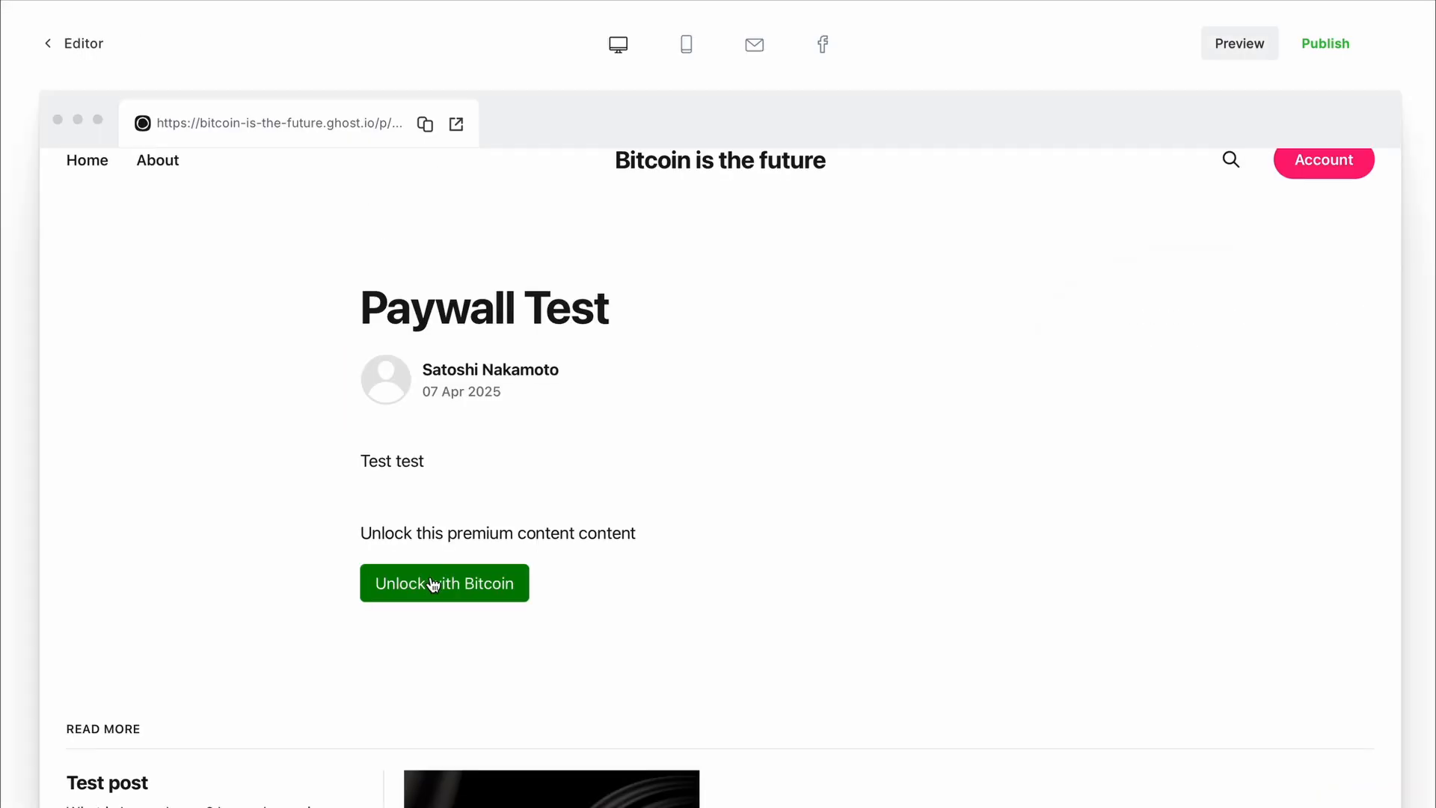
- Pay the premium-content unlock invoice over Lightning, close the paid invoice, and view Ghost members
{"action": "left_click", "coordinate": [433, 585]}
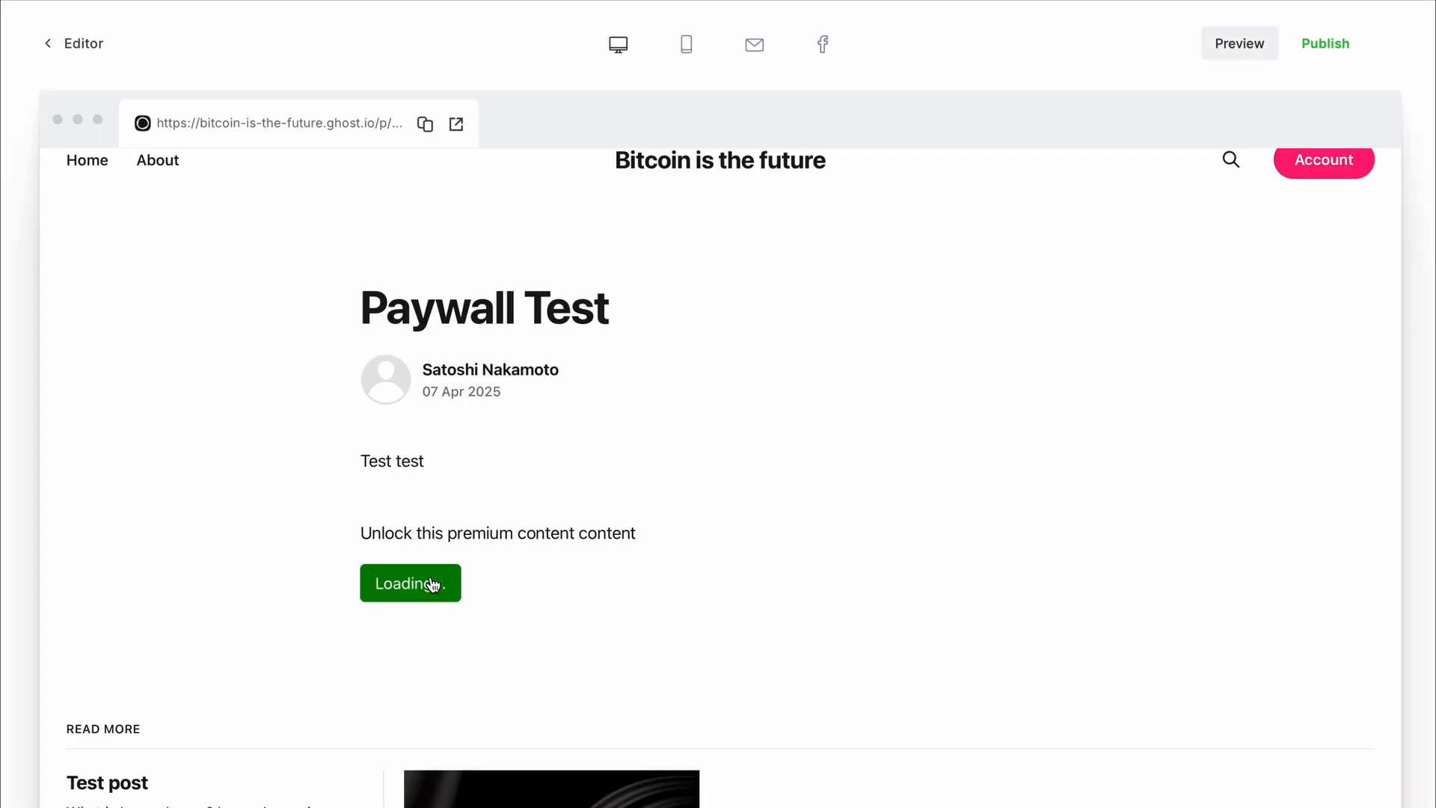
{"action": "scroll", "coordinate": [434, 585], "scroll_direction": "down", "scroll_amount": 2}
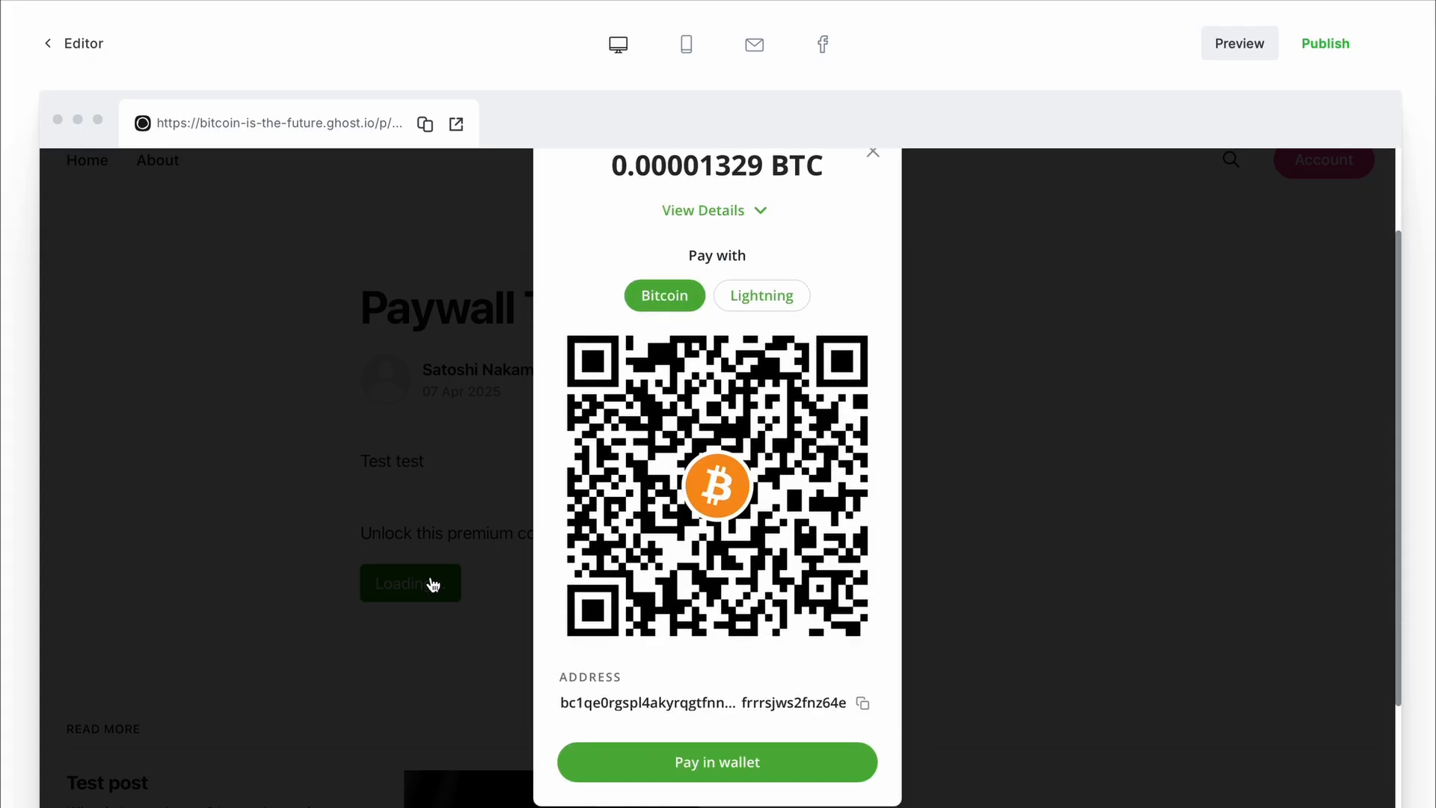
{"action": "left_click", "coordinate": [778, 295]}
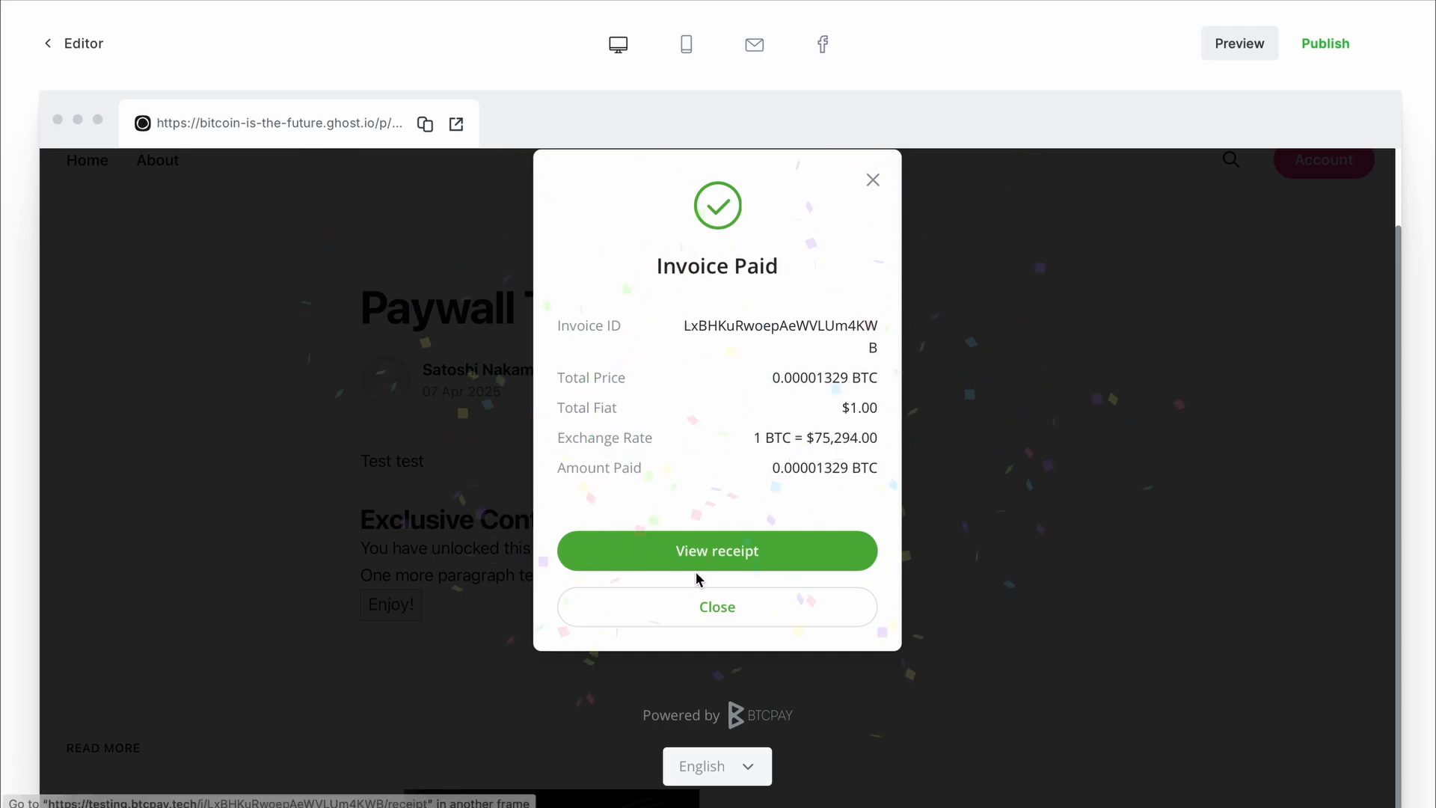
{"action": "left_click", "coordinate": [700, 615]}
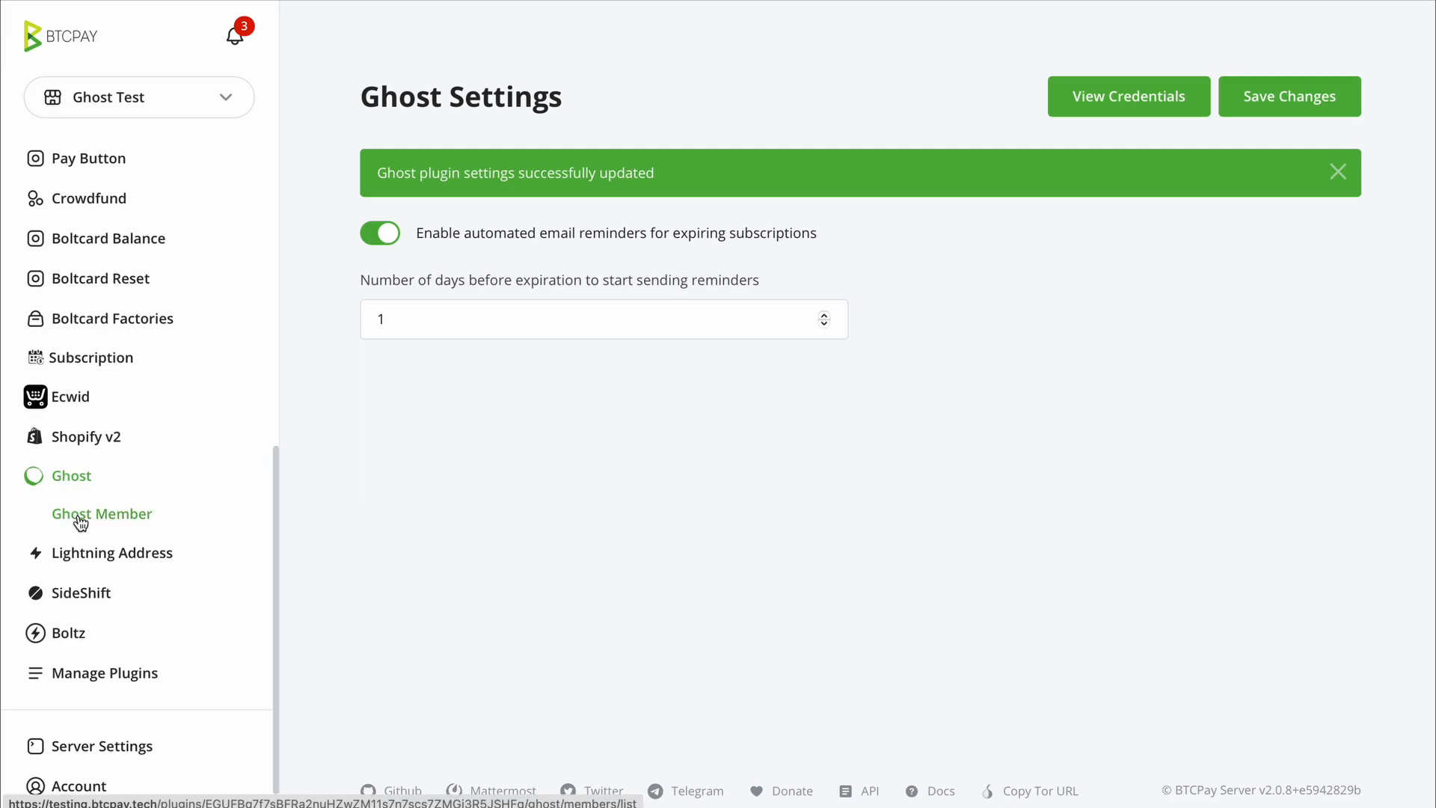
{"action": "left_click", "coordinate": [75, 517]}
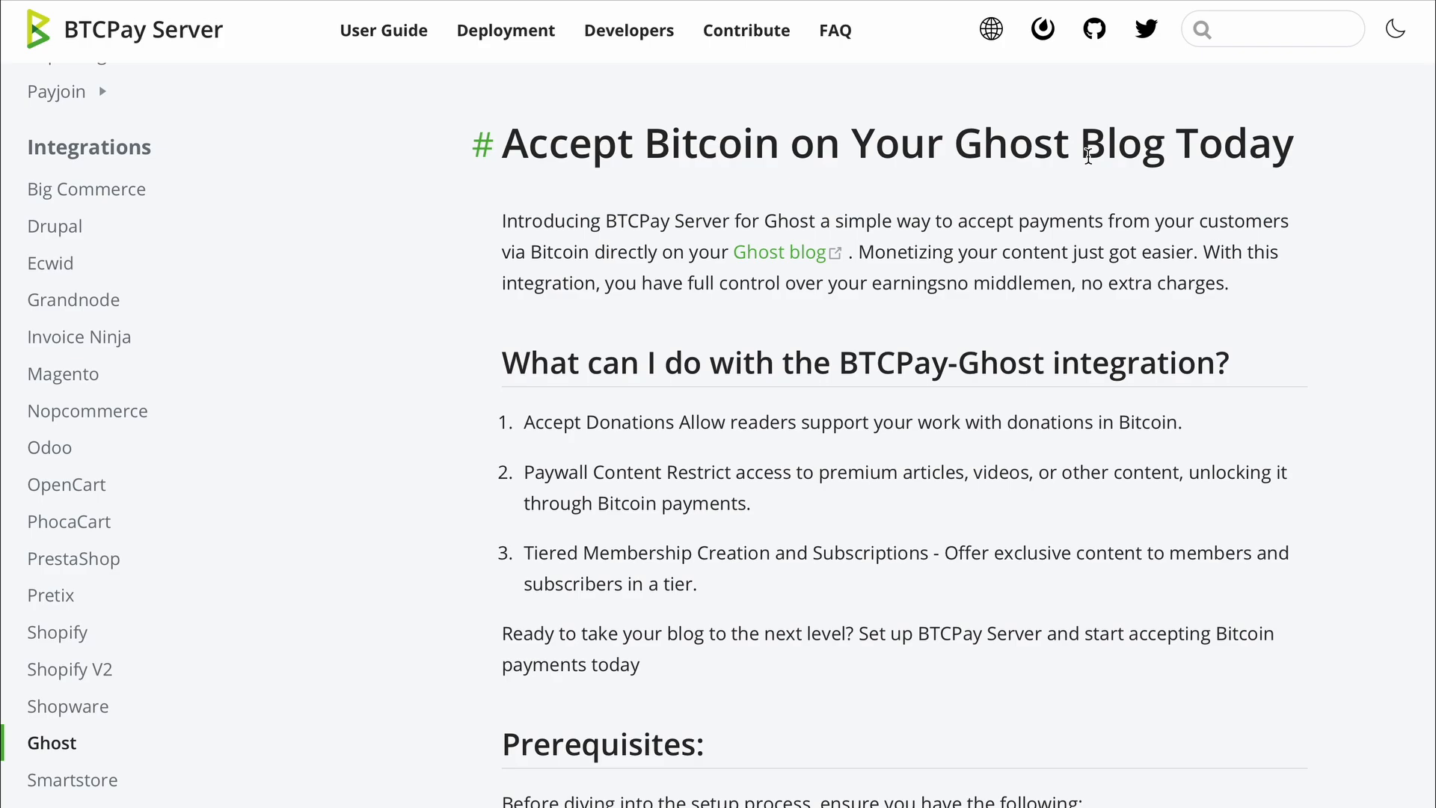
{"action": "scroll", "coordinate": [1085, 254], "scroll_direction": "down", "scroll_amount": 4}
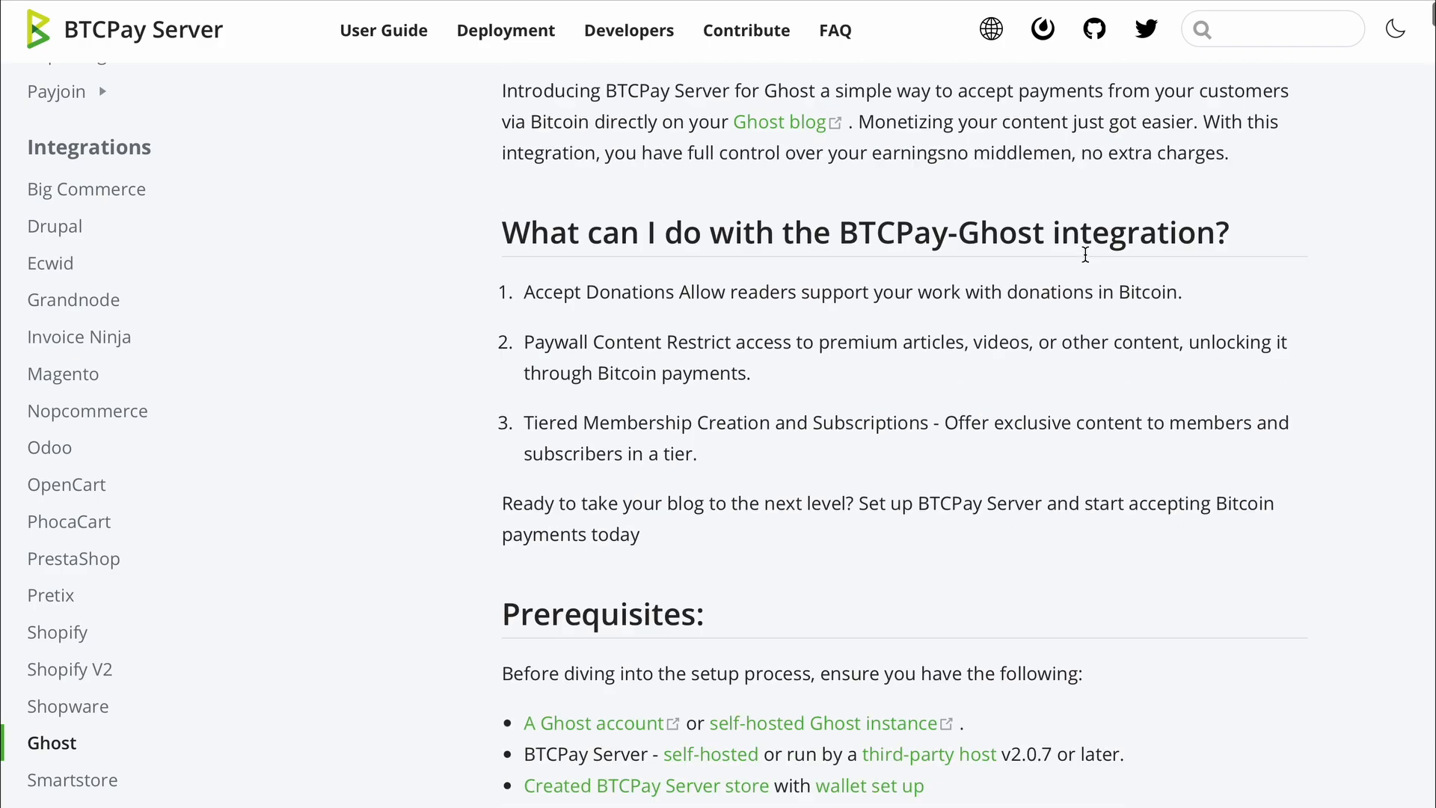
{"action": "scroll", "coordinate": [1086, 256], "scroll_direction": "down", "scroll_amount": 3}
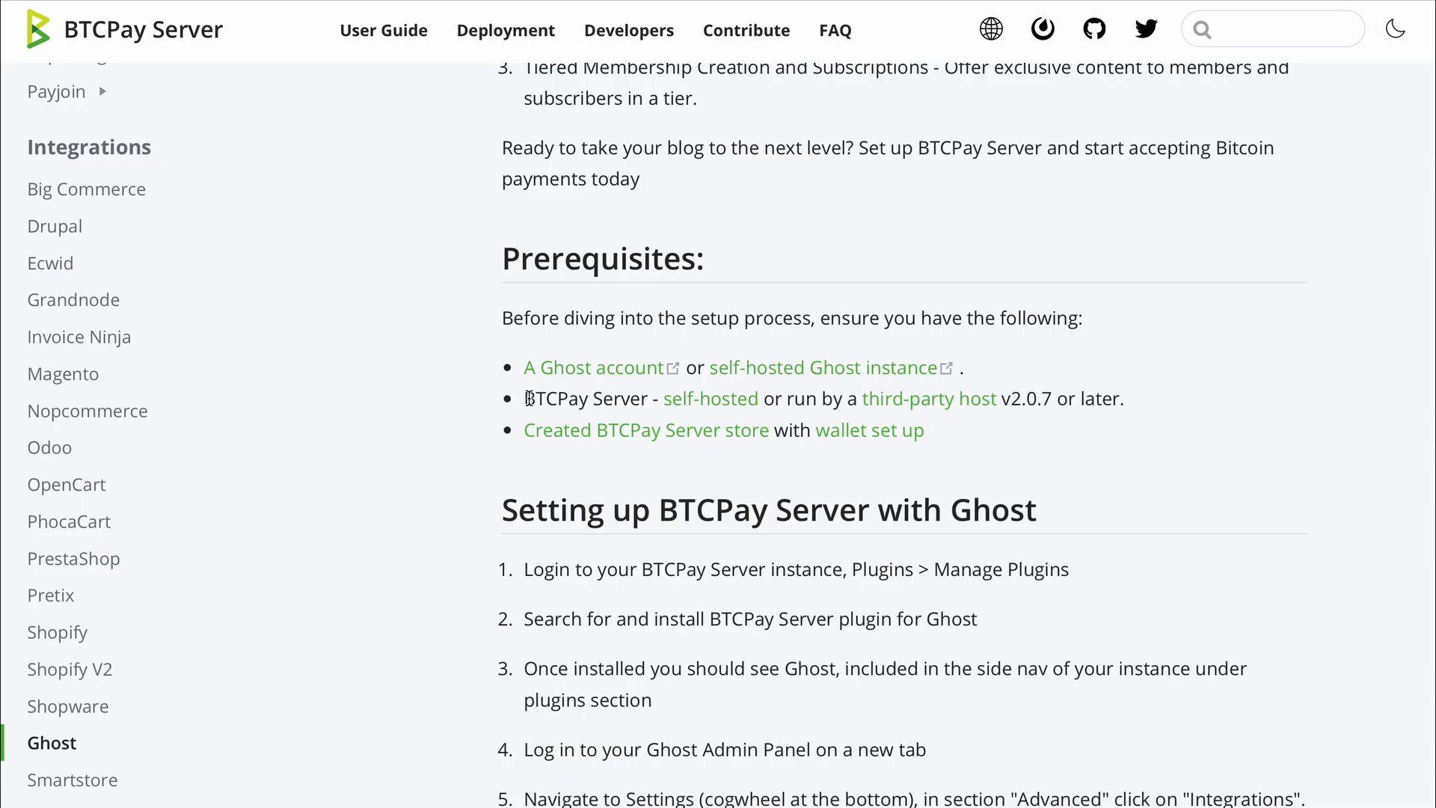
{"action": "left_click_drag", "start_coordinate": [525, 398], "coordinate": [1000, 421]}
{"action": "left_click", "coordinate": [1062, 428]}
{"action": "left_click_drag", "start_coordinate": [965, 434], "coordinate": [513, 398]}
{"action": "left_click", "coordinate": [446, 366]}
{"action": "scroll", "coordinate": [573, 271], "scroll_direction": "up", "scroll_amount": 5}
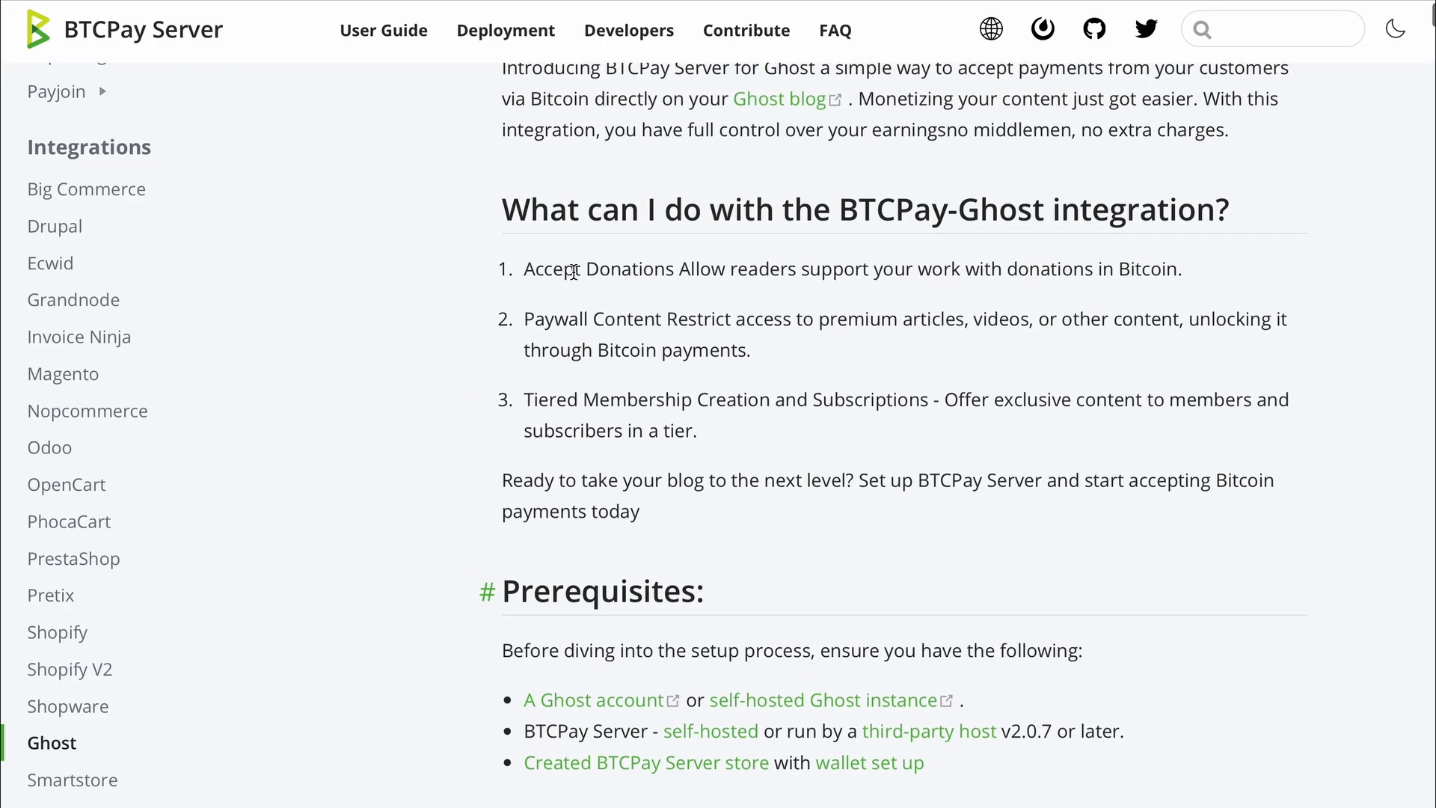
{"action": "scroll", "coordinate": [574, 277], "scroll_direction": "up", "scroll_amount": 2}
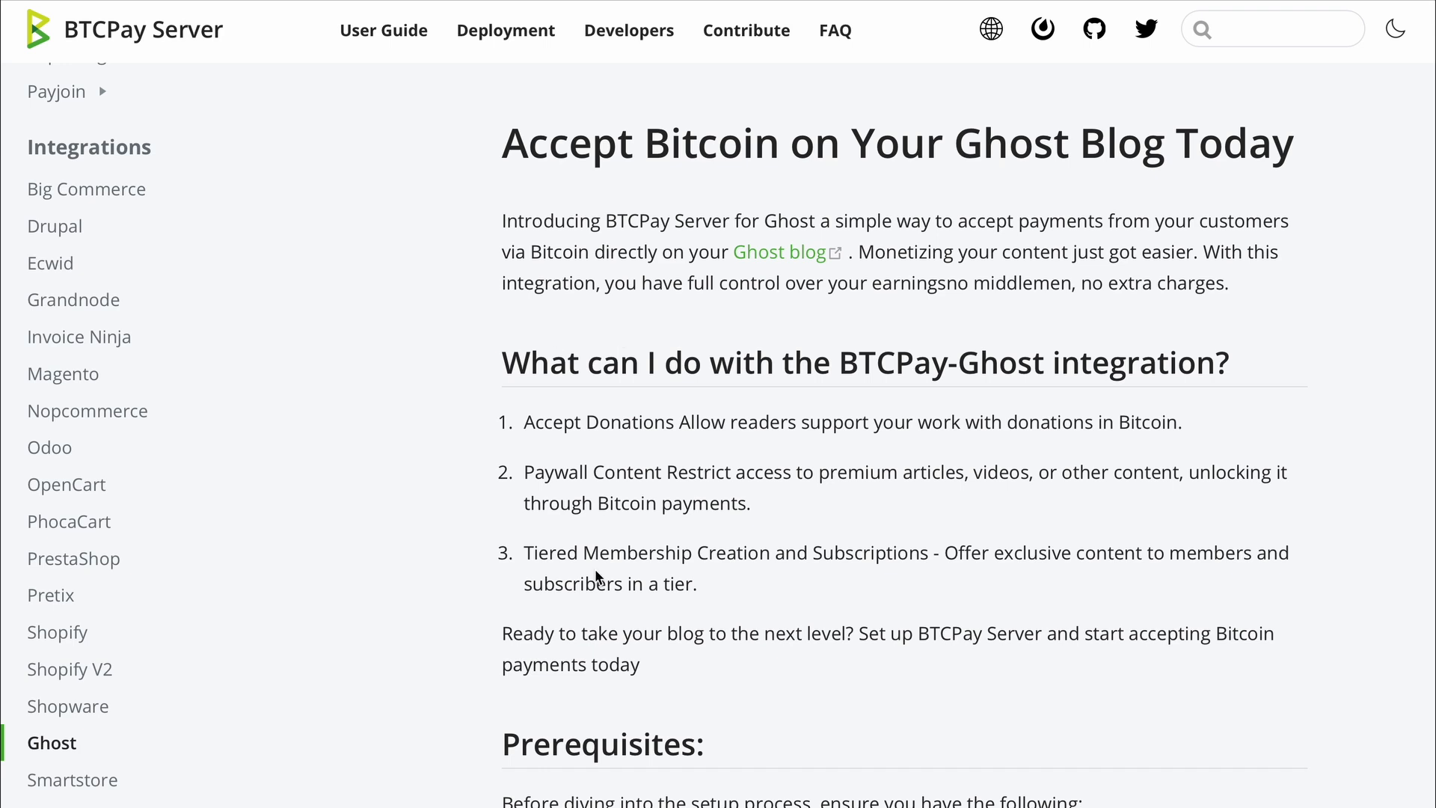
- Scroll the Ghost docs down through Prerequisites to the Setting up BTCPay Server with Ghost section
{"action": "scroll", "coordinate": [596, 581], "scroll_direction": "down", "scroll_amount": 3}
{"action": "scroll", "coordinate": [596, 576], "scroll_direction": "down", "scroll_amount": 10}
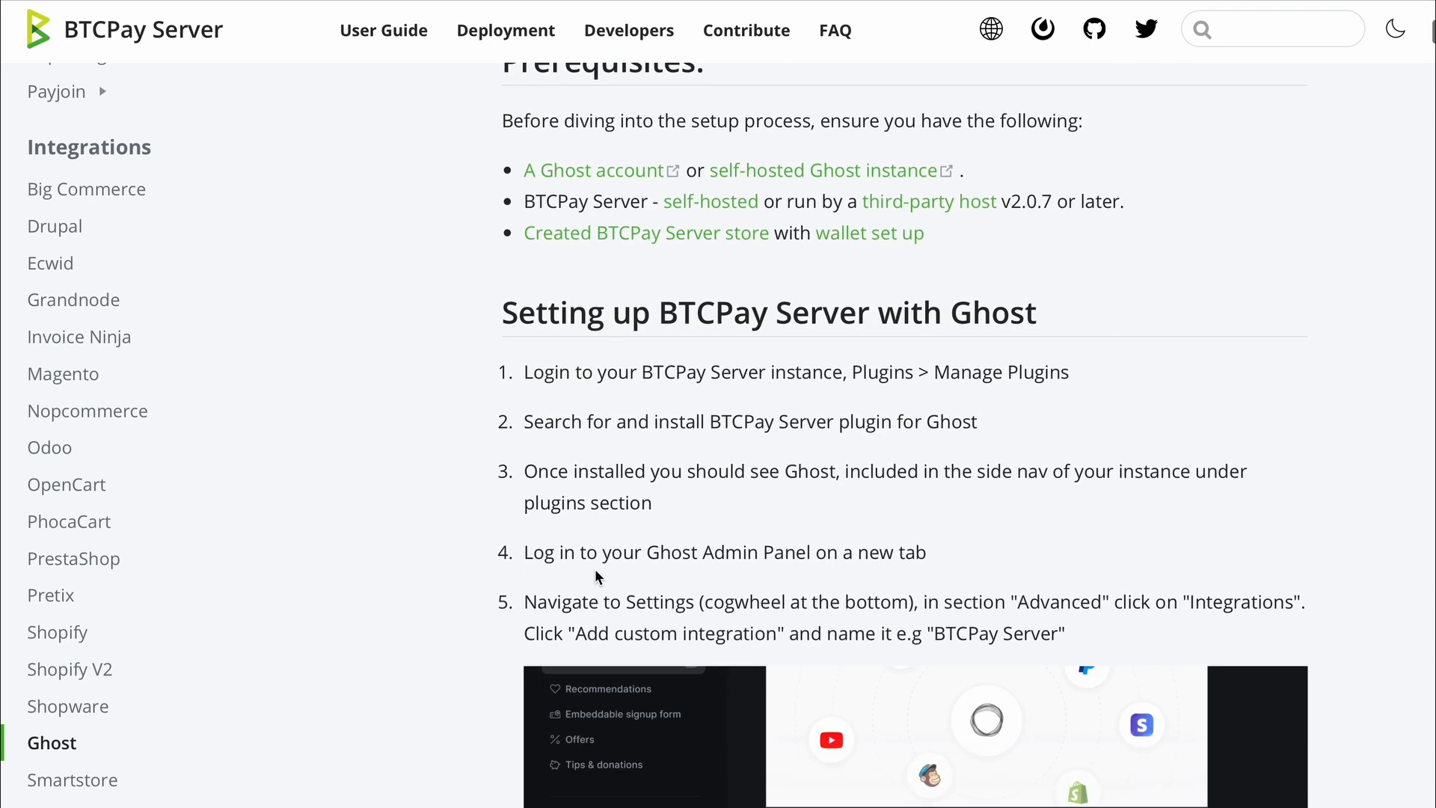
{"action": "scroll", "coordinate": [597, 576], "scroll_direction": "down", "scroll_amount": 15}
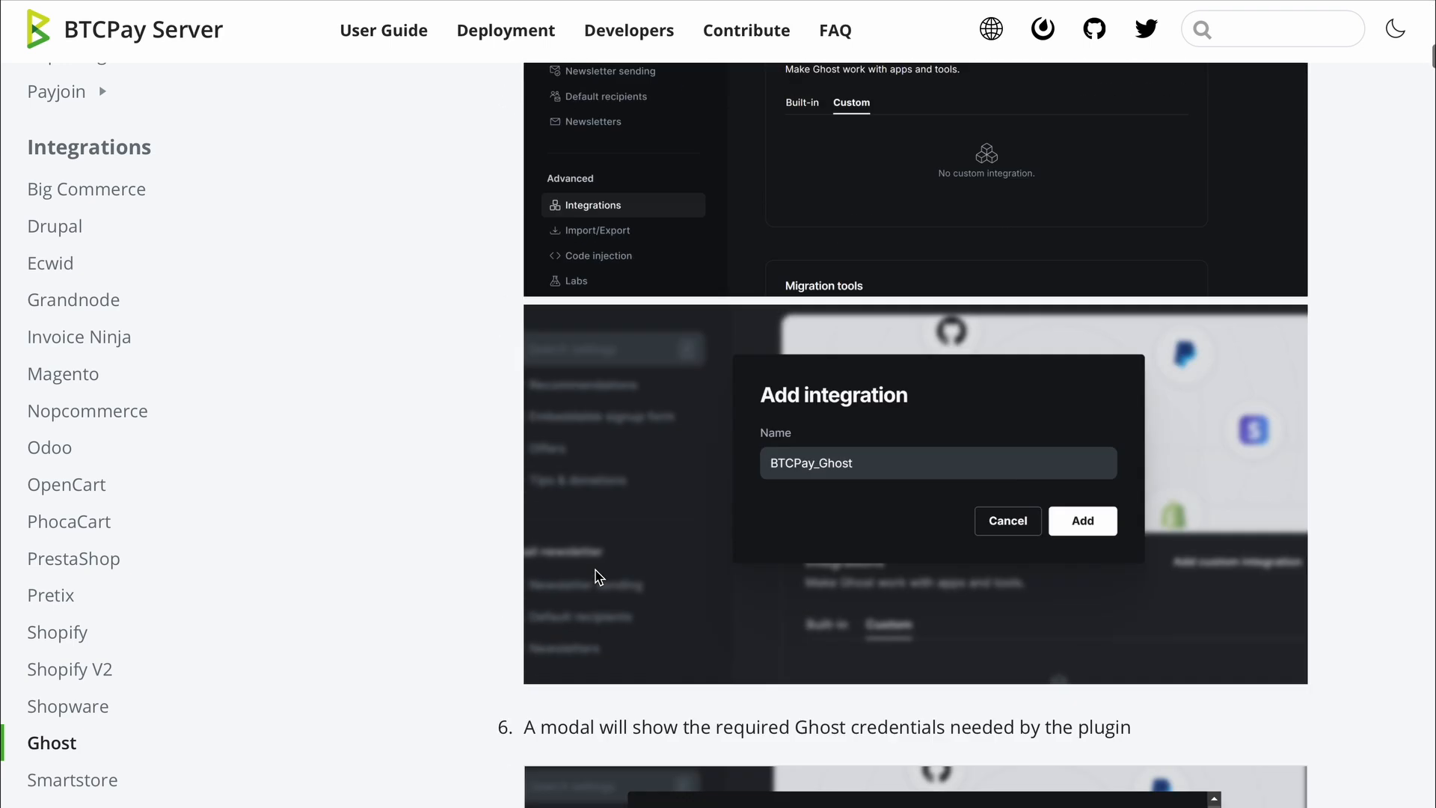
{"action": "scroll", "coordinate": [596, 575], "scroll_direction": "up", "scroll_amount": 20}
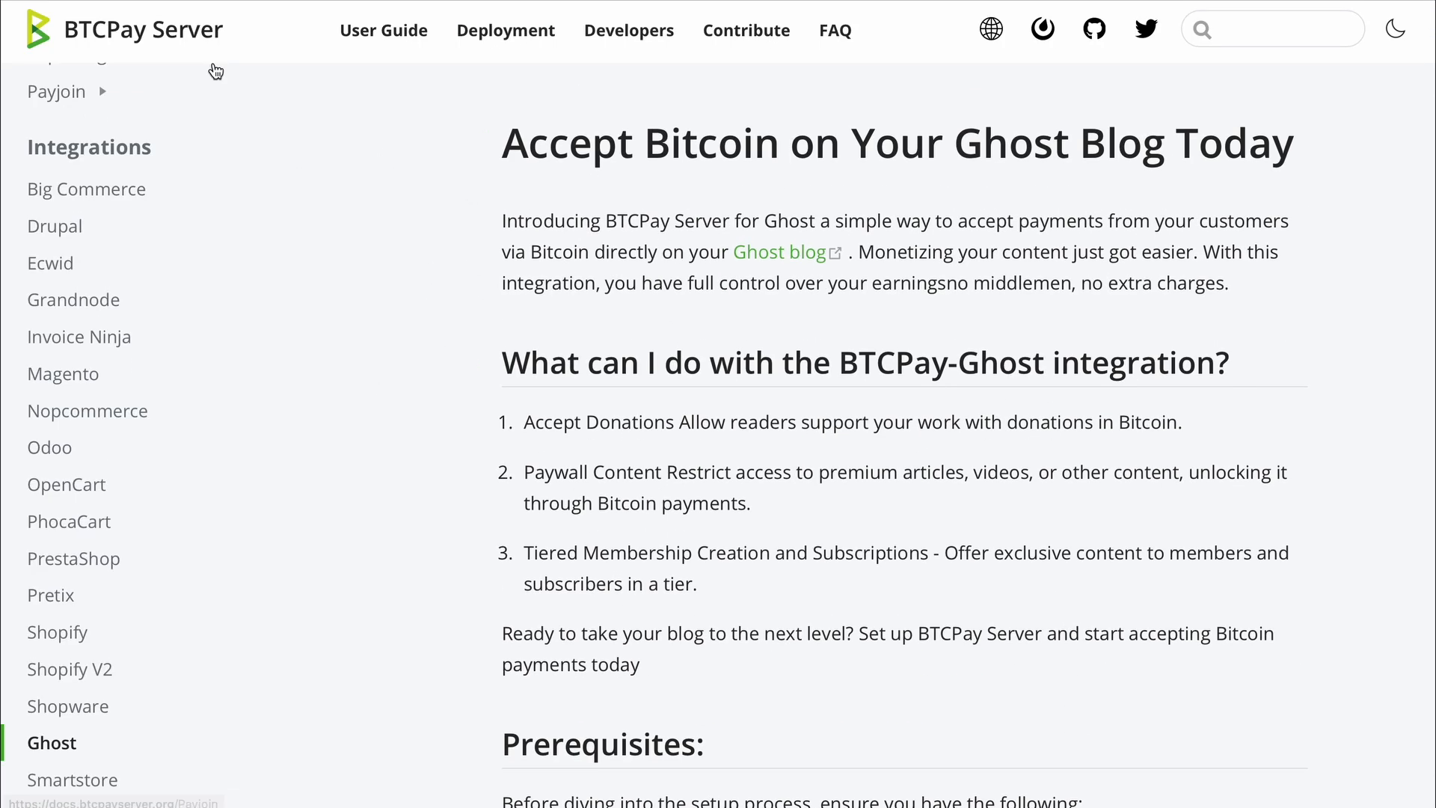
{"action": "scroll", "coordinate": [539, 314], "scroll_direction": "down", "scroll_amount": 7}
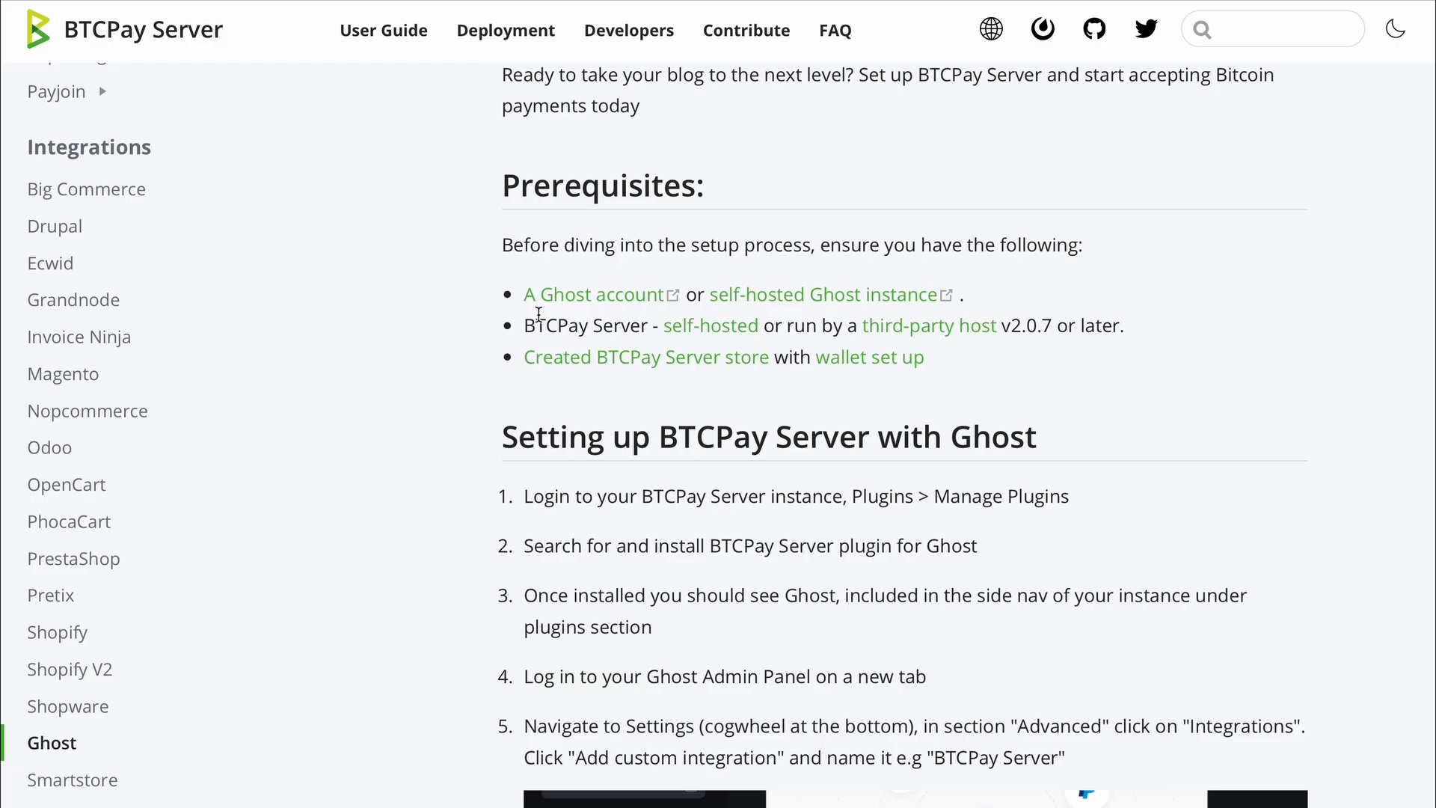
{"action": "scroll", "coordinate": [544, 359], "scroll_direction": "down", "scroll_amount": 1}
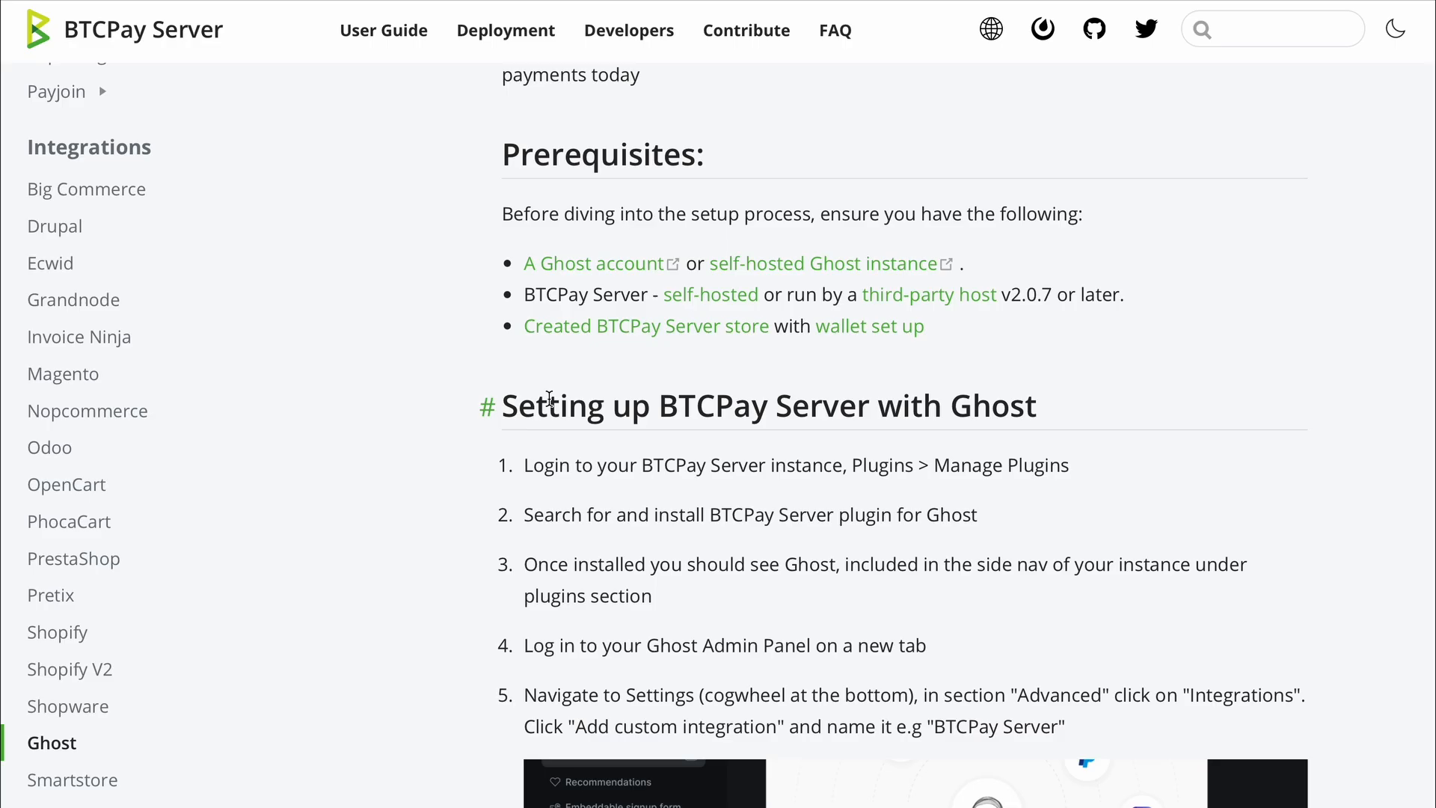
{"action": "scroll", "coordinate": [1076, 507], "scroll_direction": "down", "scroll_amount": 1}
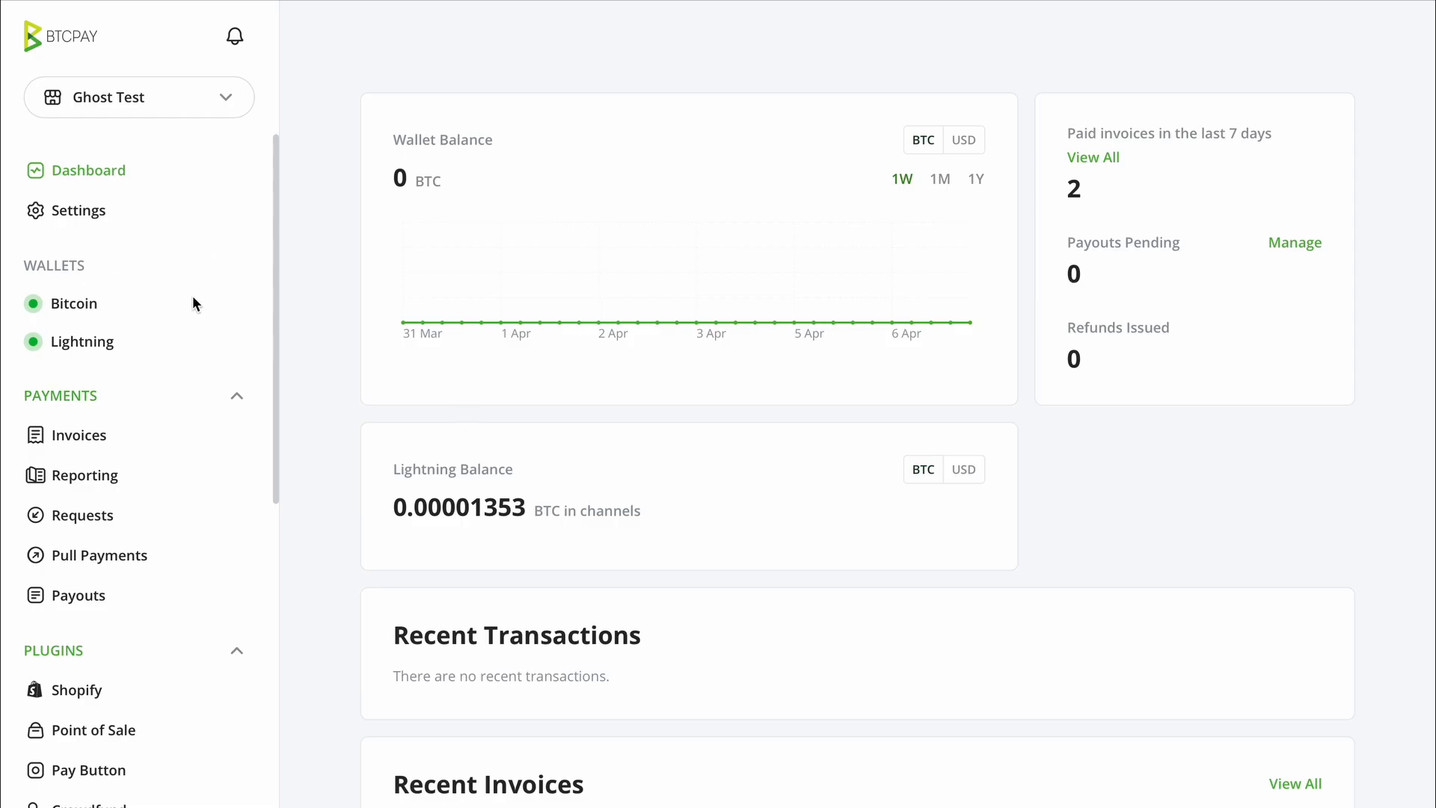
- Search Manage Plugins for 'ghost' and install the BTCPay Server Ghost Plugin
{"action": "scroll", "coordinate": [103, 460], "scroll_direction": "down", "scroll_amount": 5}
{"action": "scroll", "coordinate": [100, 466], "scroll_direction": "down", "scroll_amount": 2}
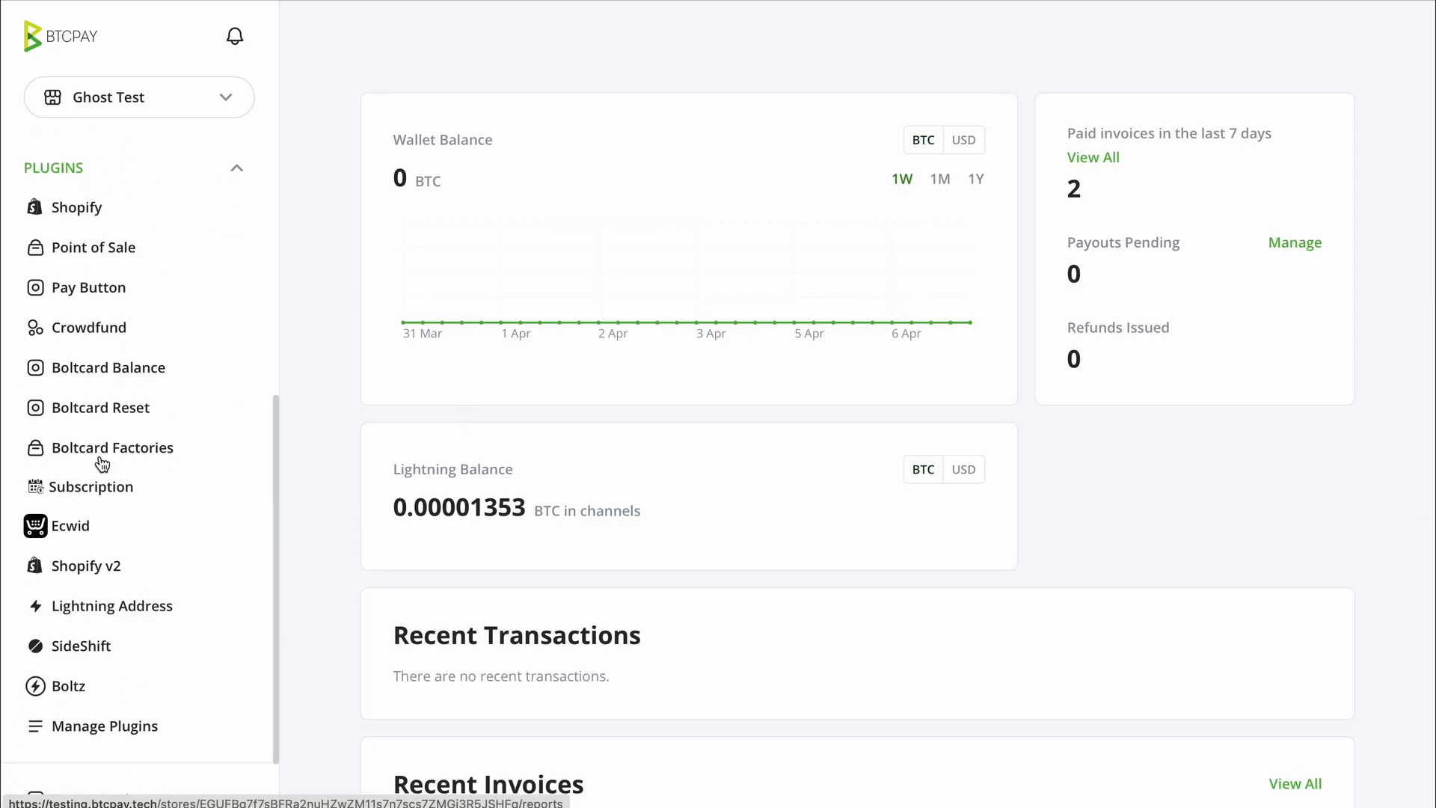
{"action": "left_click", "coordinate": [72, 734]}
{"action": "scroll", "coordinate": [552, 571], "scroll_direction": "down", "scroll_amount": 18}
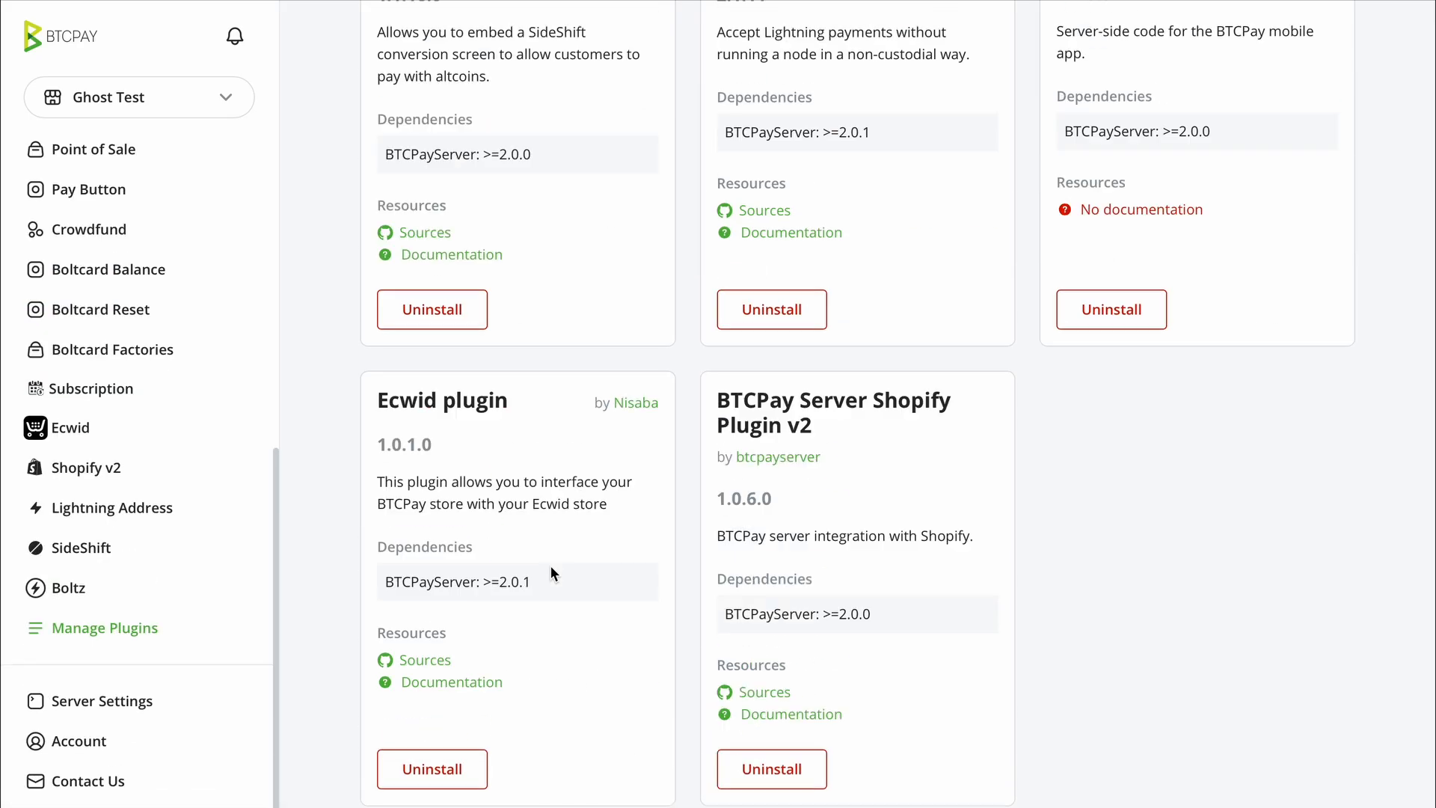
{"action": "scroll", "coordinate": [552, 574], "scroll_direction": "down", "scroll_amount": 1}
{"action": "left_click", "coordinate": [568, 327]}
{"action": "type", "text": "ghost"}
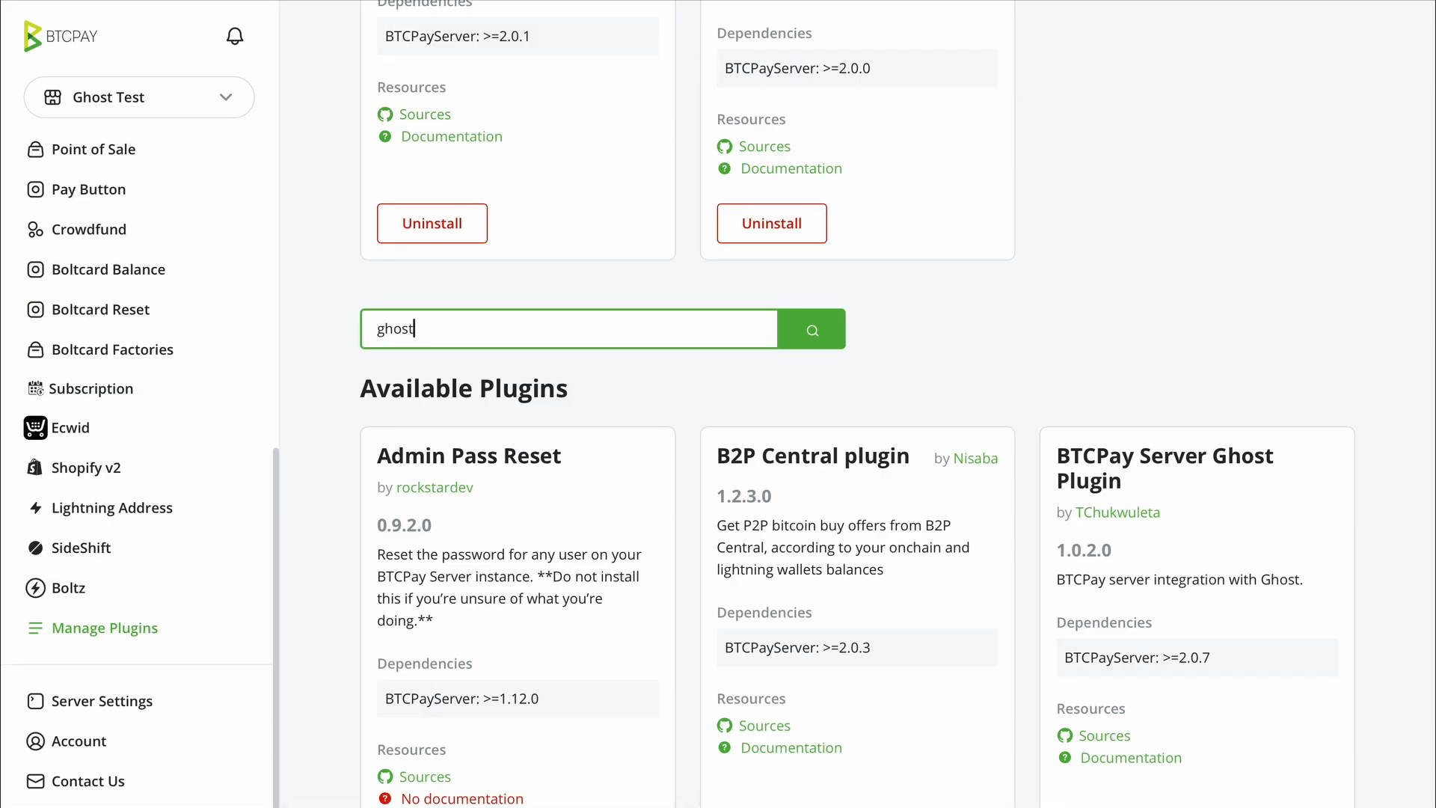
{"action": "key", "text": "Return"}
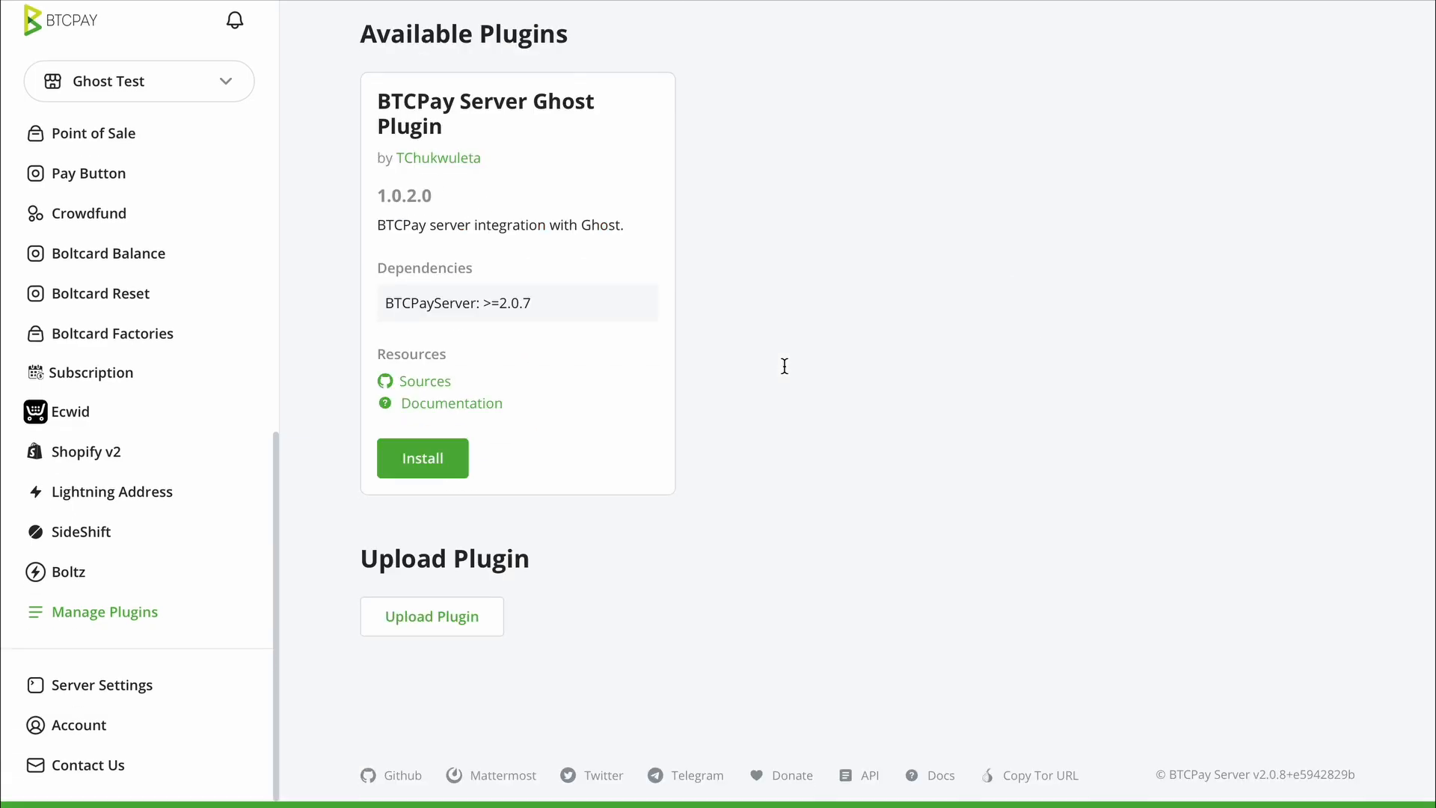
{"action": "left_click_drag", "start_coordinate": [380, 105], "coordinate": [497, 160]}
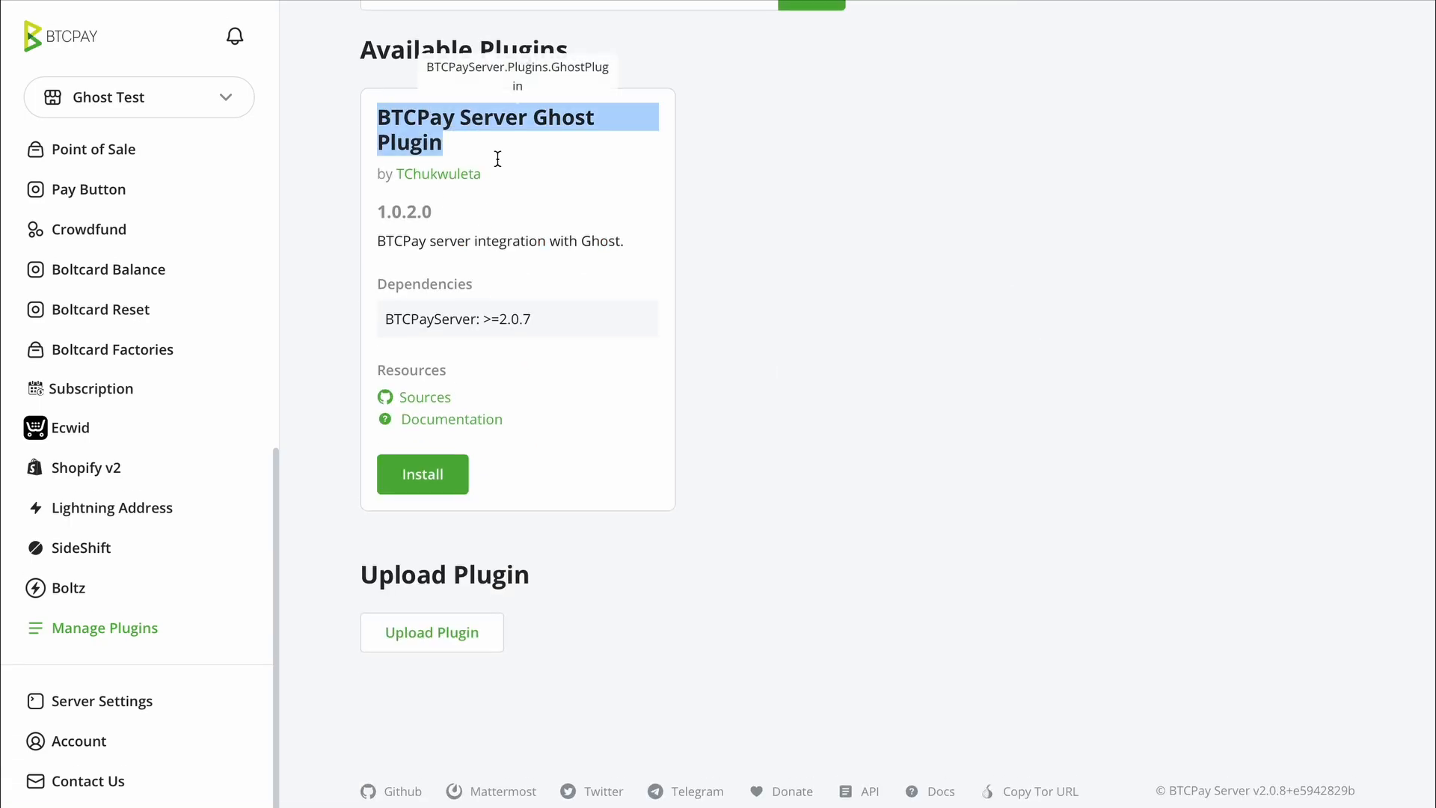
{"action": "left_click", "coordinate": [492, 207]}
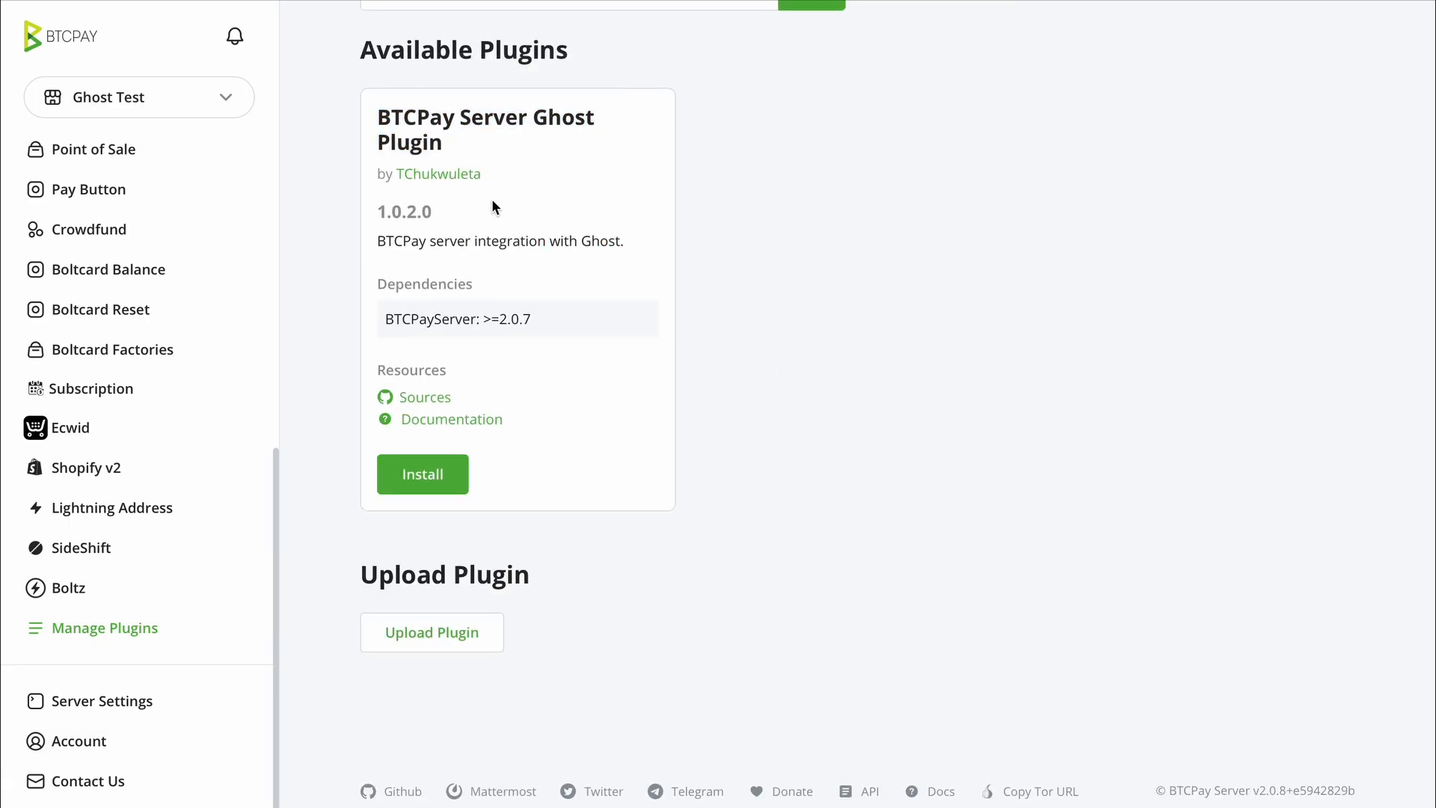
{"action": "left_click", "coordinate": [451, 470]}
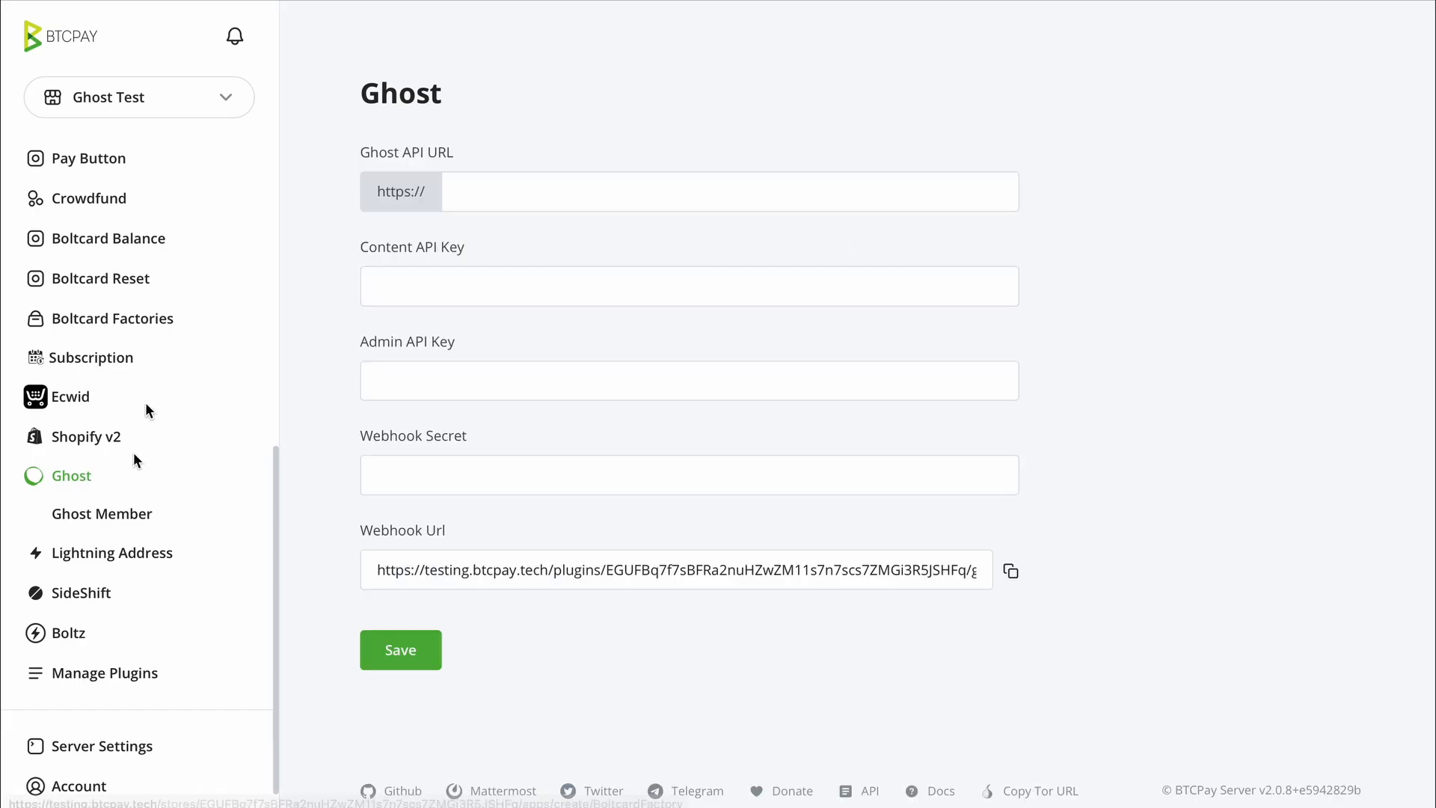
- Leave the Content API Key field empty and move over to the Ghost admin dashboard
{"action": "scroll", "coordinate": [135, 449], "scroll_direction": "down", "scroll_amount": 1}
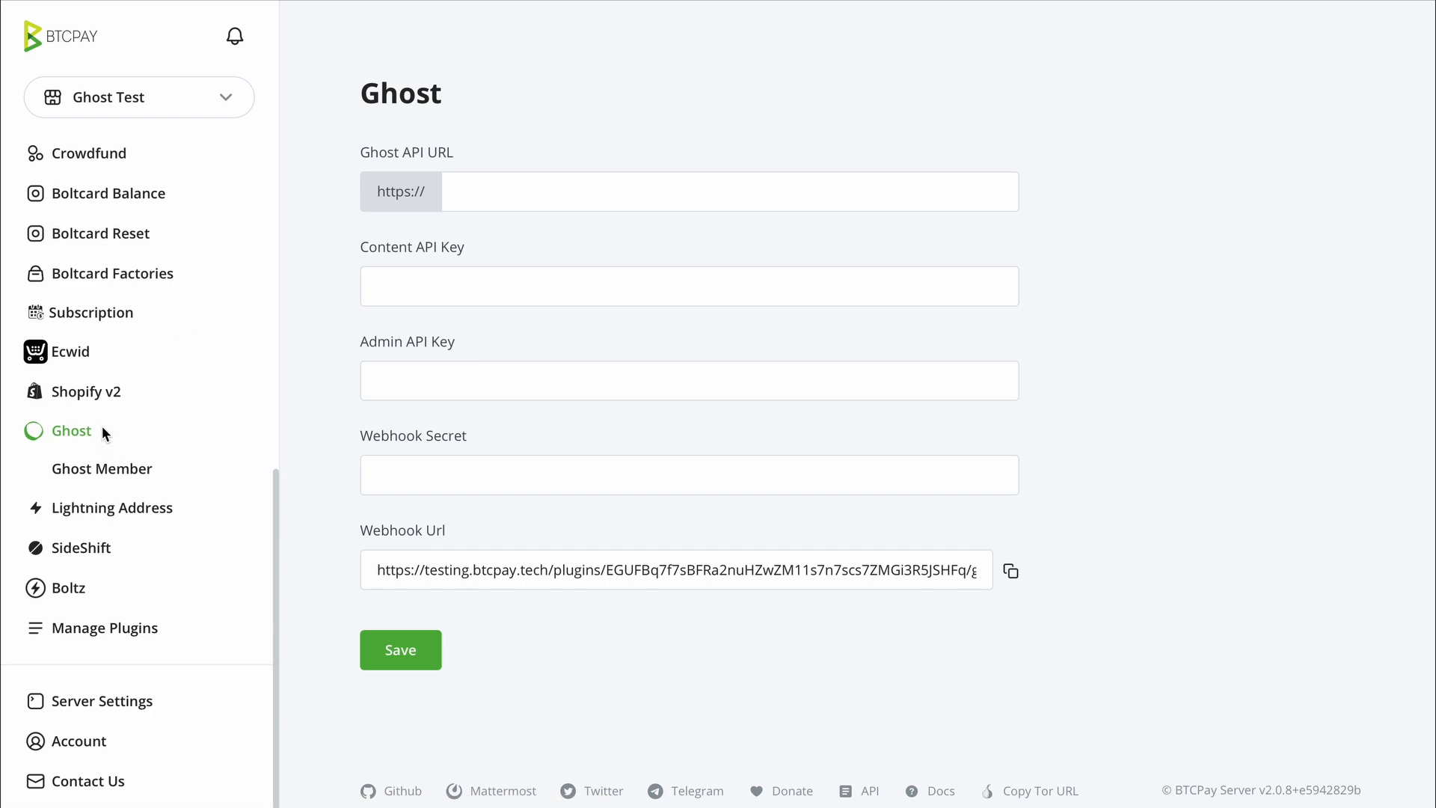
{"action": "left_click", "coordinate": [383, 273]}
{"action": "left_click", "coordinate": [364, 1]}
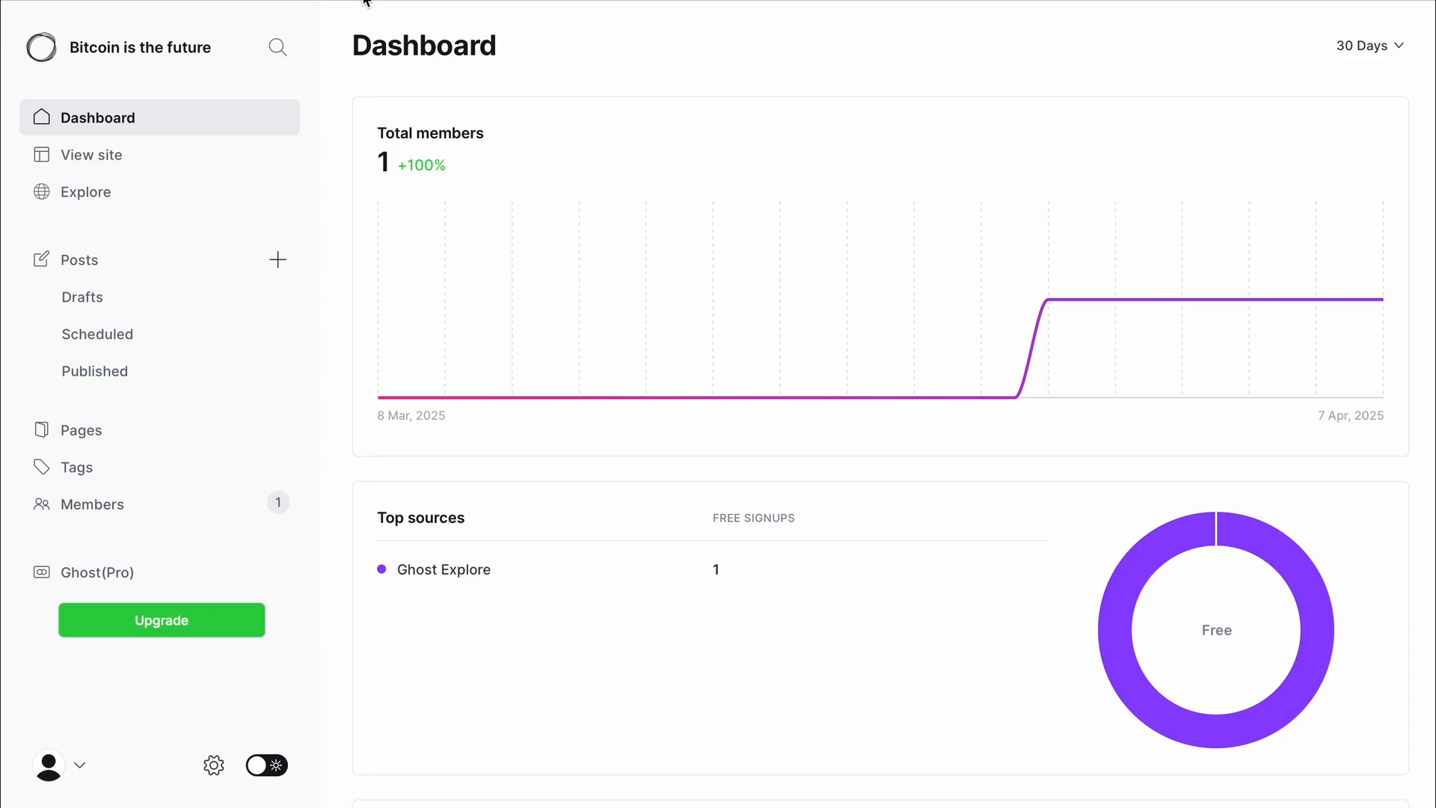
- Add a Ghost custom integration named 'BTCPay Server' under Settings > Integrations
{"action": "left_click", "coordinate": [213, 765]}
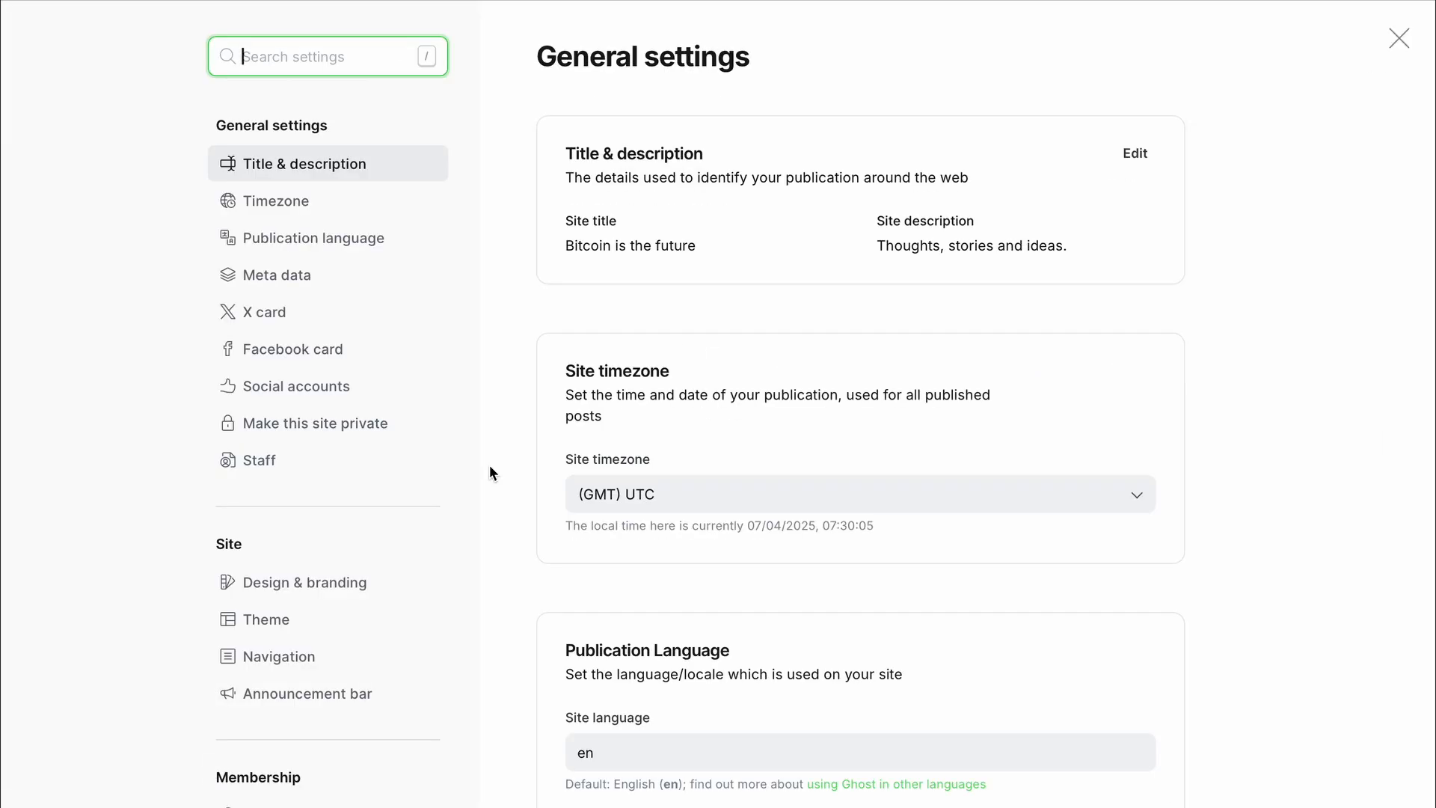
{"action": "scroll", "coordinate": [464, 491], "scroll_direction": "down", "scroll_amount": 8}
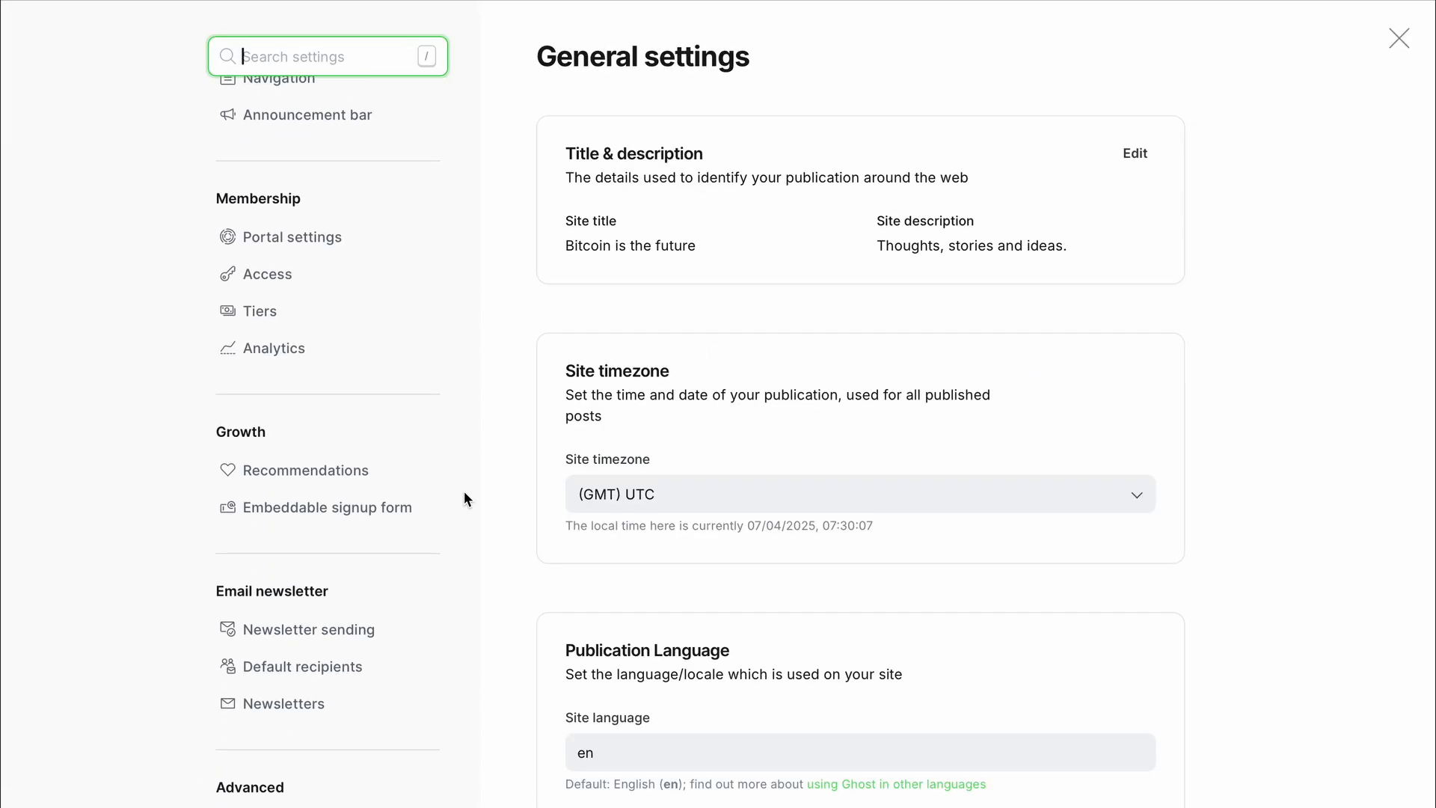
{"action": "scroll", "coordinate": [463, 494], "scroll_direction": "down", "scroll_amount": 5}
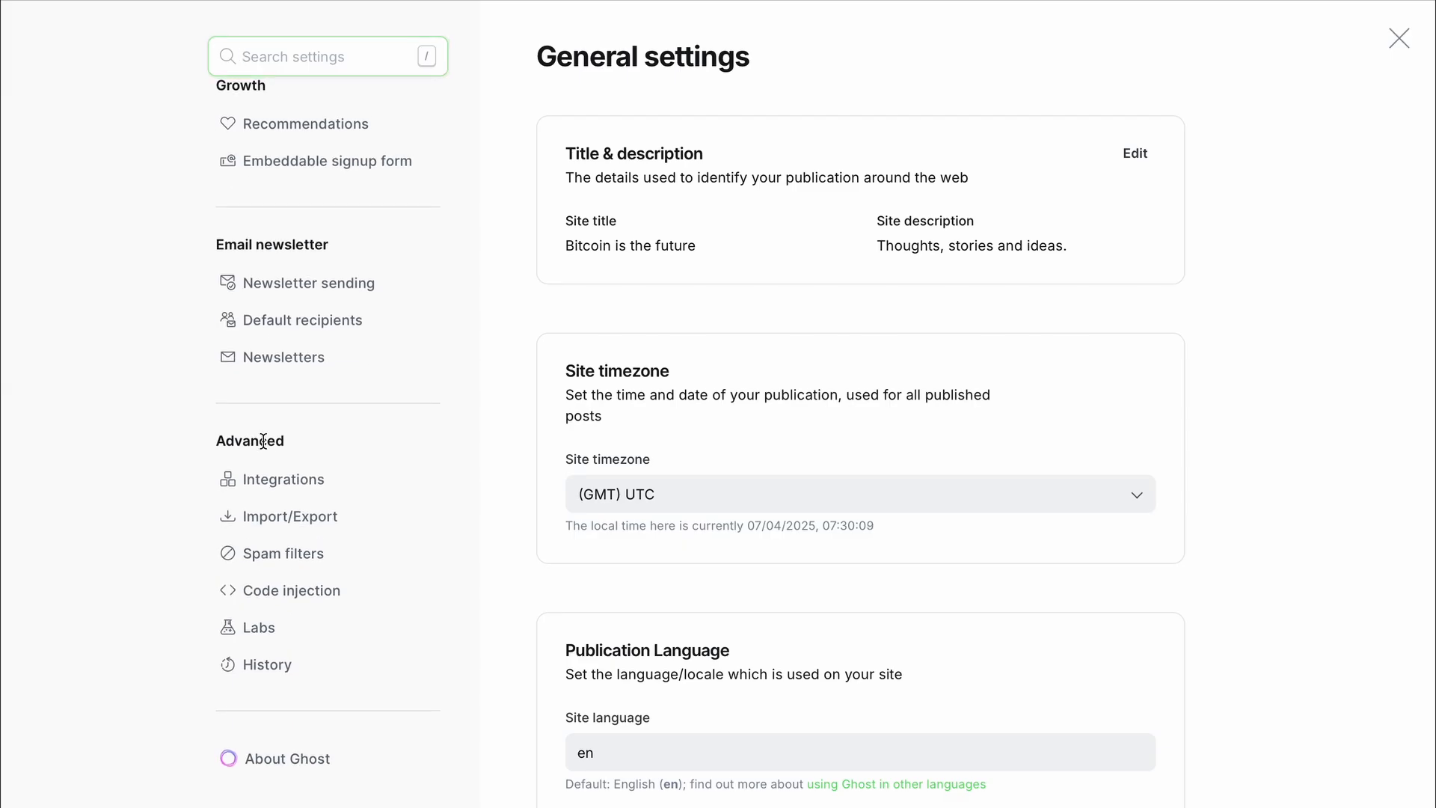
{"action": "left_click", "coordinate": [282, 477]}
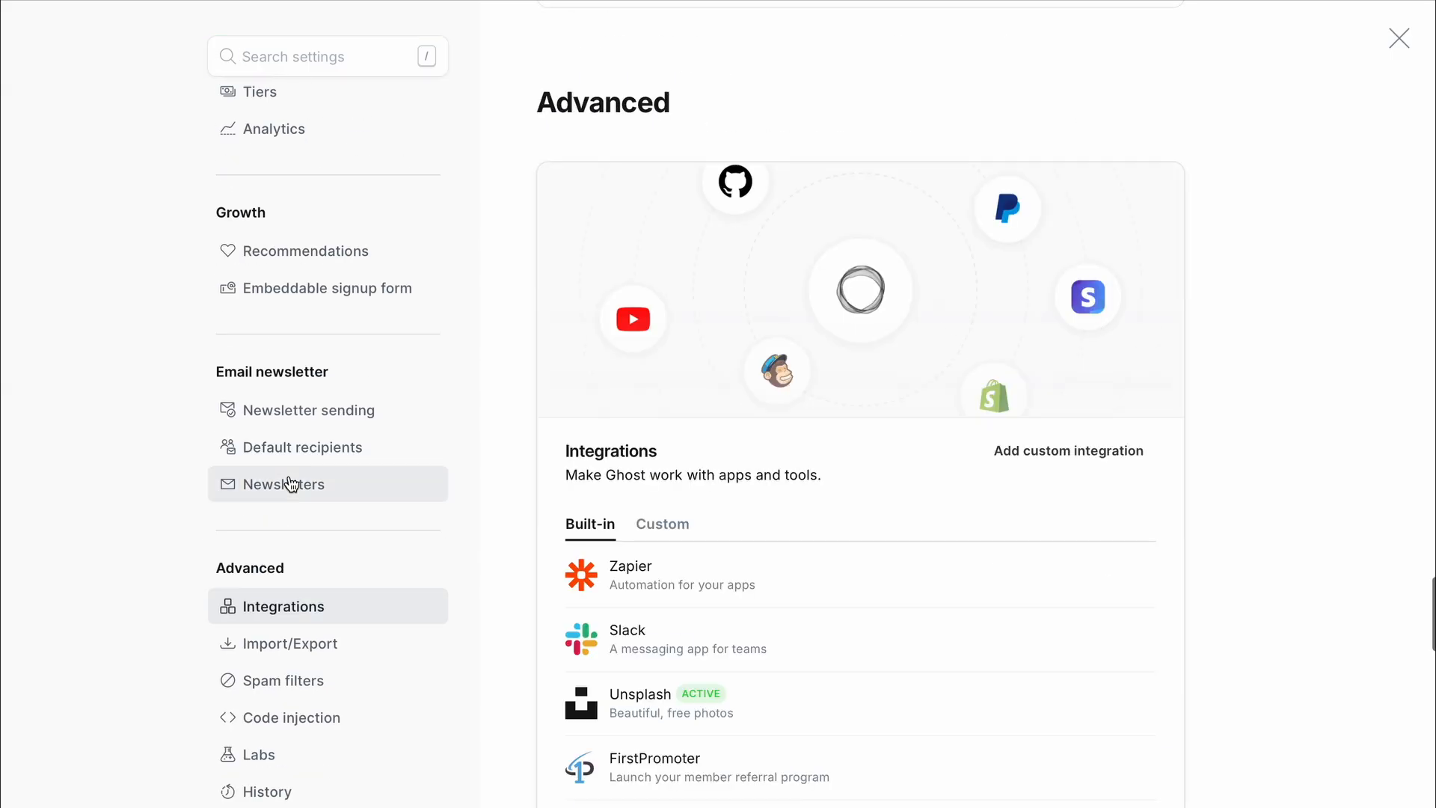
{"action": "left_click", "coordinate": [1087, 451]}
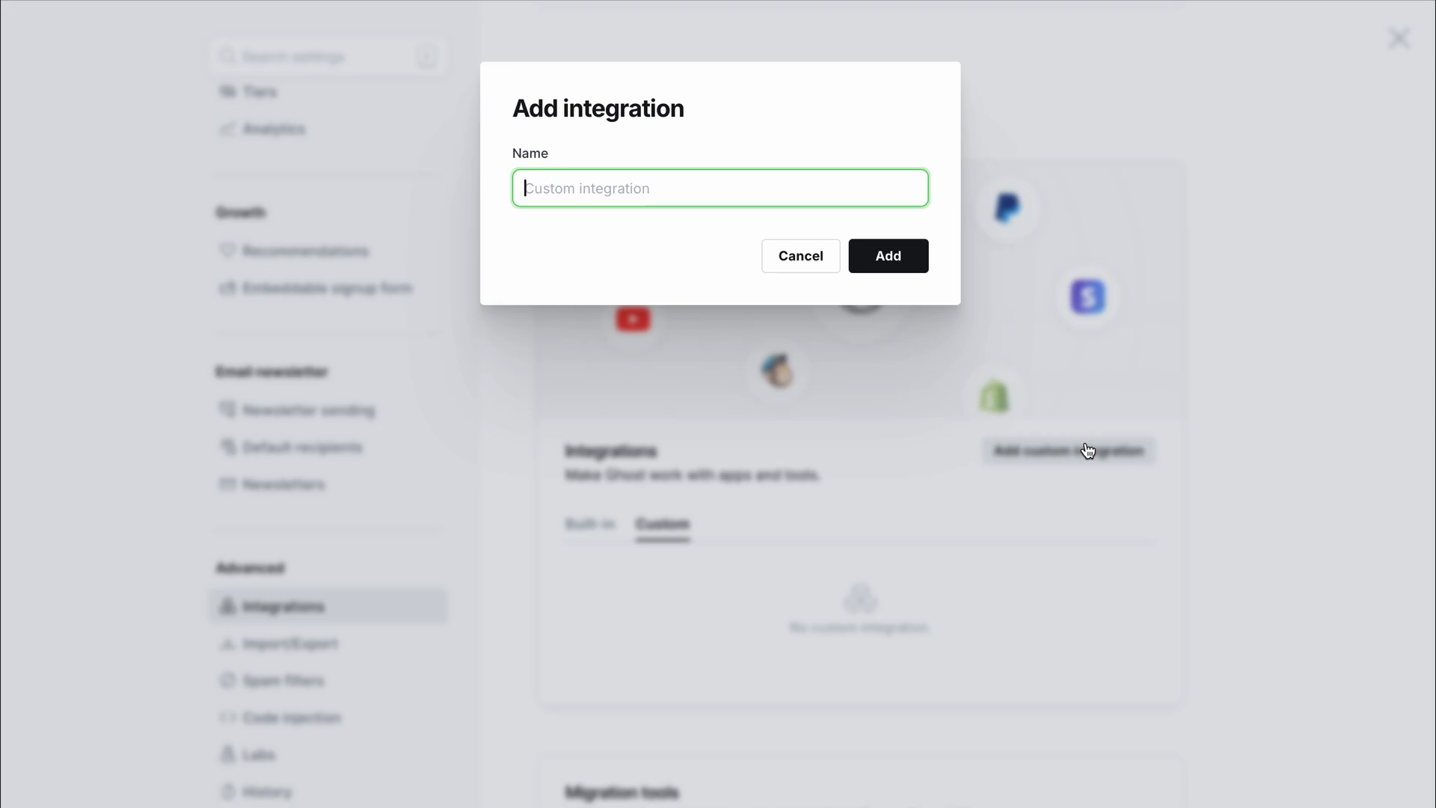
{"action": "type", "text": "BTP"}
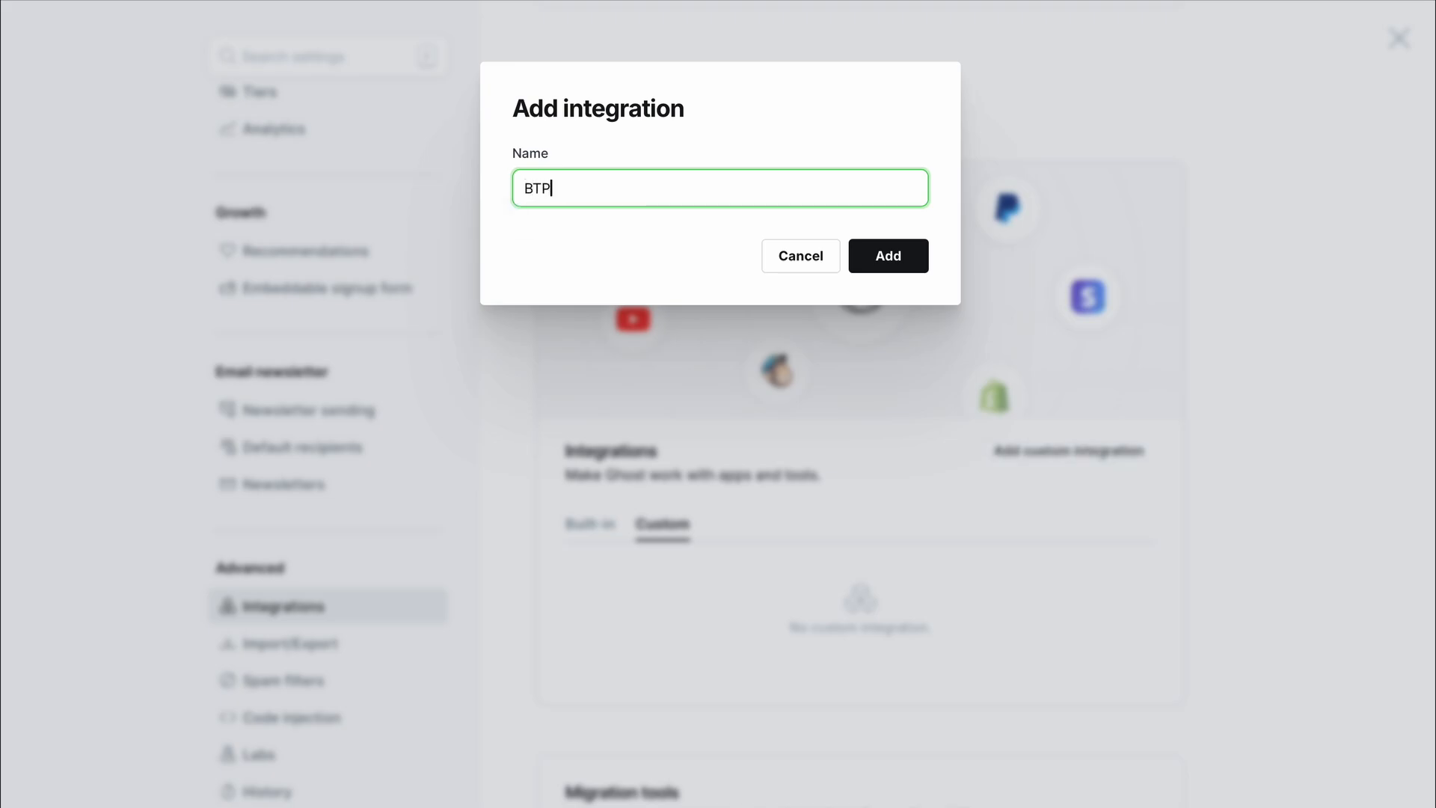
{"action": "type", "text": "p"}
{"action": "key", "text": "BackSpace"}
{"action": "type", "text": "Pay Server"}
{"action": "left_click", "coordinate": [884, 254]}
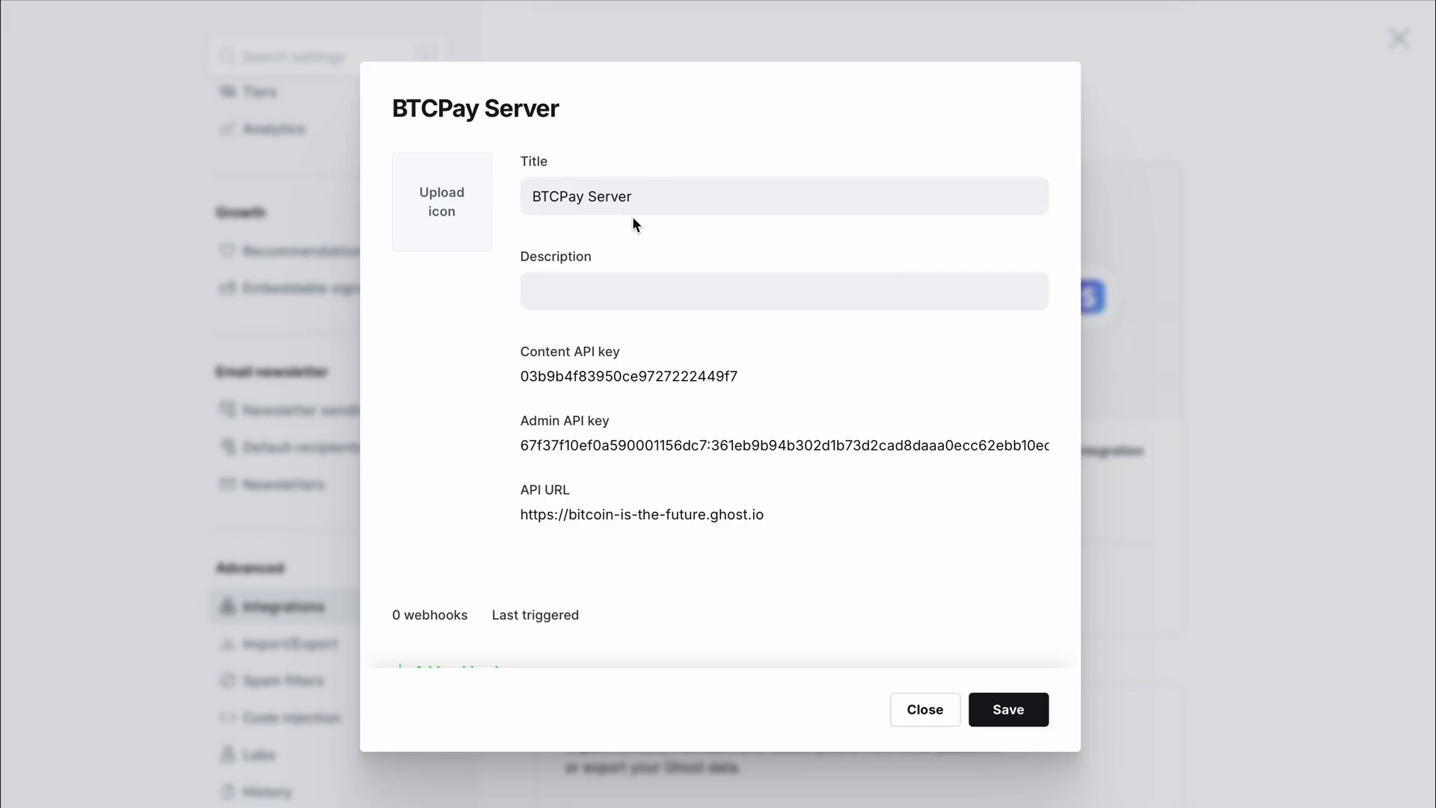
- Copy Ghost's Content API key into BTCPay's Content API Key field
{"action": "mouse_move", "coordinate": [626, 368]}
{"action": "left_click", "coordinate": [1018, 376]}
{"action": "left_click", "coordinate": [1255, 2]}
{"action": "left_click", "coordinate": [584, 297]}
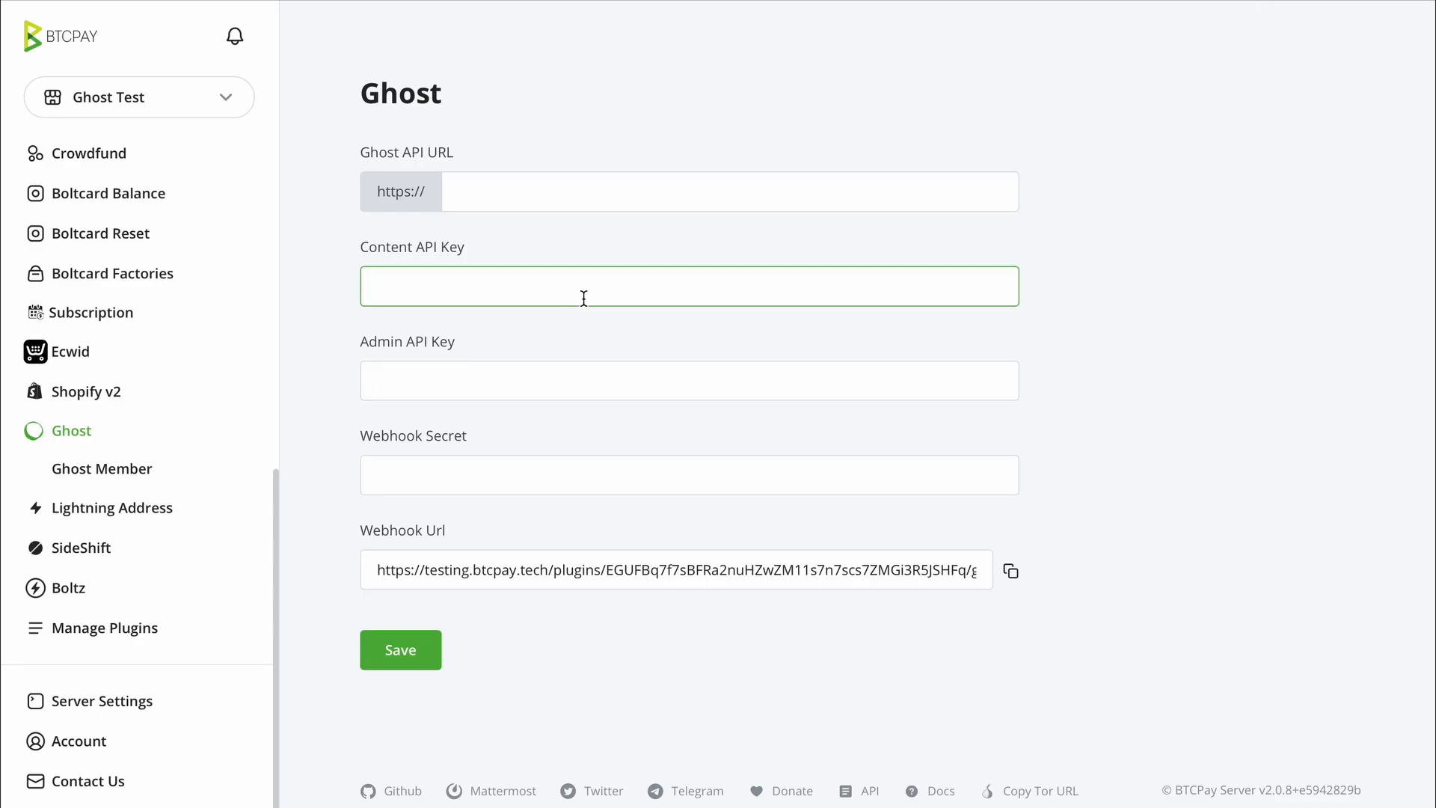
{"action": "key", "text": "super+v"}
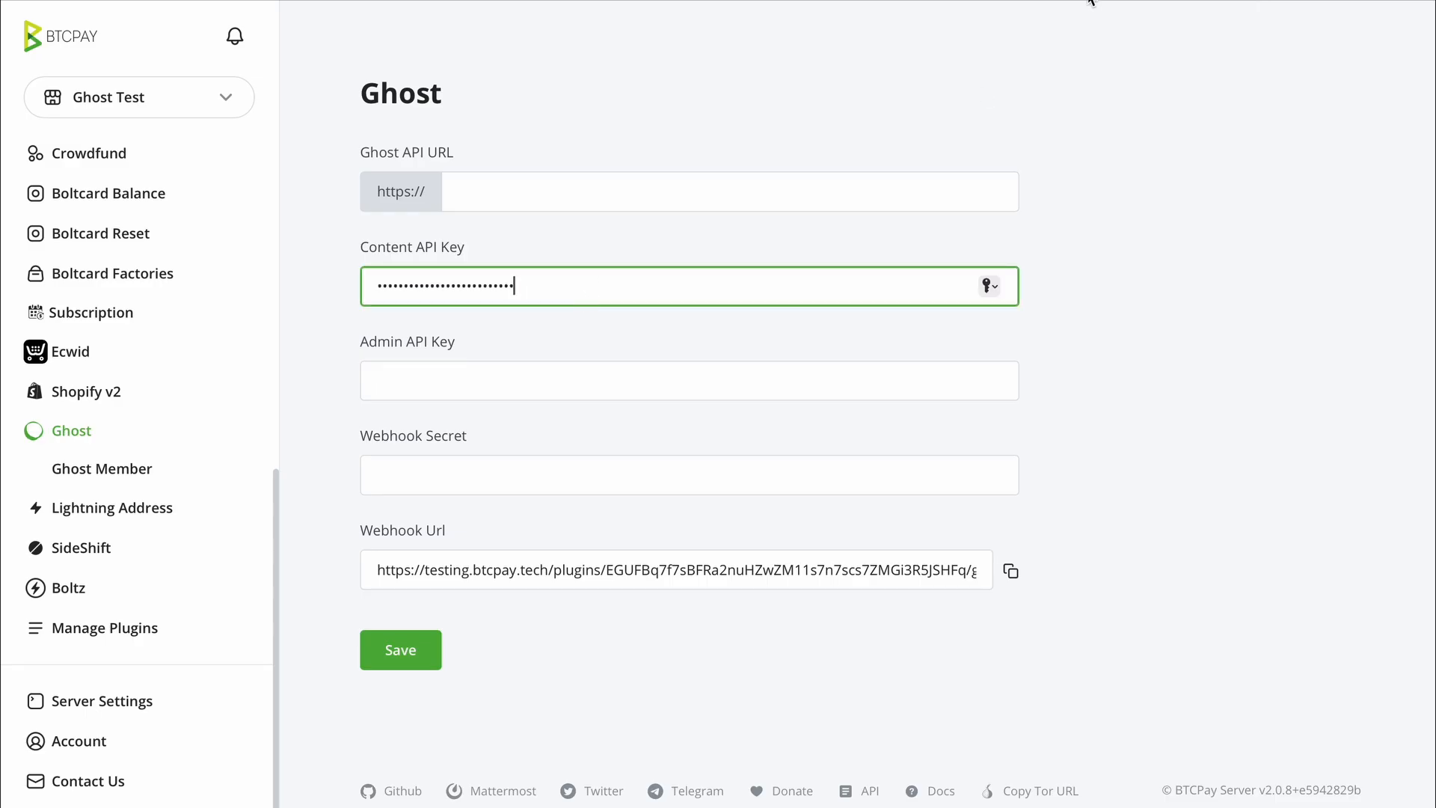
- Copy Ghost's Admin API key into BTCPay's Admin API Key field
{"action": "mouse_move", "coordinate": [1090, 2]}
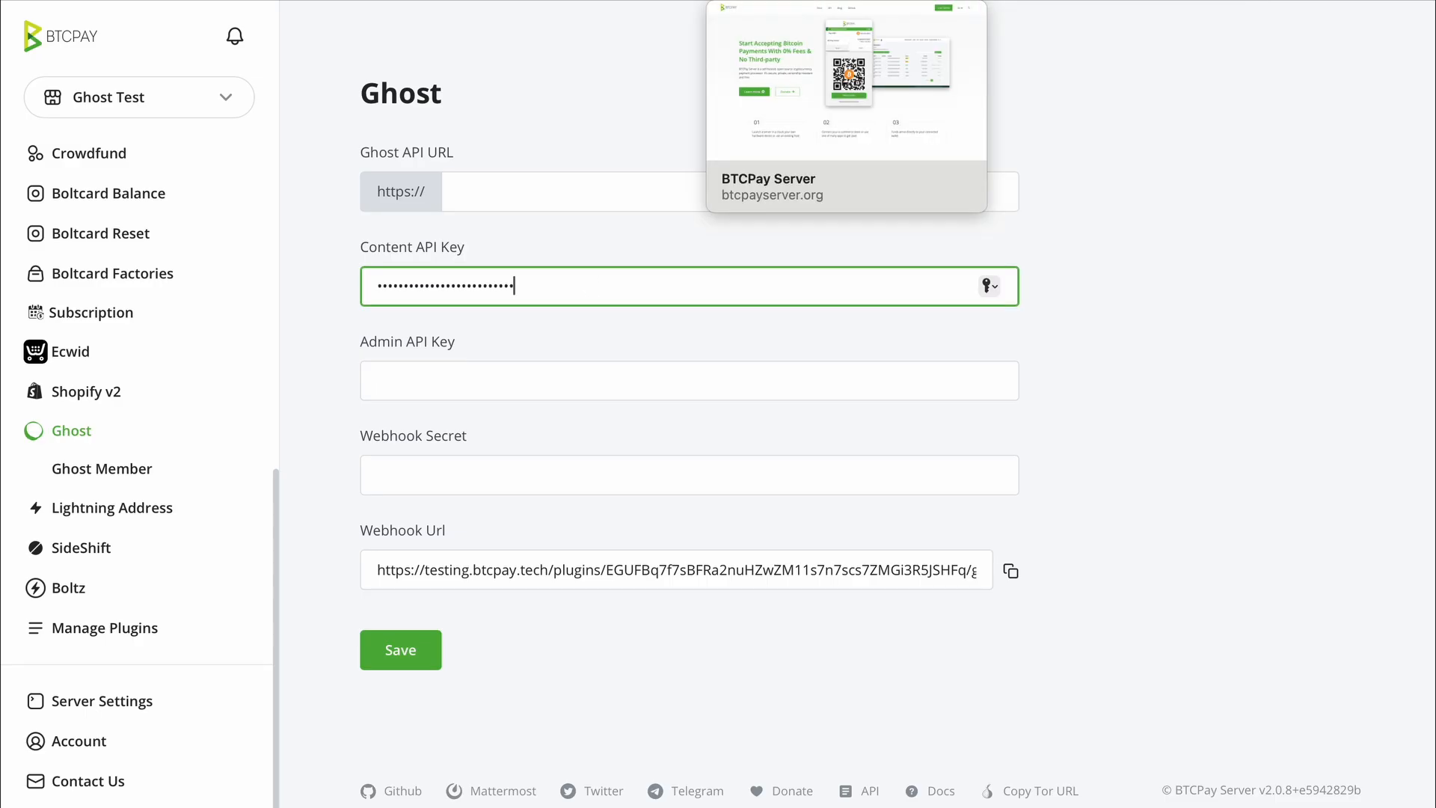
{"action": "left_click", "coordinate": [357, 1]}
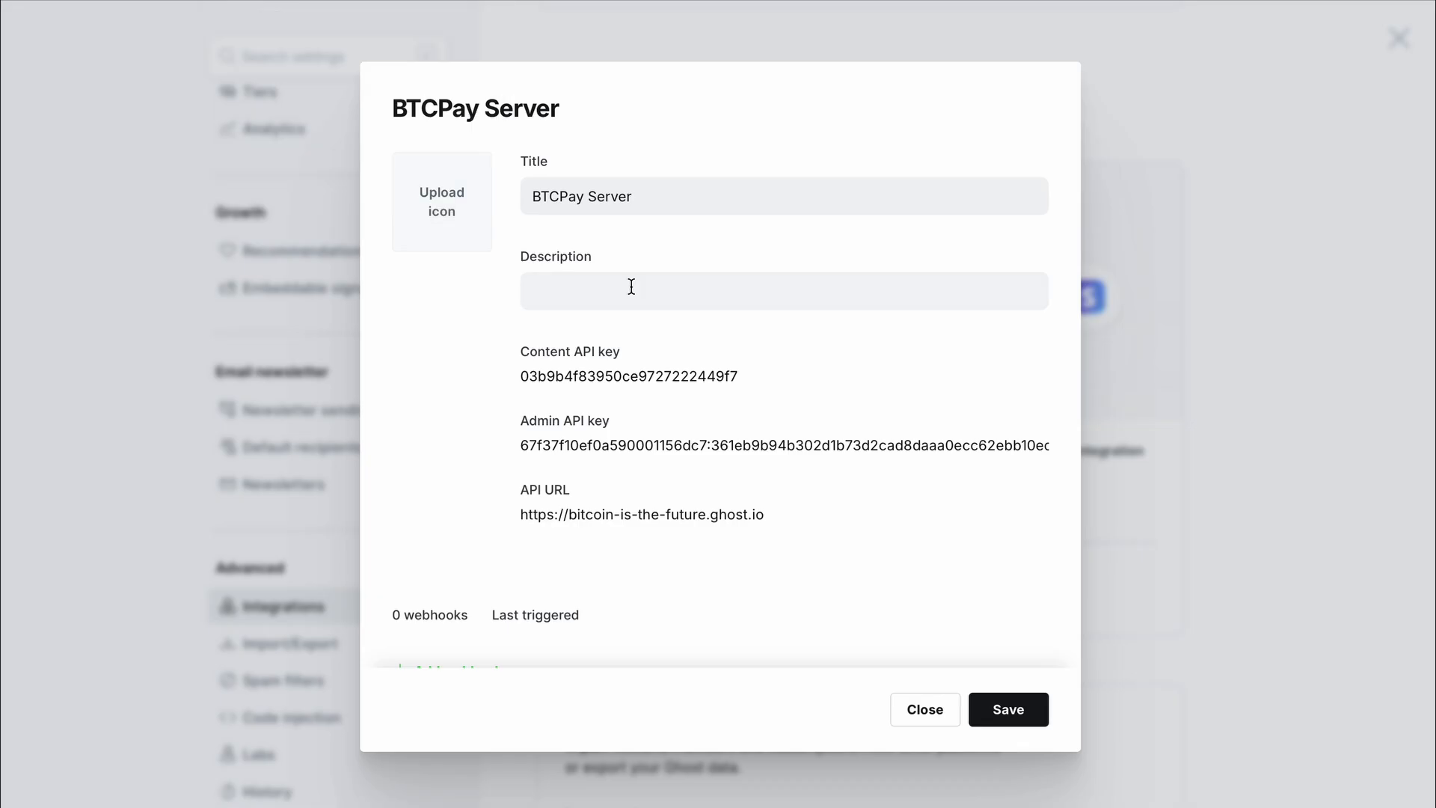
{"action": "left_click", "coordinate": [1015, 444]}
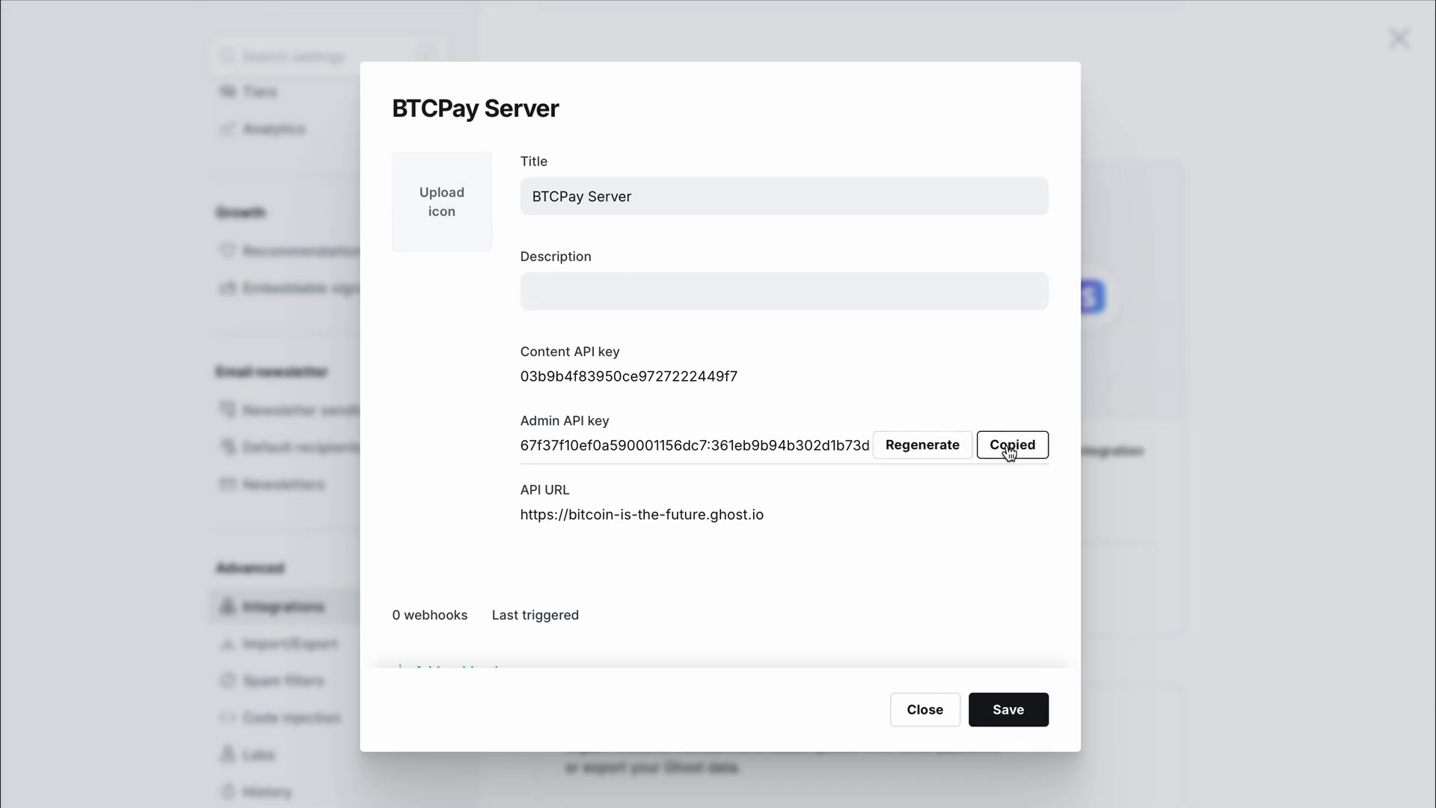
{"action": "left_click", "coordinate": [1280, 2]}
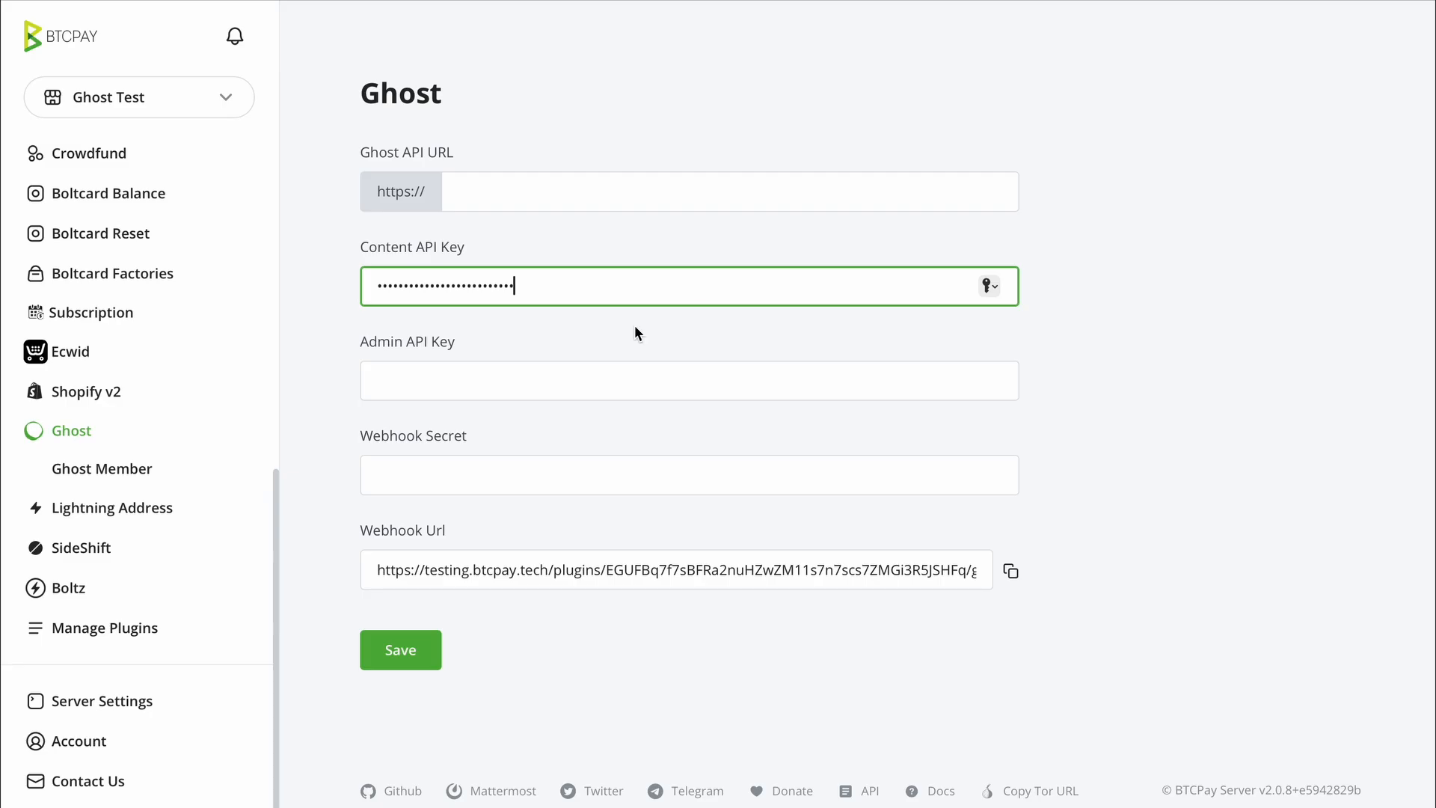
{"action": "left_click", "coordinate": [568, 381]}
{"action": "key", "text": "ctrl+v"}
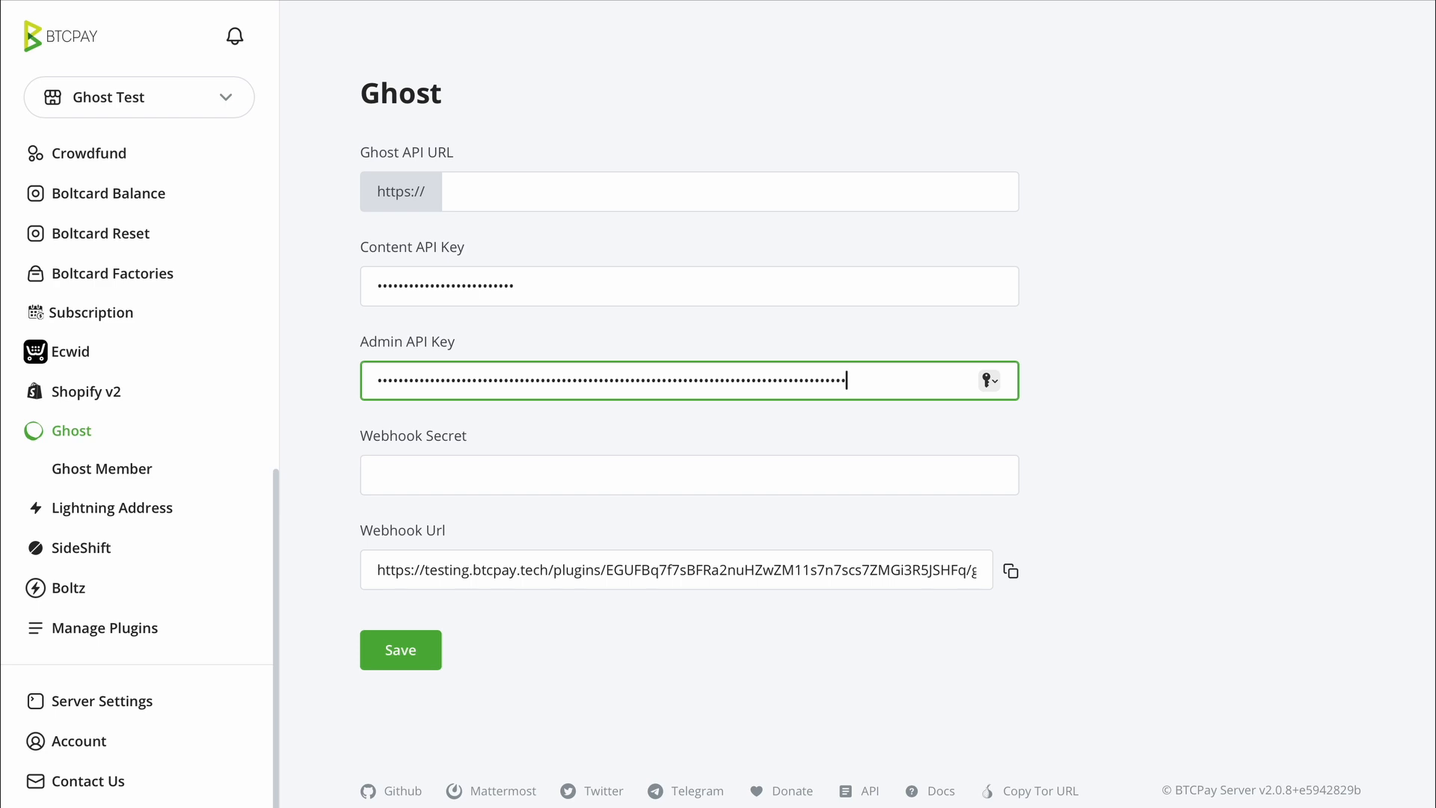
- Copy the blog's API URL, bitcoin-is-the-future.ghost.io, into BTCPay's Ghost API URL field
{"action": "left_click", "coordinate": [368, 1]}
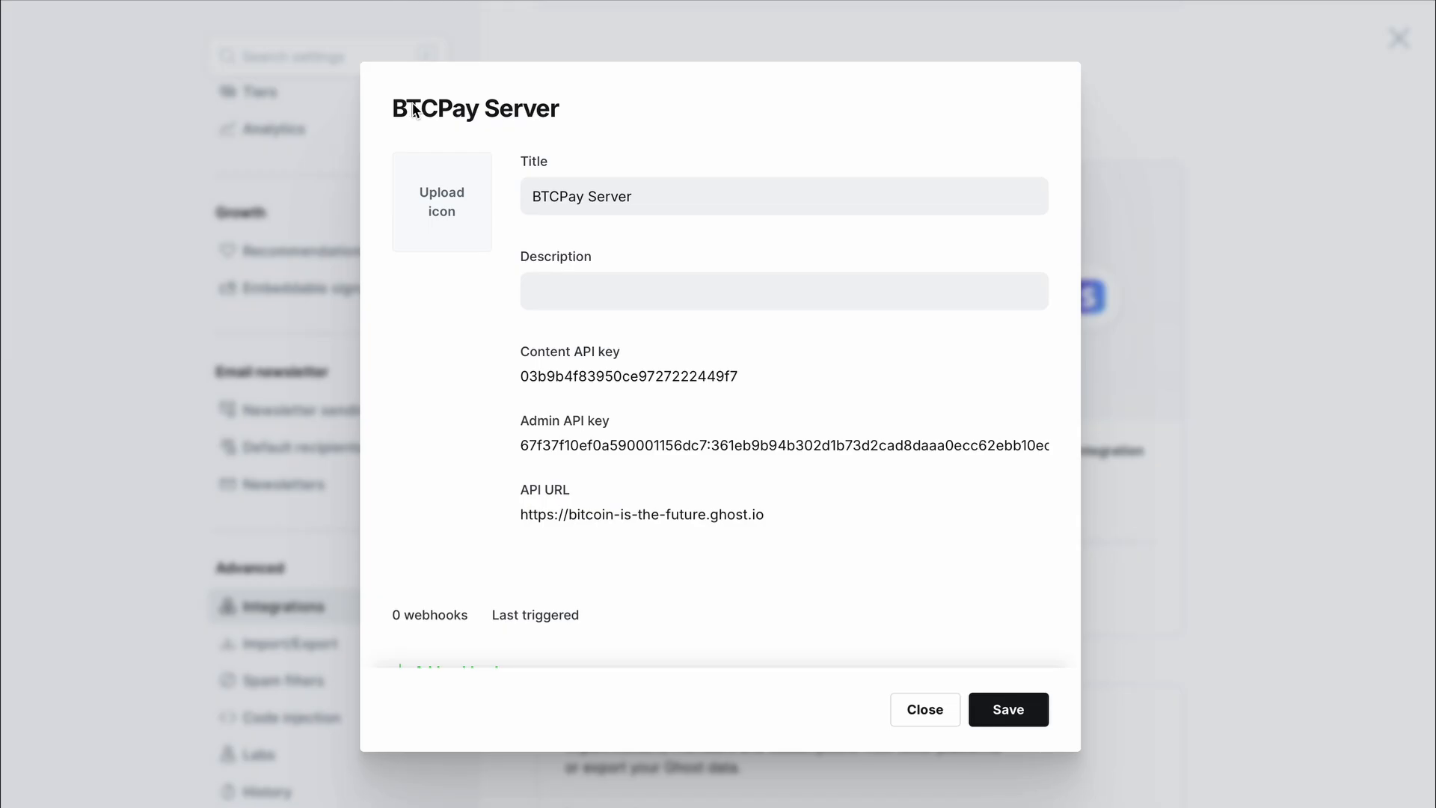
{"action": "mouse_move", "coordinate": [619, 461]}
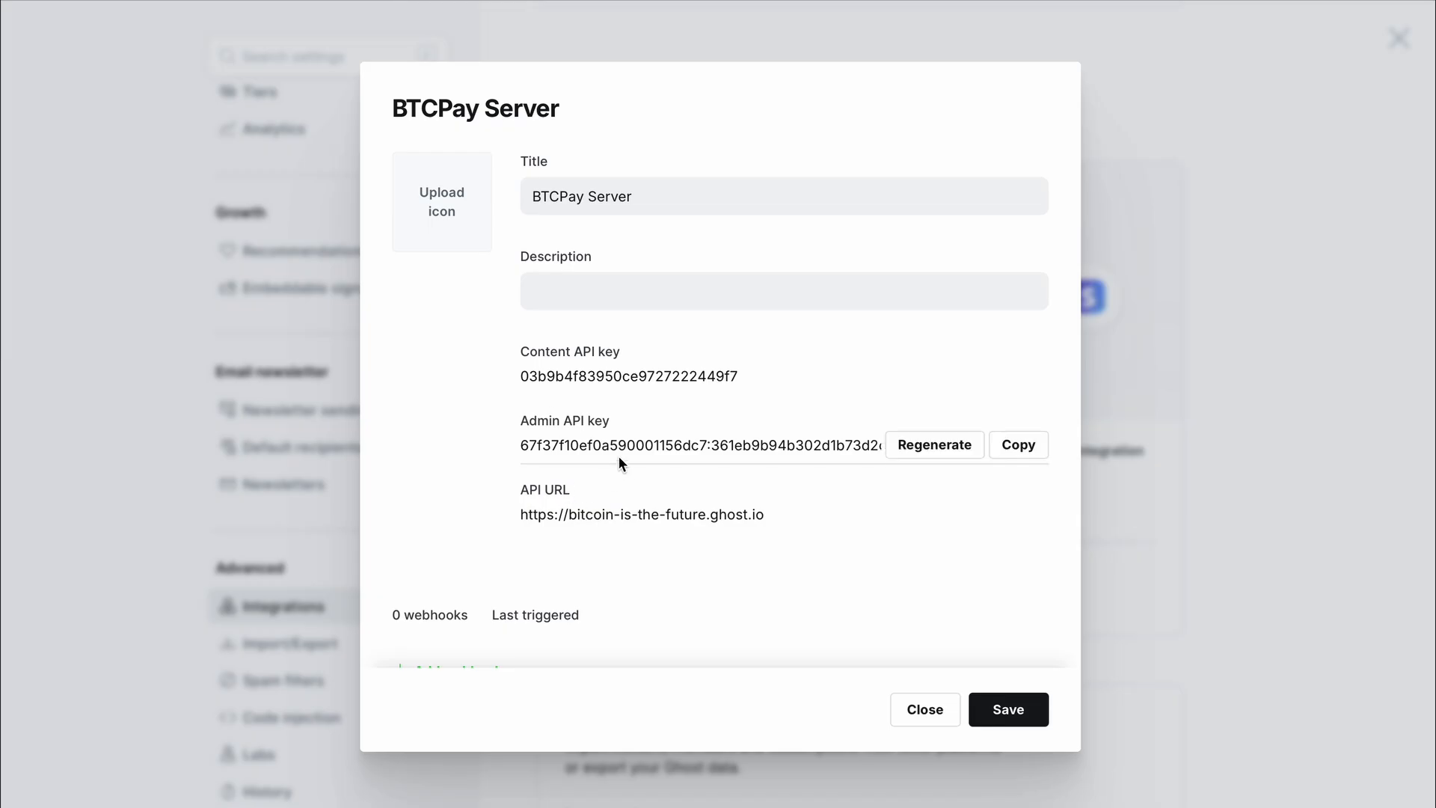
{"action": "mouse_move", "coordinate": [884, 500]}
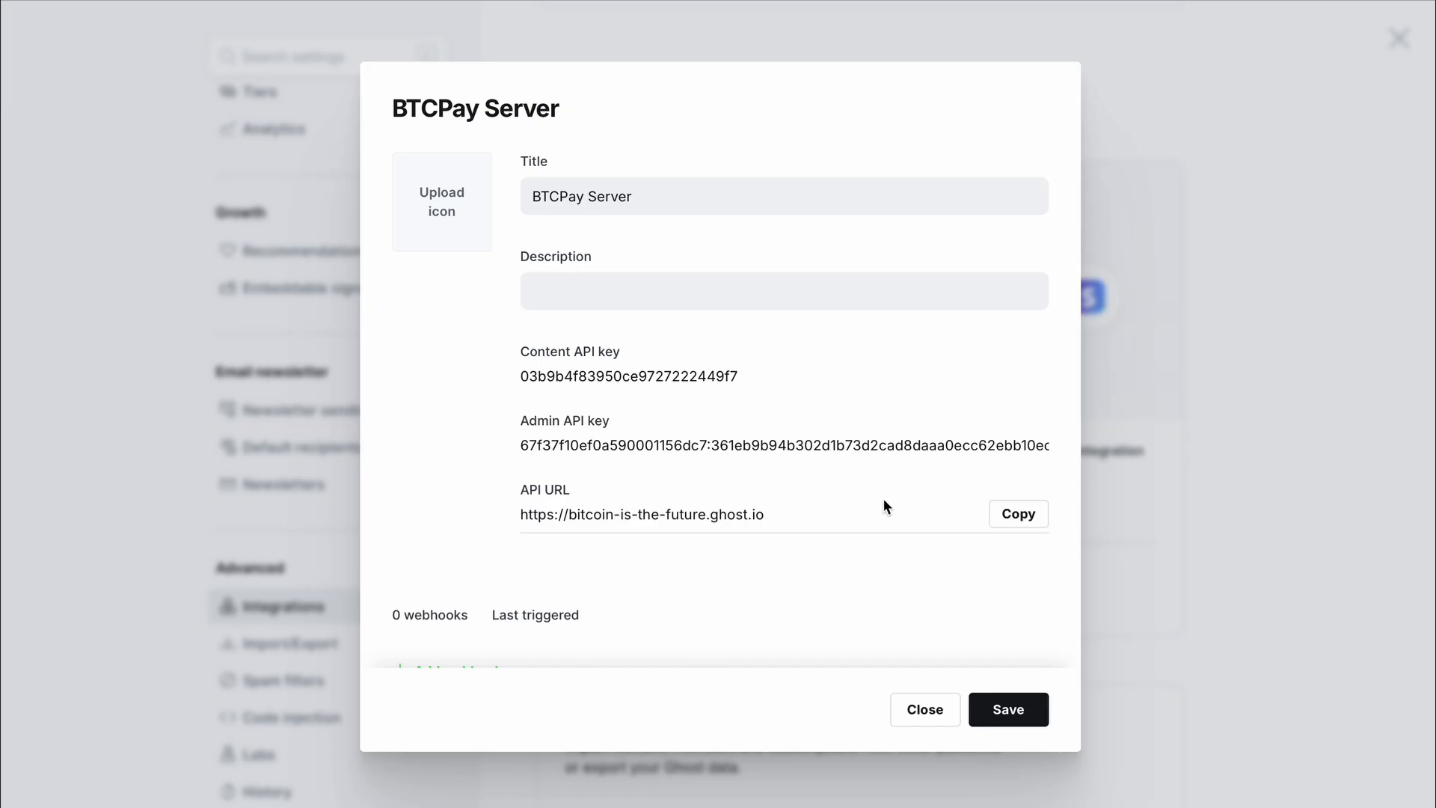
{"action": "left_click_drag", "start_coordinate": [784, 515], "coordinate": [569, 516]}
{"action": "right_click", "coordinate": [588, 510]}
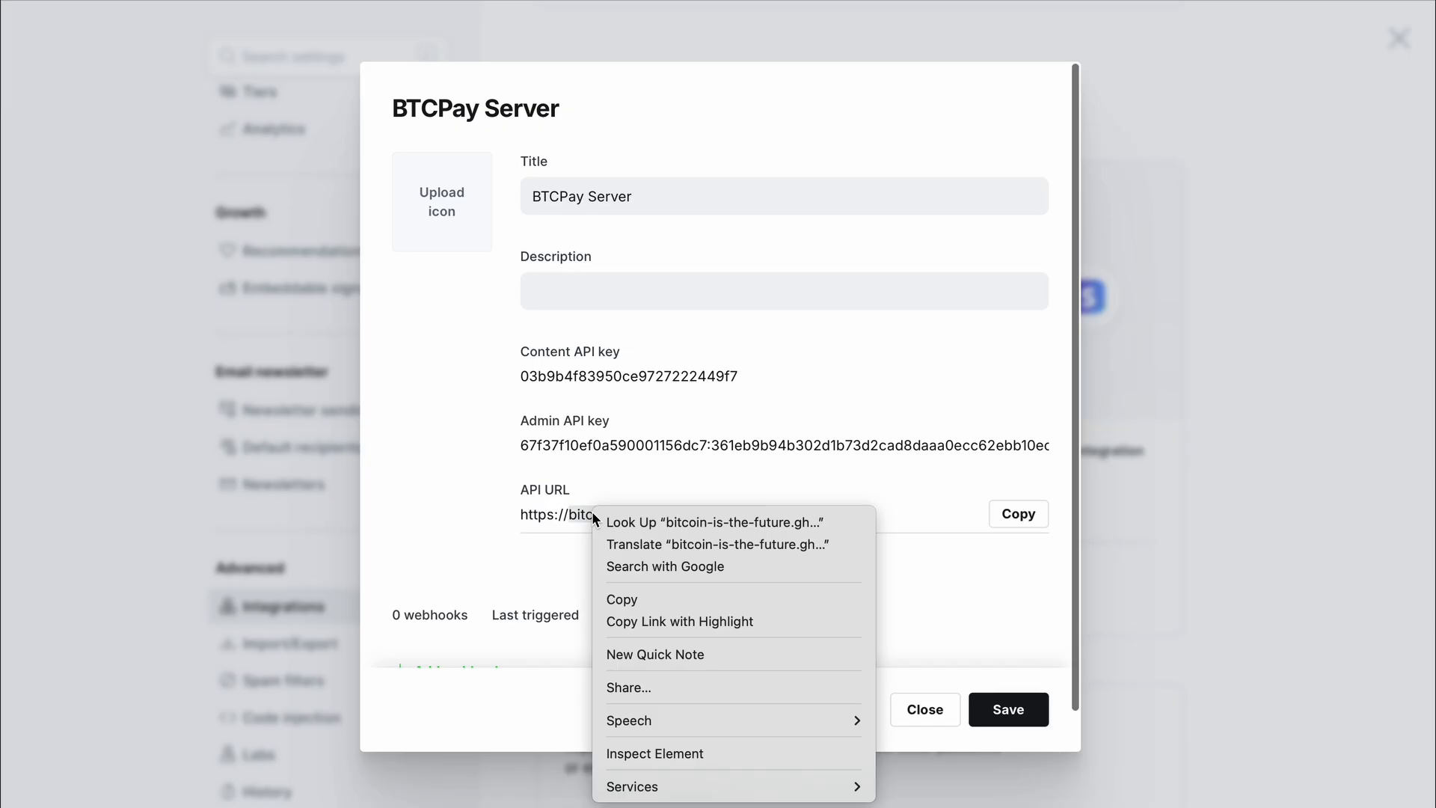
{"action": "left_click", "coordinate": [639, 597]}
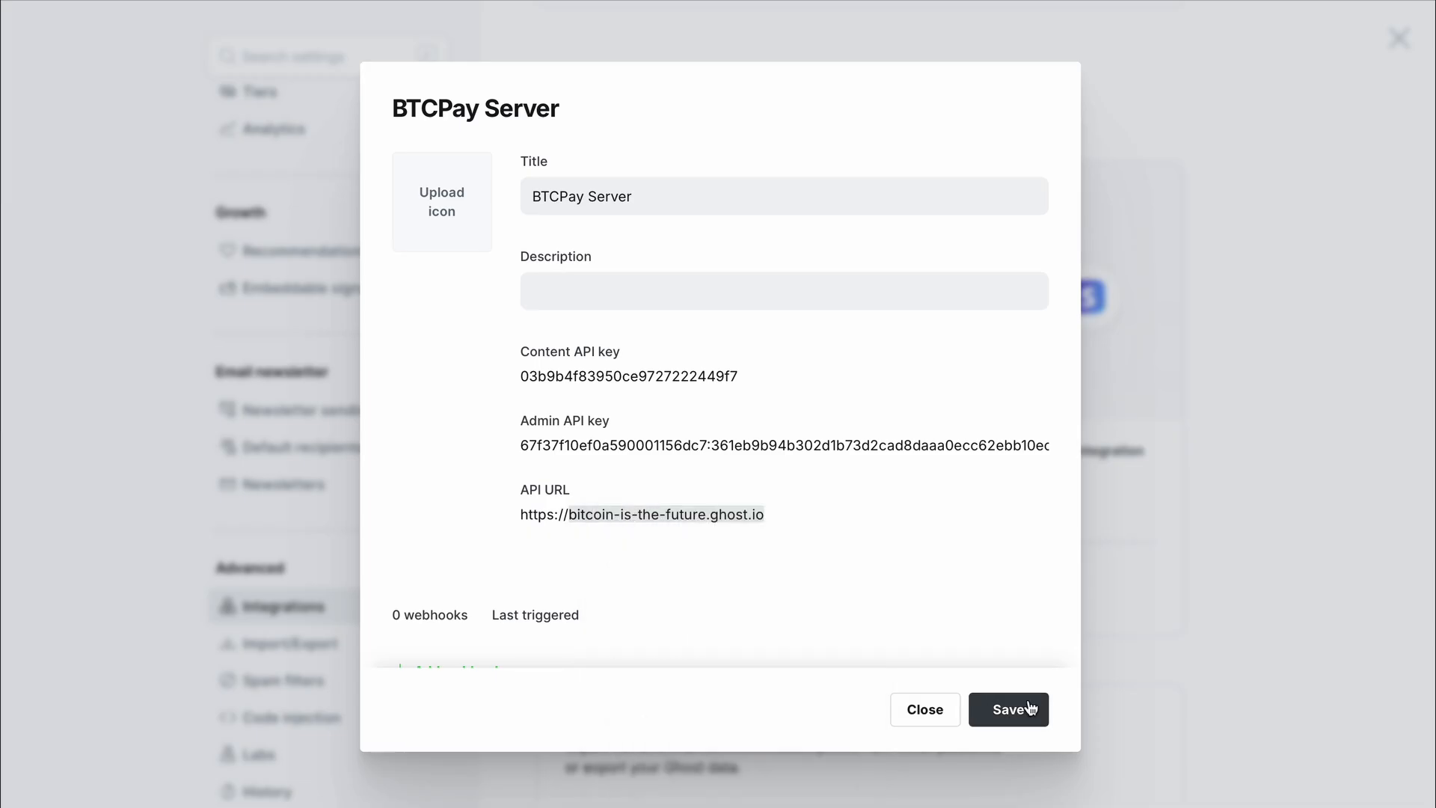
{"action": "key", "text": "alt+Tab"}
{"action": "left_click", "coordinate": [609, 186]}
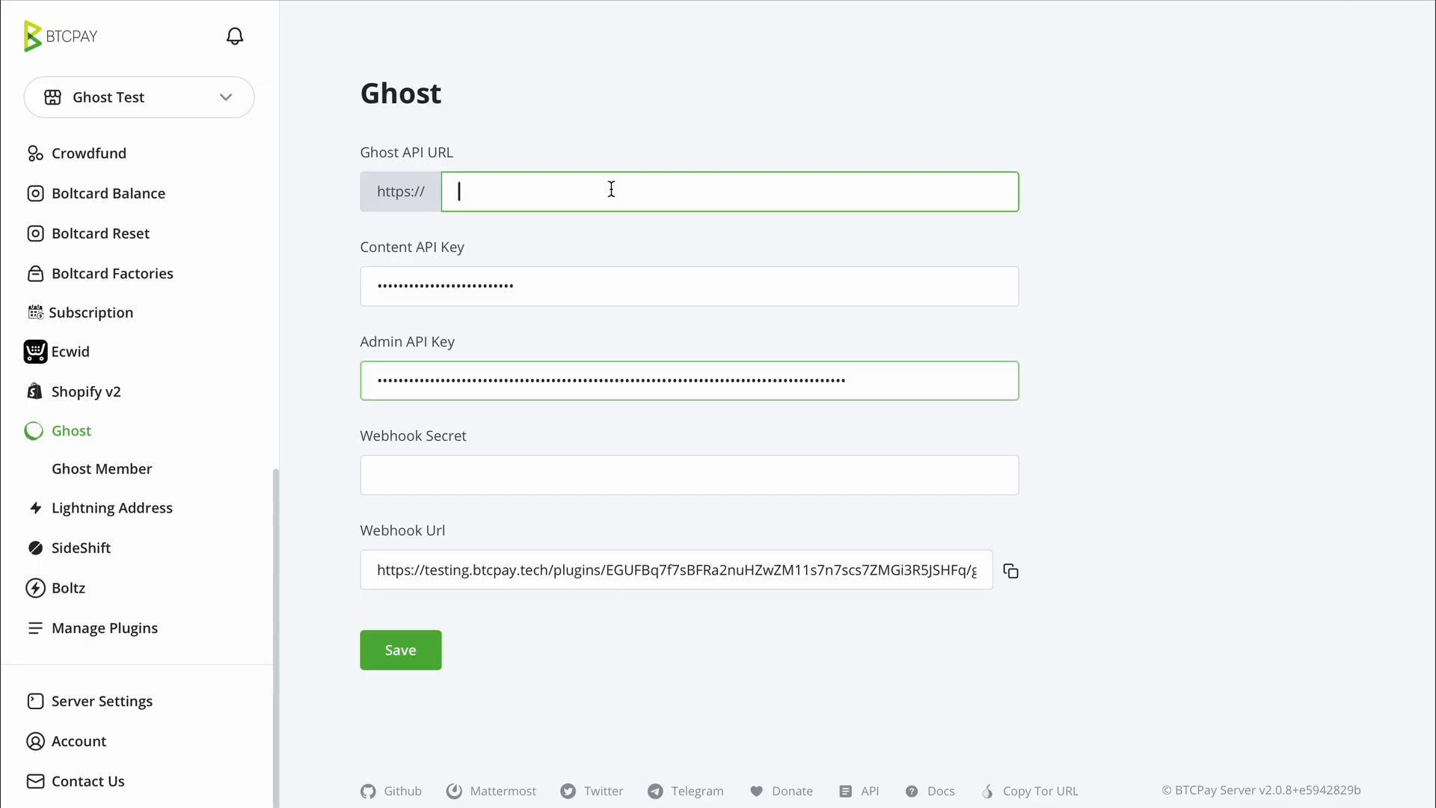
{"action": "key", "text": "ctrl+v"}
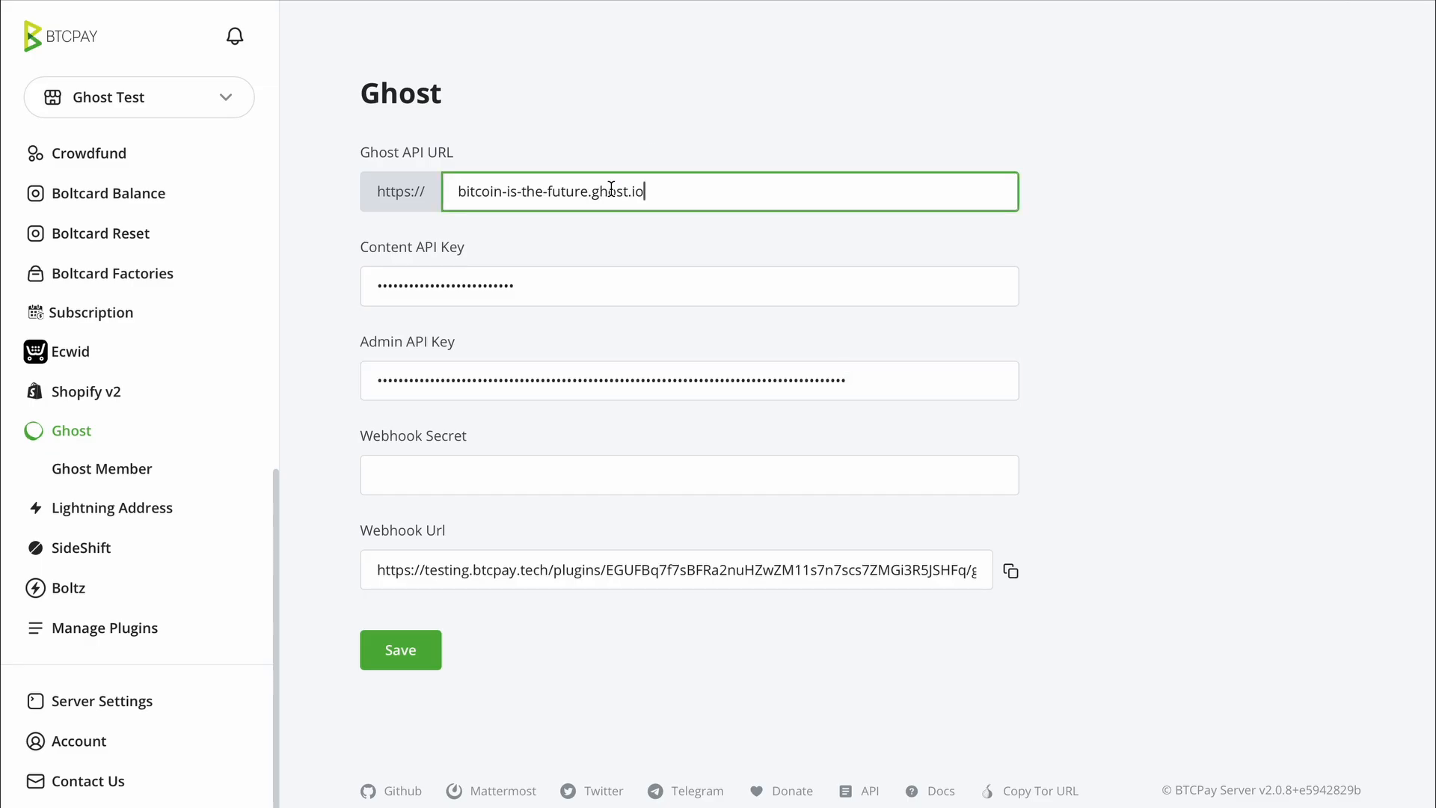
{"action": "left_click", "coordinate": [652, 145]}
- Save the BTCPay Server custom integration in Ghost
{"action": "left_click", "coordinate": [423, 438]}
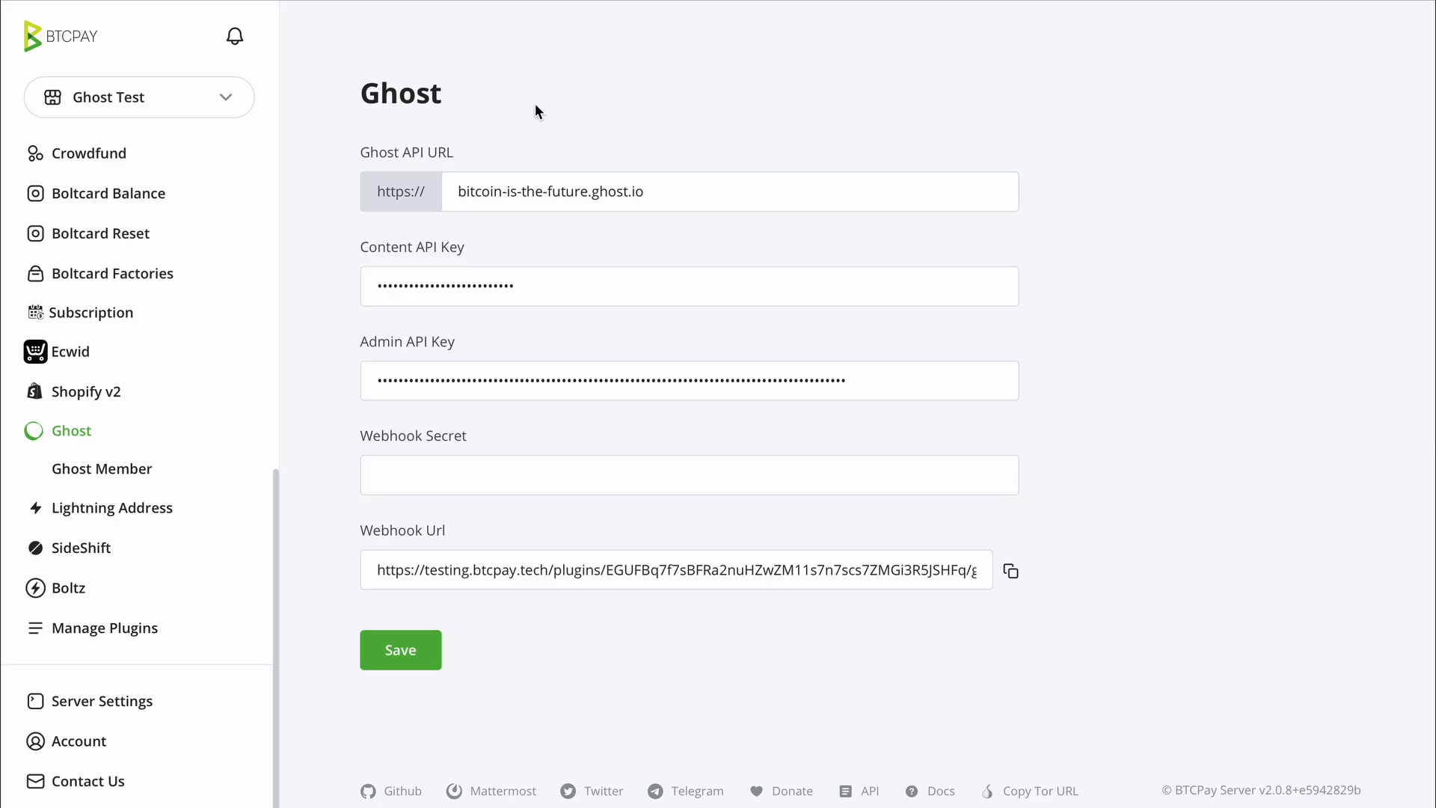
{"action": "key", "text": "alt+Tab"}
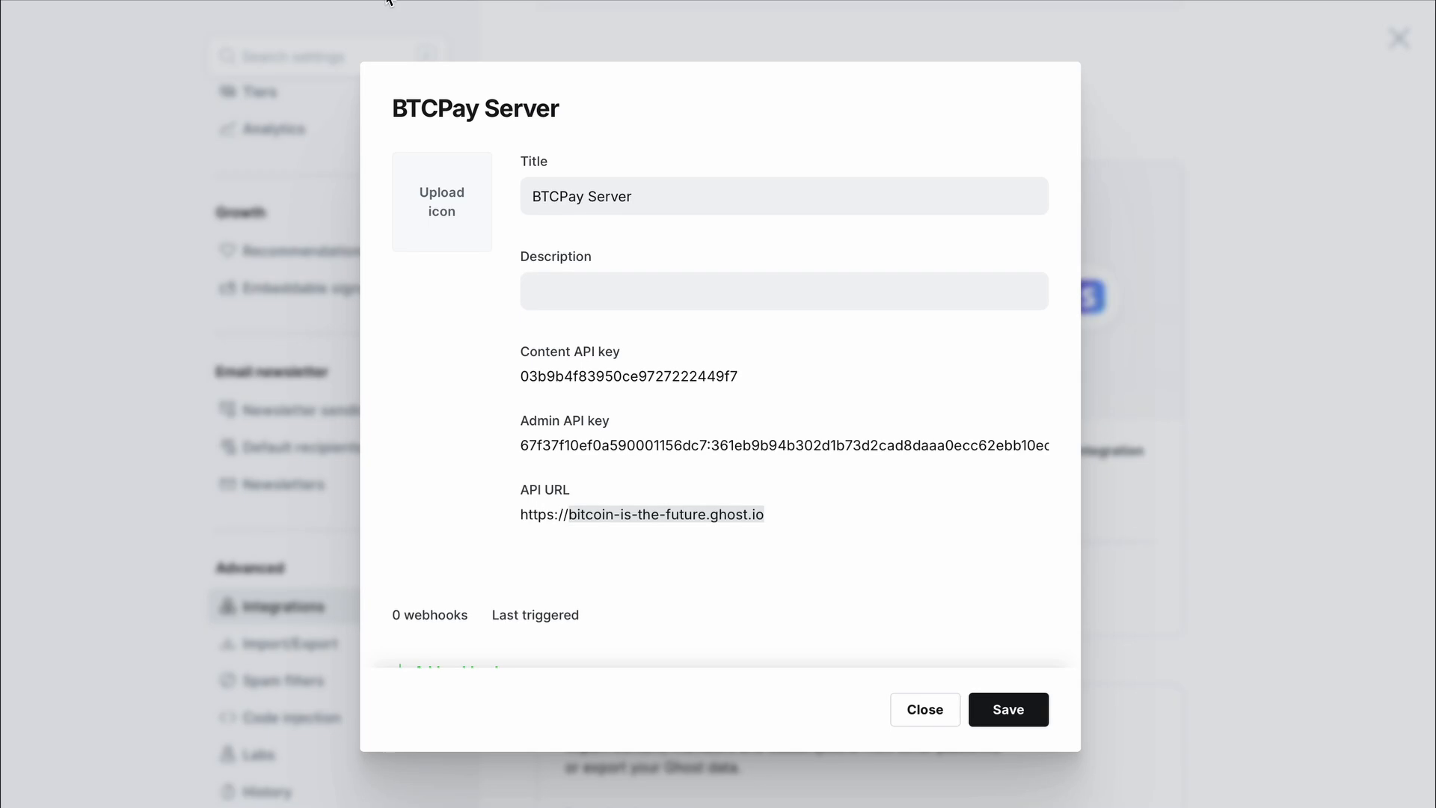
{"action": "scroll", "coordinate": [697, 467], "scroll_direction": "down", "scroll_amount": 1}
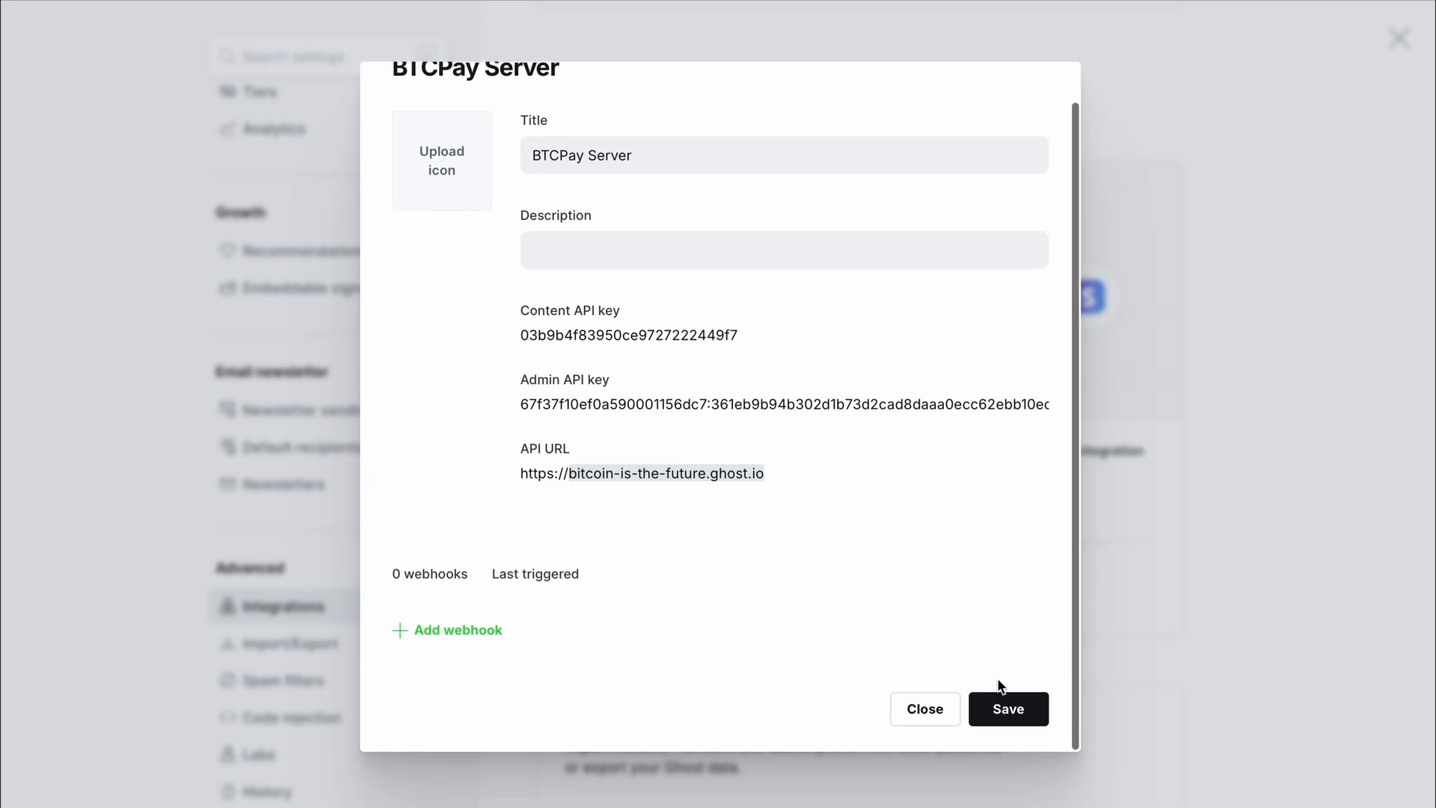
{"action": "left_click", "coordinate": [1007, 709]}
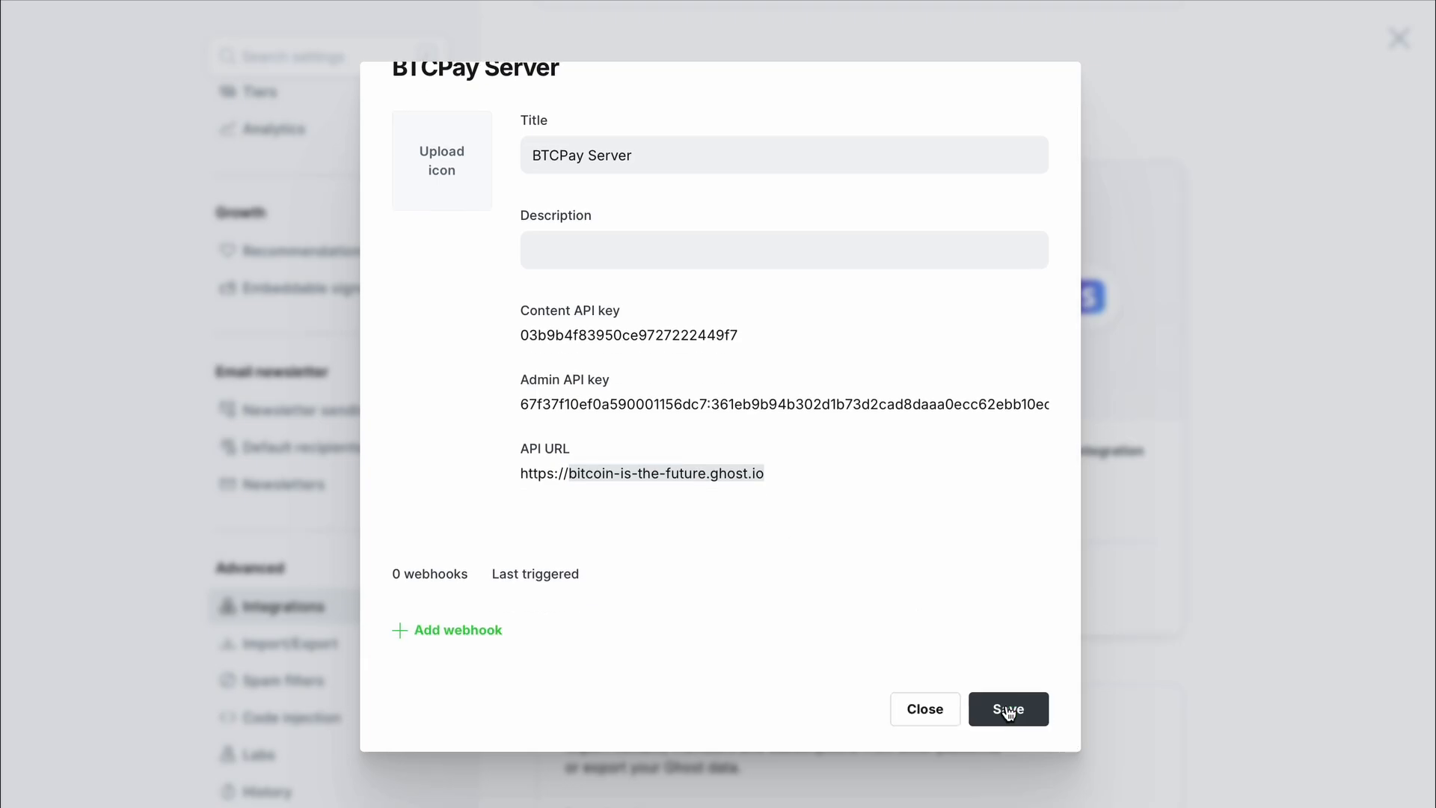
{"action": "key", "text": "alt+Tab"}
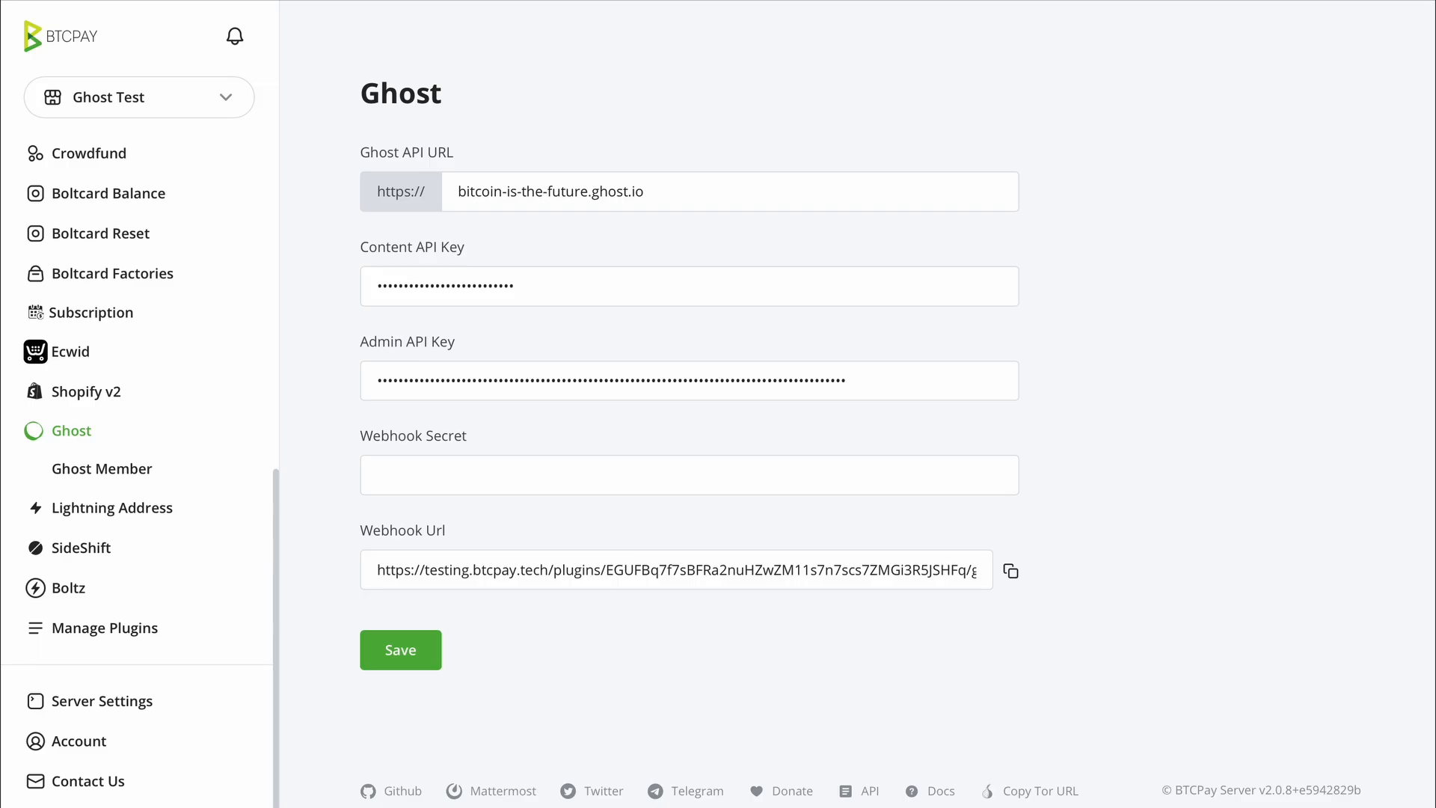
- Save the BTCPay Ghost plugin connection settings, generating the webhook secret
{"action": "left_click", "coordinate": [400, 651]}
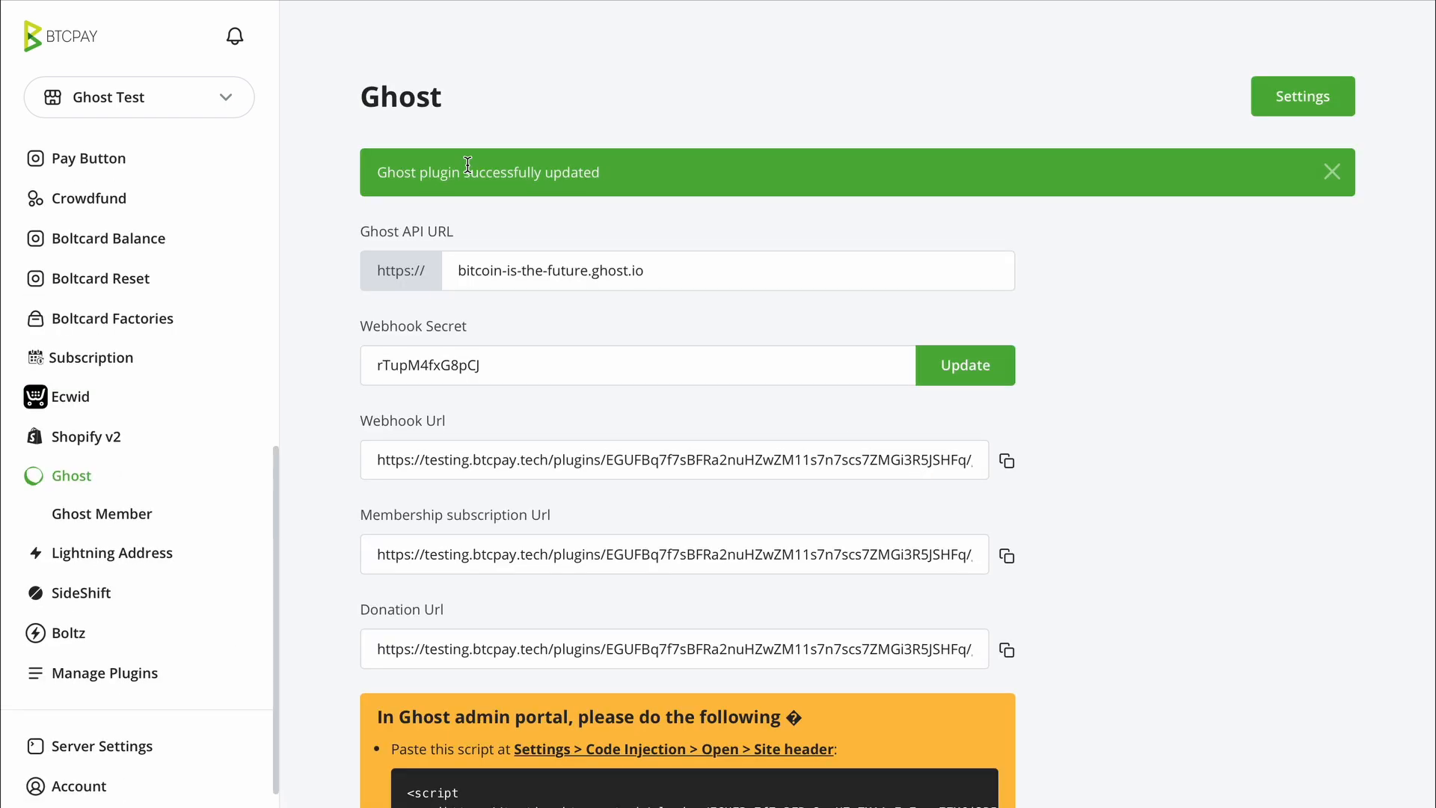
{"action": "left_click", "coordinate": [425, 328]}
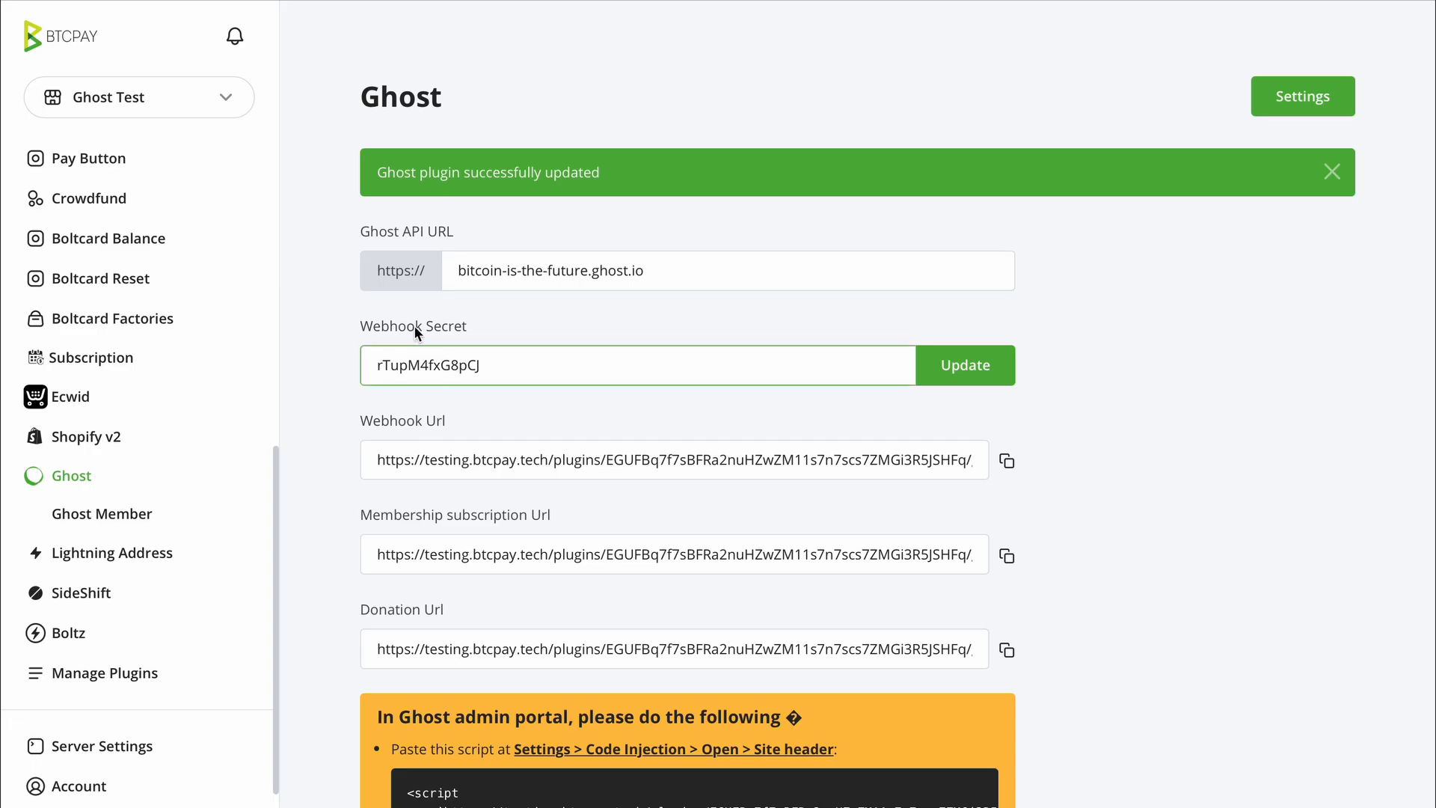
{"action": "scroll", "coordinate": [509, 365], "scroll_direction": "down", "scroll_amount": 3}
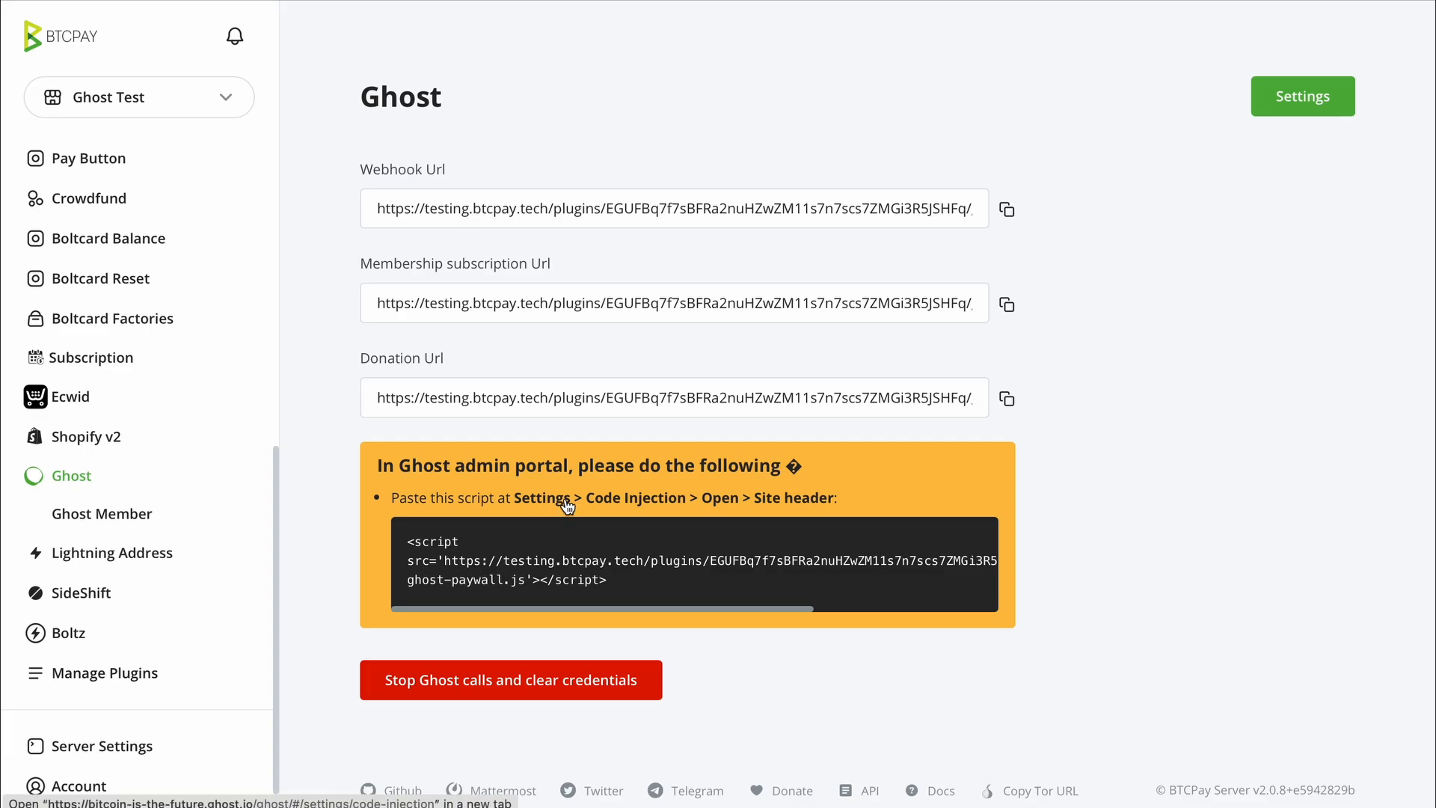
{"action": "left_click_drag", "start_coordinate": [398, 465], "coordinate": [739, 462]}
{"action": "left_click", "coordinate": [739, 462]}
- Copy the generated paywall script from the plugin's code box
{"action": "left_click_drag", "start_coordinate": [614, 582], "coordinate": [419, 539]}
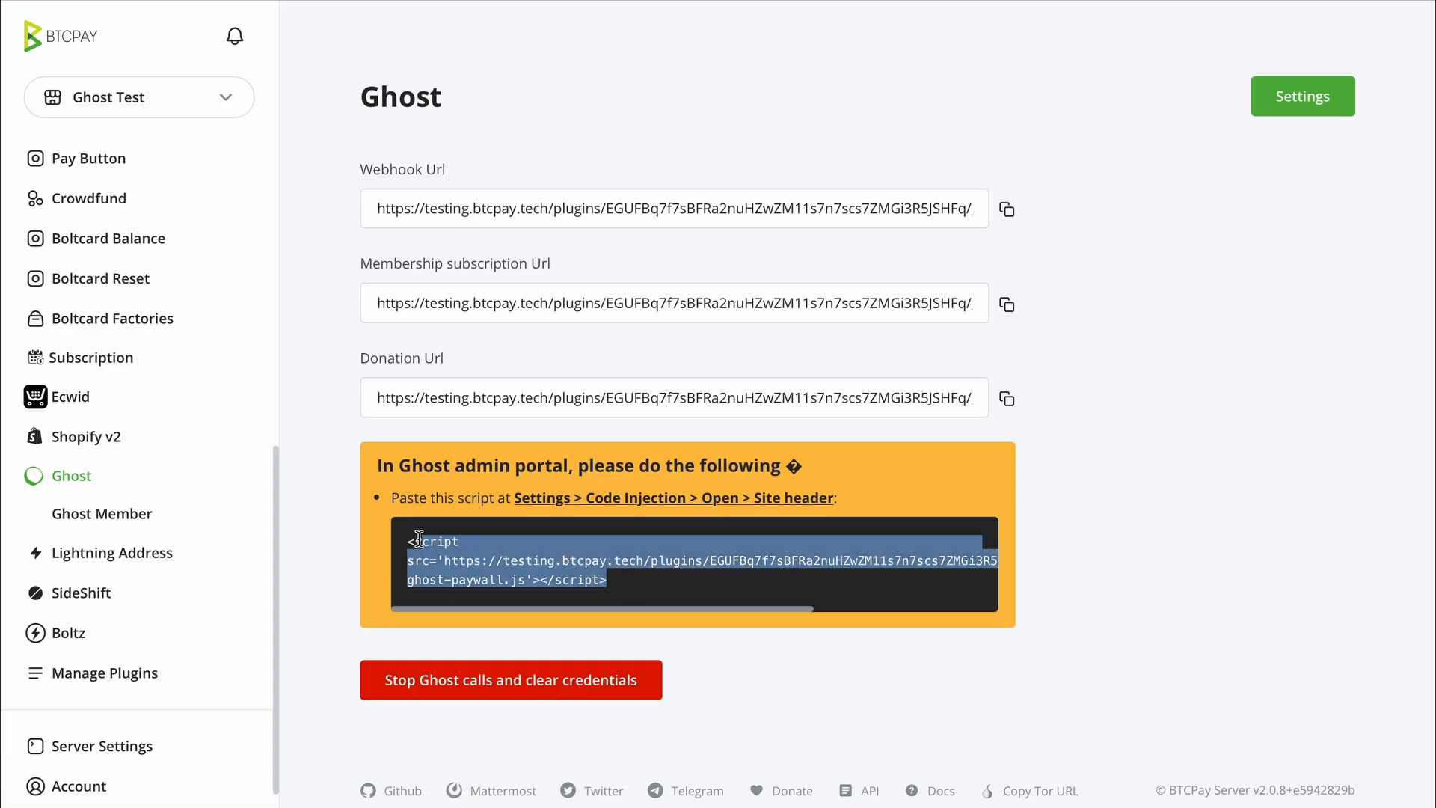
{"action": "right_click", "coordinate": [475, 559]}
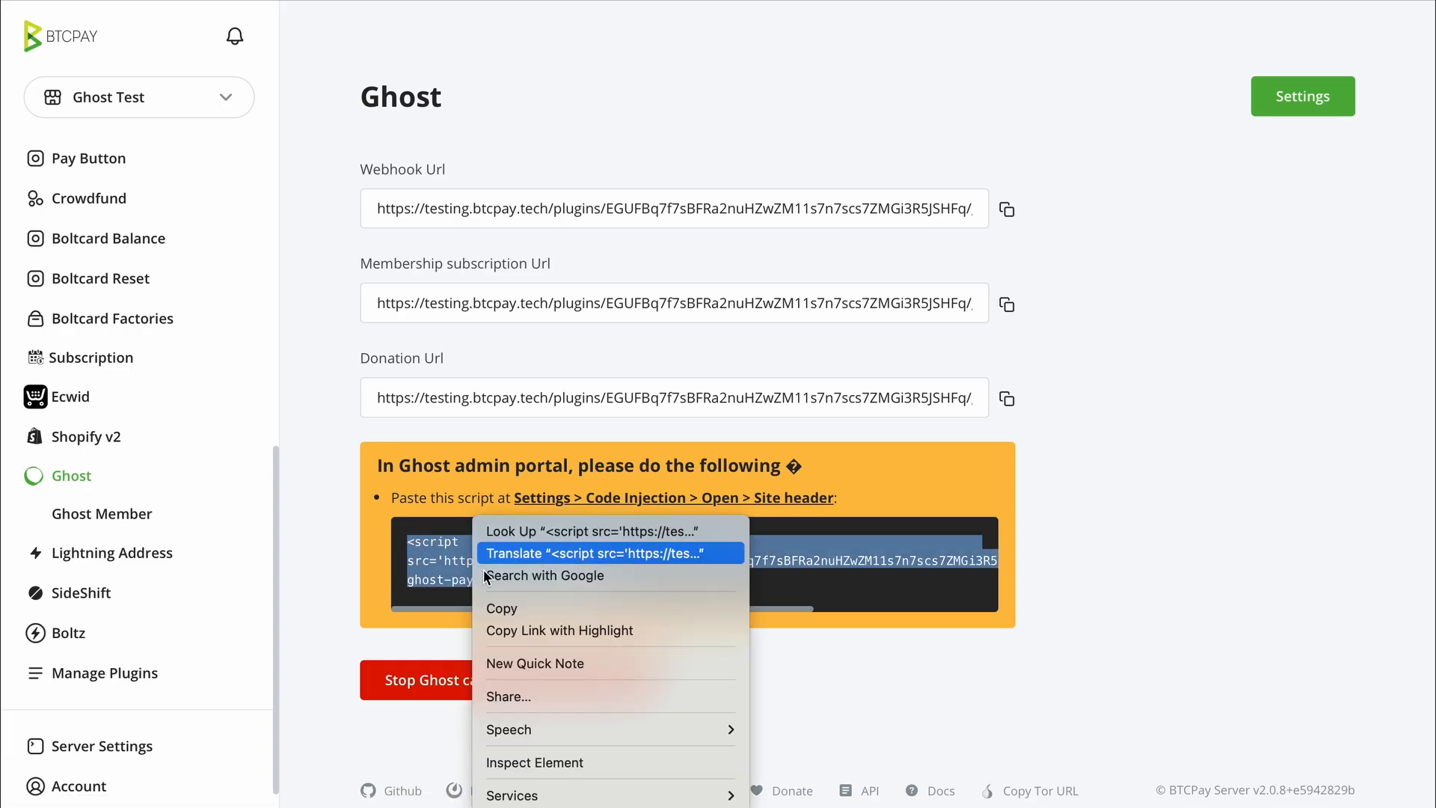
{"action": "left_click", "coordinate": [513, 607]}
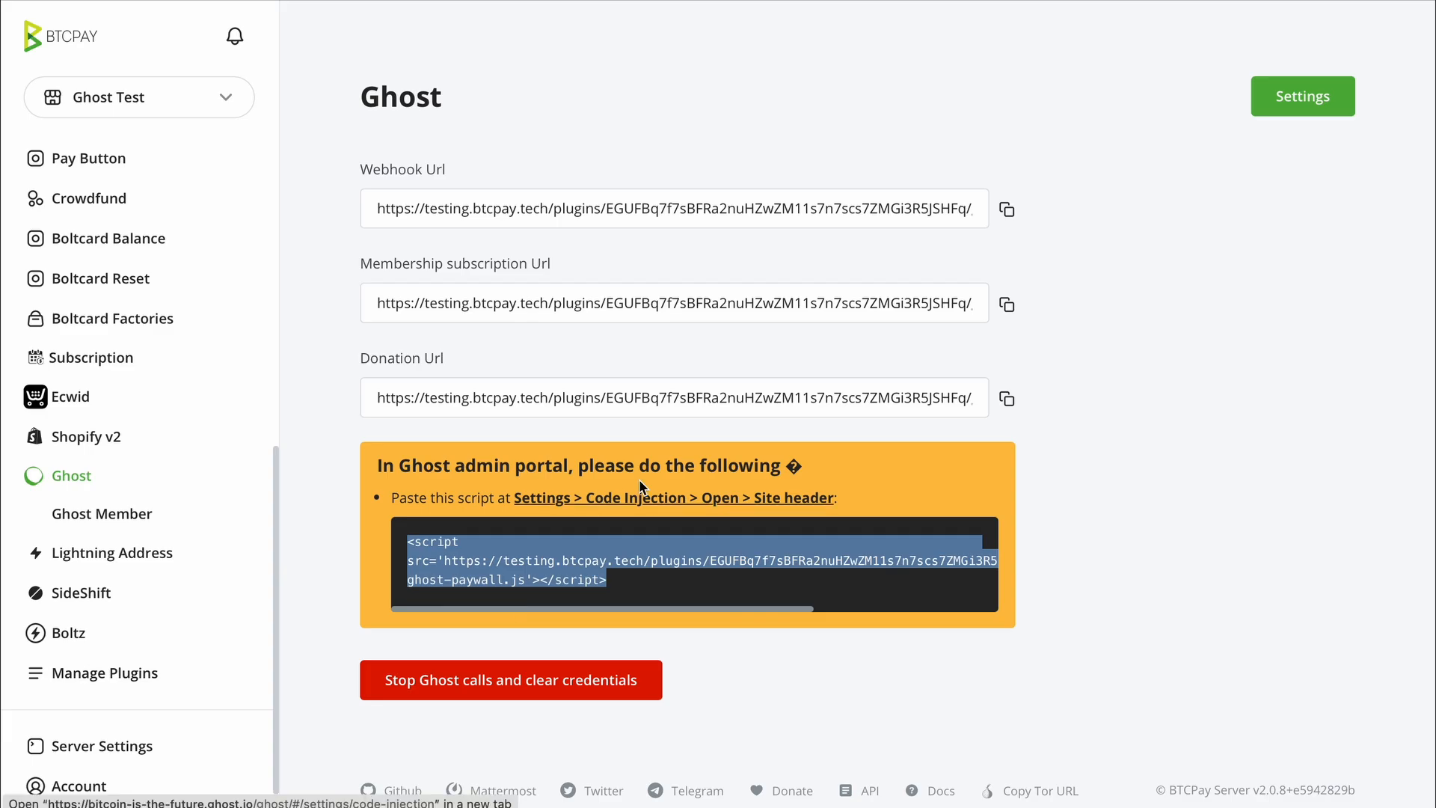
{"action": "left_click", "coordinate": [736, 498]}
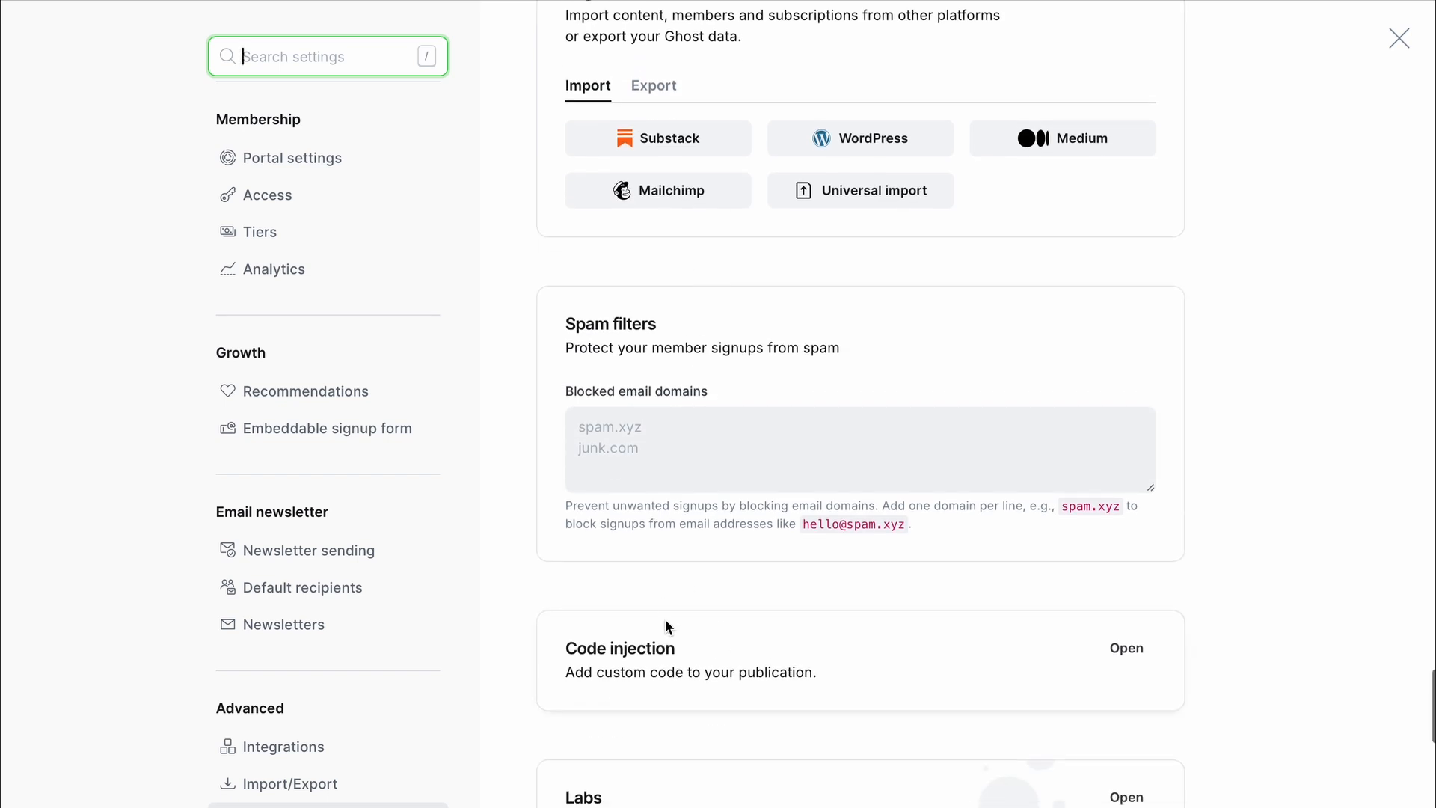
- Replace Ghost's site header code injection with the BTCPay paywall script, save, and reload settings
{"action": "left_click", "coordinate": [1110, 651]}
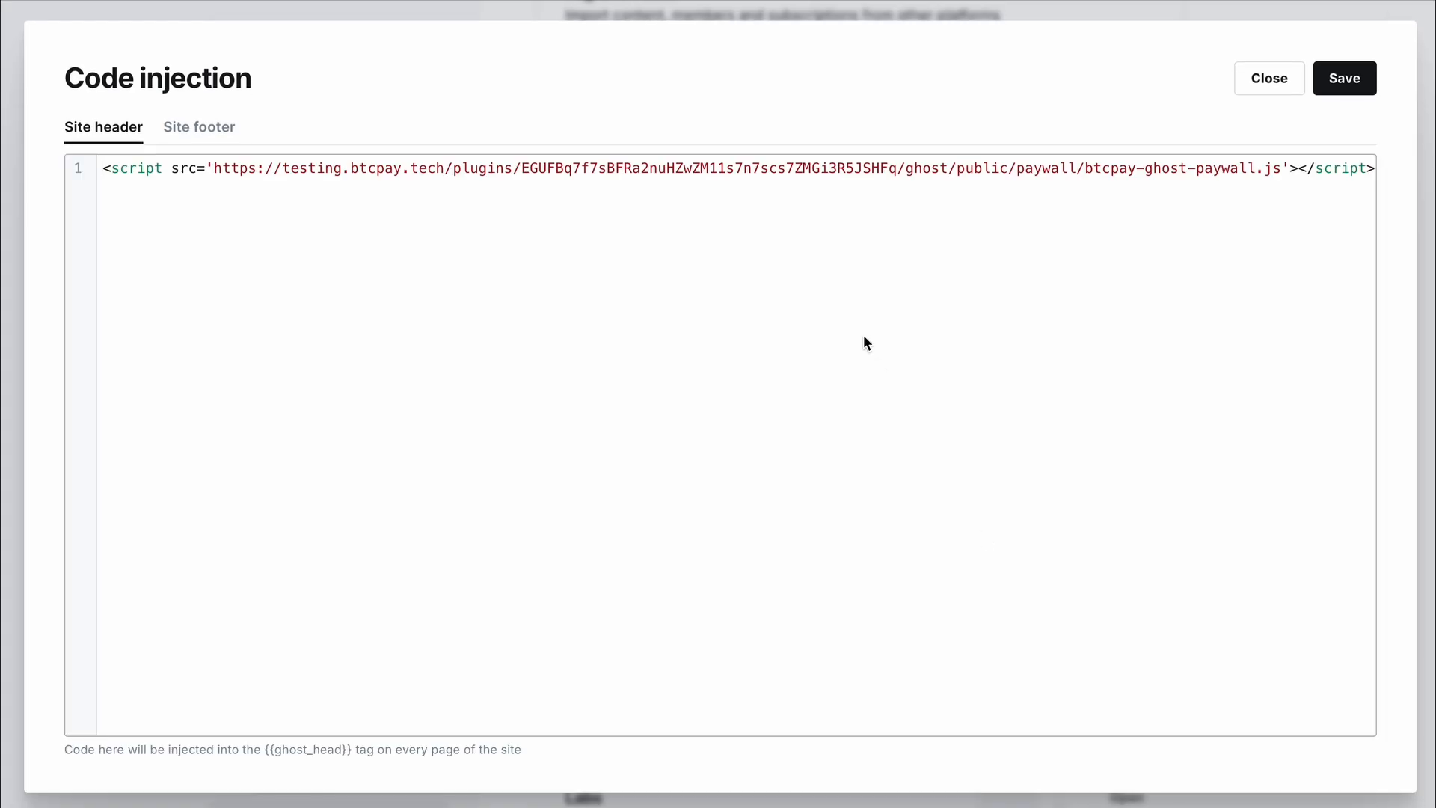
{"action": "key", "text": "ctrl+a"}
{"action": "key", "text": "BackSpace"}
{"action": "key", "text": "ctrl+v"}
{"action": "left_click", "coordinate": [1340, 78]}
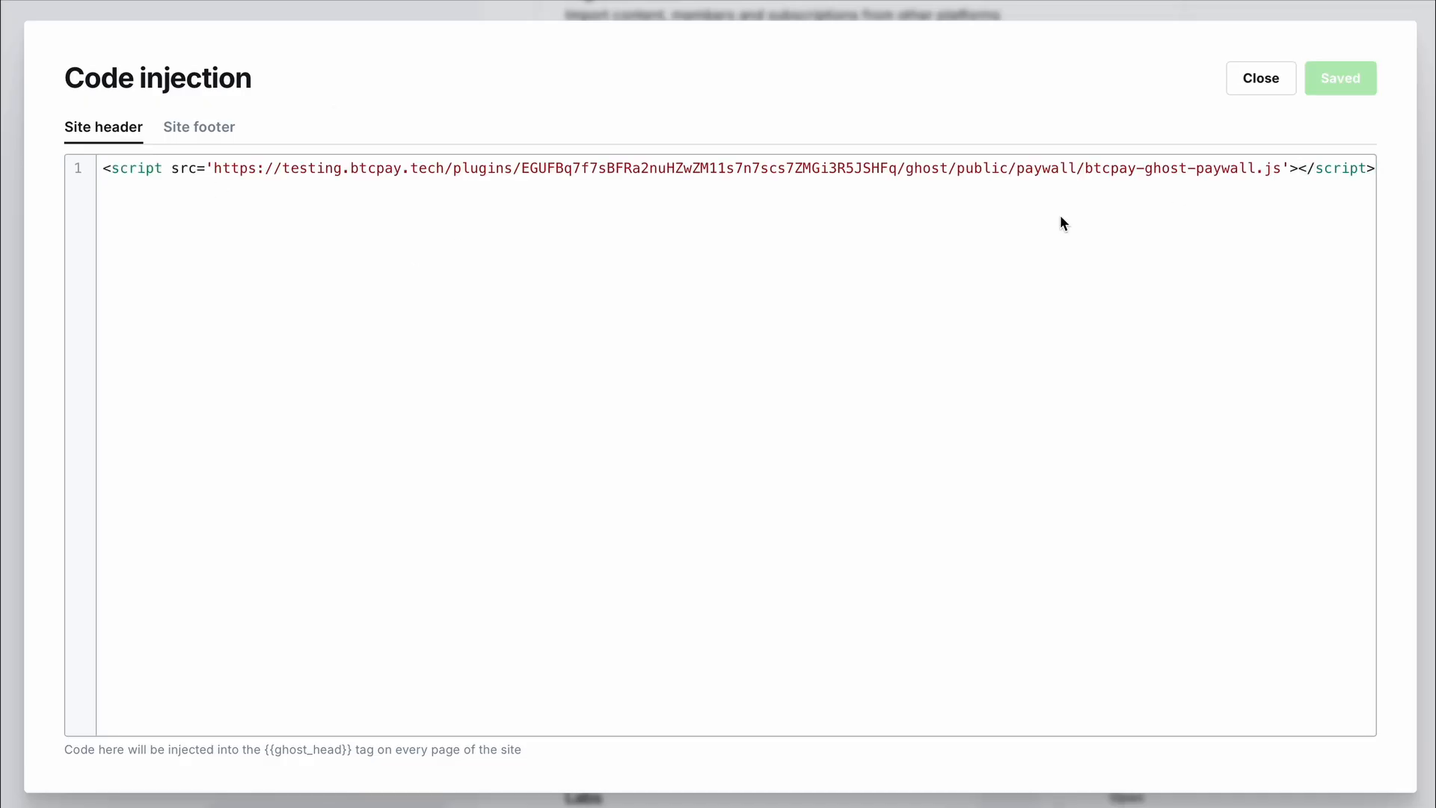
{"action": "left_click", "coordinate": [1279, 75]}
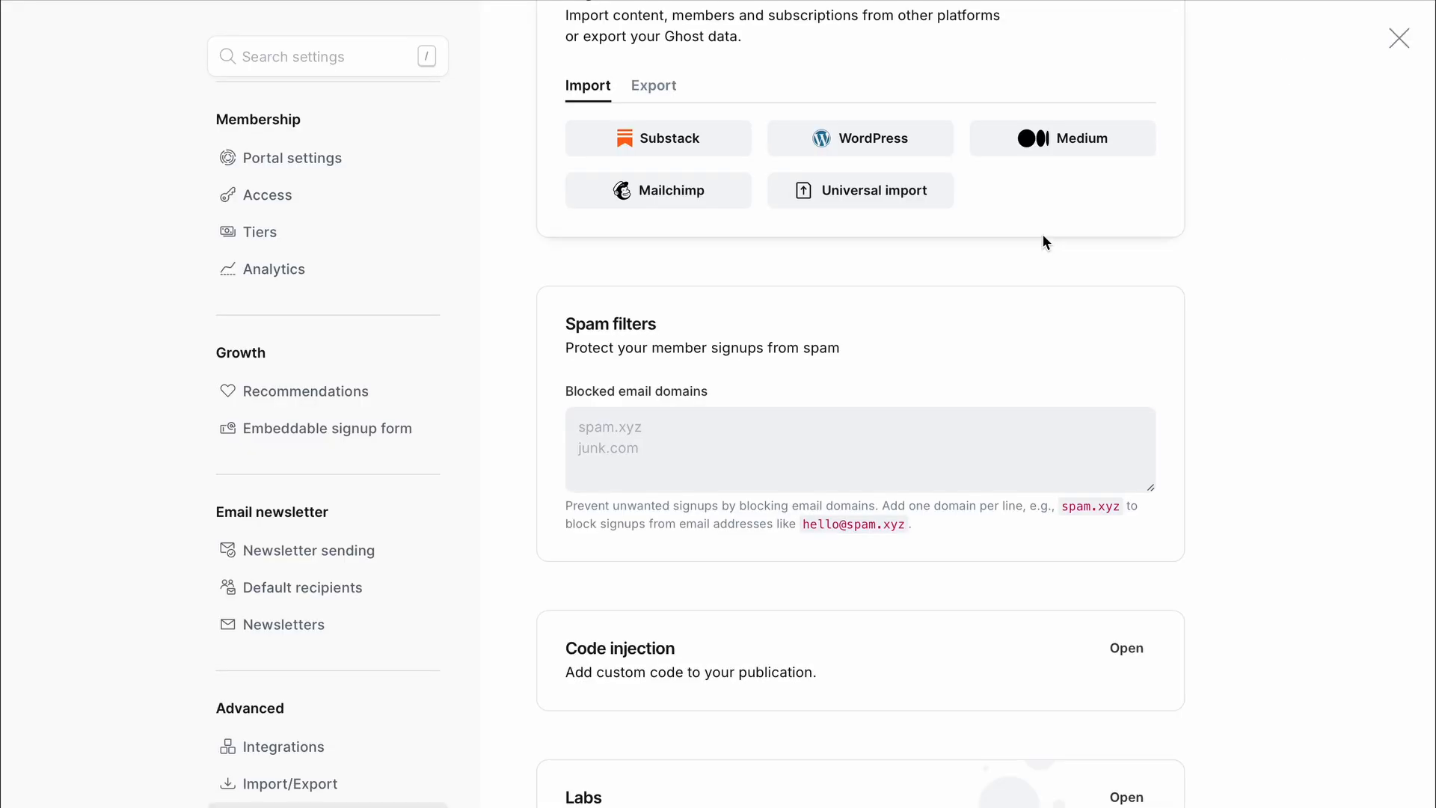
{"action": "scroll", "coordinate": [1072, 321], "scroll_direction": "down", "scroll_amount": 4}
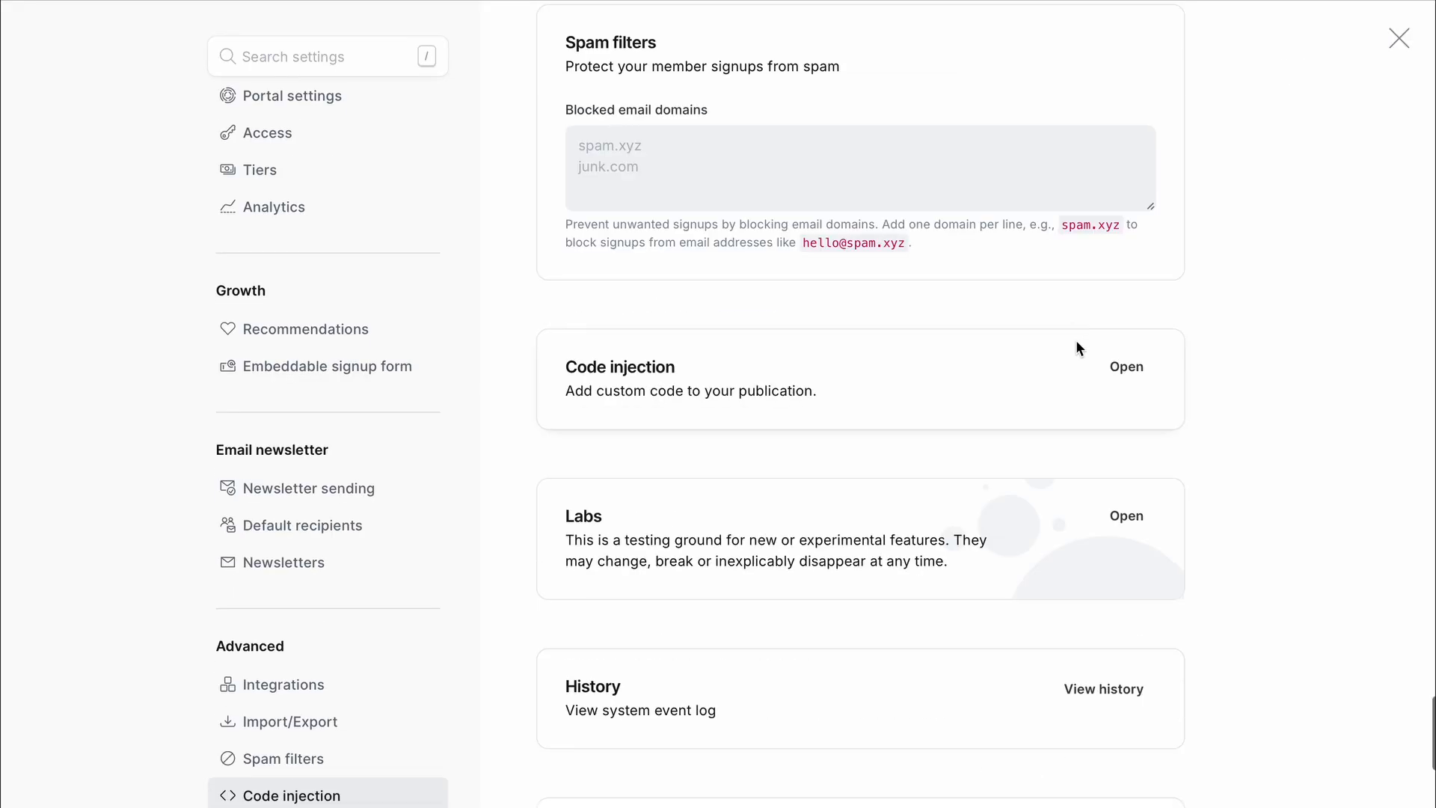
{"action": "key", "text": "super+r"}
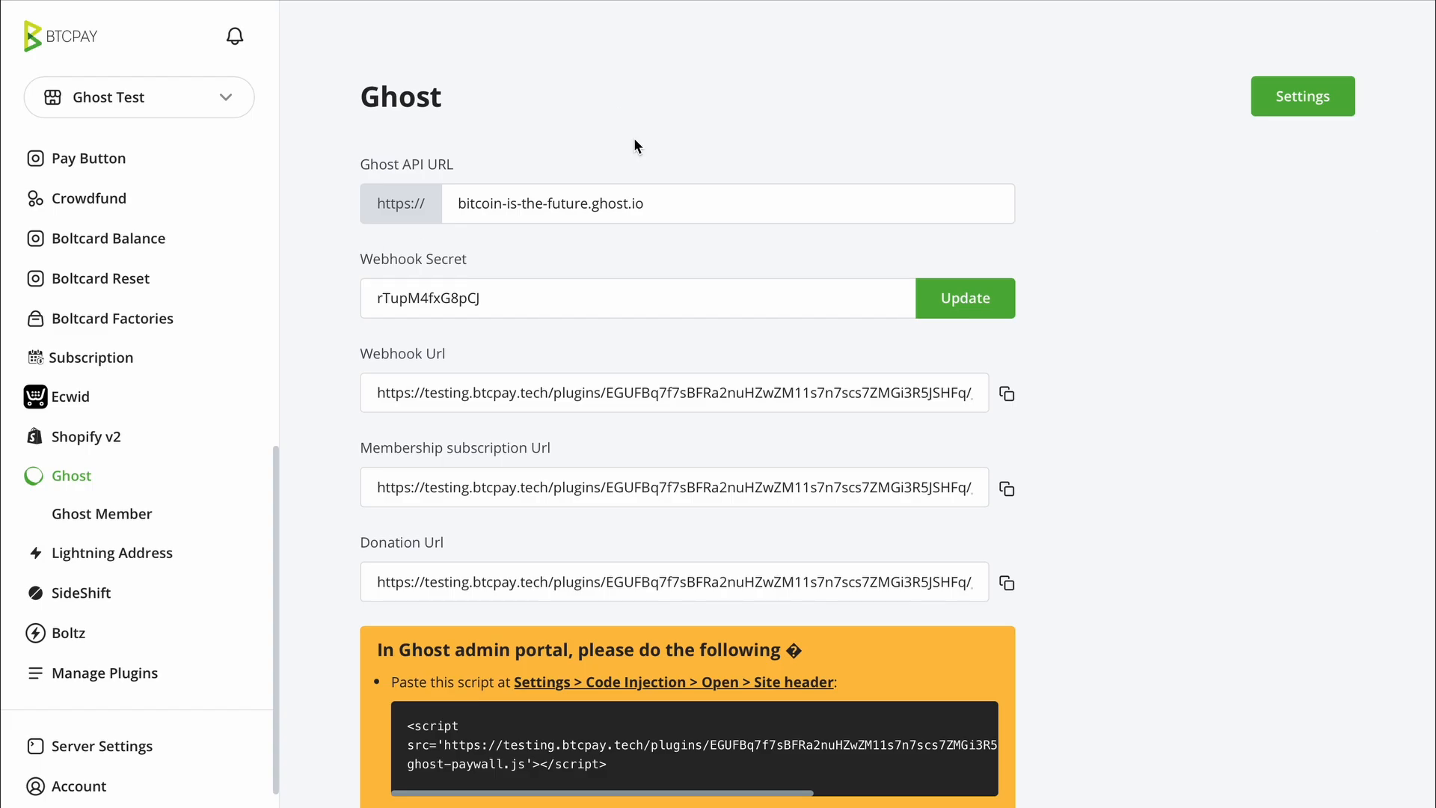
- Copy the BTCPay plugin's Donation Url to the clipboard and close Ghost settings
{"action": "scroll", "coordinate": [433, 321], "scroll_direction": "down", "scroll_amount": 1}
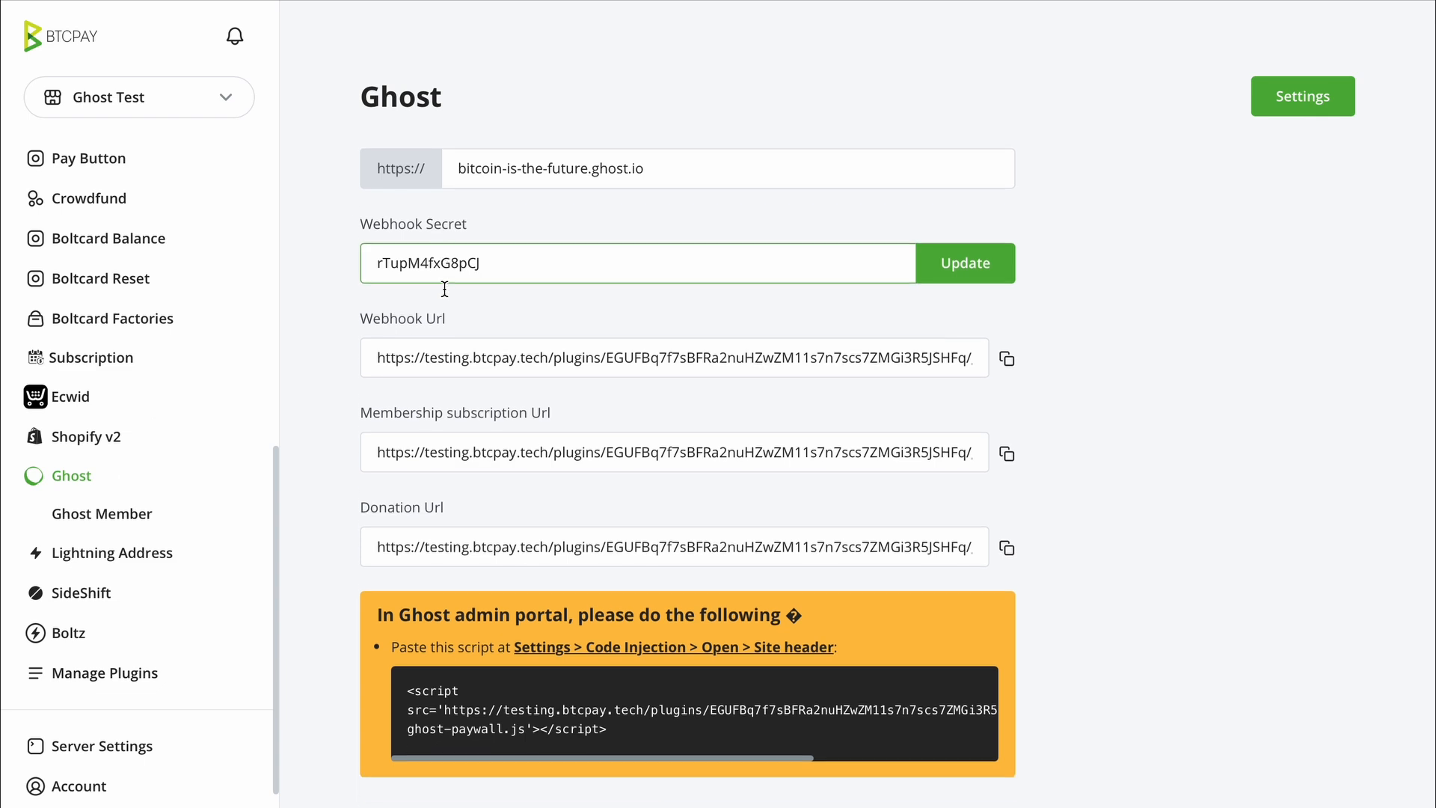
{"action": "triple_click", "coordinate": [398, 509]}
{"action": "left_click", "coordinate": [501, 509]}
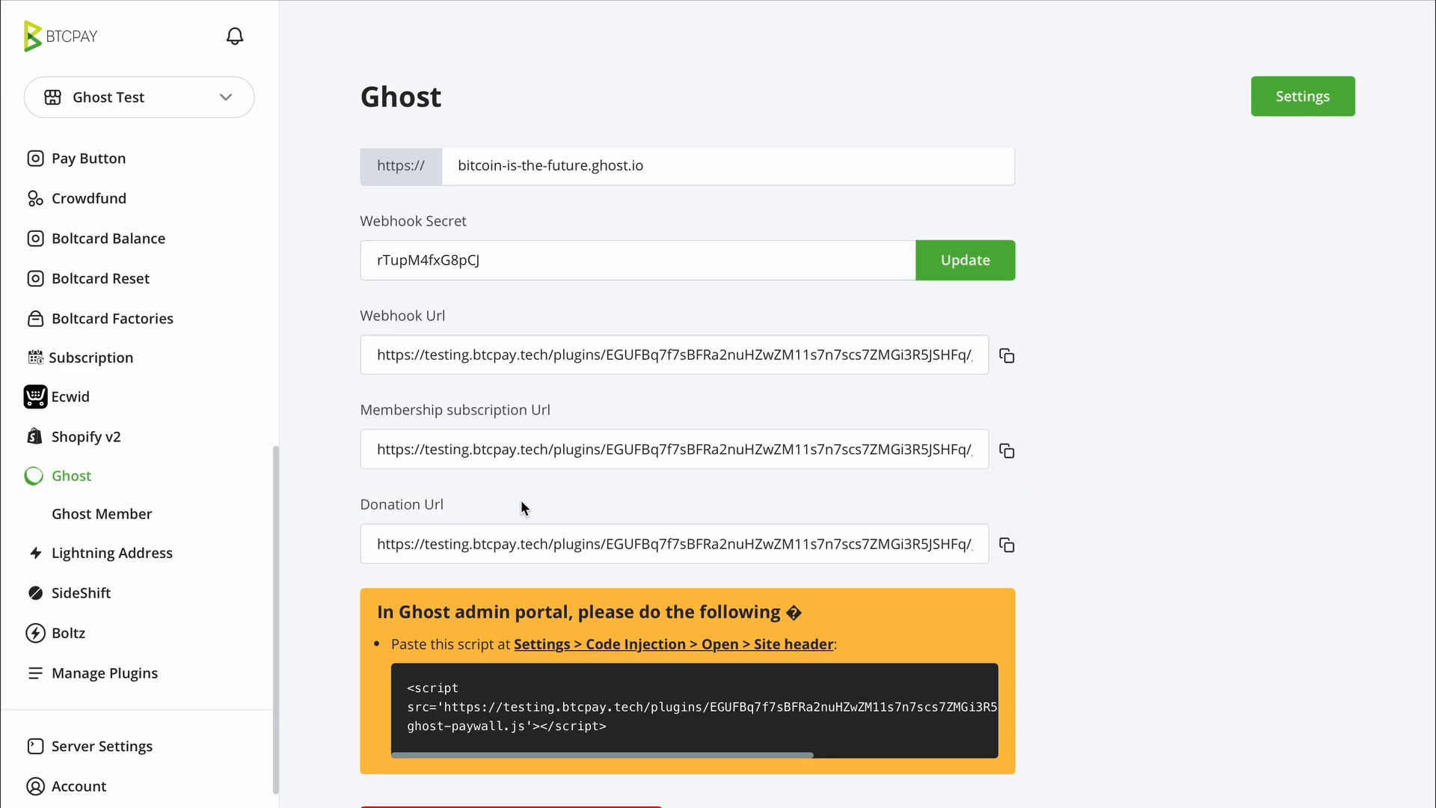
{"action": "left_click", "coordinate": [1008, 548]}
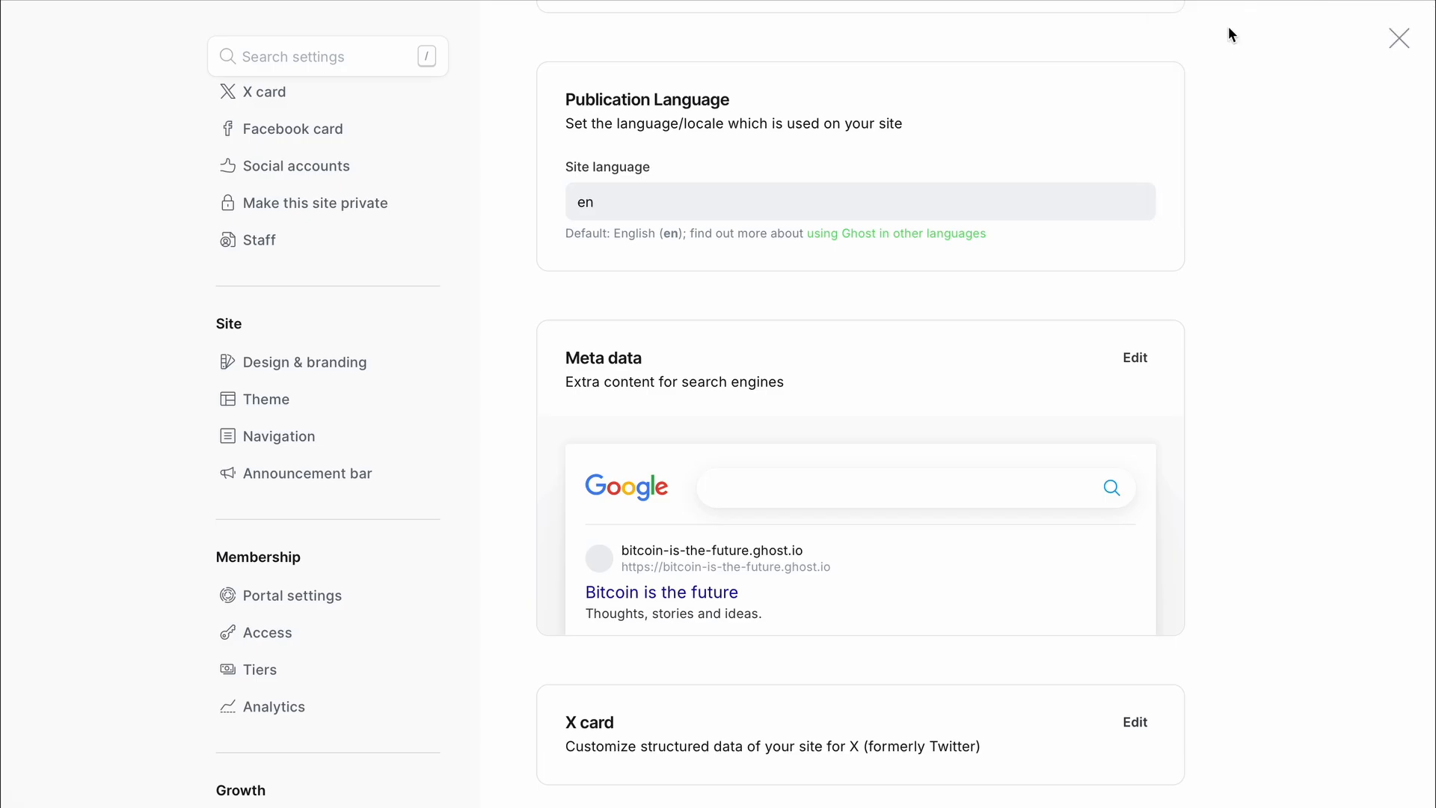
{"action": "left_click", "coordinate": [1399, 38]}
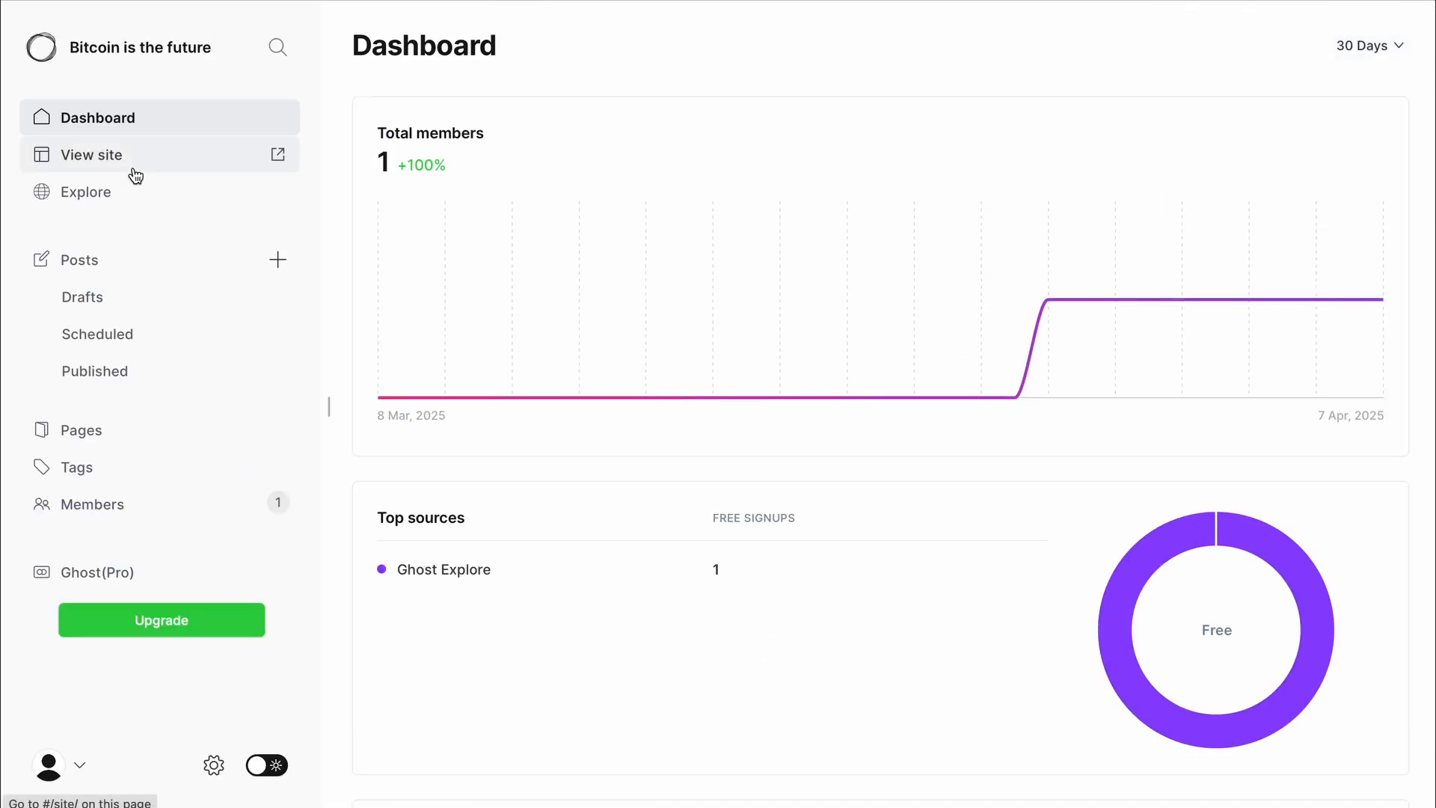
- Start a new post titled 'Test' with body paragraphs 'Test' and 'text'
{"action": "left_click", "coordinate": [79, 260]}
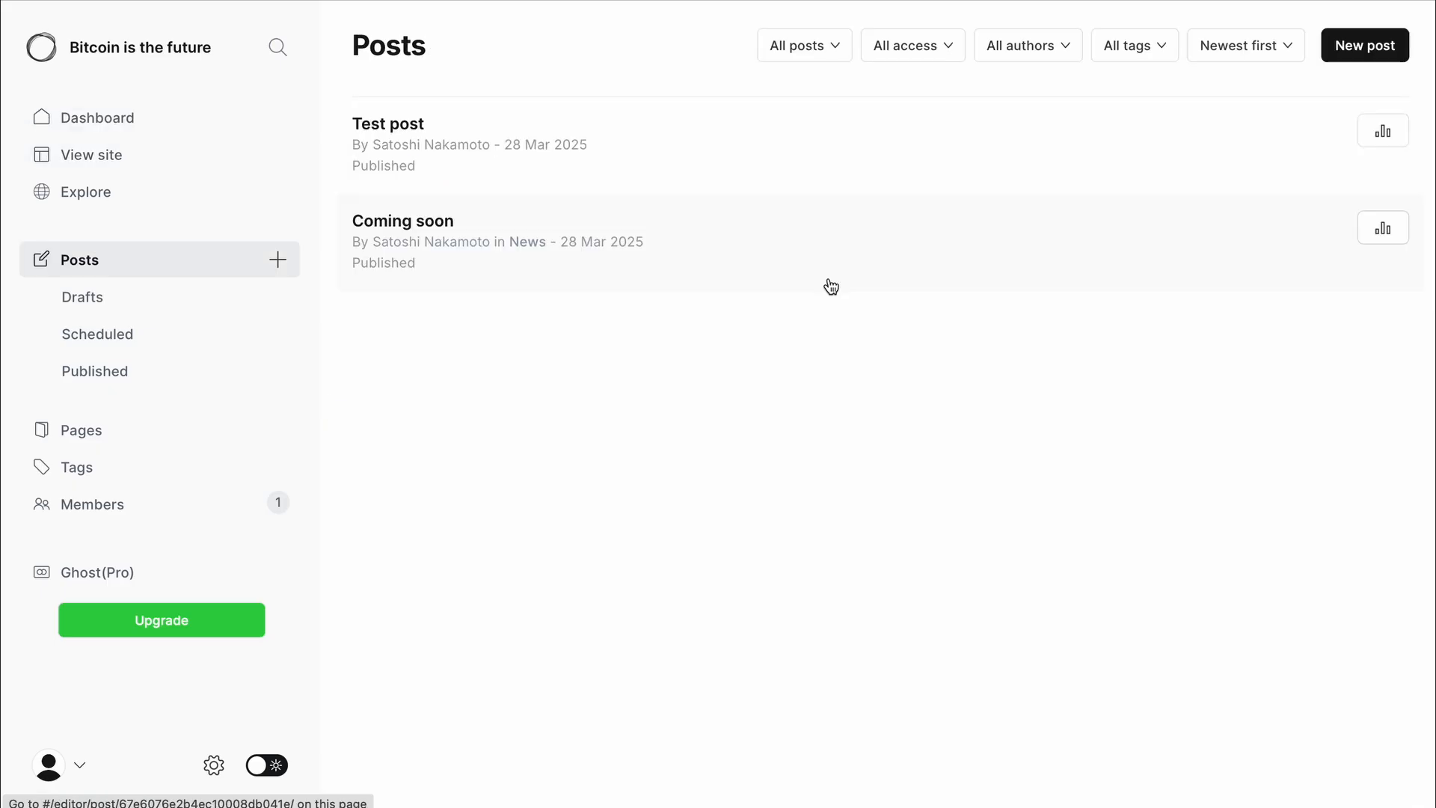
{"action": "left_click", "coordinate": [1395, 54]}
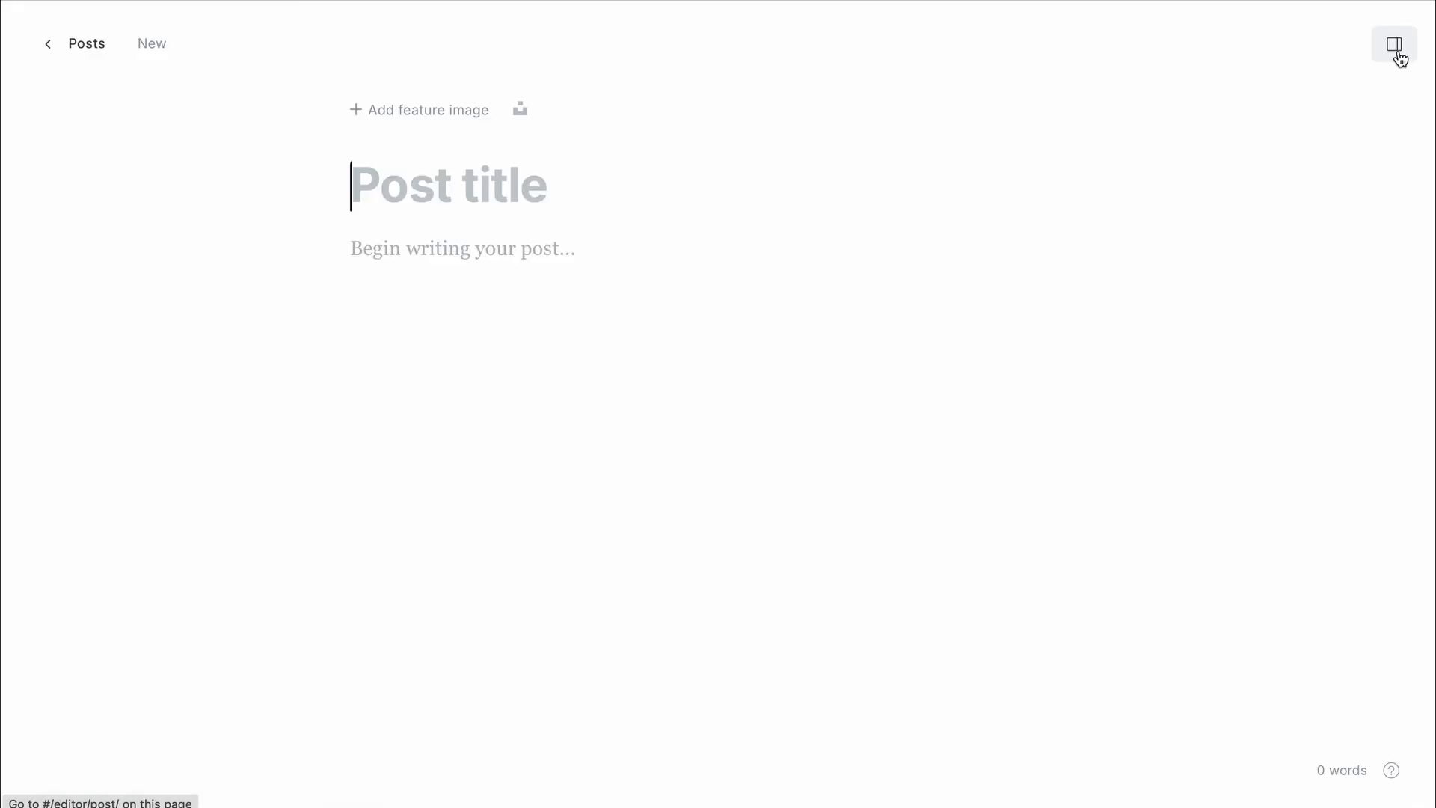
{"action": "type", "text": "Test"}
{"action": "left_click", "coordinate": [518, 266]}
{"action": "type", "text": "Test"}
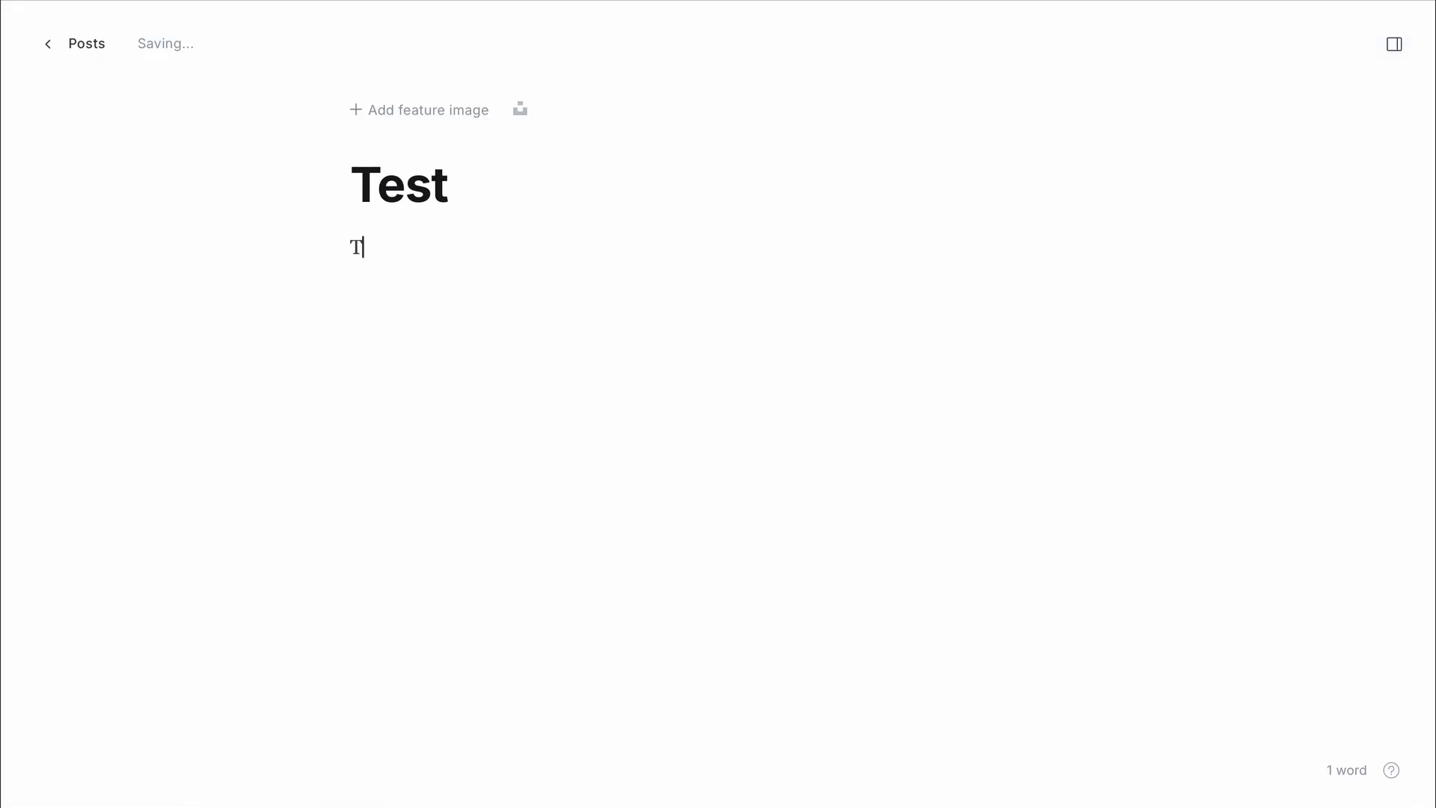
{"action": "key", "text": "Return"}
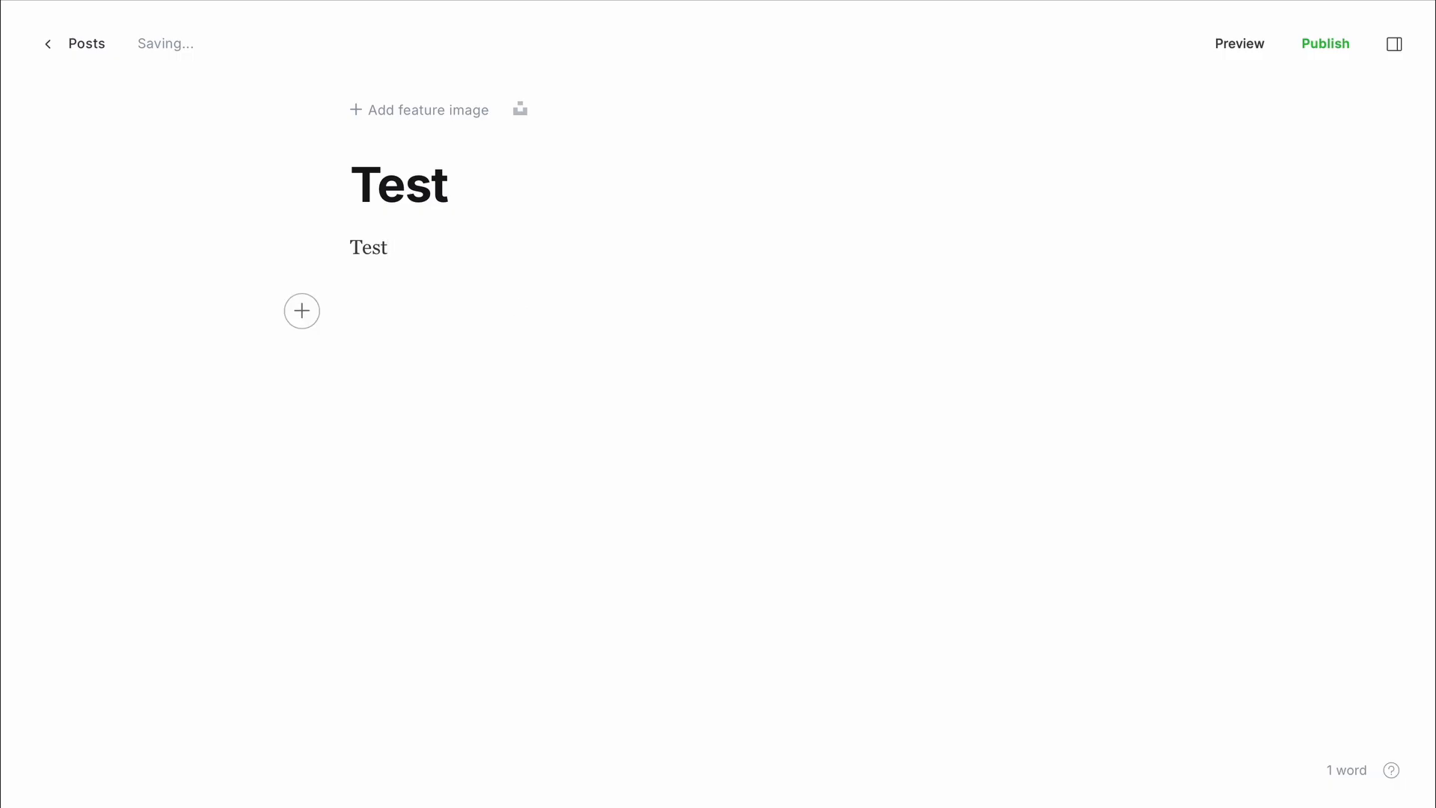
{"action": "type", "text": "text"}
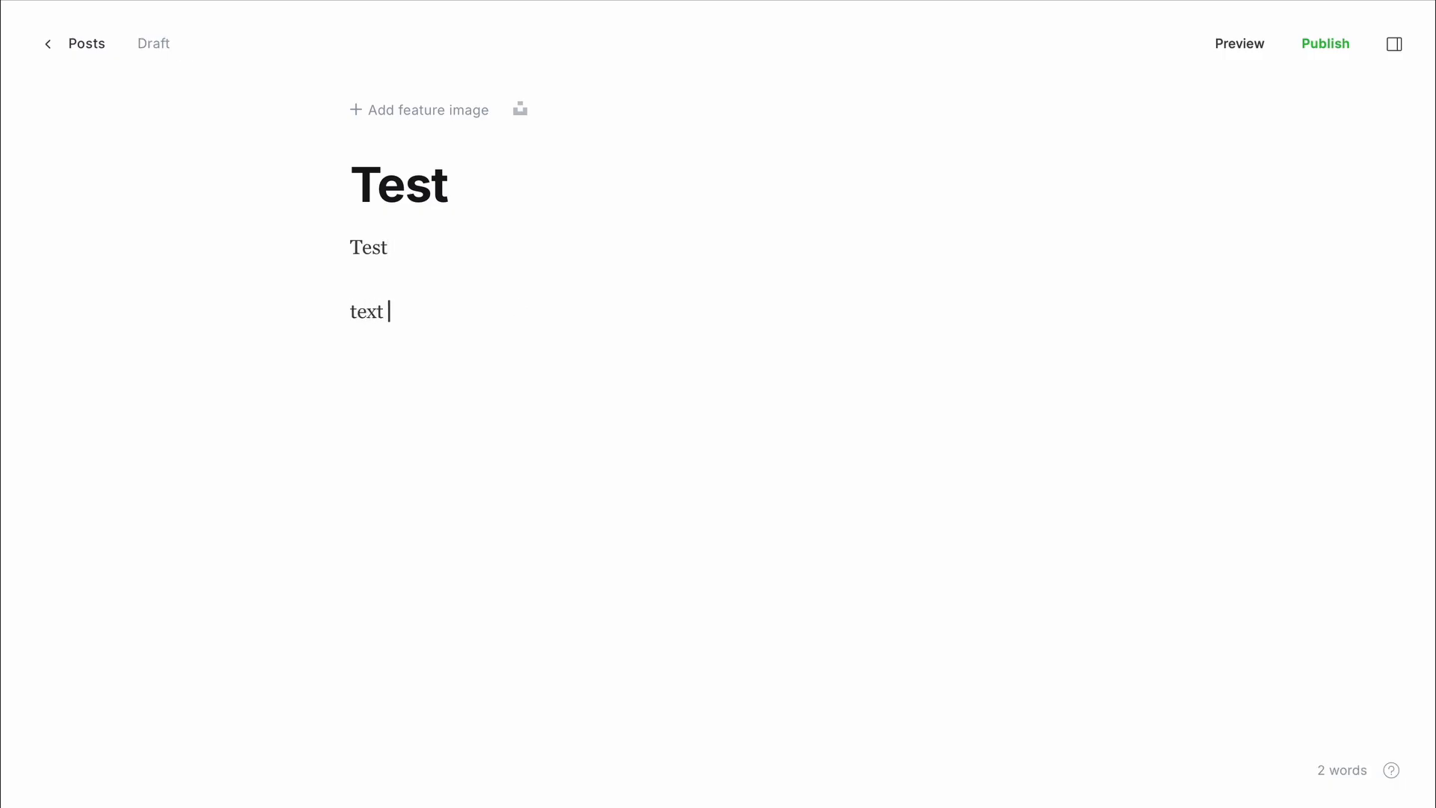
{"action": "key", "text": "Return"}
- Add a button card labelled 'Donate Bitcoin' linking to the pasted BTCPay donation URL
{"action": "left_click", "coordinate": [308, 374]}
{"action": "scroll", "coordinate": [487, 510], "scroll_direction": "down", "scroll_amount": 5}
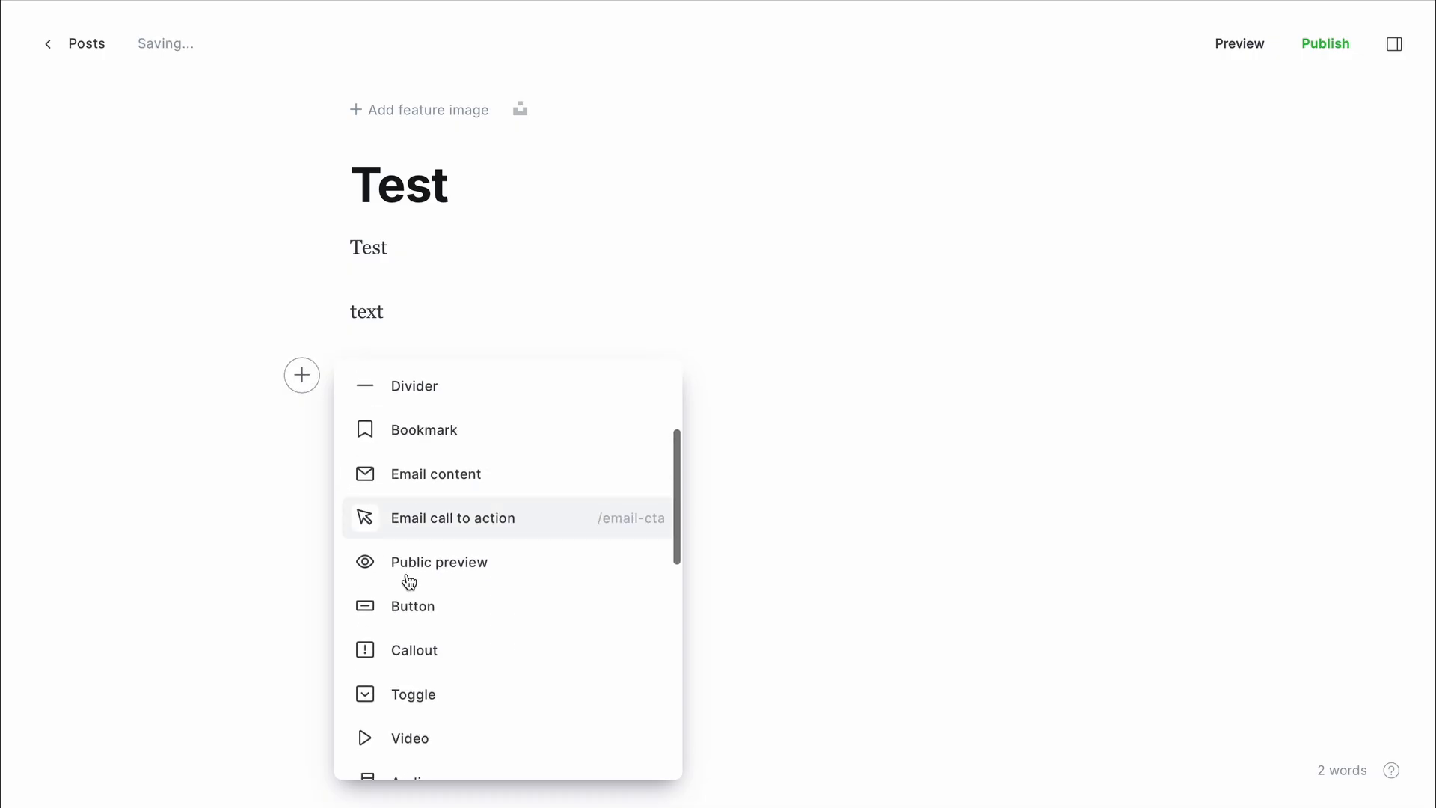
{"action": "left_click", "coordinate": [394, 604]}
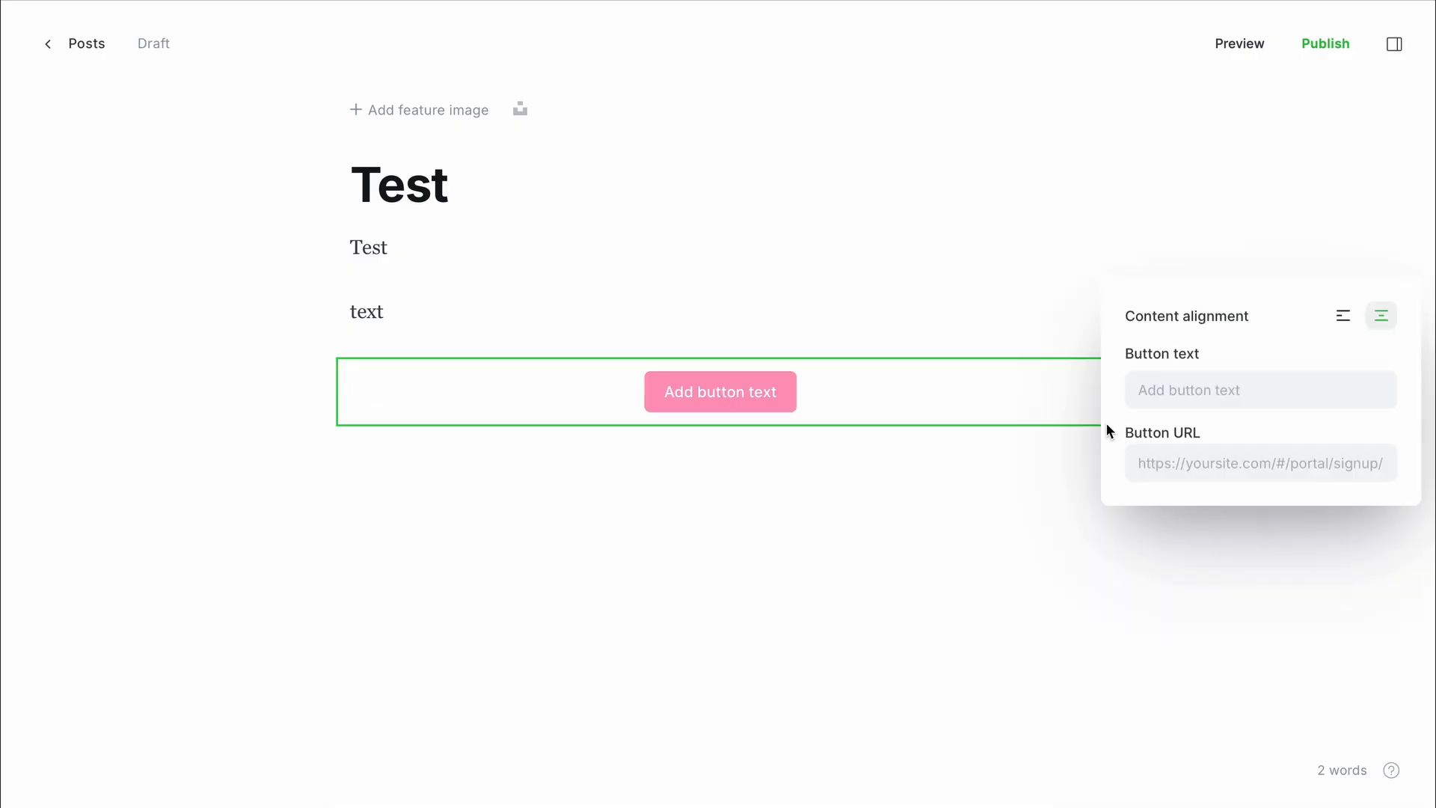
{"action": "left_click", "coordinate": [1191, 389]}
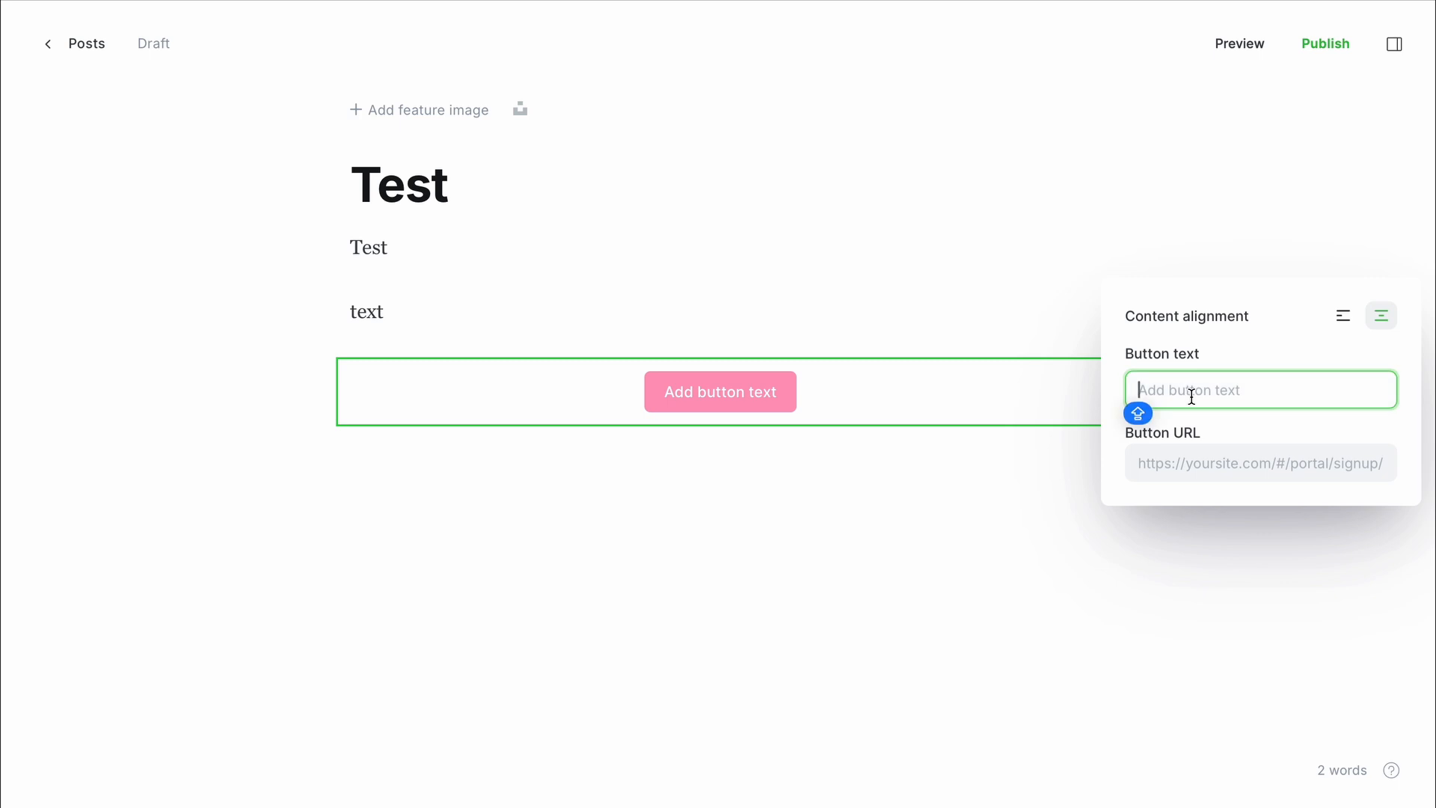
{"action": "type", "text": "Donate "}
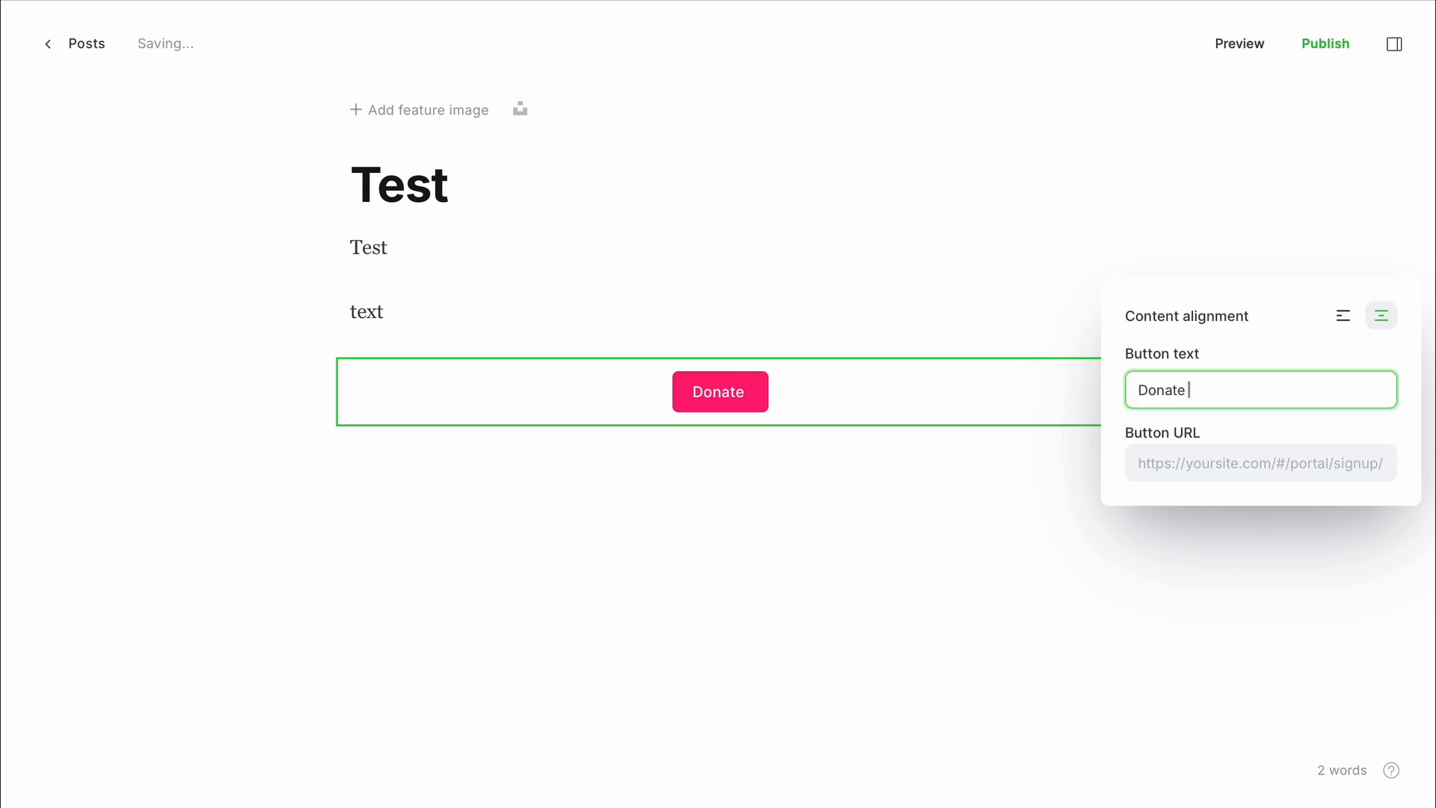
{"action": "type", "text": "Bitcoin"}
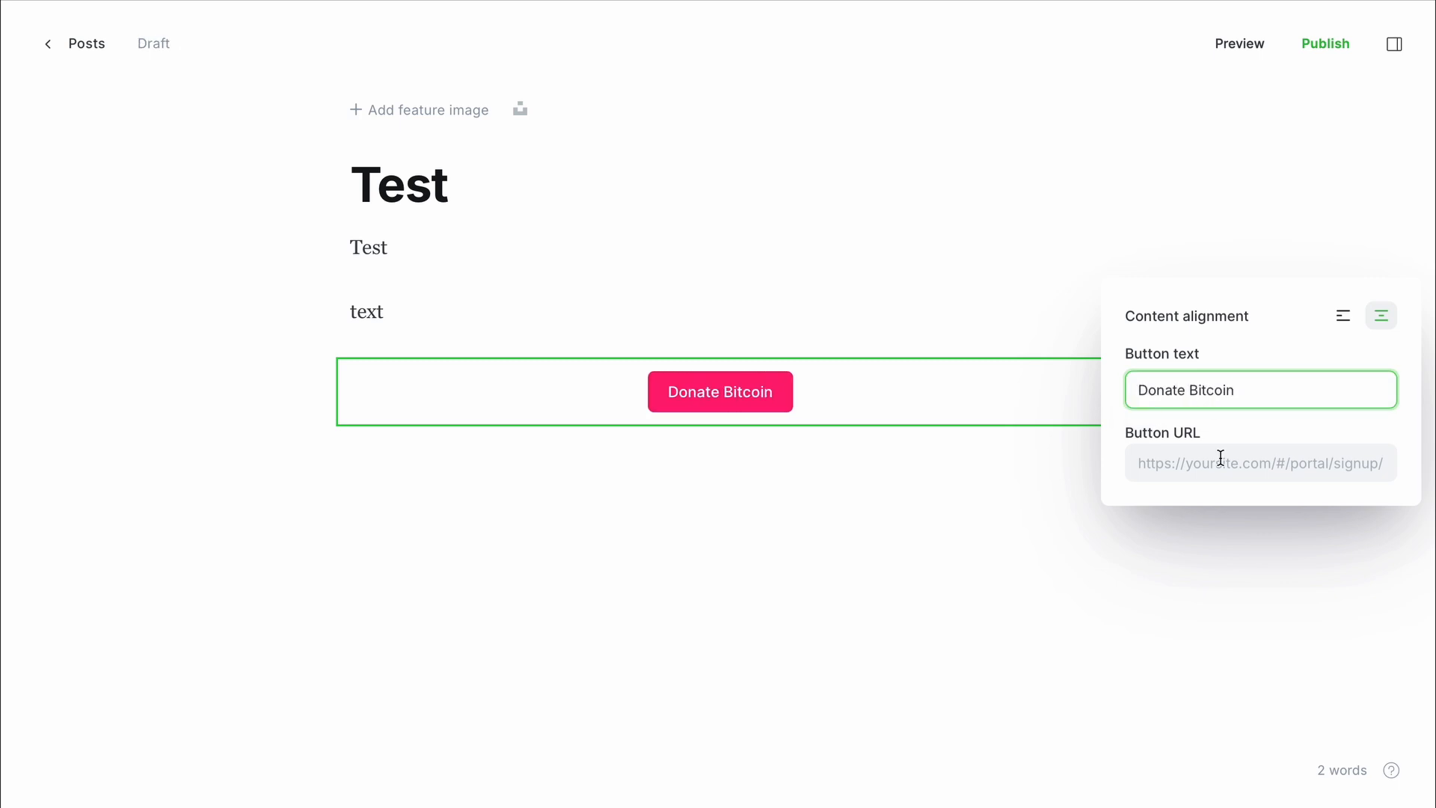
{"action": "left_click", "coordinate": [1221, 458]}
{"action": "key", "text": "ctrl+v"}
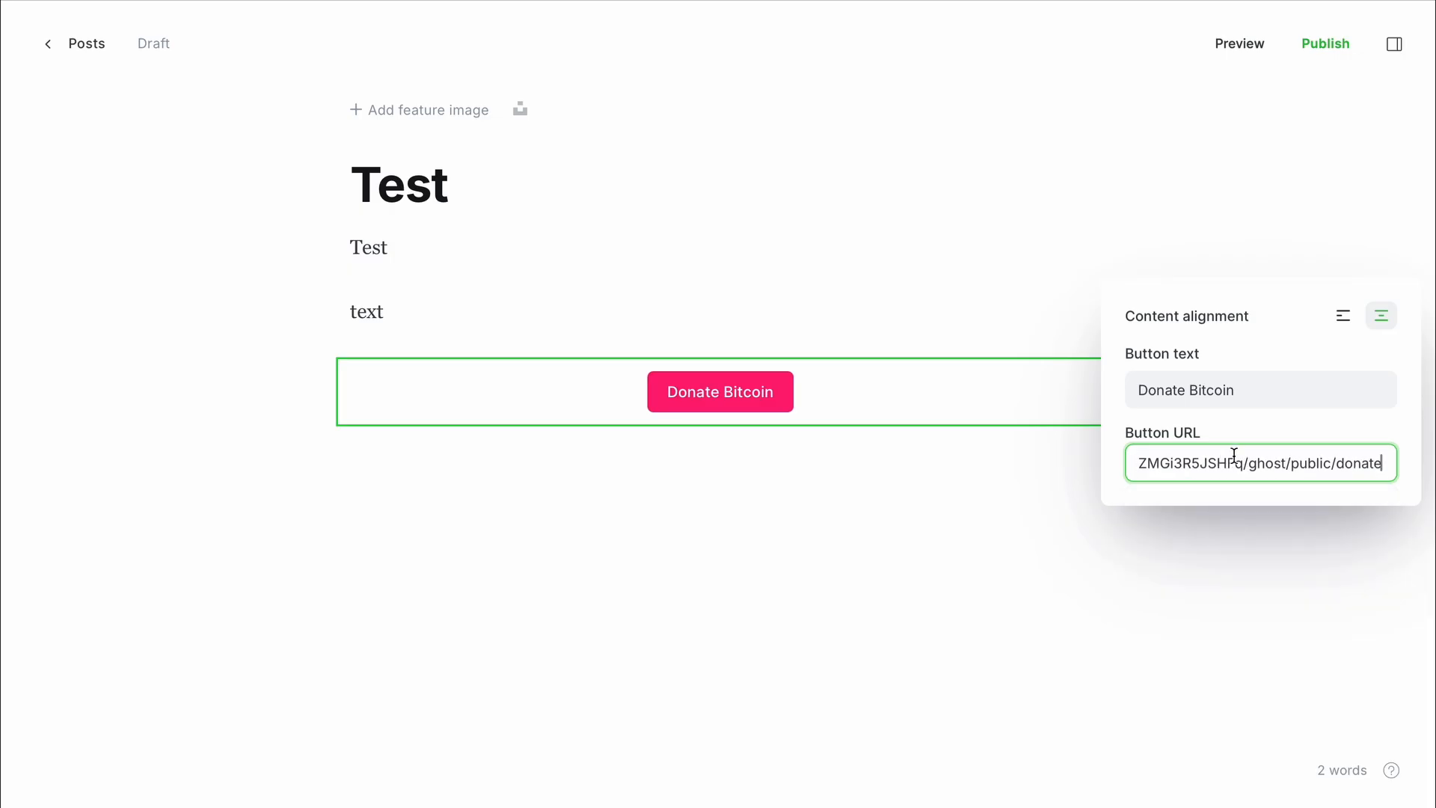
{"action": "left_click", "coordinate": [940, 458]}
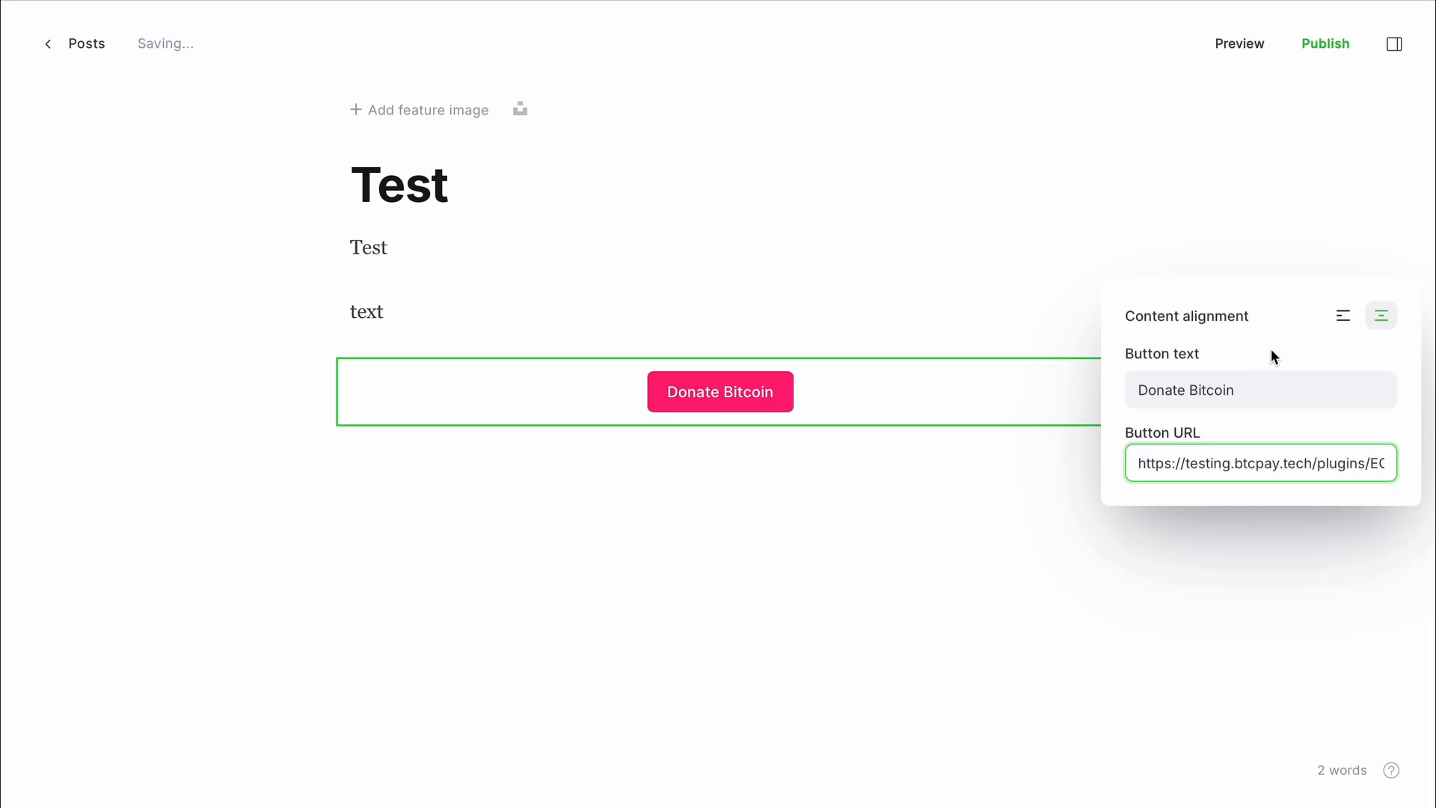
{"action": "left_click", "coordinate": [1279, 233]}
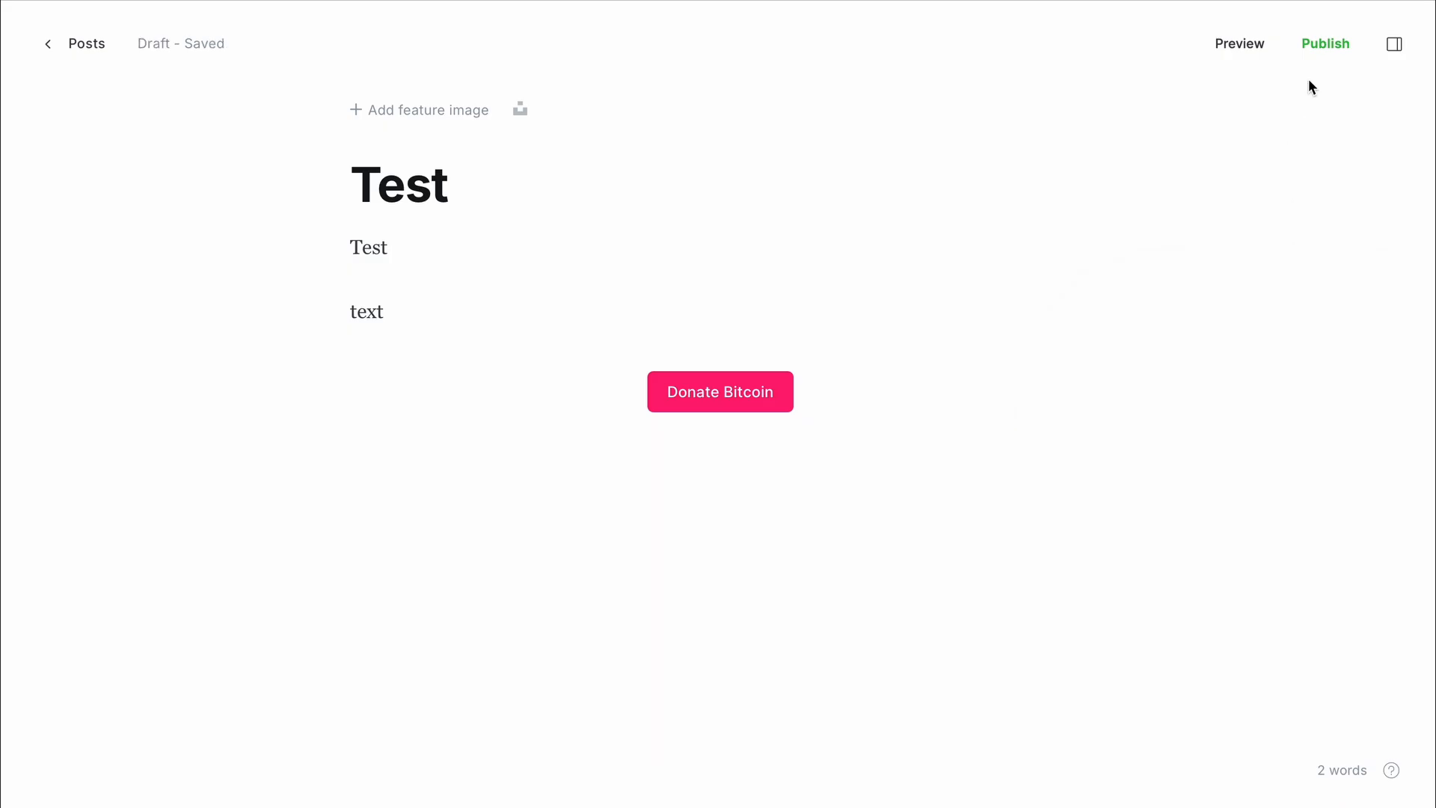
- Go through the Test post's publish flow to its final review and preview it
{"action": "left_click", "coordinate": [1339, 42]}
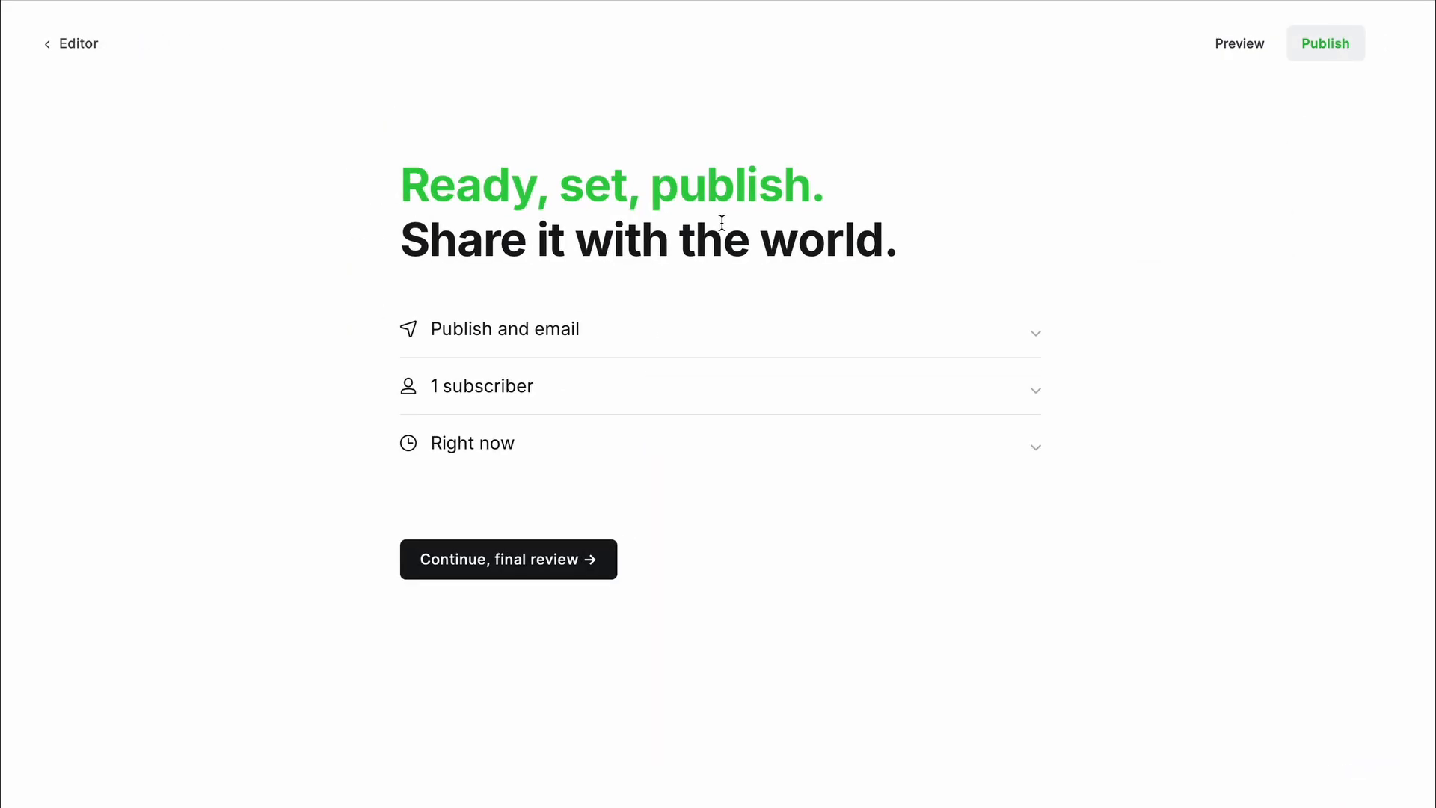
{"action": "left_click", "coordinate": [566, 558]}
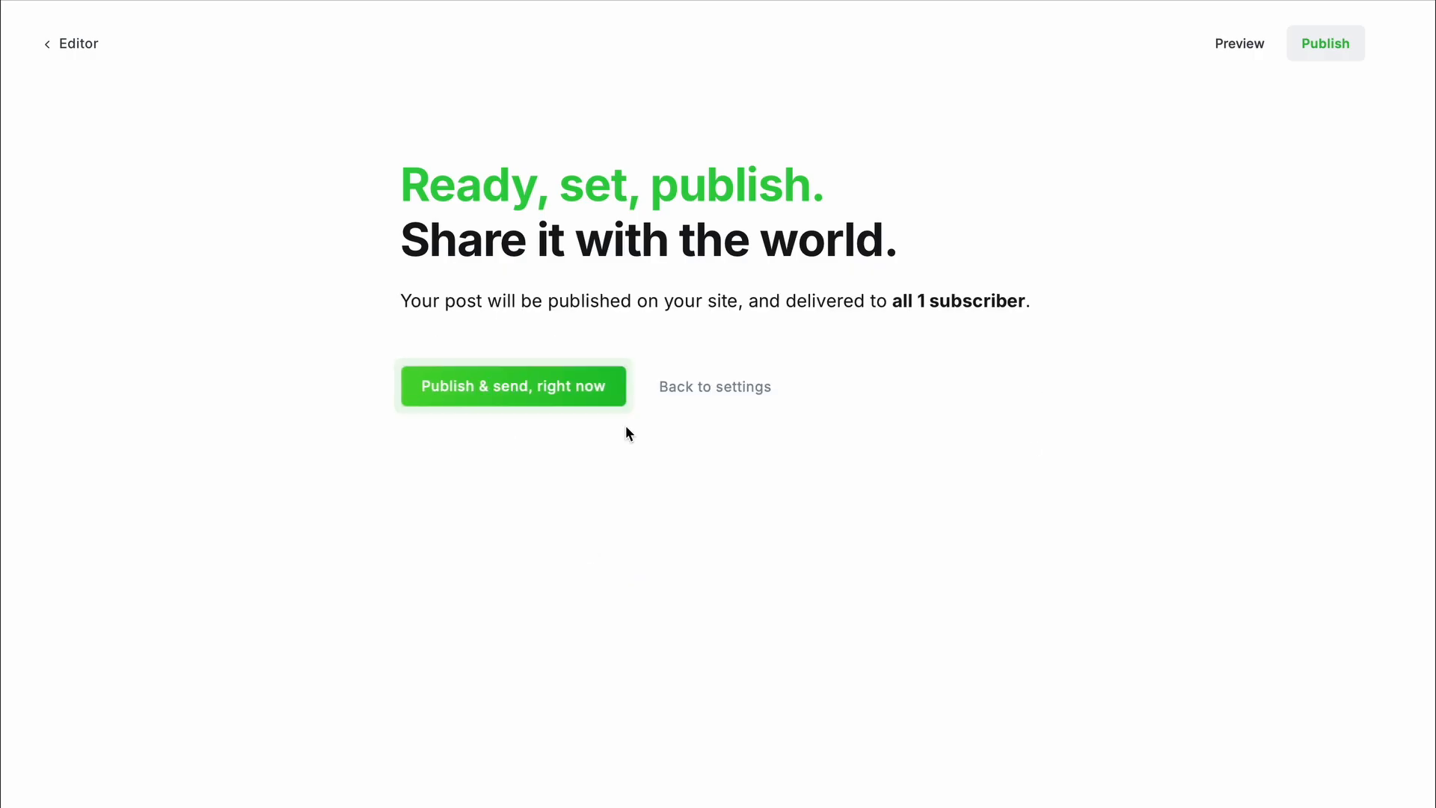
{"action": "left_click", "coordinate": [1259, 58]}
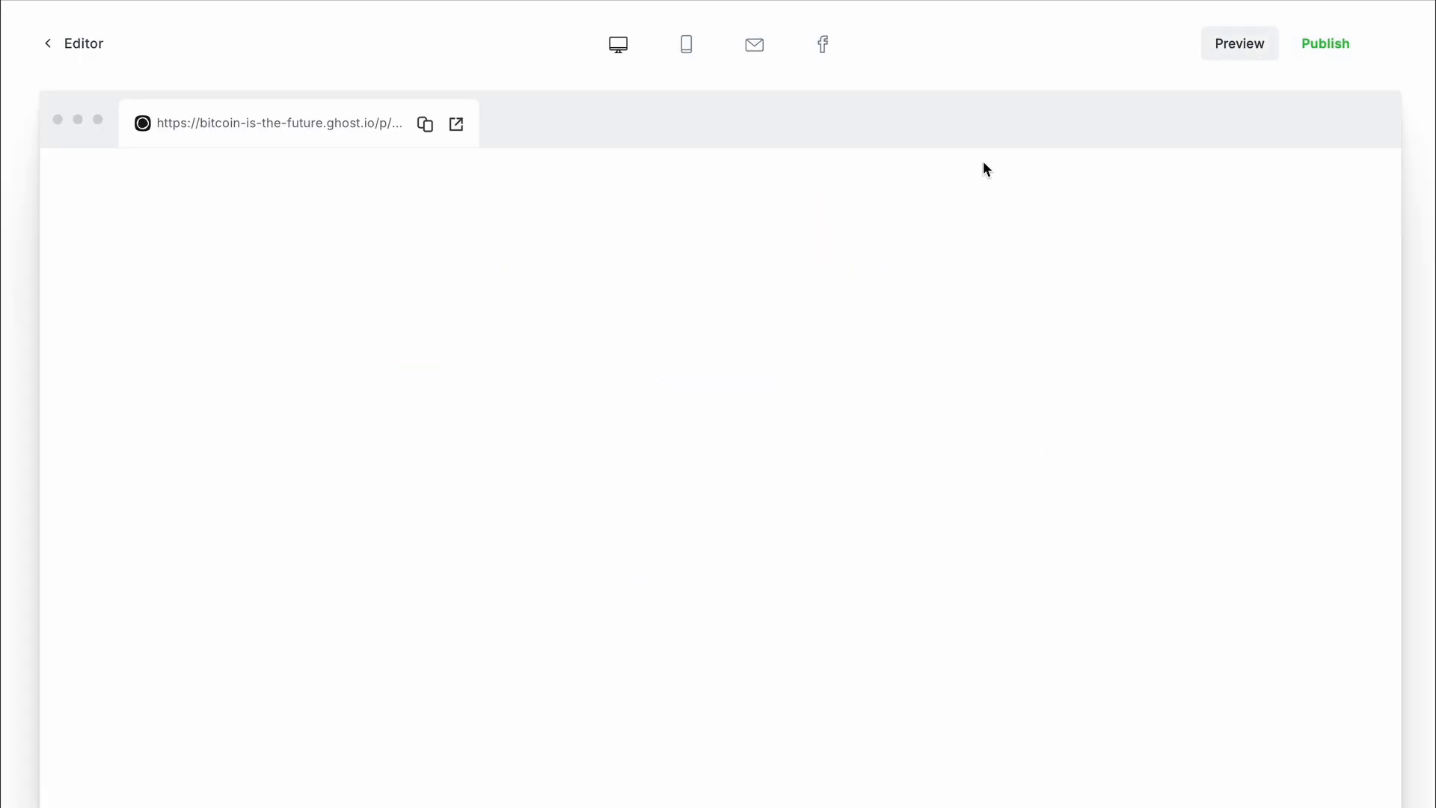
- Follow the preview's Donate Bitcoin button to the BTCPay 'Ghost Test' checkout
{"action": "scroll", "coordinate": [839, 286], "scroll_direction": "down", "scroll_amount": 2}
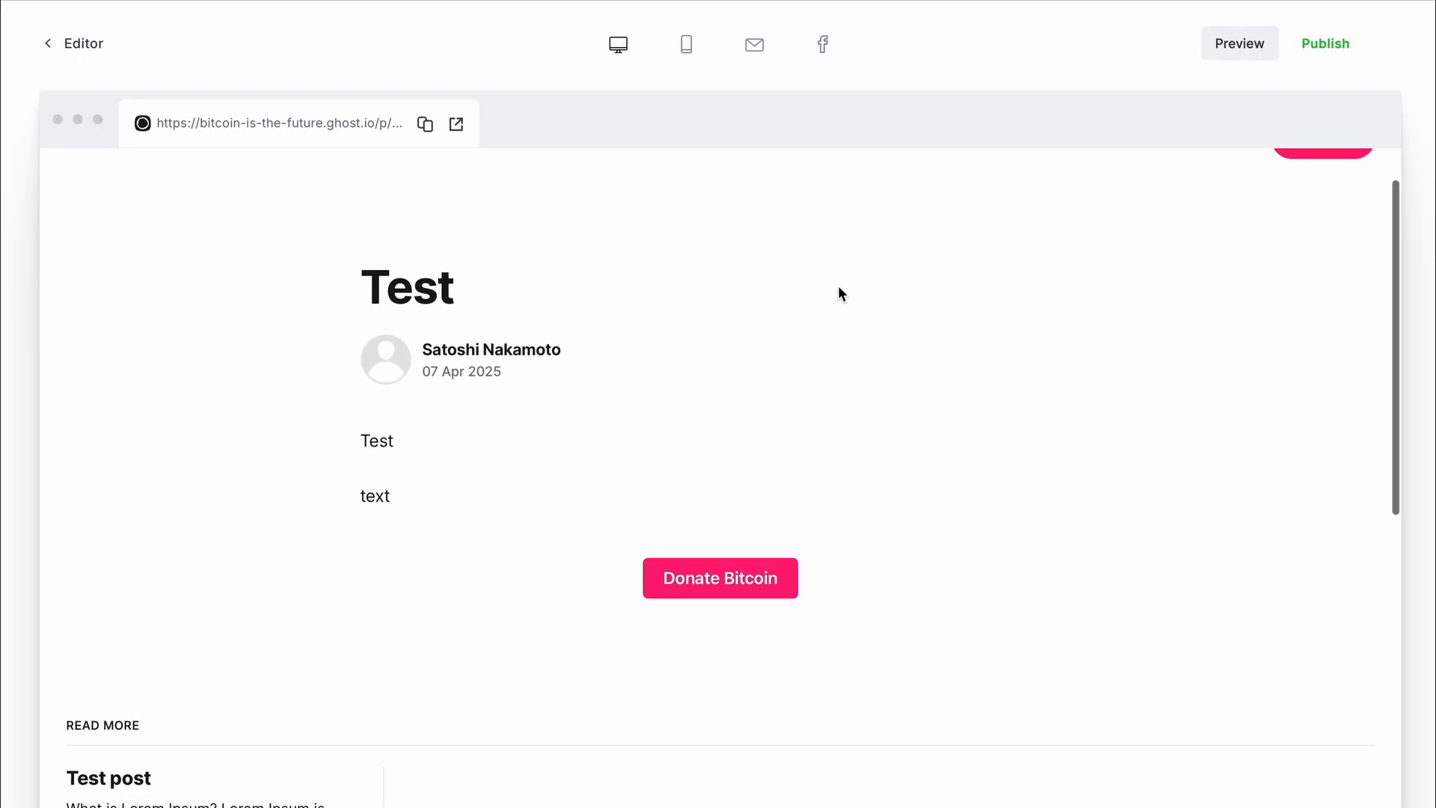
{"action": "scroll", "coordinate": [838, 287], "scroll_direction": "up", "scroll_amount": 1}
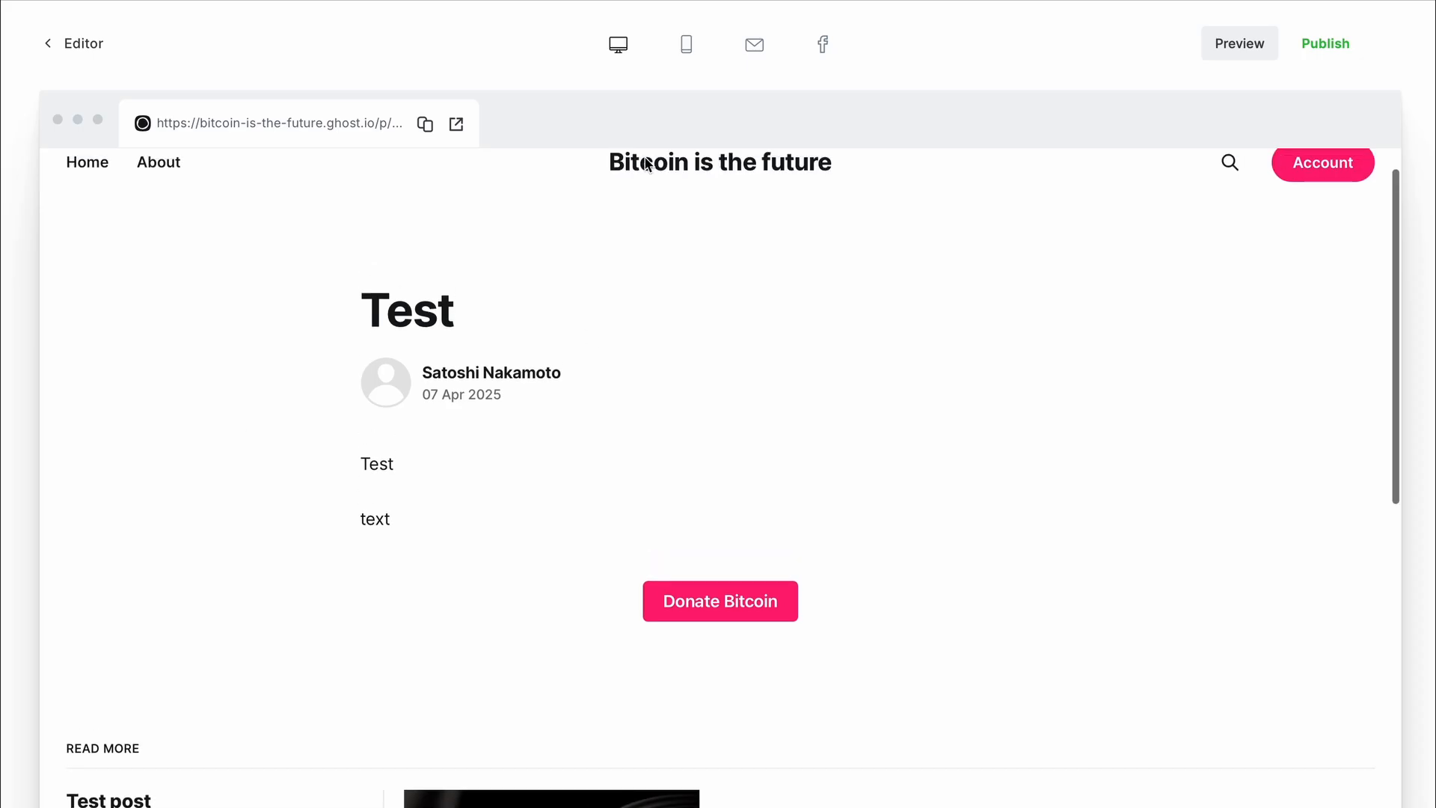
{"action": "scroll", "coordinate": [953, 250], "scroll_direction": "up", "scroll_amount": 1}
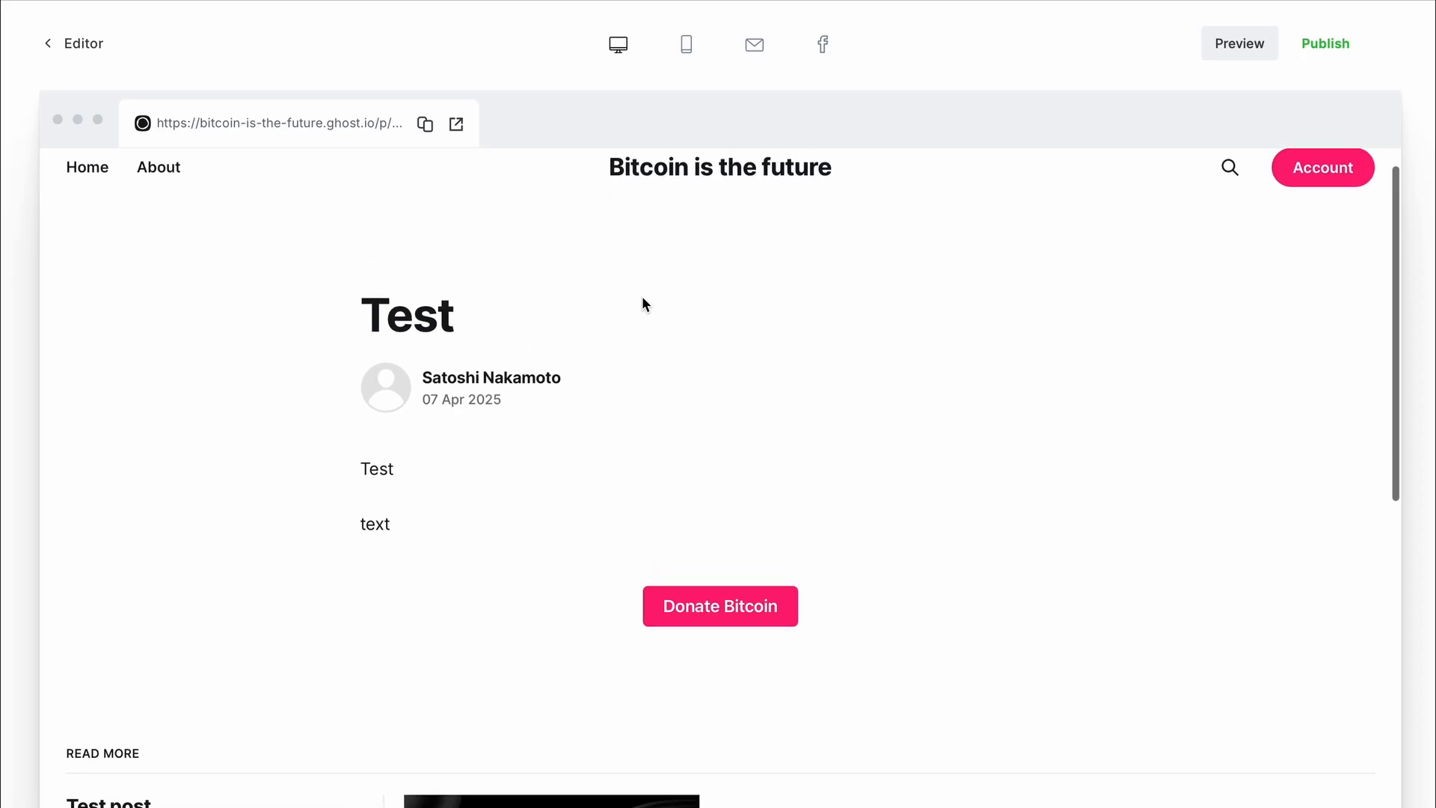
{"action": "left_click", "coordinate": [722, 609]}
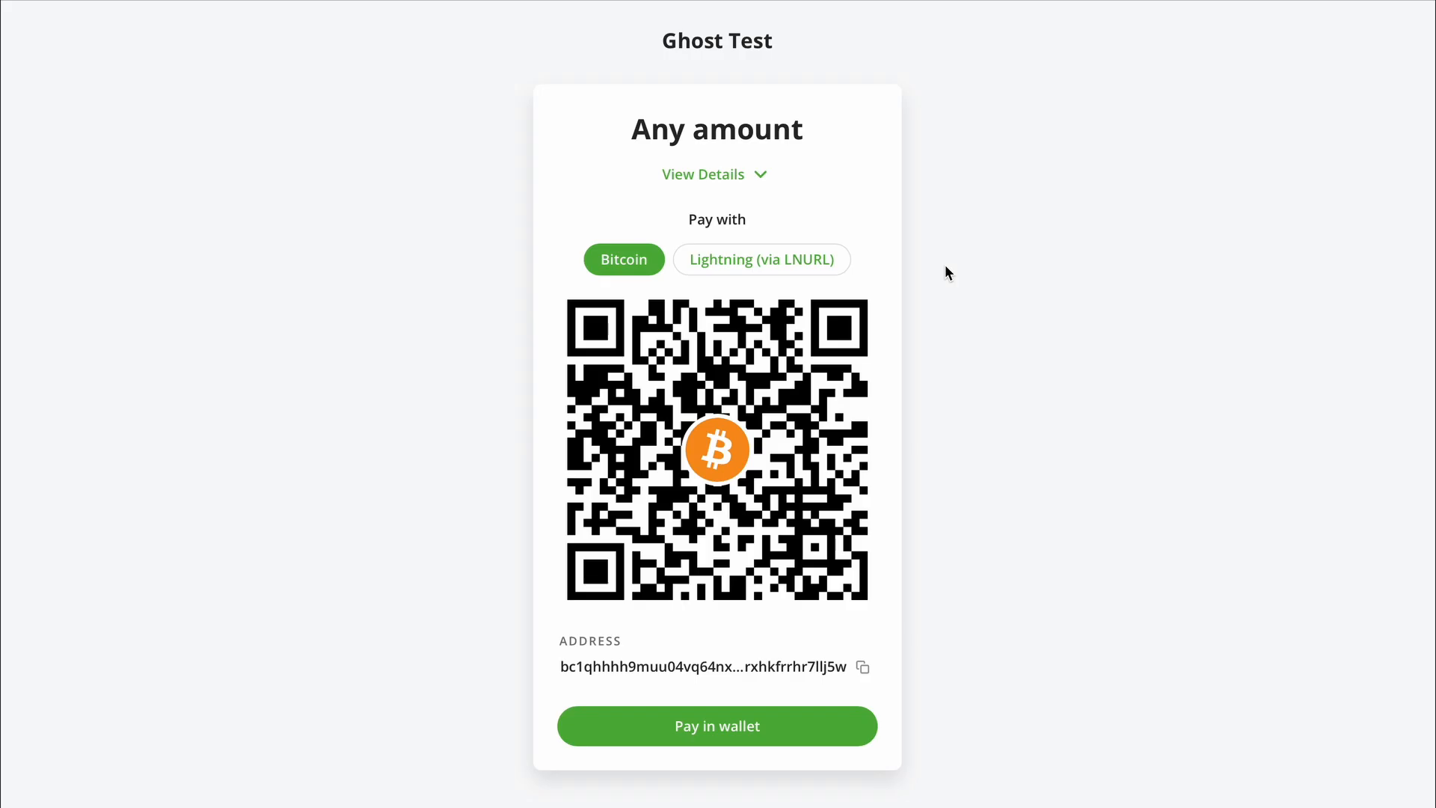
- Switch the donation checkout to the Lightning (via LNURL) payment option
{"action": "left_click", "coordinate": [834, 260]}
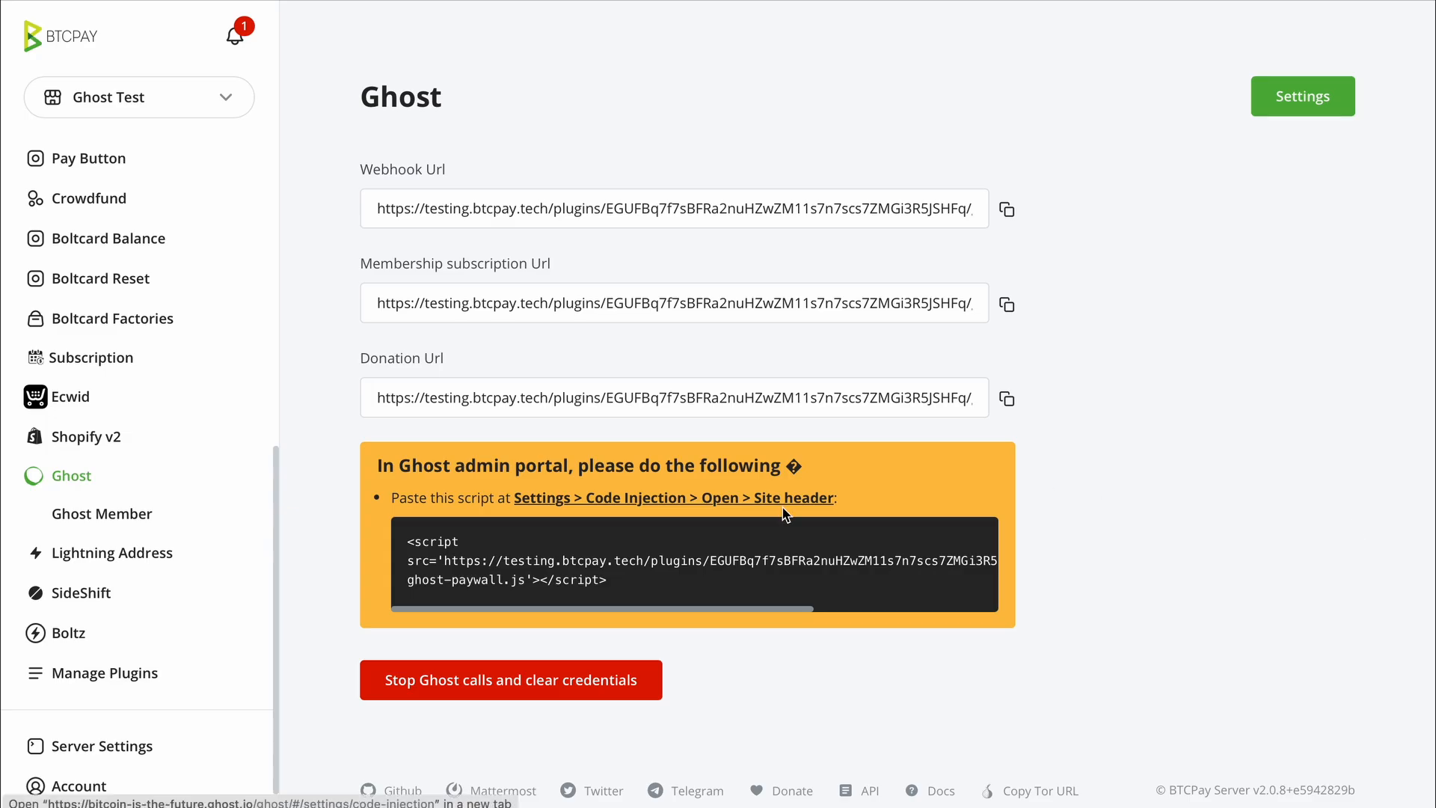
- Select the site-header paywall script in the Ghost plugin's code block
{"action": "left_click_drag", "start_coordinate": [631, 585], "coordinate": [407, 540]}
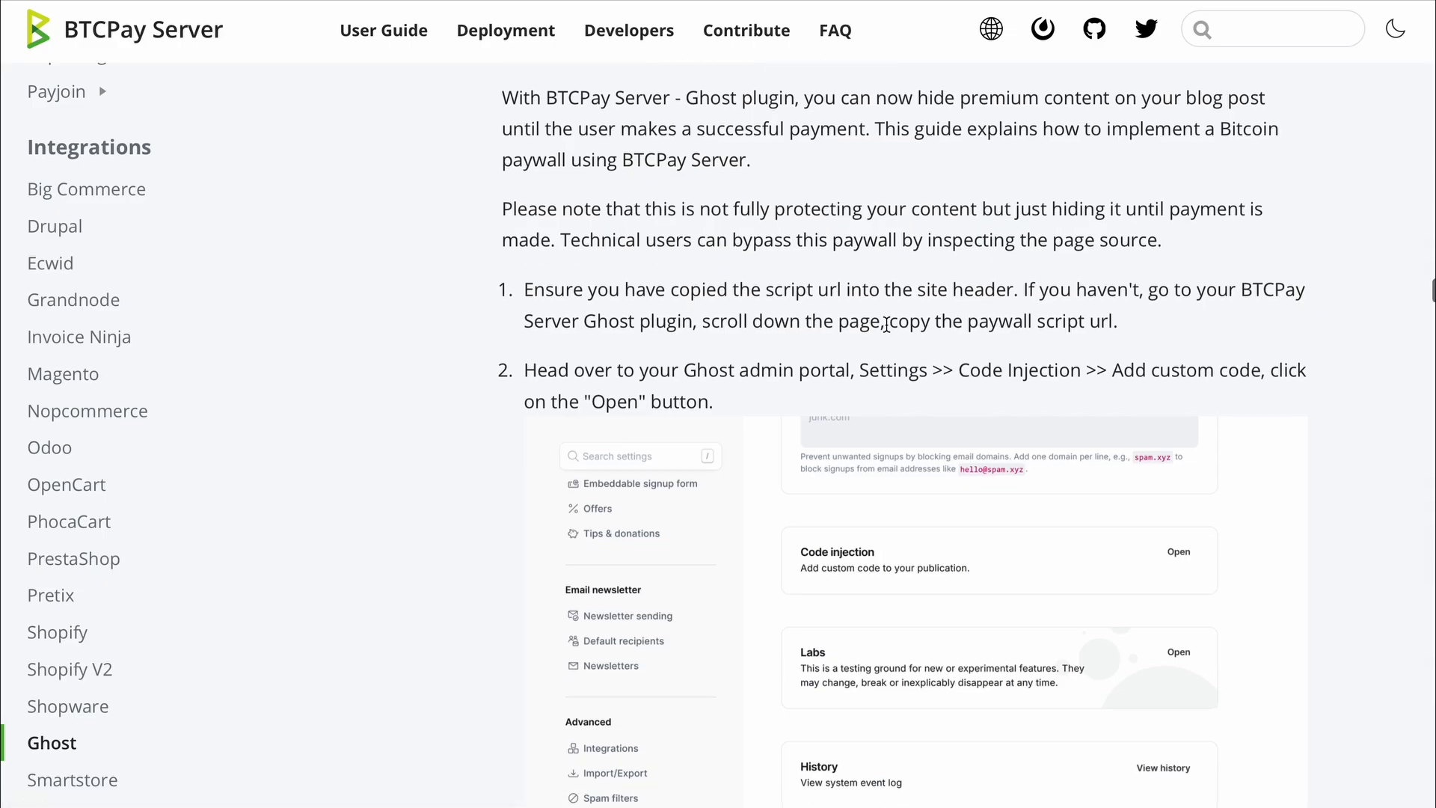
- Copy the step 4 btcpay-gated-content HTML example from the Ghost integration guide
{"action": "scroll", "coordinate": [887, 324], "scroll_direction": "down", "scroll_amount": 10}
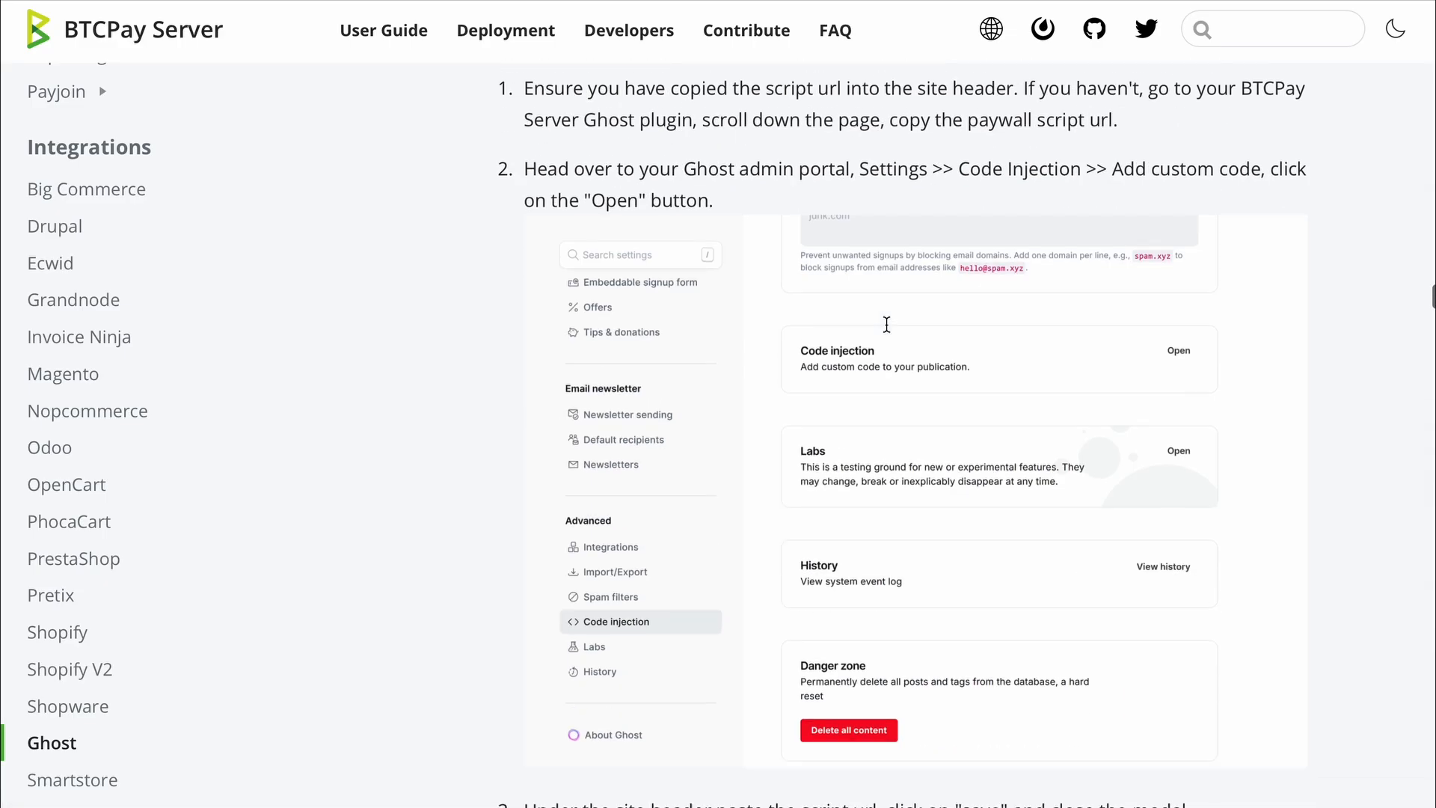
{"action": "scroll", "coordinate": [886, 324], "scroll_direction": "down", "scroll_amount": 20}
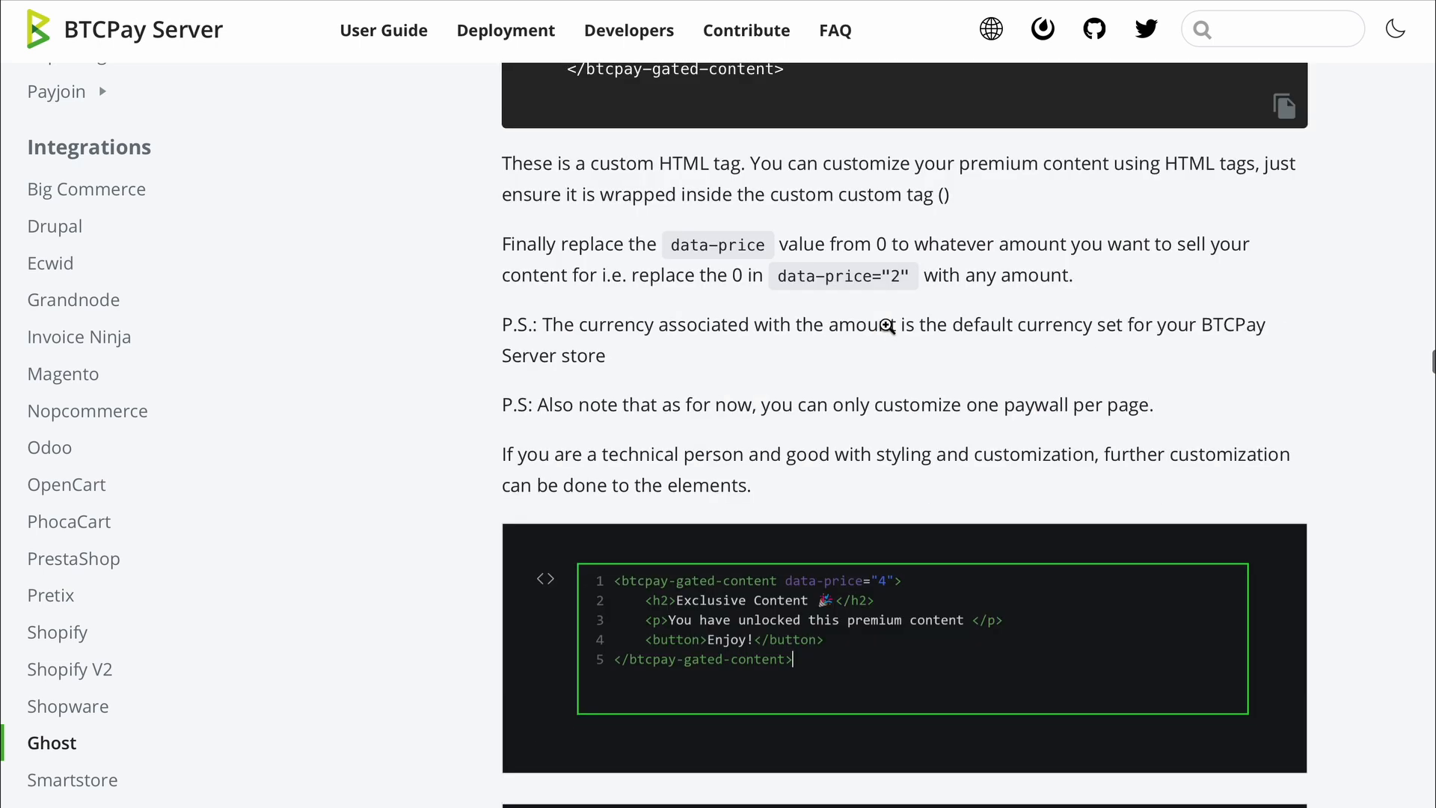
{"action": "scroll", "coordinate": [887, 326], "scroll_direction": "up", "scroll_amount": 7}
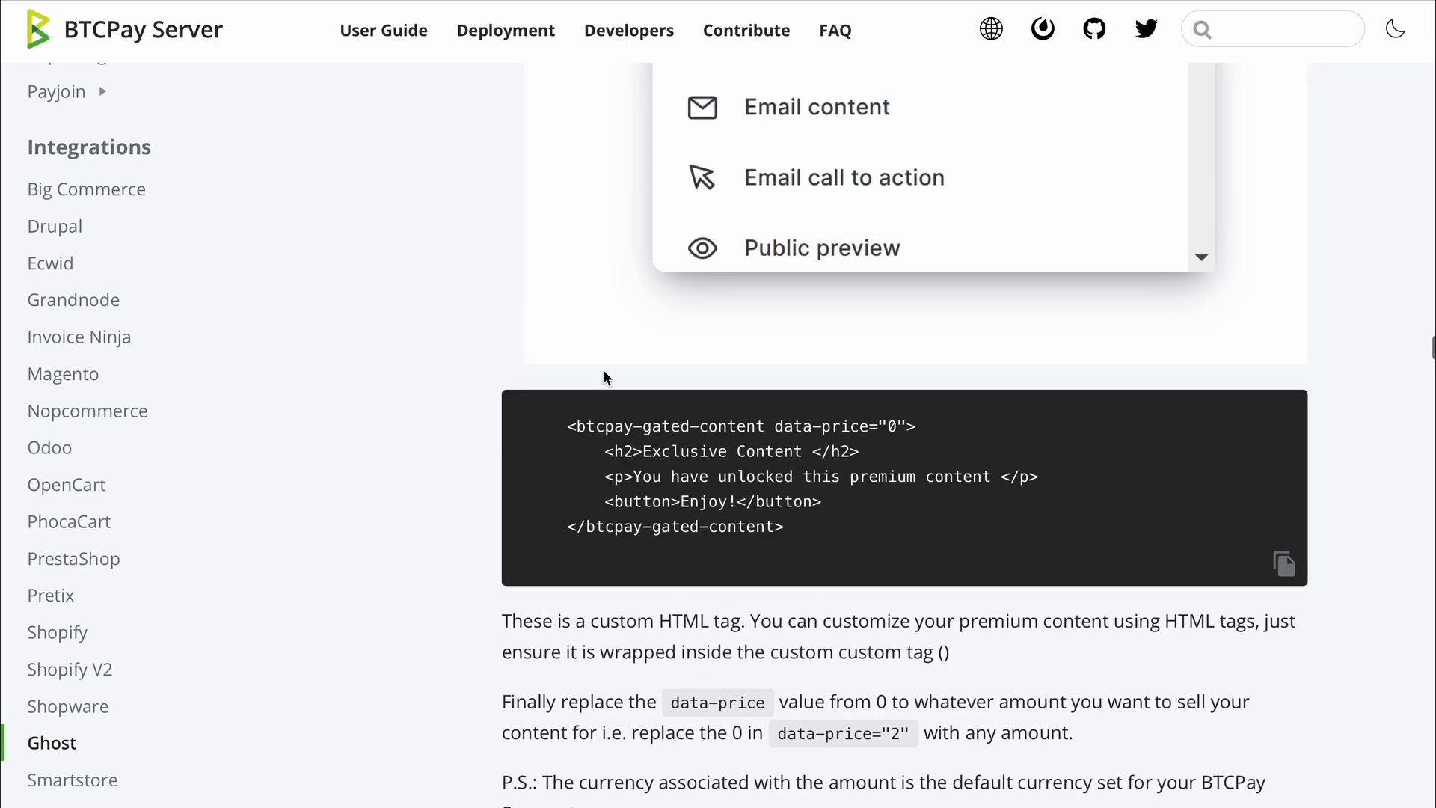
{"action": "scroll", "coordinate": [606, 377], "scroll_direction": "up", "scroll_amount": 10}
{"action": "scroll", "coordinate": [606, 376], "scroll_direction": "up", "scroll_amount": 15}
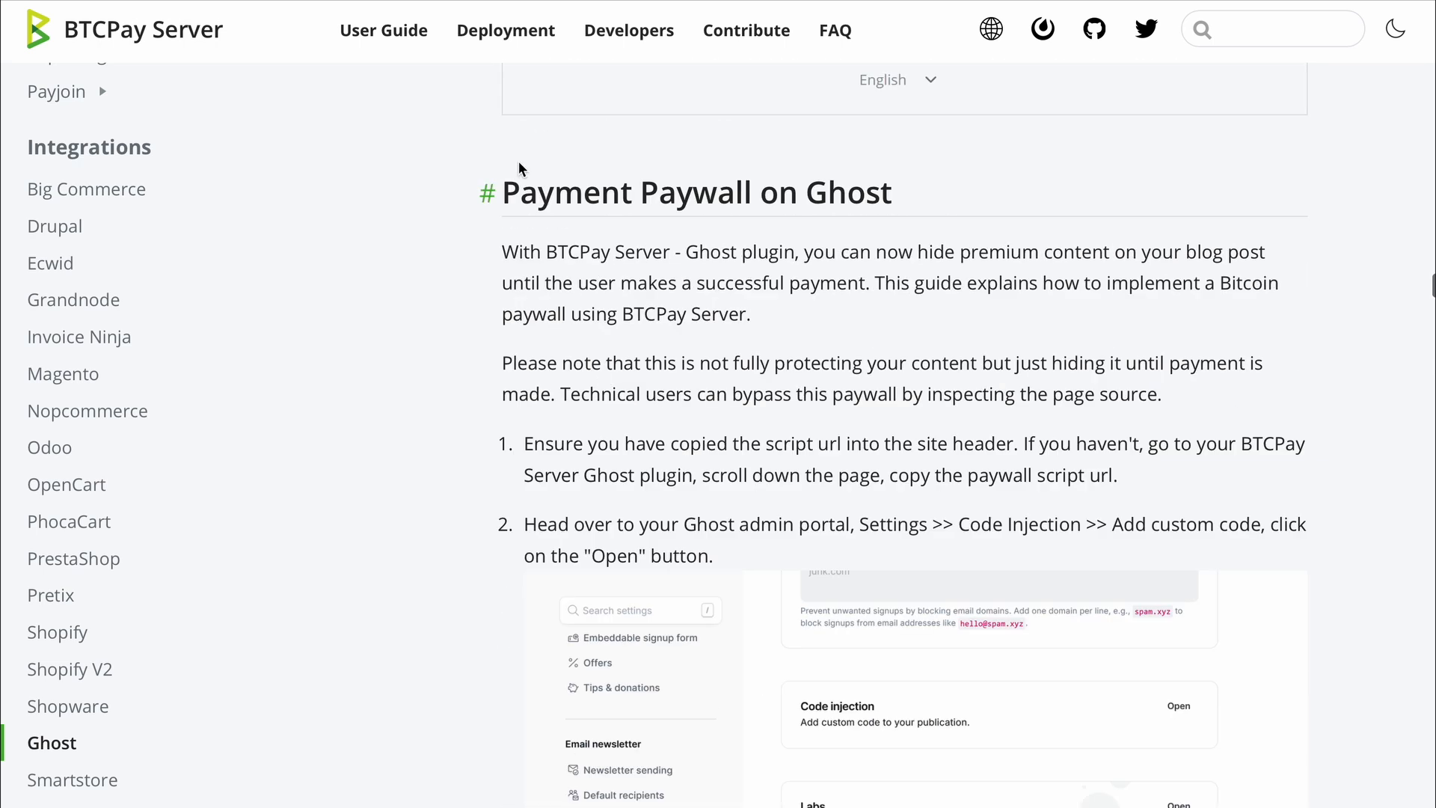
{"action": "left_click_drag", "start_coordinate": [518, 172], "coordinate": [894, 180]}
{"action": "scroll", "coordinate": [778, 318], "scroll_direction": "down", "scroll_amount": 15}
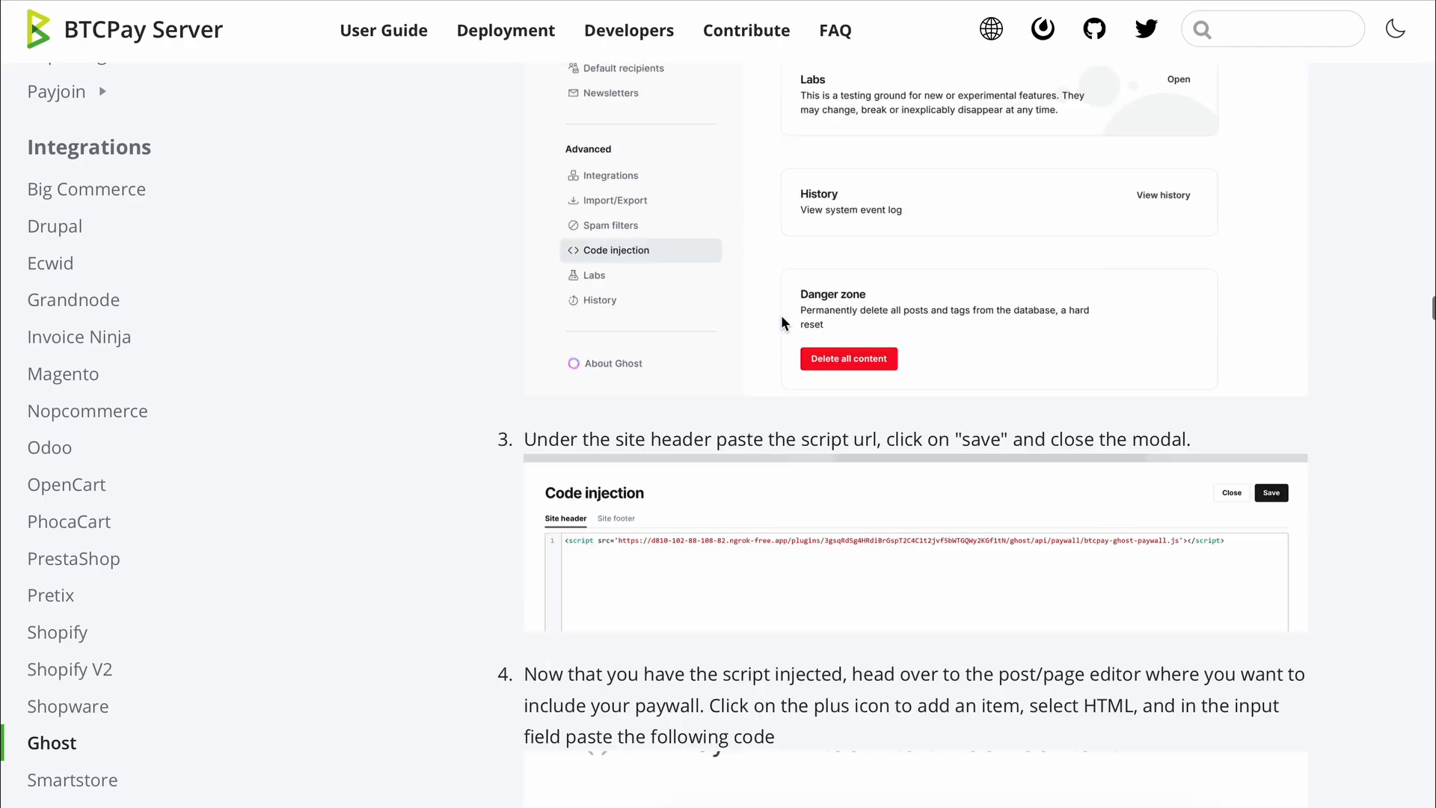
{"action": "scroll", "coordinate": [781, 321], "scroll_direction": "down", "scroll_amount": 10}
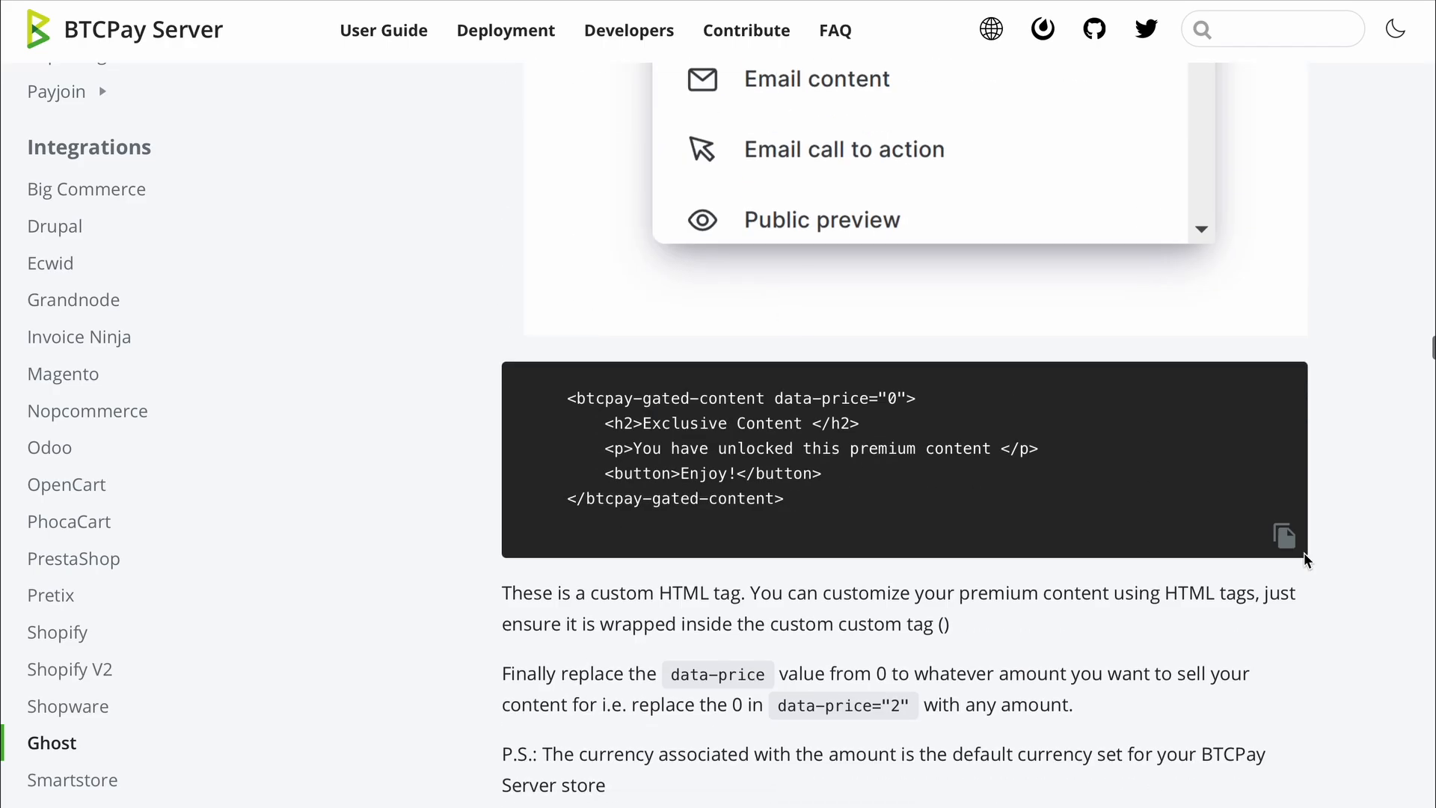
{"action": "left_click", "coordinate": [1285, 537]}
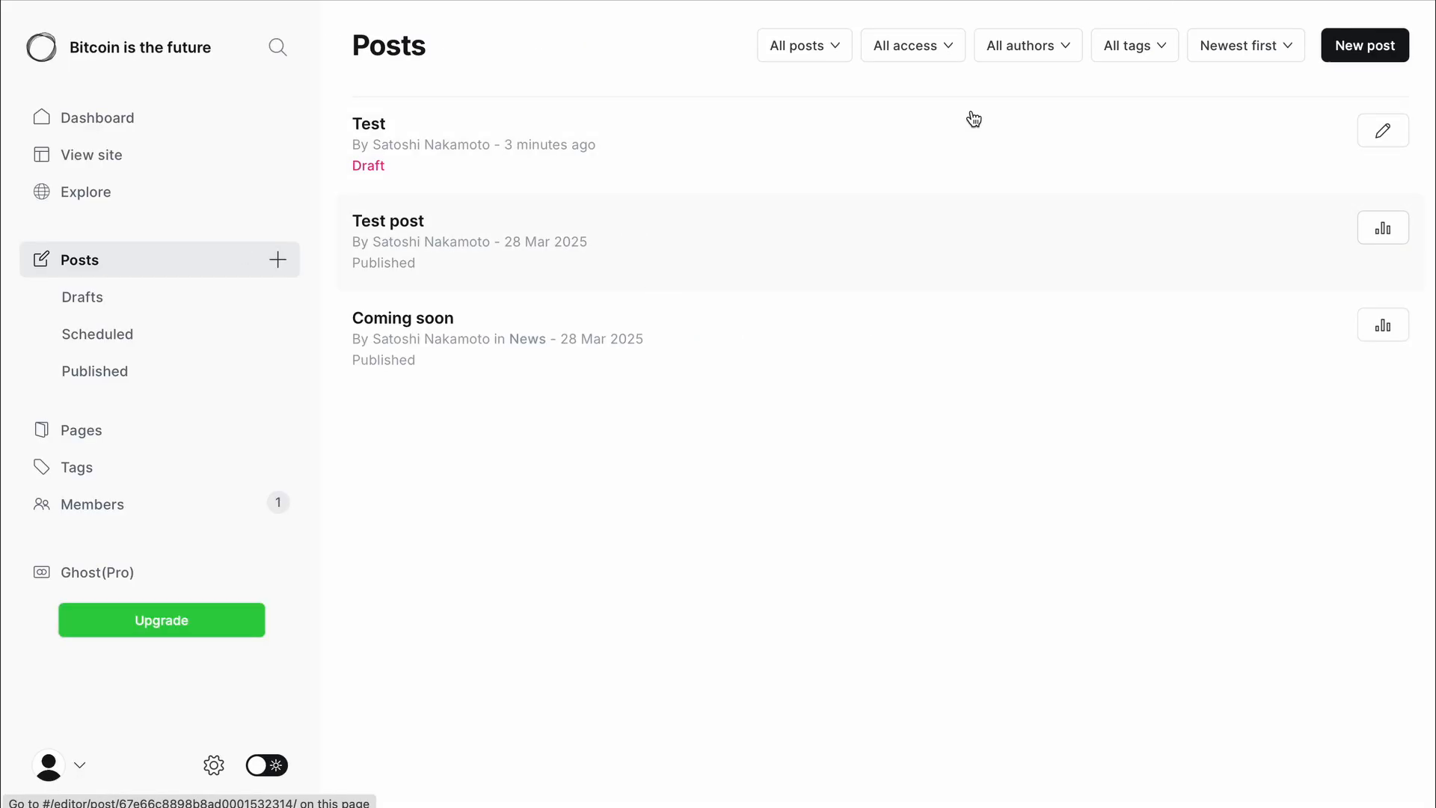
- Create a 'Paywall Test' post with body 'Test test' followed by the pasted gated-content HTML
{"action": "left_click", "coordinate": [1369, 51]}
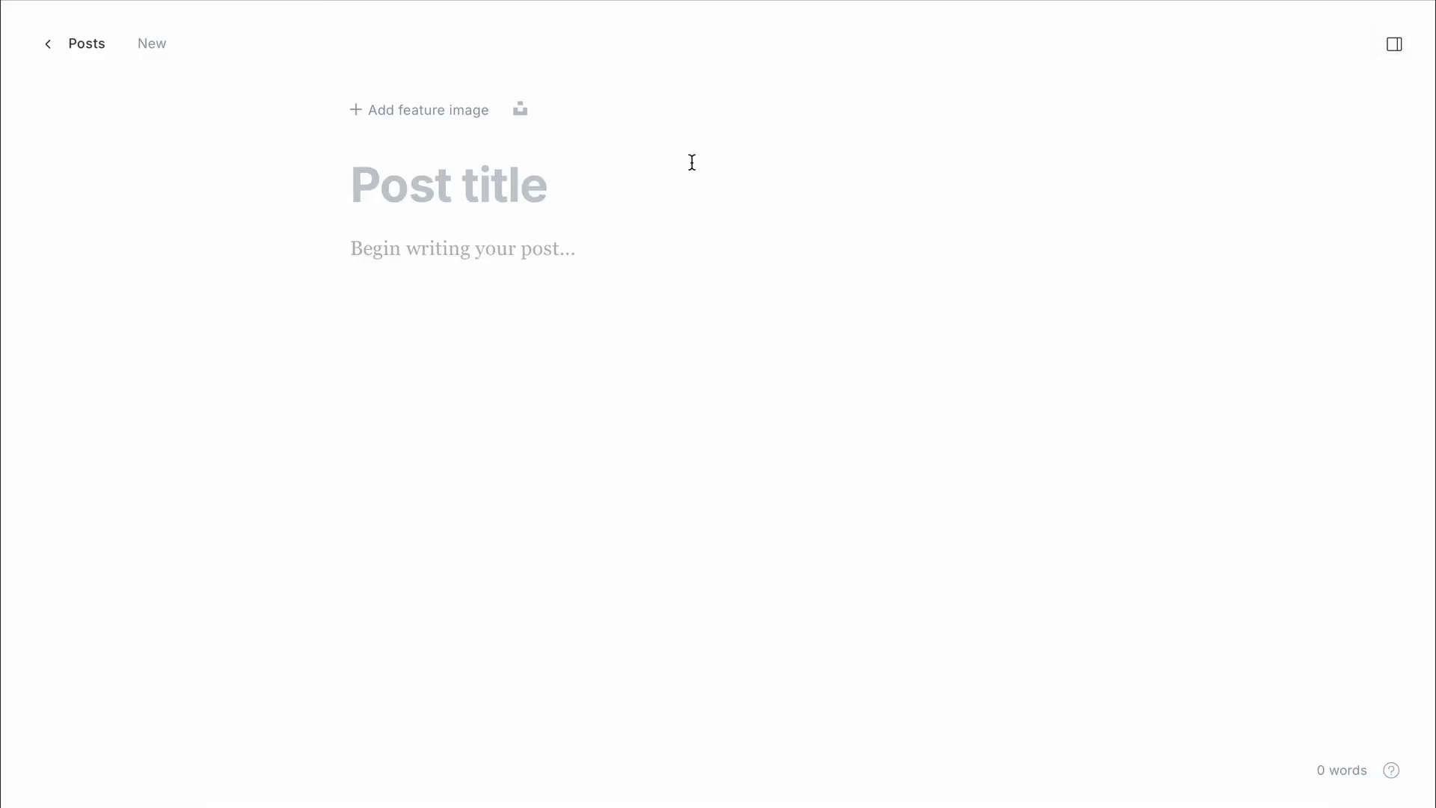
{"action": "type", "text": "Paywall Test"}
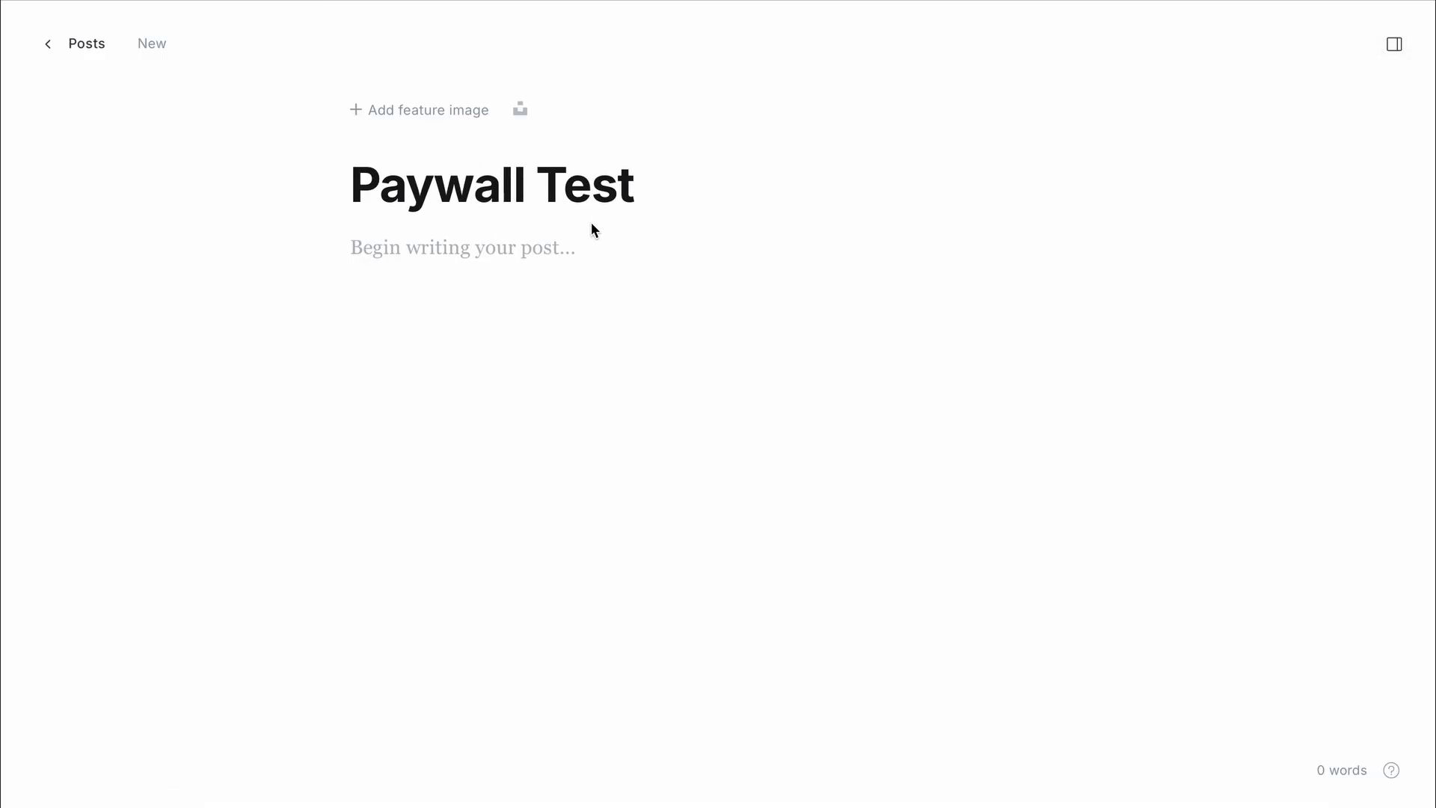
{"action": "left_click", "coordinate": [552, 276]}
{"action": "type", "text": "Test test"}
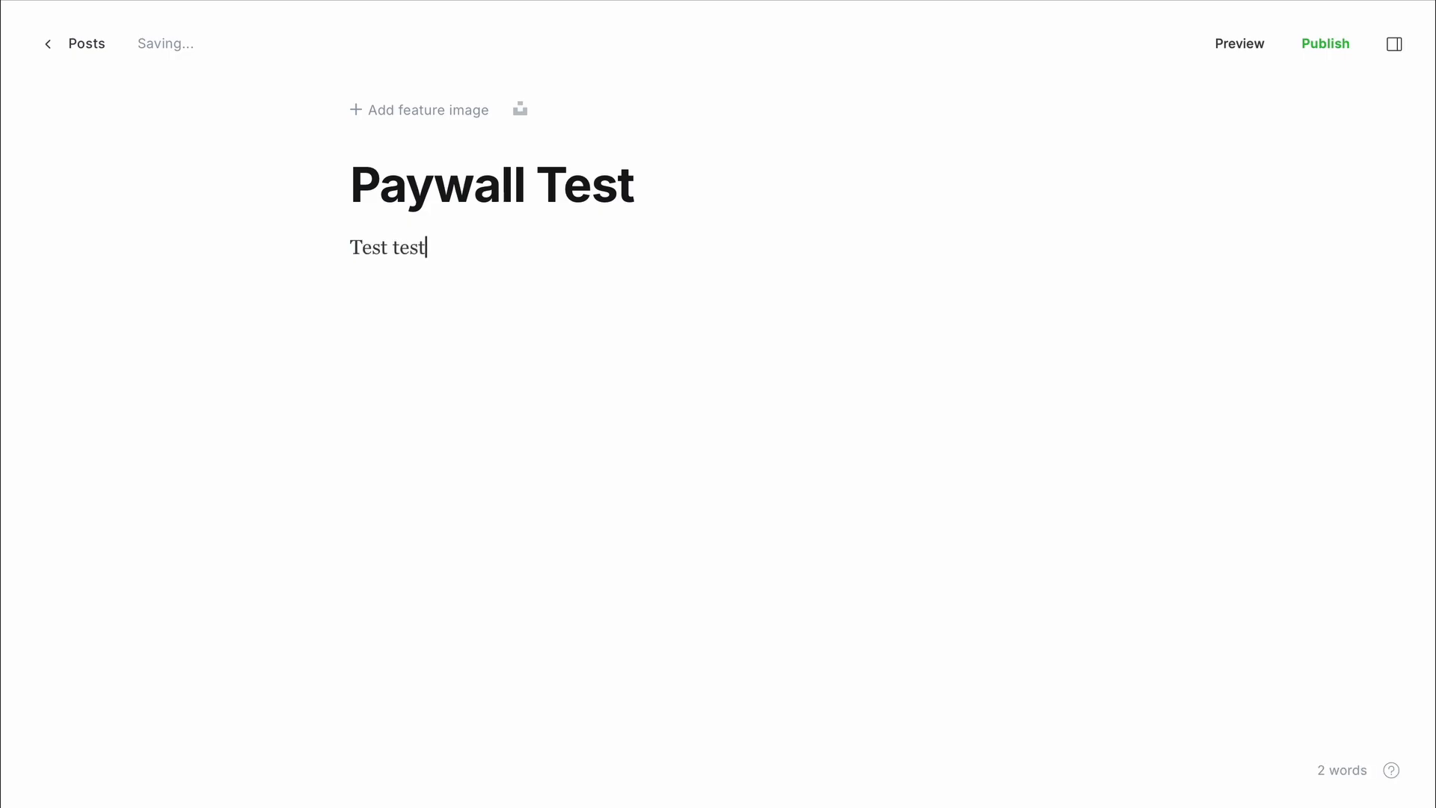
{"action": "key", "text": "Return"}
{"action": "key", "text": "ctrl+v"}
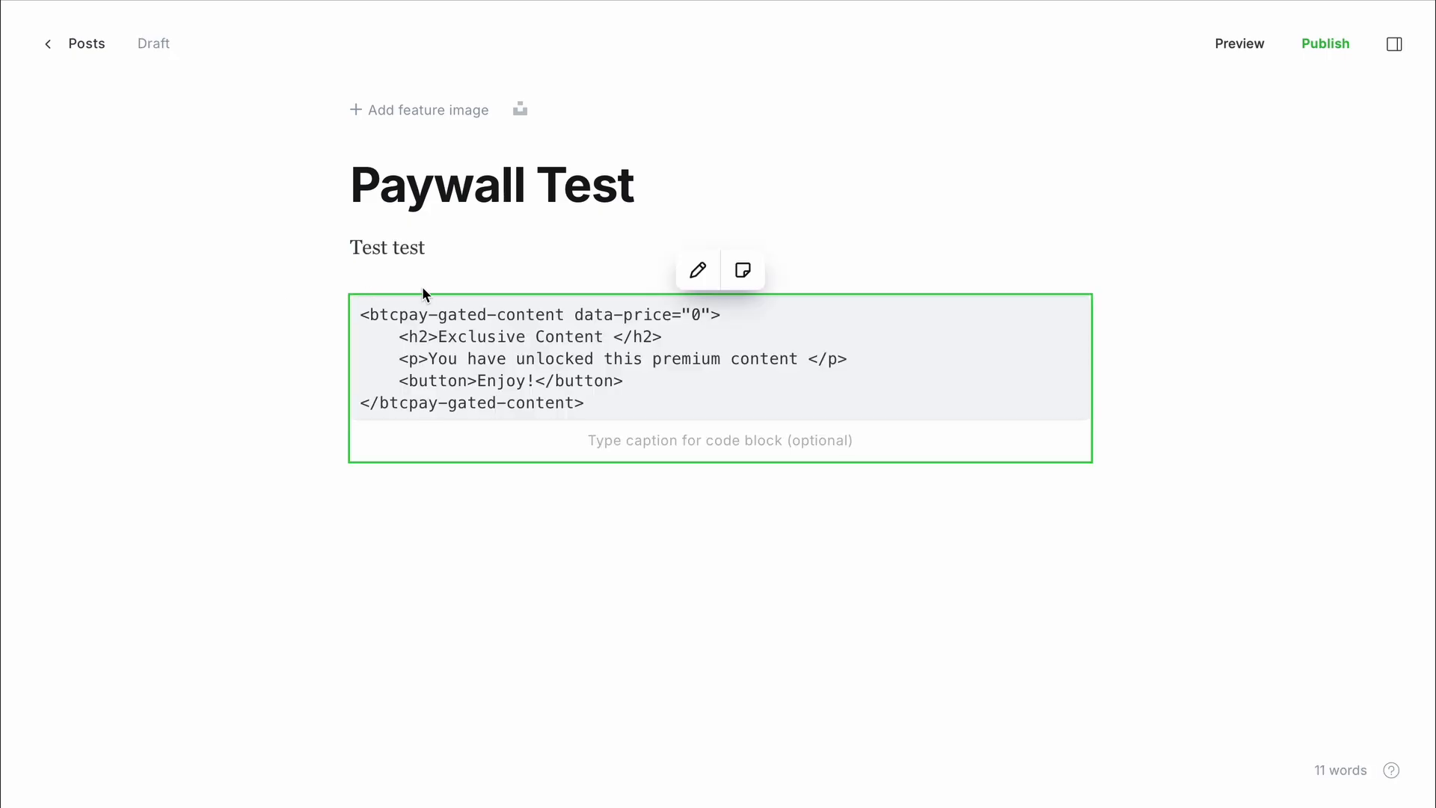
- Insert an HTML card above the code block and paste the gated-content snippet into it
{"action": "left_click", "coordinate": [695, 271]}
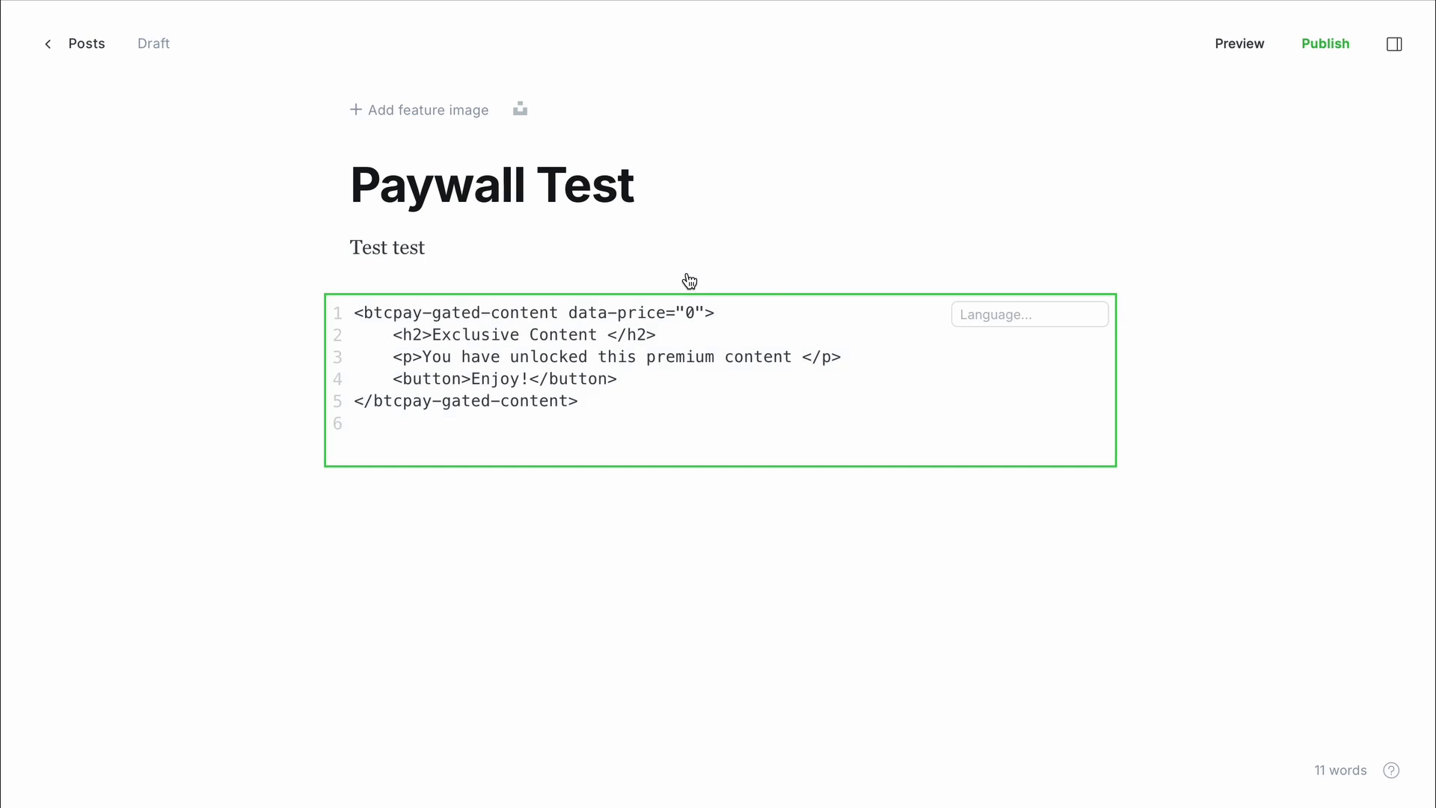
{"action": "left_click", "coordinate": [641, 253]}
{"action": "key", "text": "Return"}
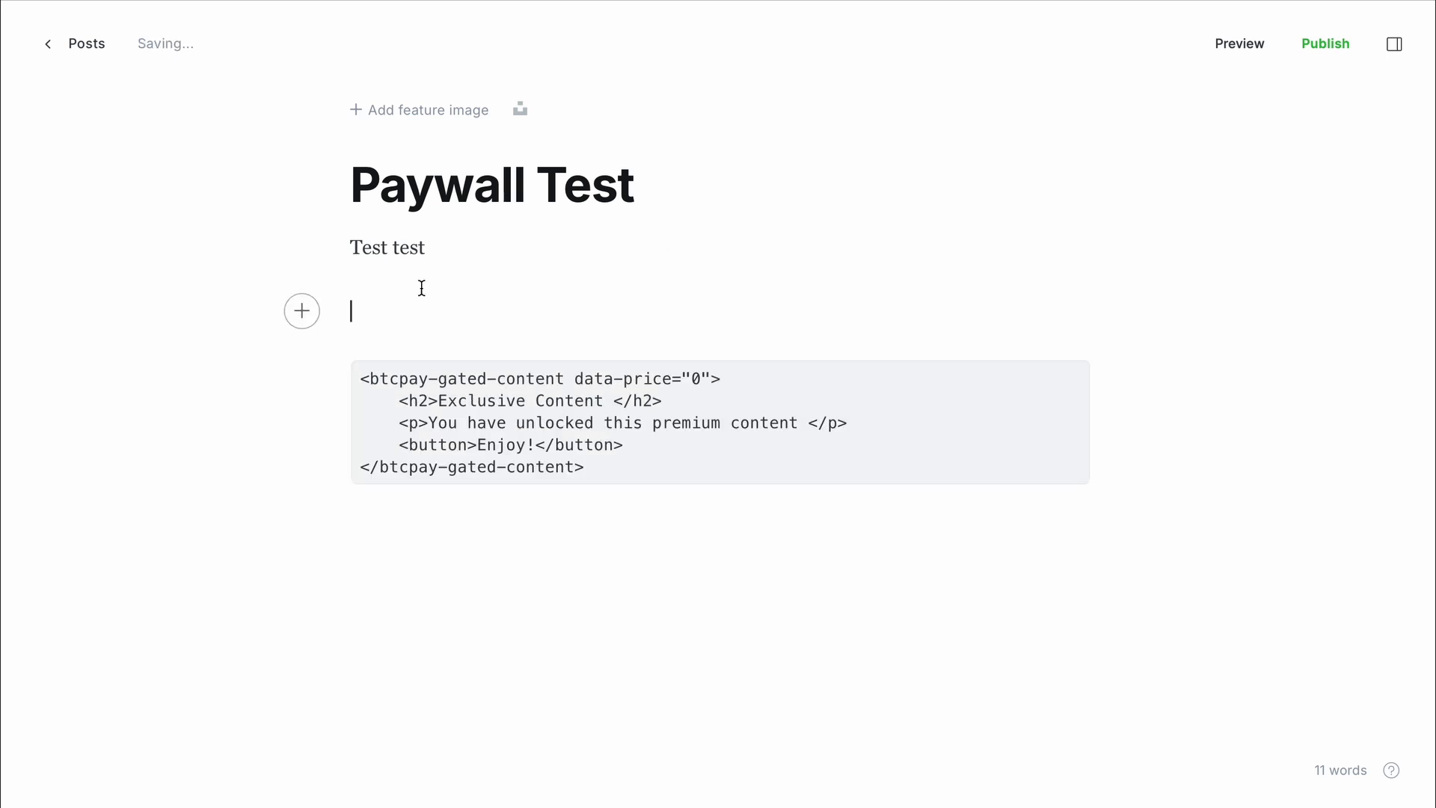
{"action": "left_click", "coordinate": [317, 312]}
{"action": "left_click", "coordinate": [464, 440]}
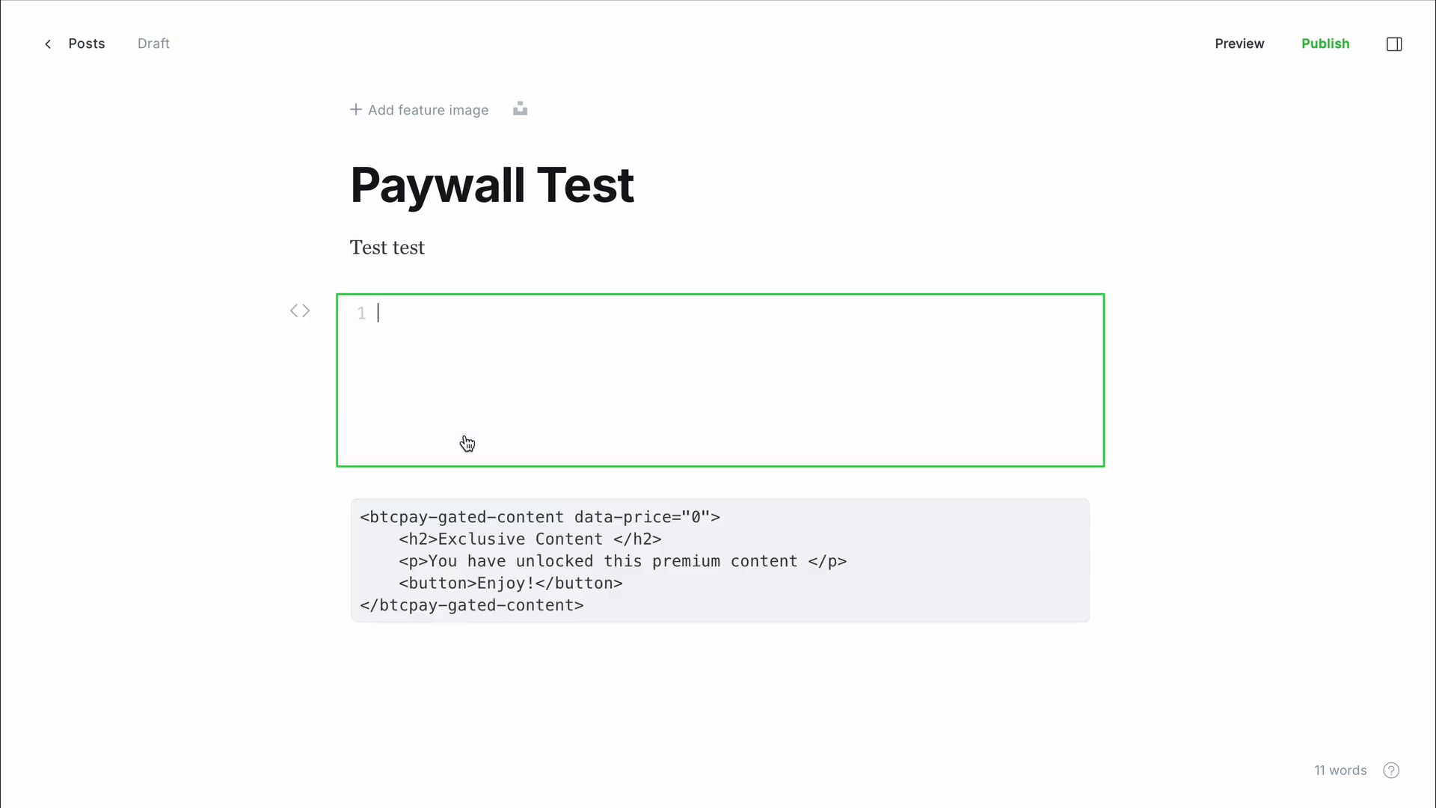
{"action": "key", "text": "ctrl+v"}
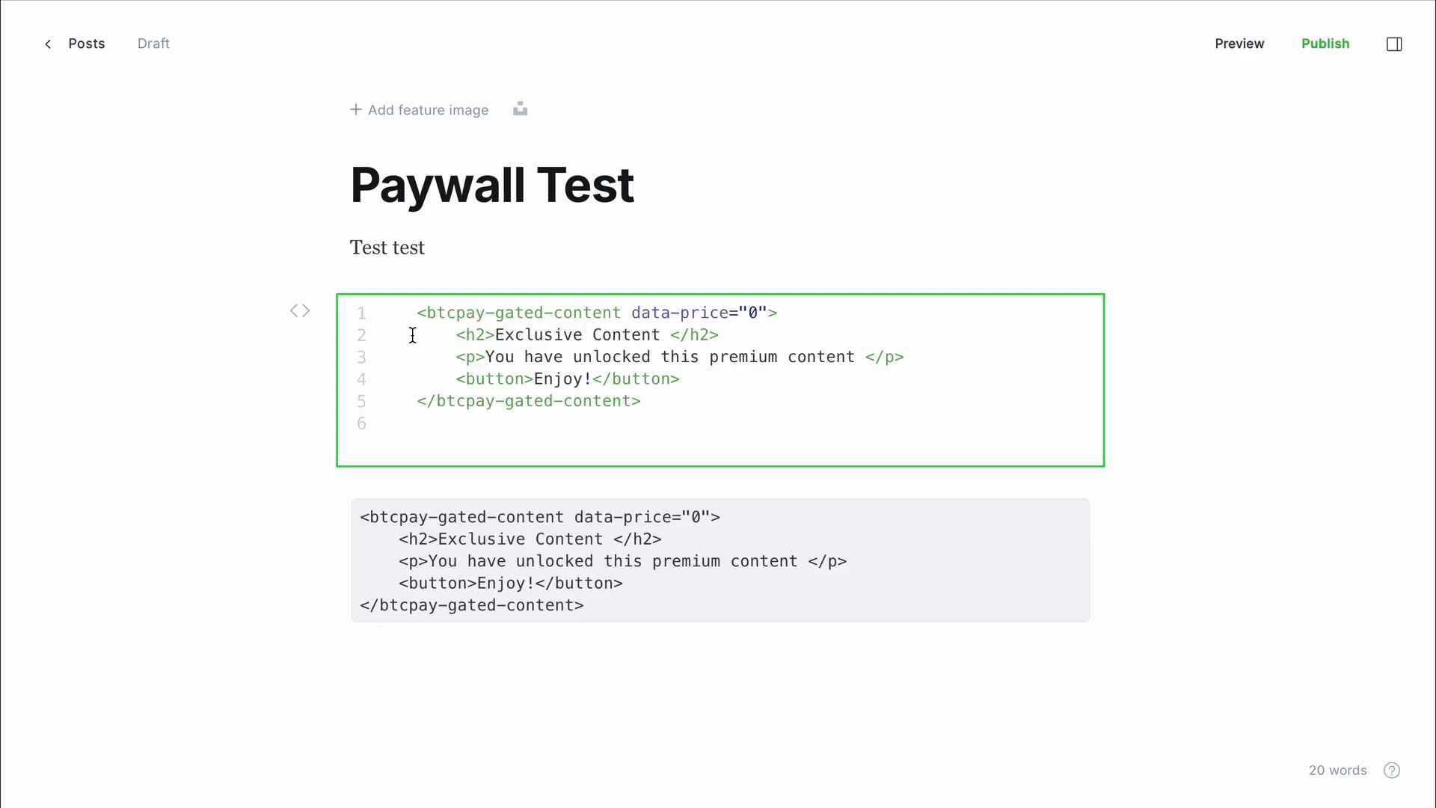
{"action": "left_click", "coordinate": [317, 550]}
- Delete the leftover code block and reopen the HTML card's source for editing
{"action": "left_click", "coordinate": [389, 533]}
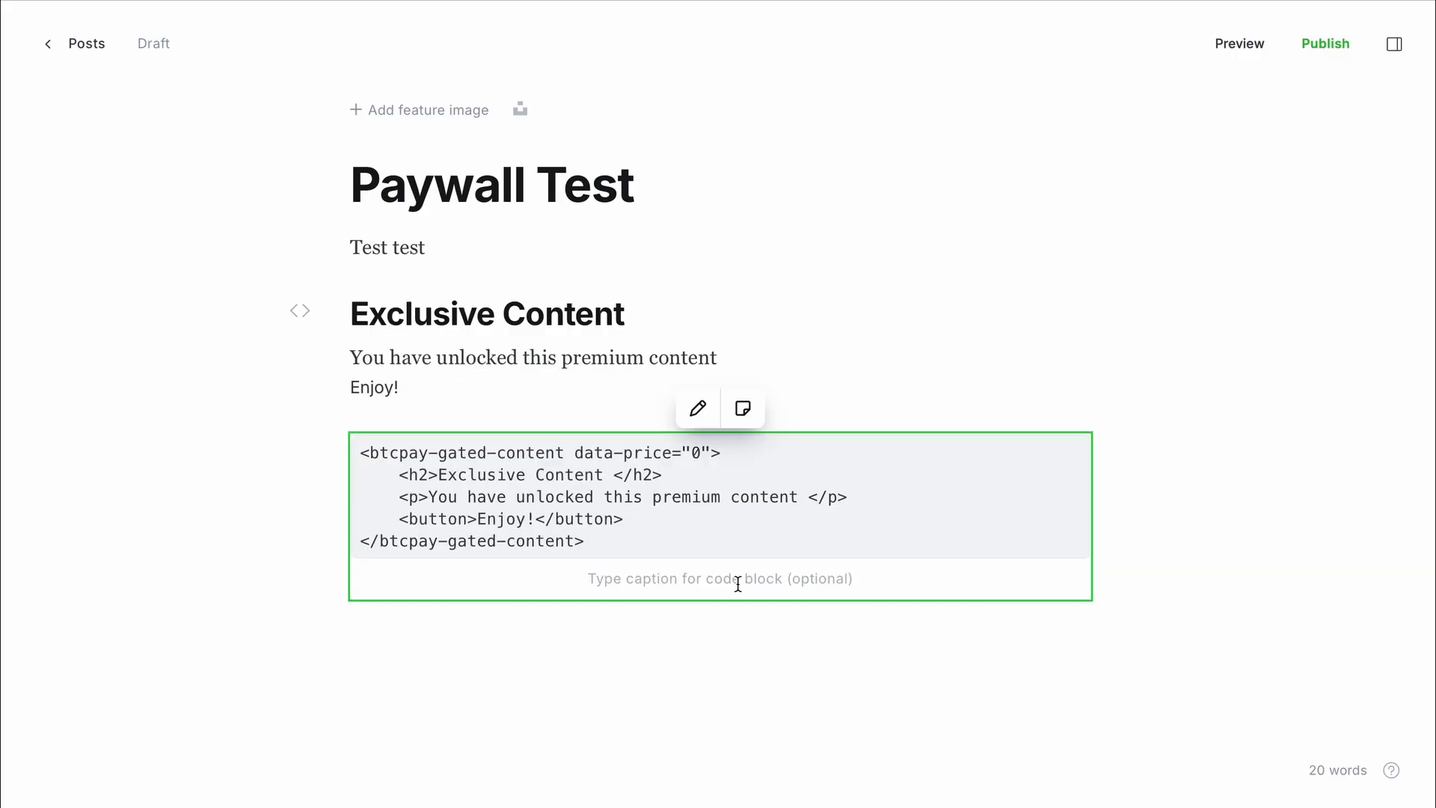
{"action": "key", "text": "BackSpace"}
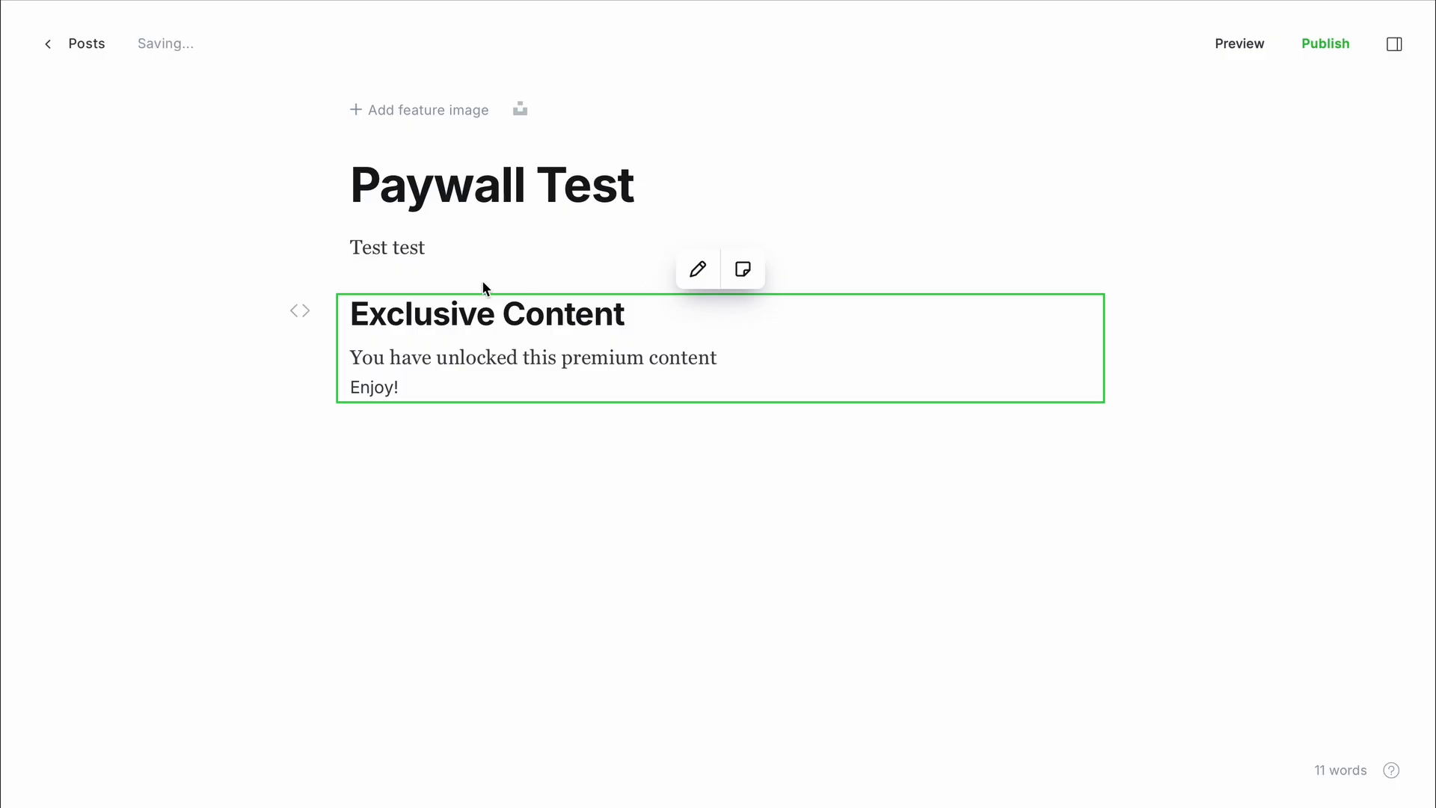
{"action": "double_click", "coordinate": [487, 322]}
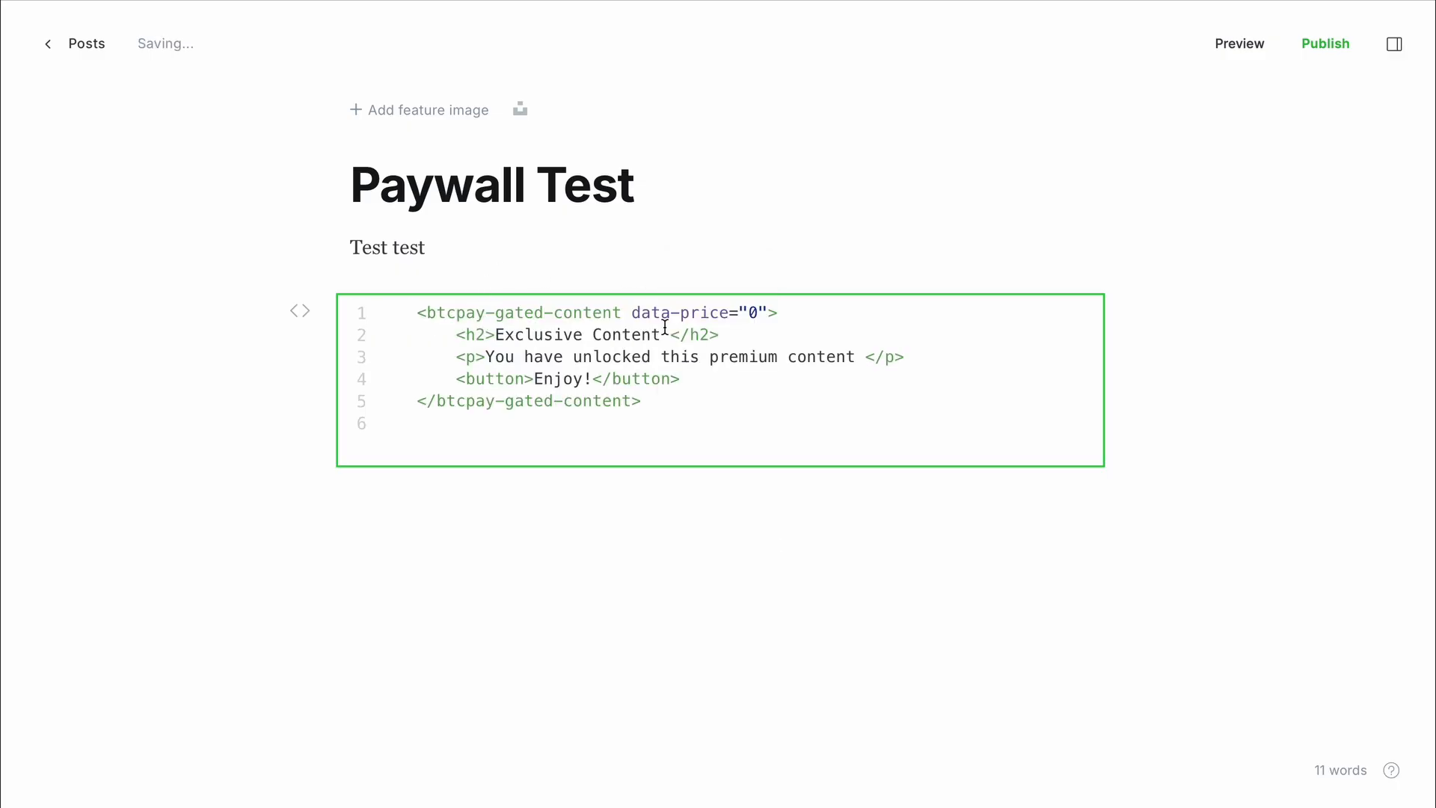
{"action": "left_click", "coordinate": [665, 329]}
- Change the gated content's data-price from 0 to 1
{"action": "left_click", "coordinate": [757, 313]}
{"action": "key", "text": "BackSpace"}
{"action": "type", "text": "1"}
- Add a '<p>One more paragraph test</p>' line after line 3 of the snippet
{"action": "left_click", "coordinate": [913, 357]}
{"action": "key", "text": "Return"}
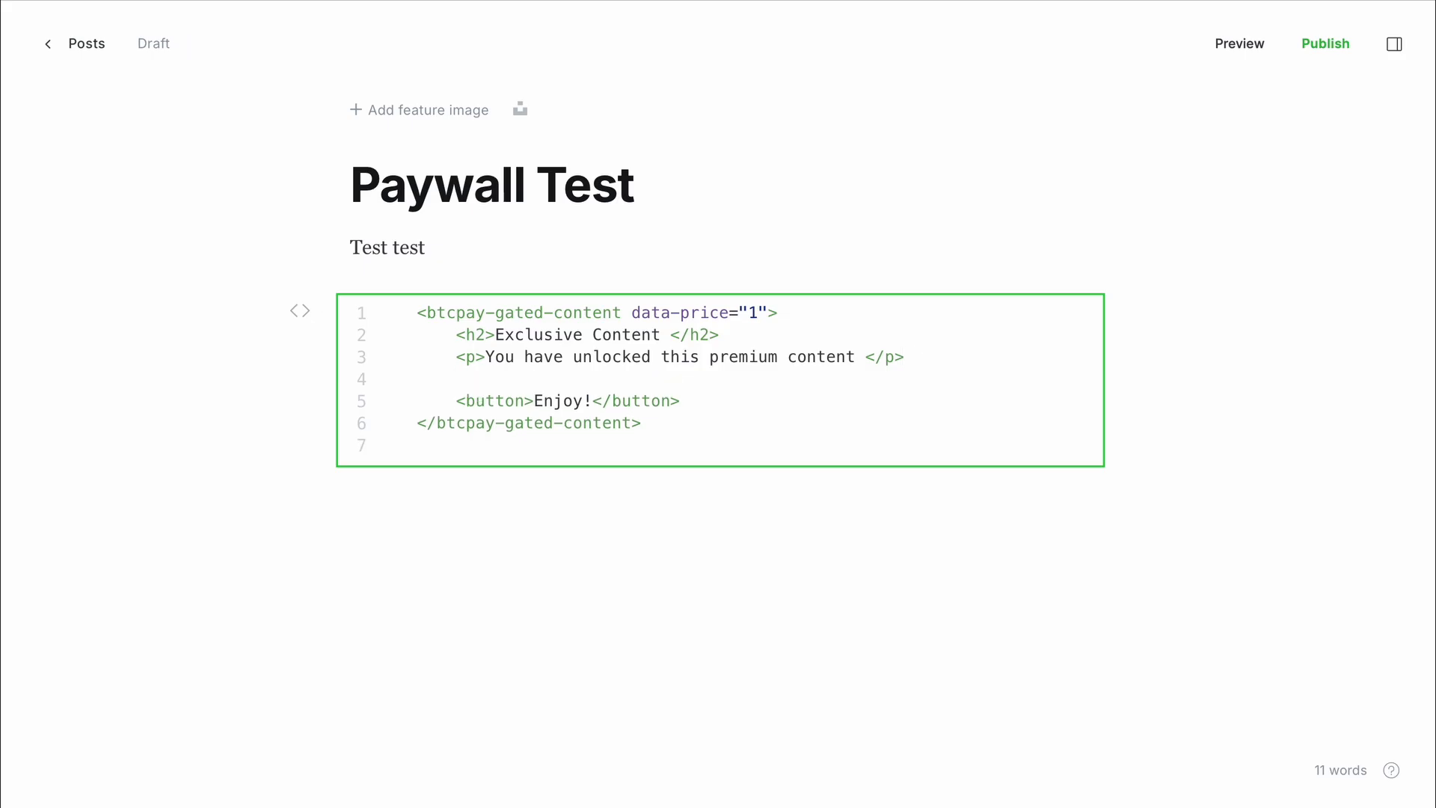
{"action": "type", "text": "<p></p>"}
{"action": "left_click", "coordinate": [485, 381]}
{"action": "type", "text": "One more "}
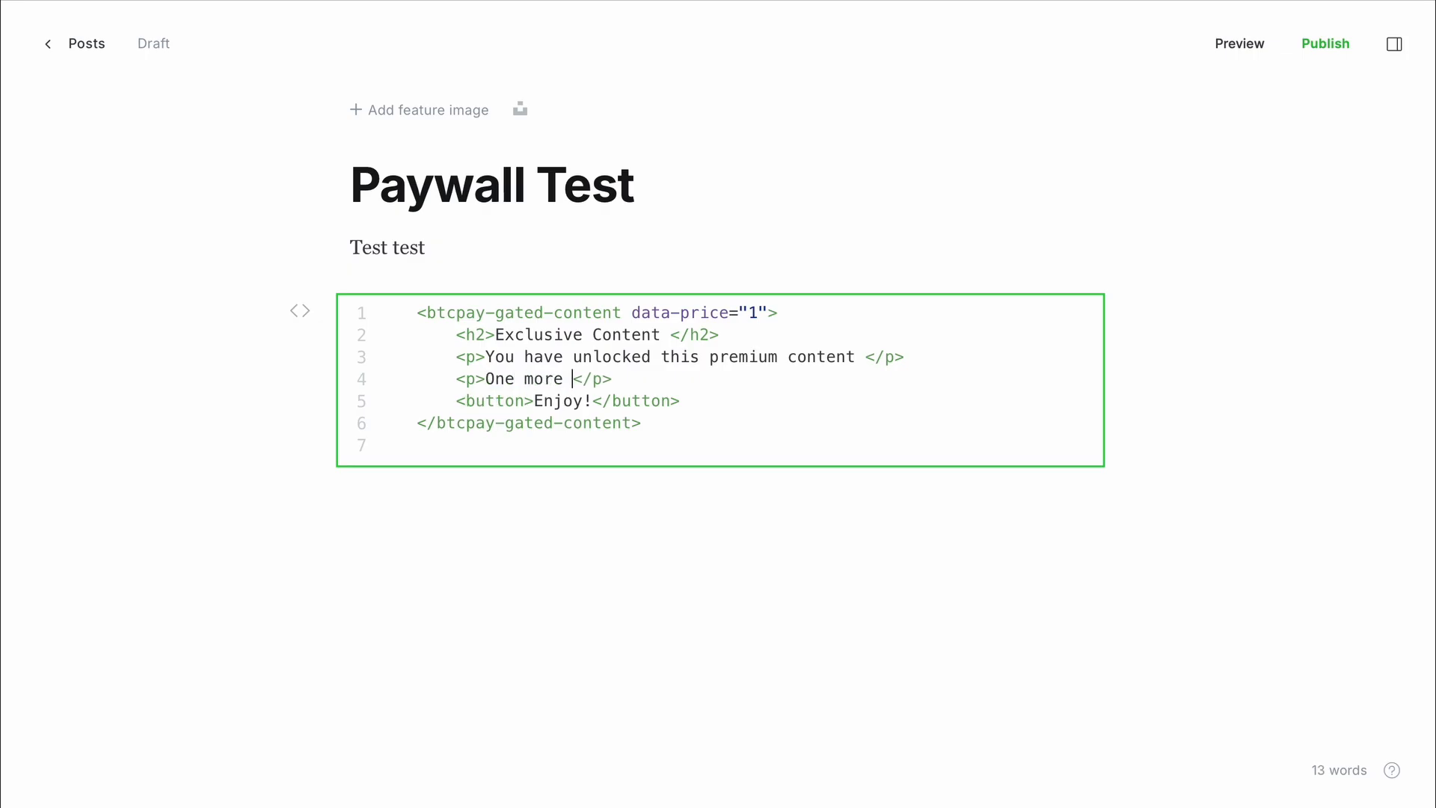
{"action": "type", "text": "paragraph test"}
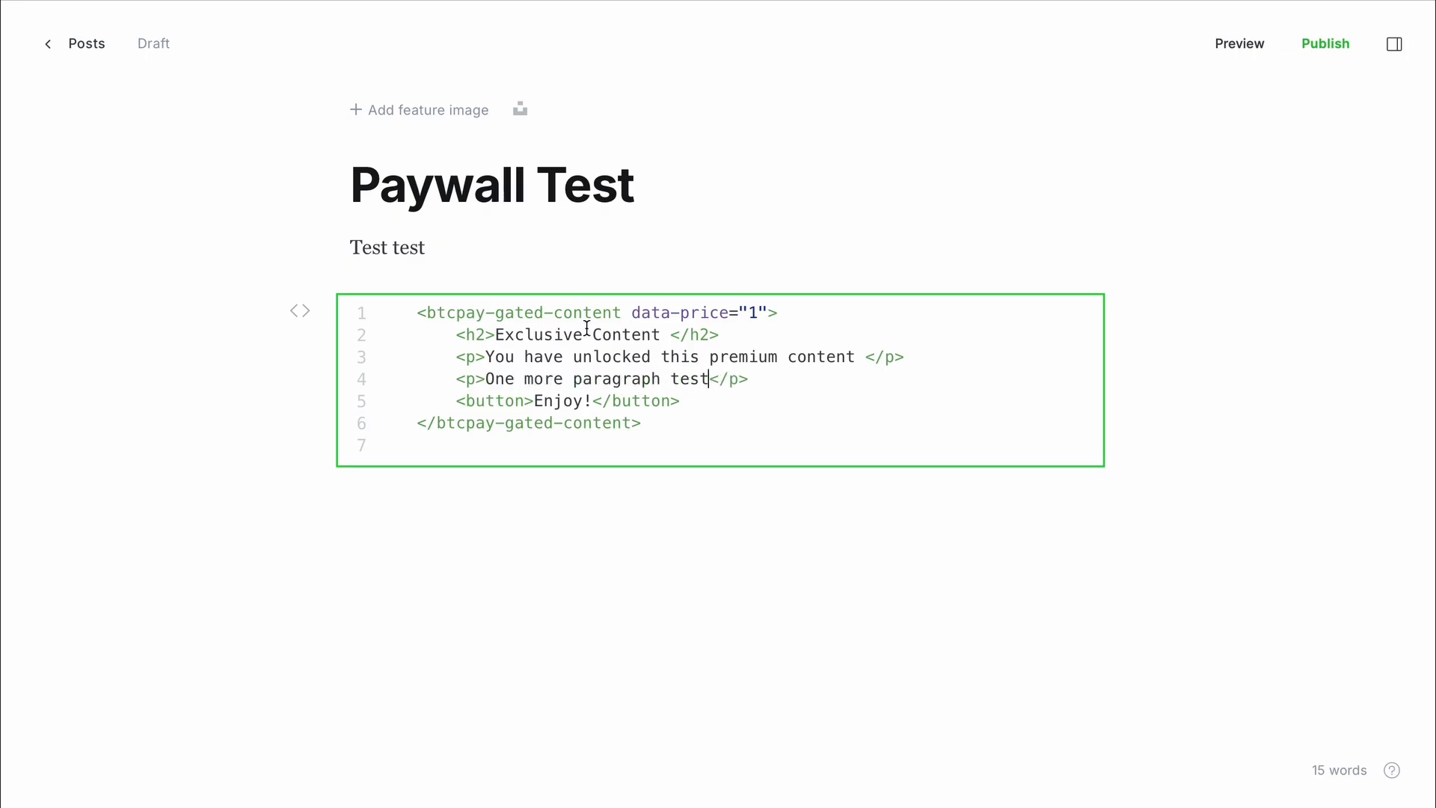
- Select the full gated-content snippet, render the HTML card, and reopen its source
{"action": "left_click", "coordinate": [418, 314]}
{"action": "left_click_drag", "start_coordinate": [419, 314], "coordinate": [714, 419]}
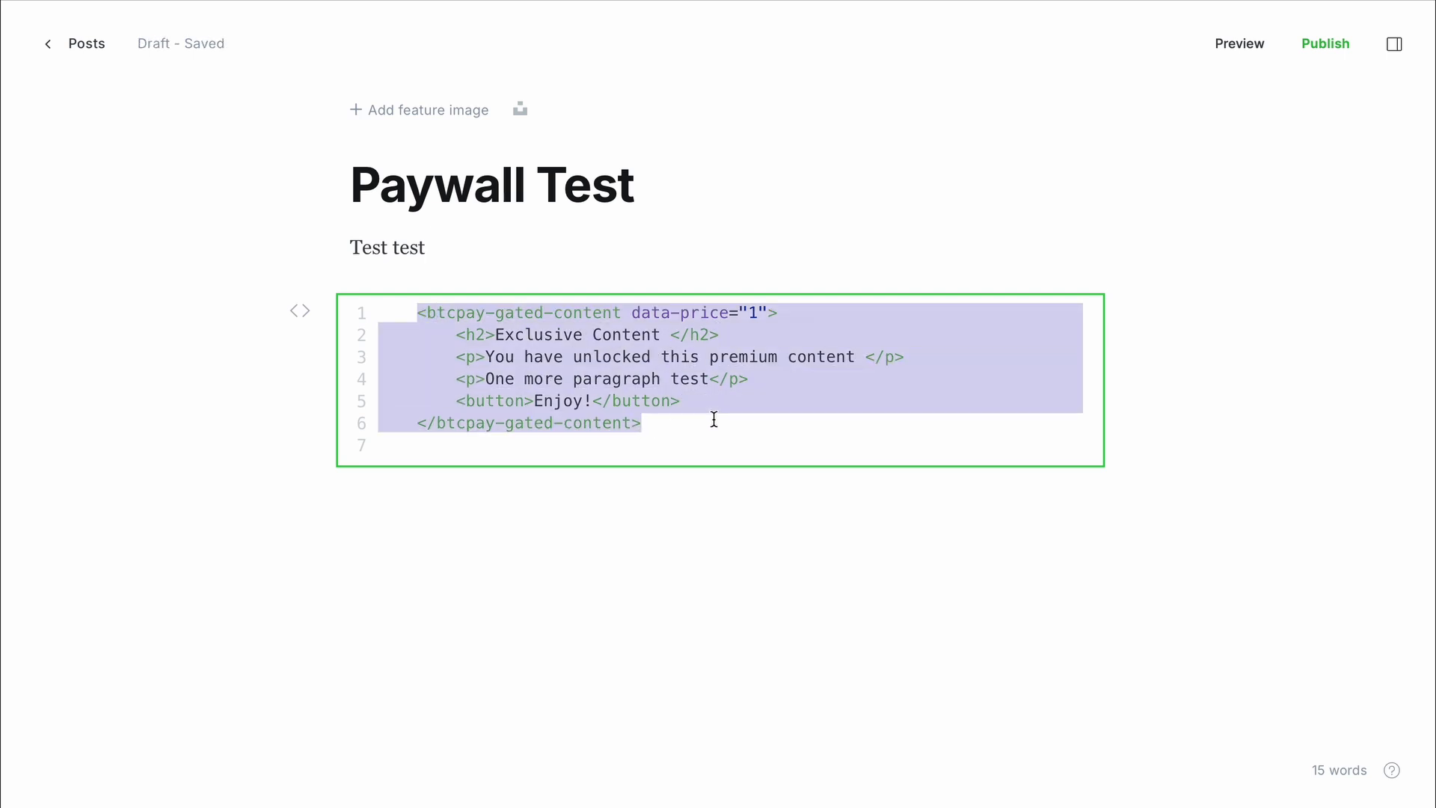
{"action": "left_click", "coordinate": [680, 509]}
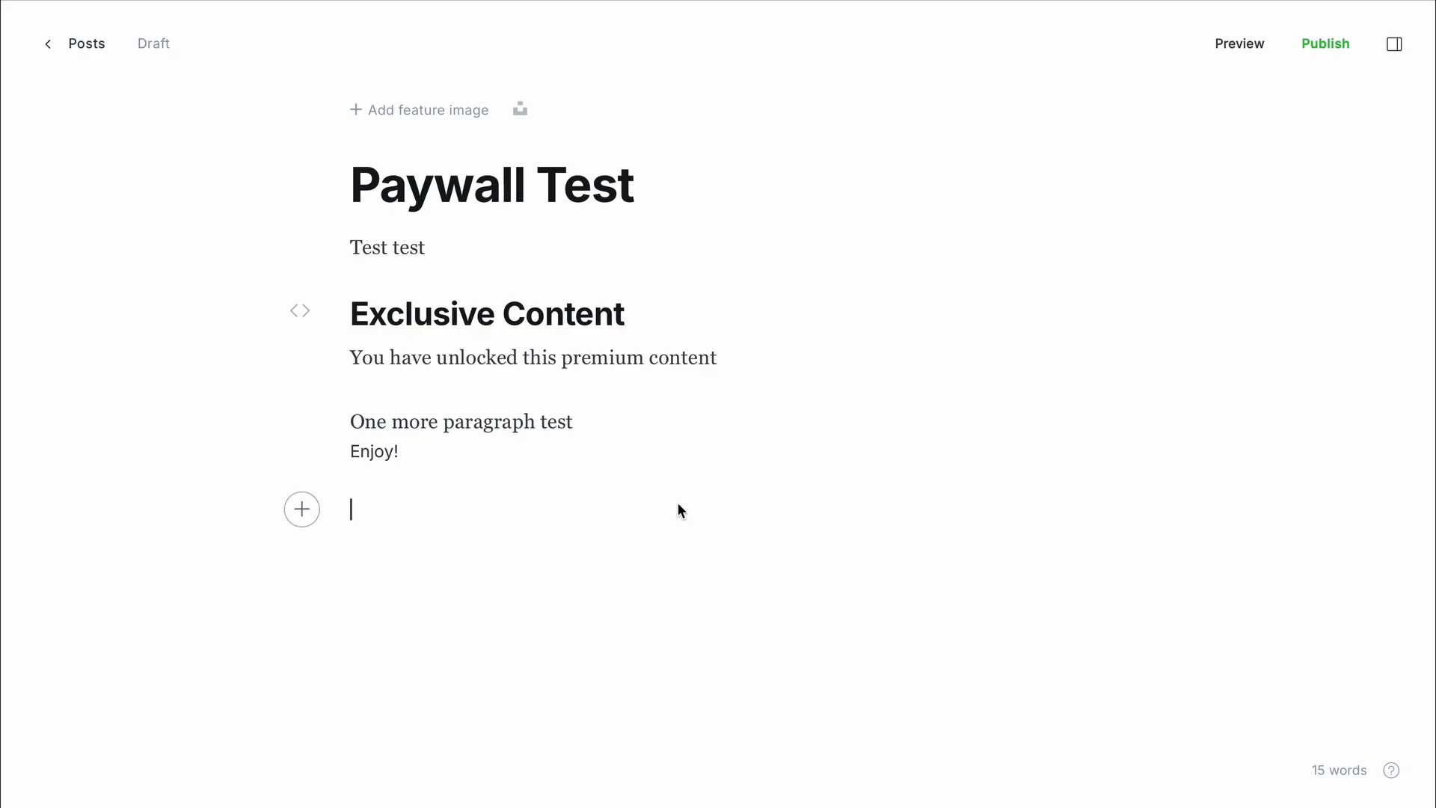
{"action": "left_click", "coordinate": [645, 347]}
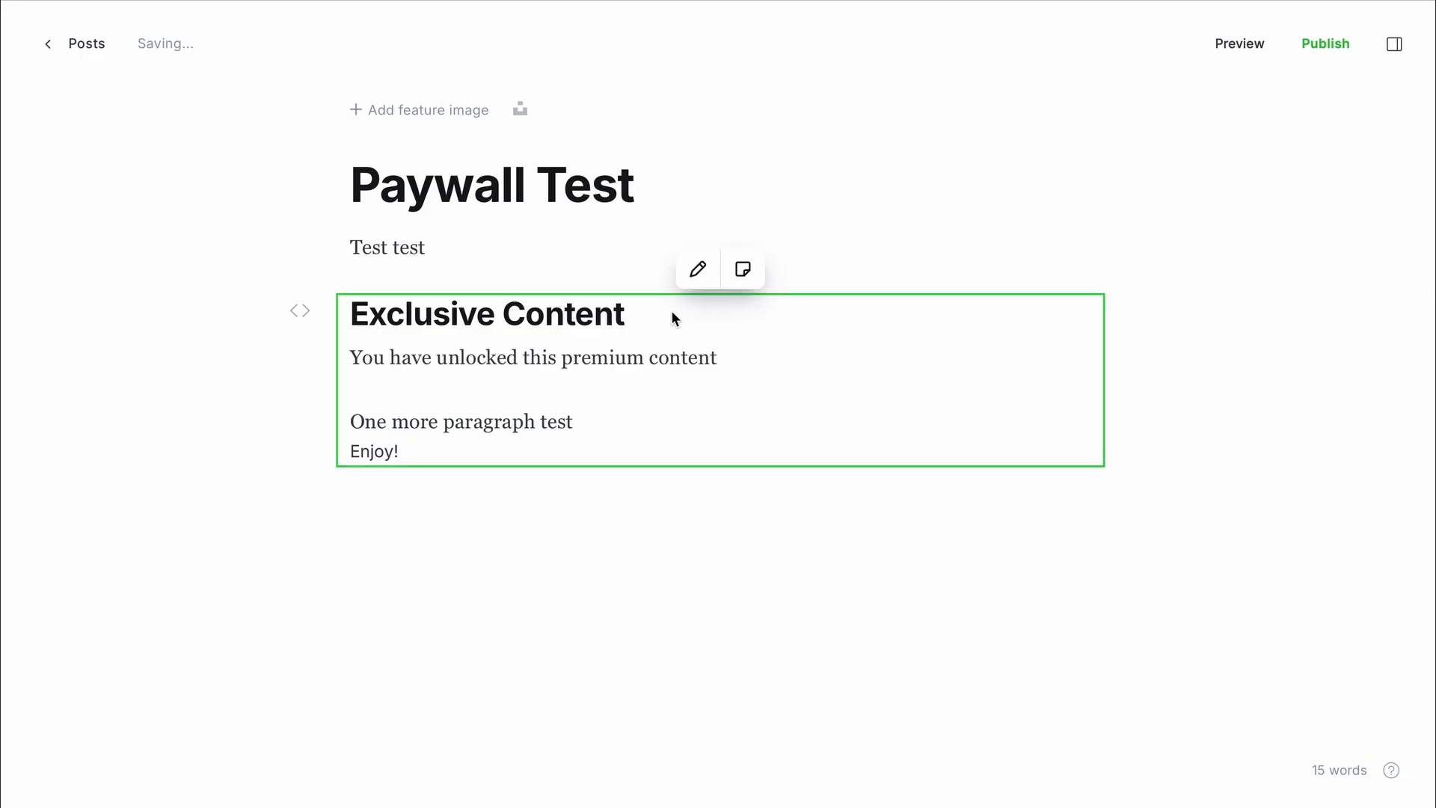
{"action": "left_click", "coordinate": [702, 273]}
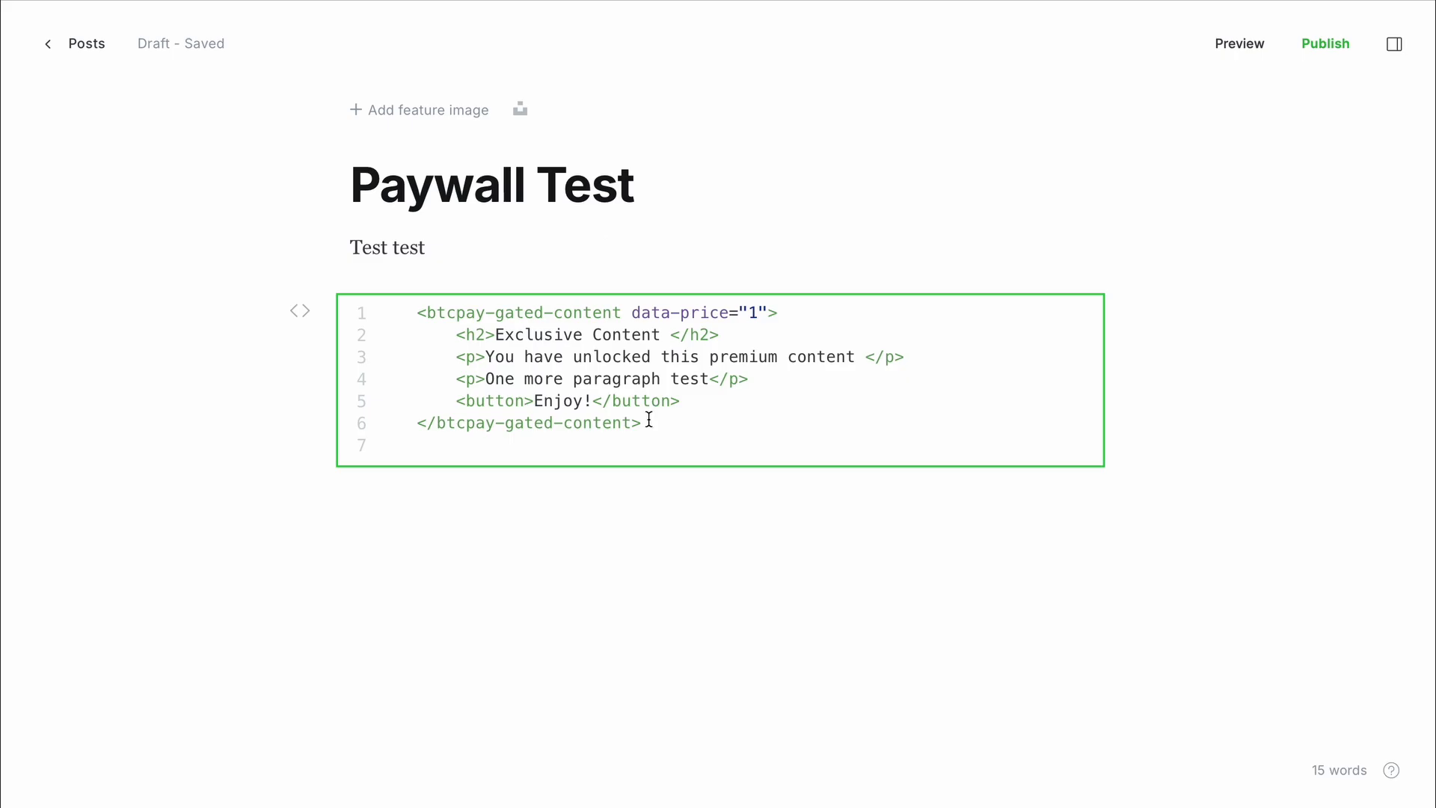
- Render the HTML card and preview the Paywall Test post from the publish screen
{"action": "left_click", "coordinate": [678, 547]}
{"action": "left_click", "coordinate": [547, 380]}
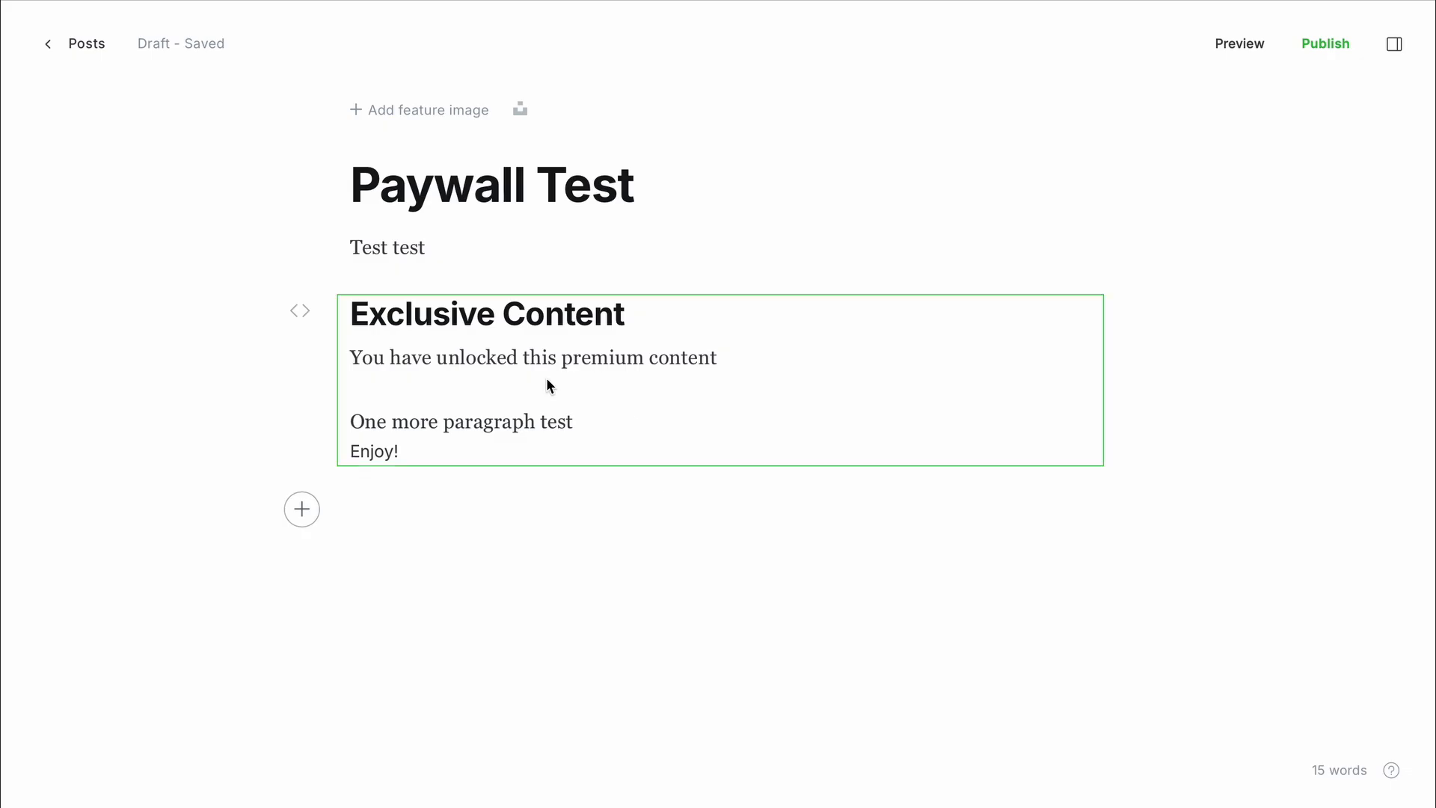
{"action": "left_click", "coordinate": [1317, 56]}
{"action": "left_click", "coordinate": [1234, 44]}
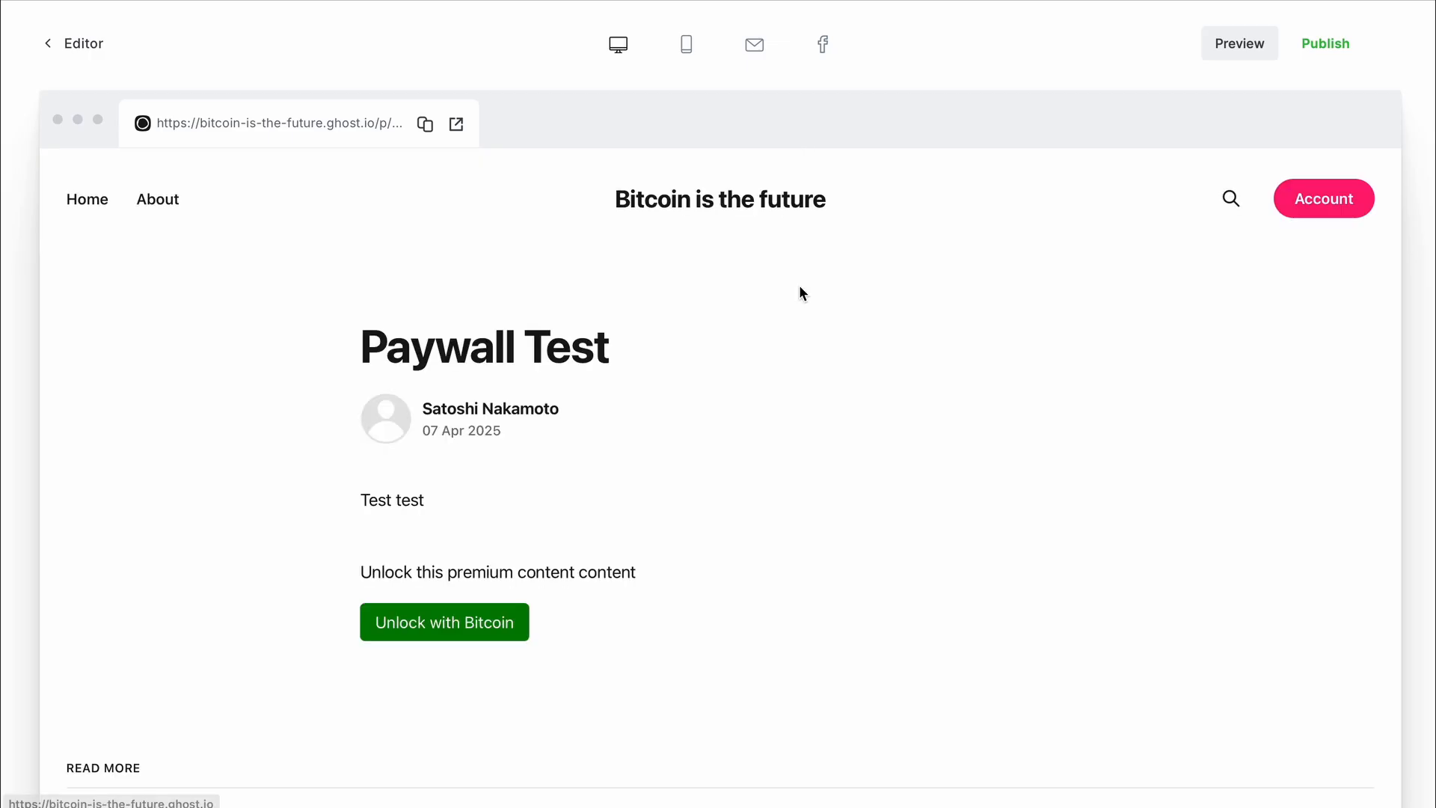
- Start the Bitcoin unlock payment and switch its invoice to Lightning
{"action": "scroll", "coordinate": [799, 293], "scroll_direction": "down", "scroll_amount": 1}
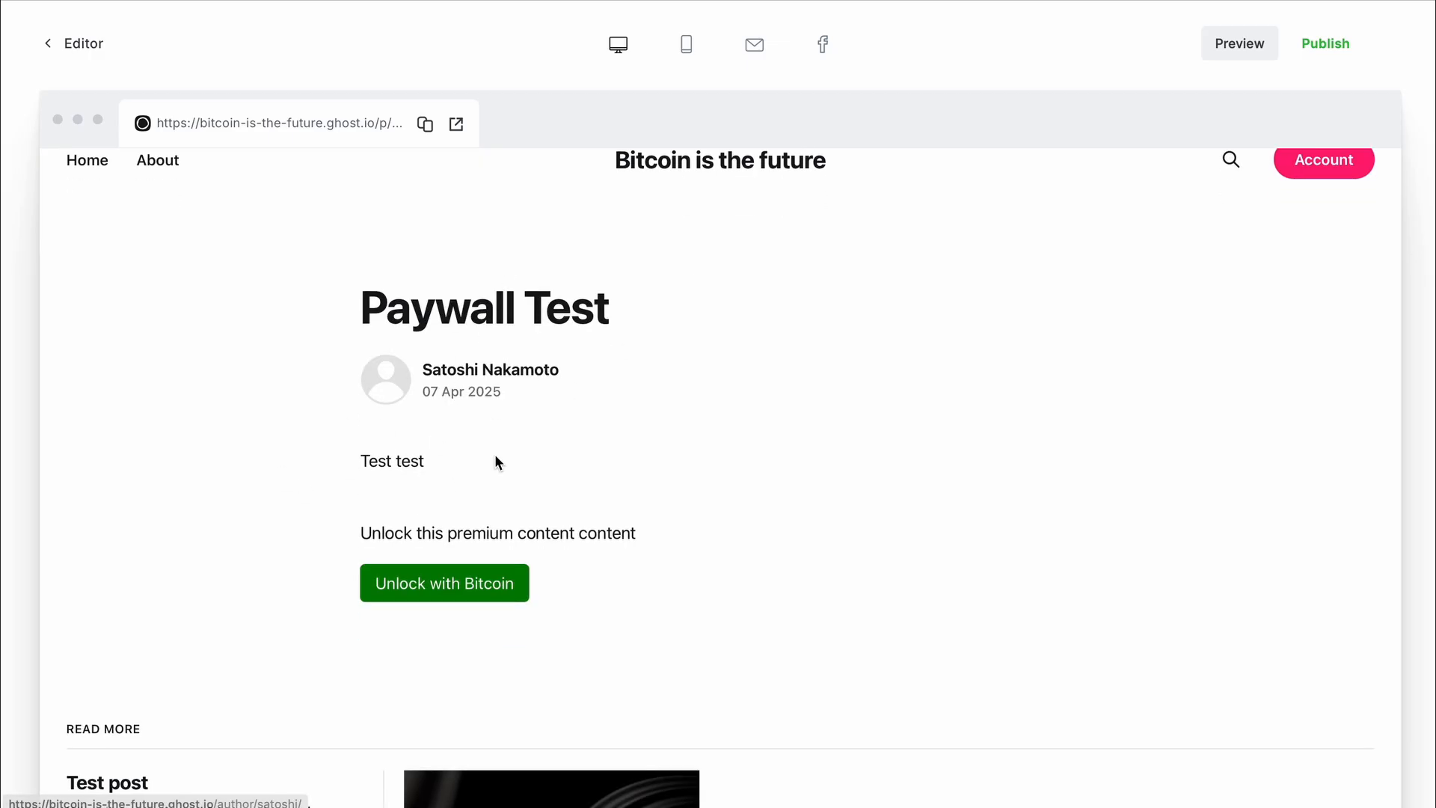
{"action": "left_click", "coordinate": [434, 585]}
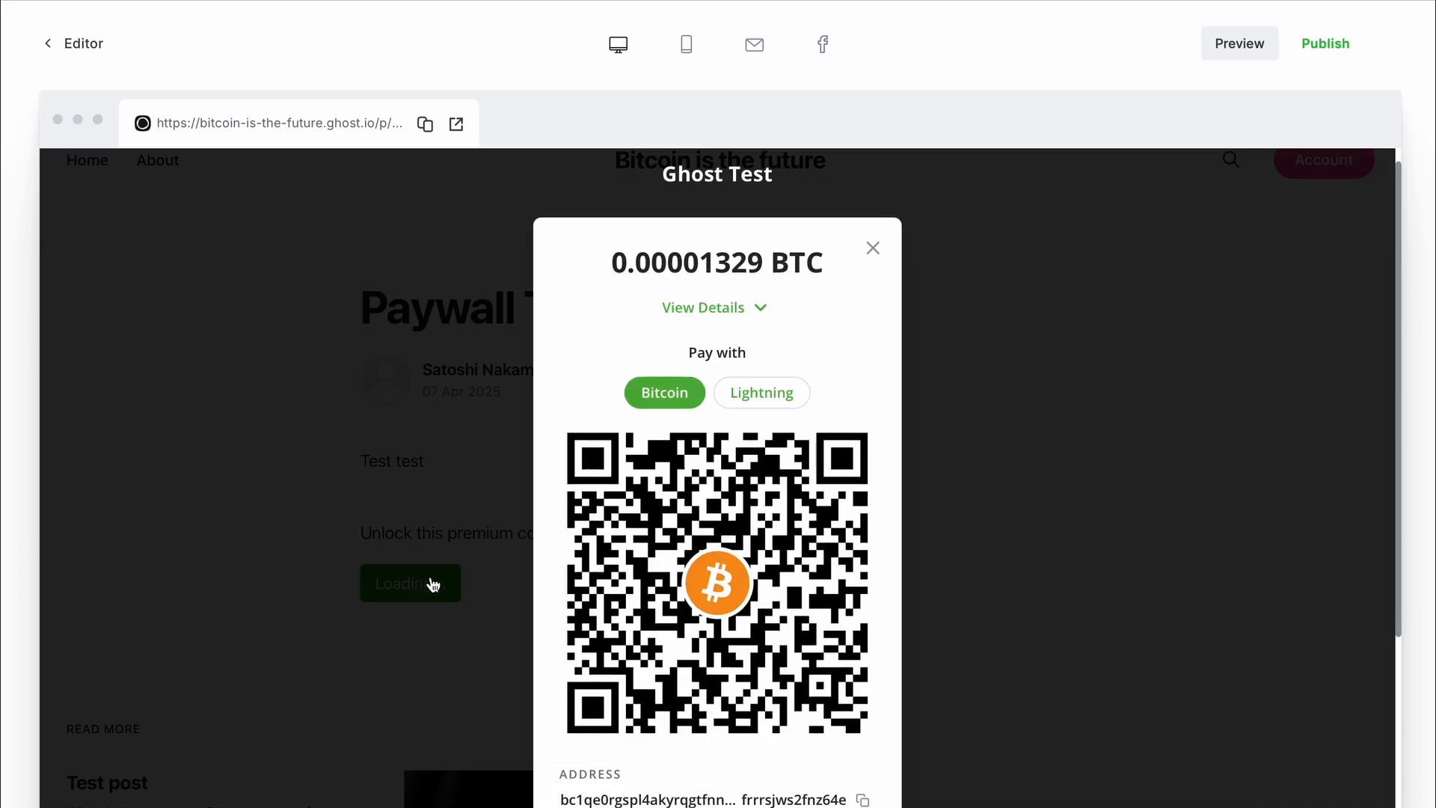
{"action": "left_click", "coordinate": [780, 297]}
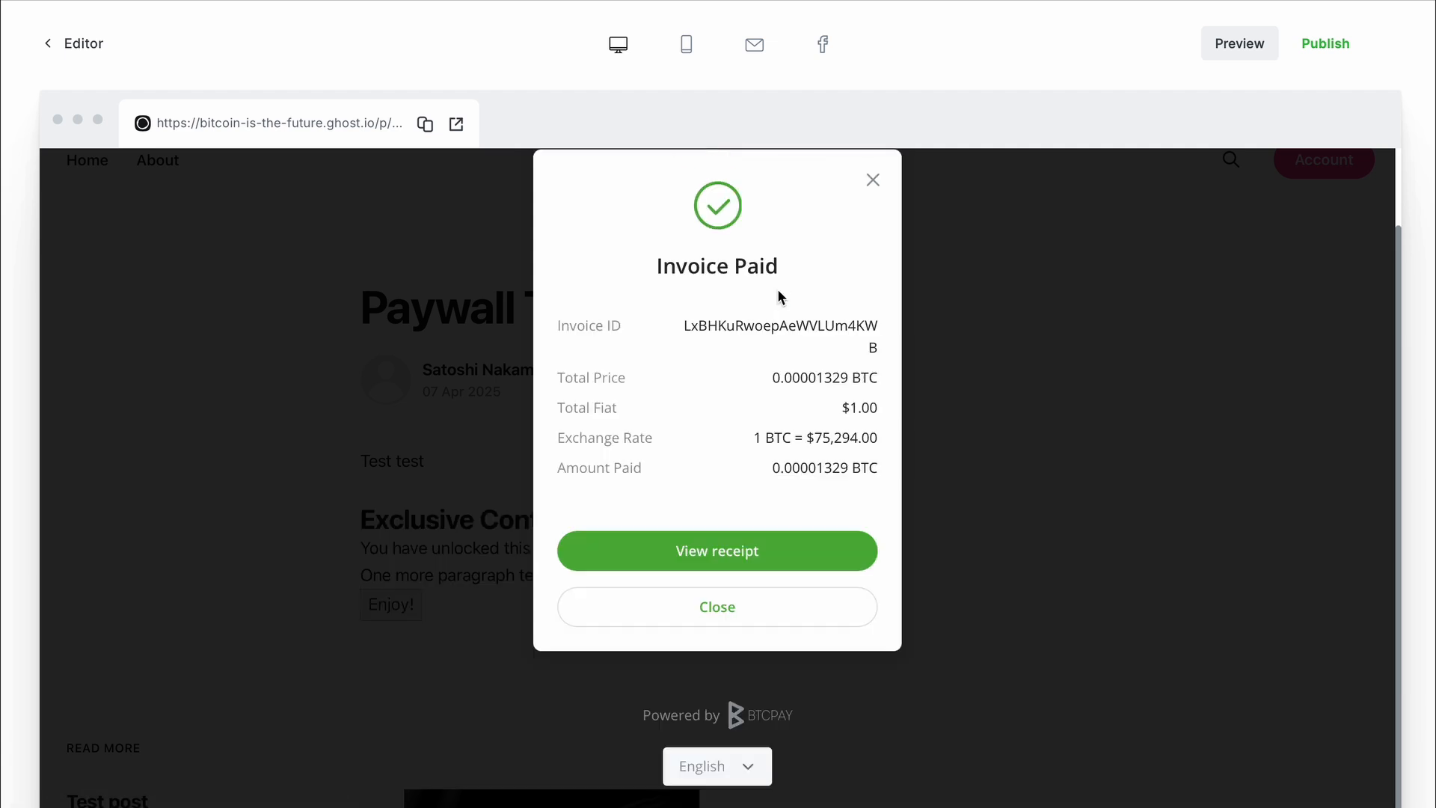
- Dismiss the Invoice Paid dialog and review the unlocked Exclusive Content paragraphs in the post preview
{"action": "left_click", "coordinate": [698, 607]}
{"action": "left_click_drag", "start_coordinate": [567, 577], "coordinate": [335, 547]}
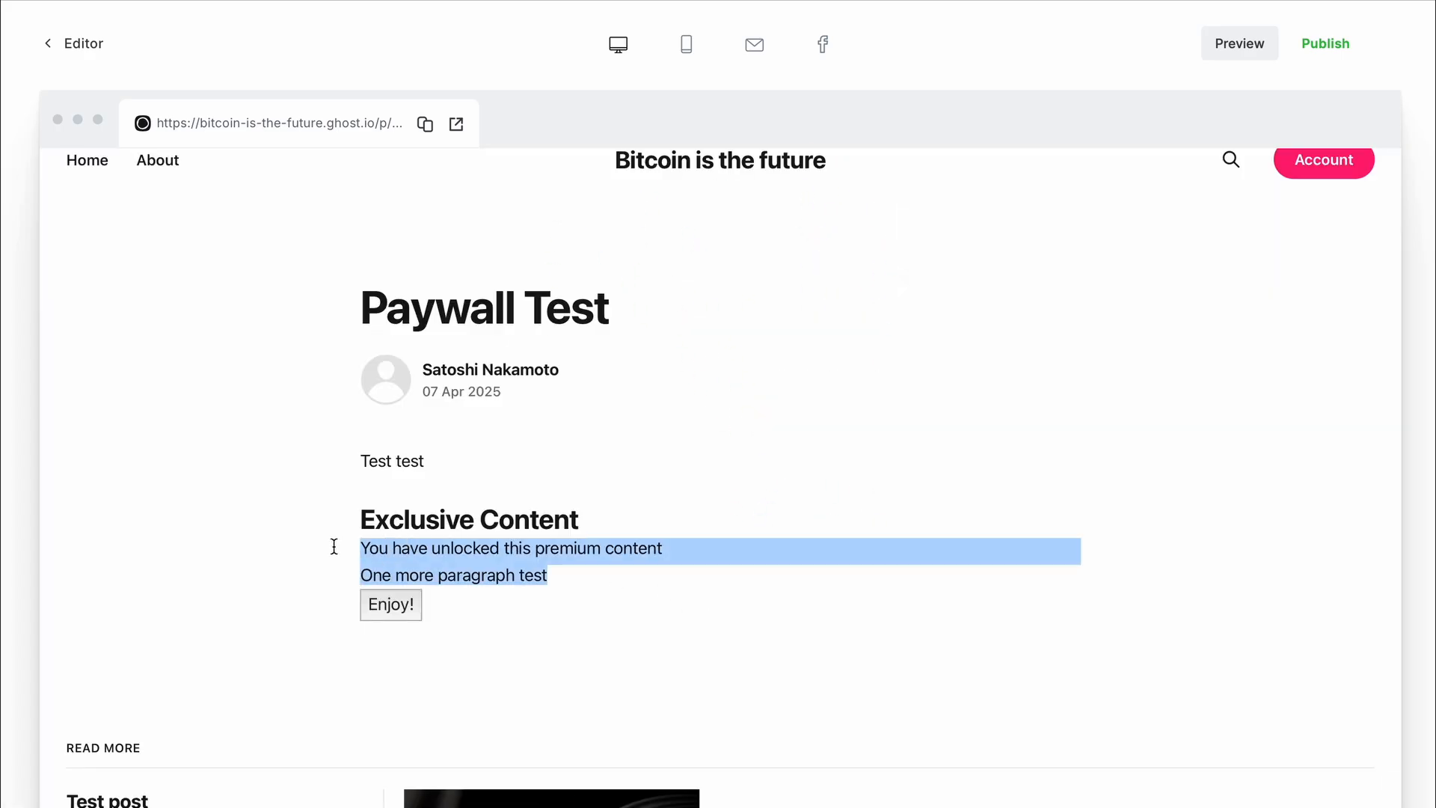
{"action": "scroll", "coordinate": [334, 547], "scroll_direction": "down", "scroll_amount": 1}
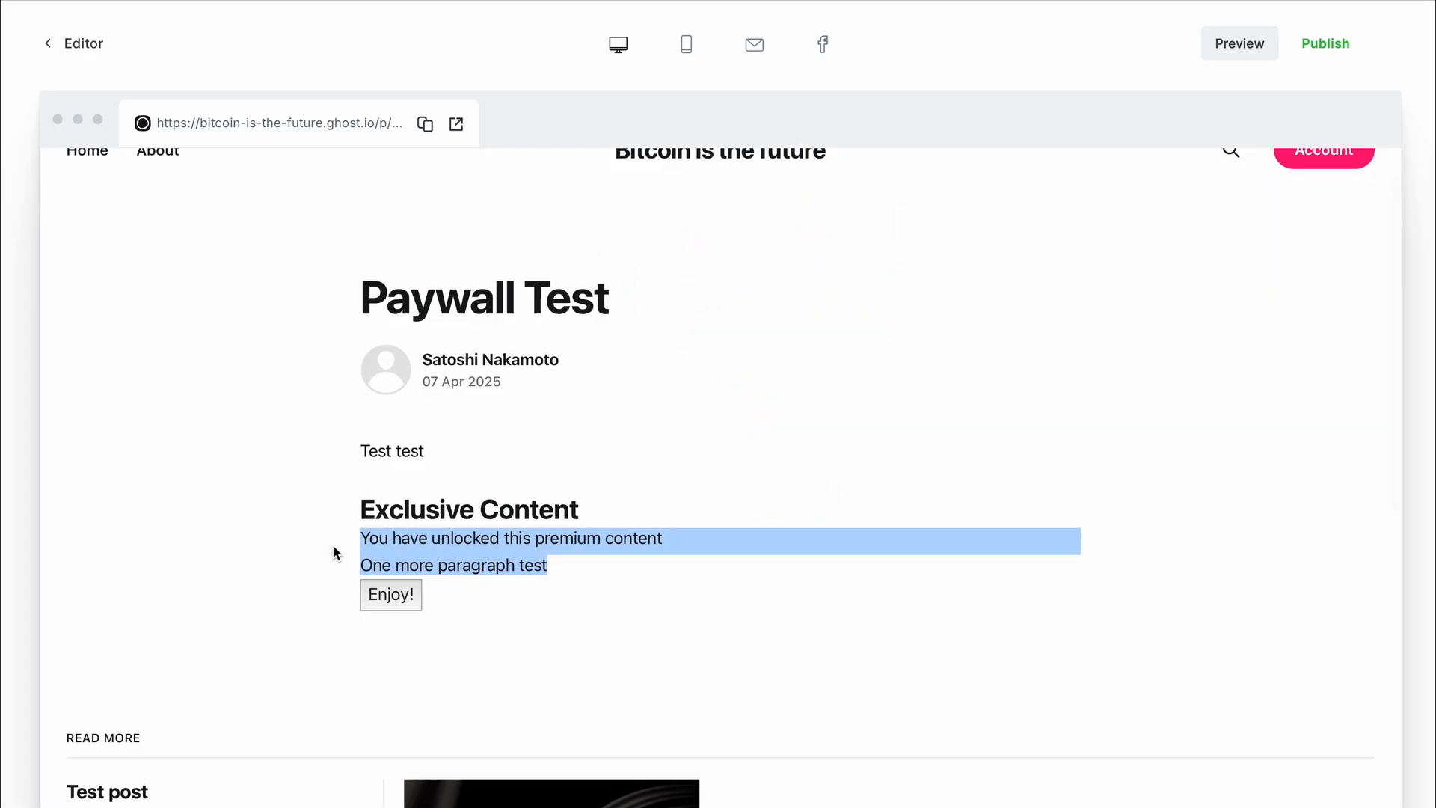
{"action": "left_click", "coordinate": [334, 547]}
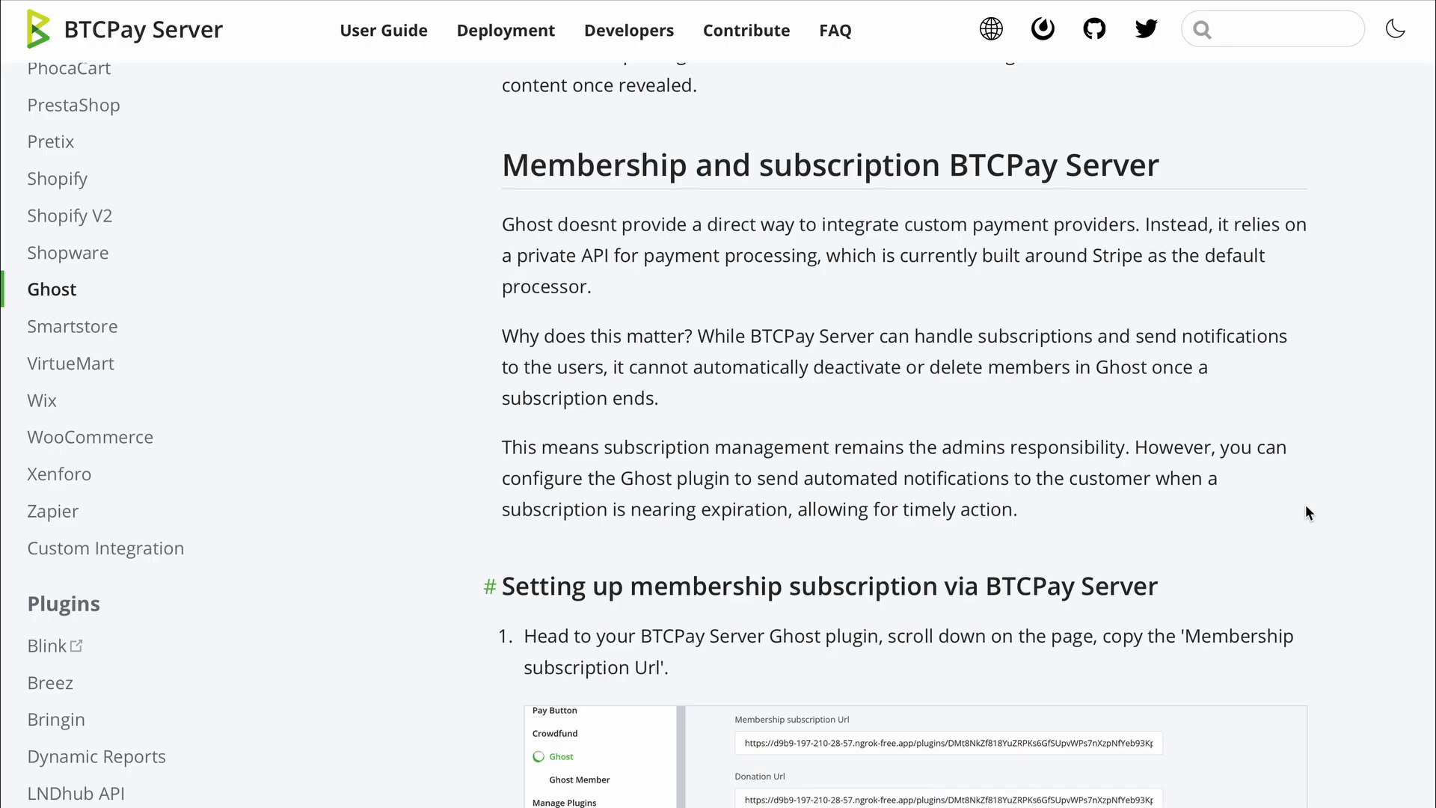
- Scroll to 'Setting up membership subscription' and copy the plugin's Membership subscription Url
{"action": "scroll", "coordinate": [1306, 507], "scroll_direction": "down", "scroll_amount": 1}
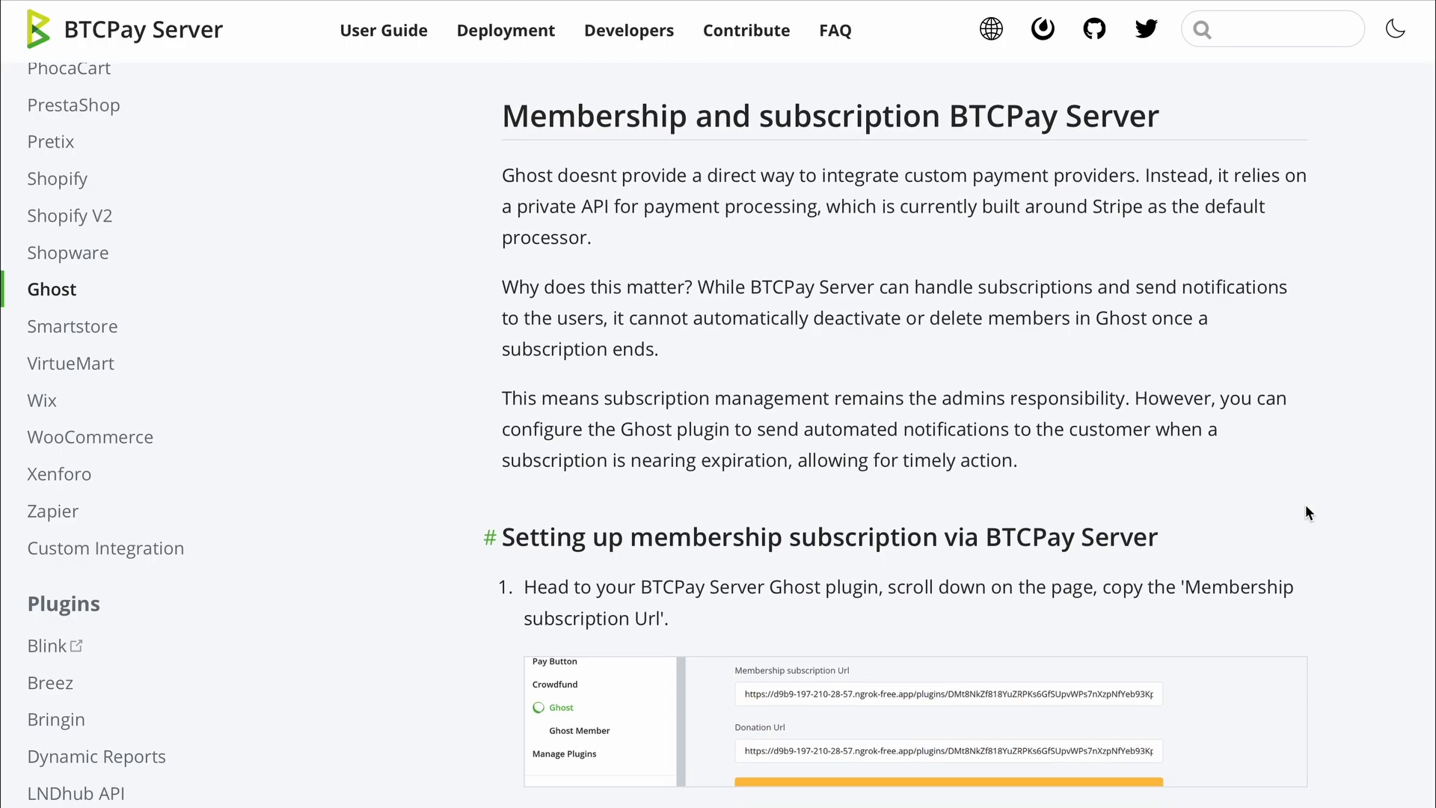
{"action": "scroll", "coordinate": [999, 400], "scroll_direction": "down", "scroll_amount": 2}
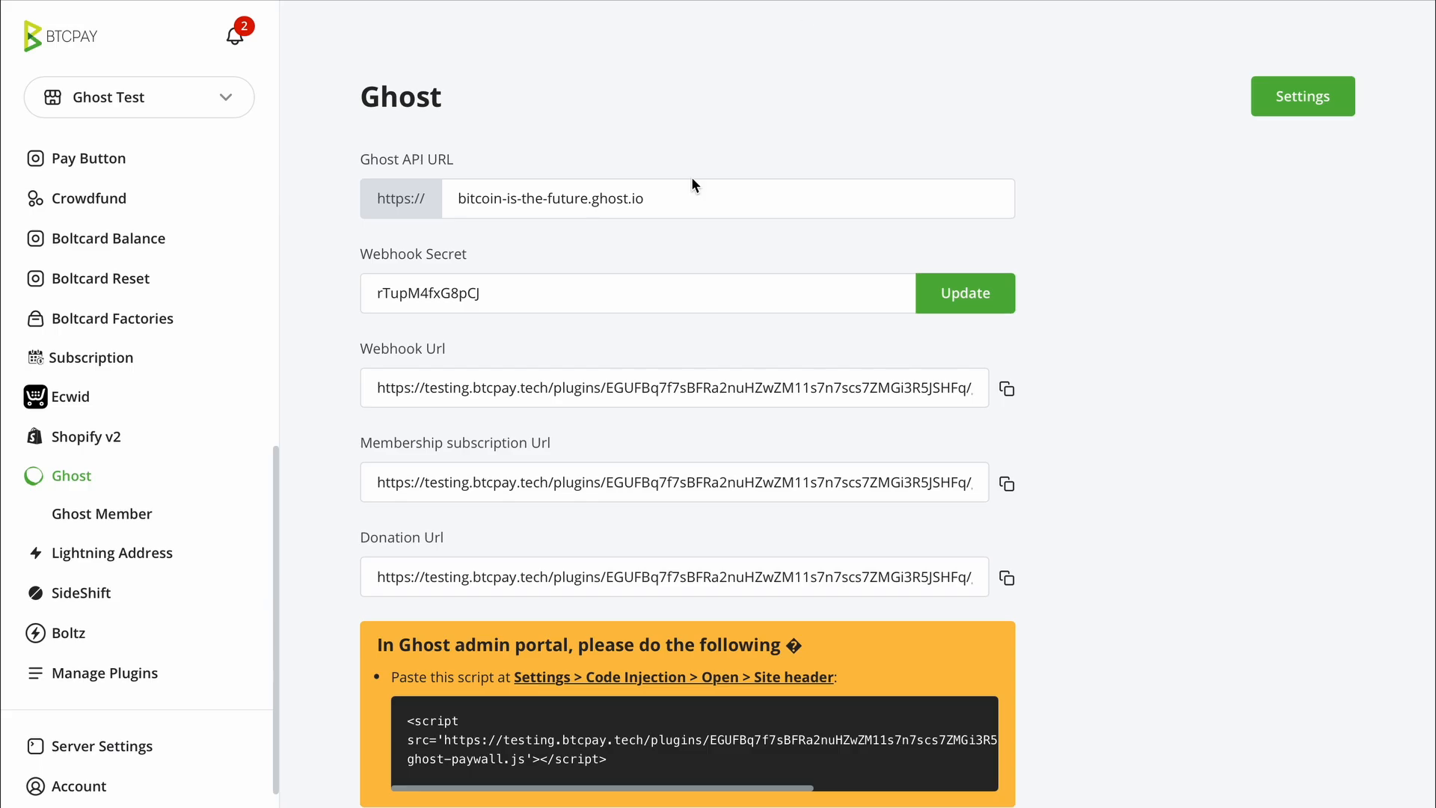
{"action": "left_click", "coordinate": [1006, 483]}
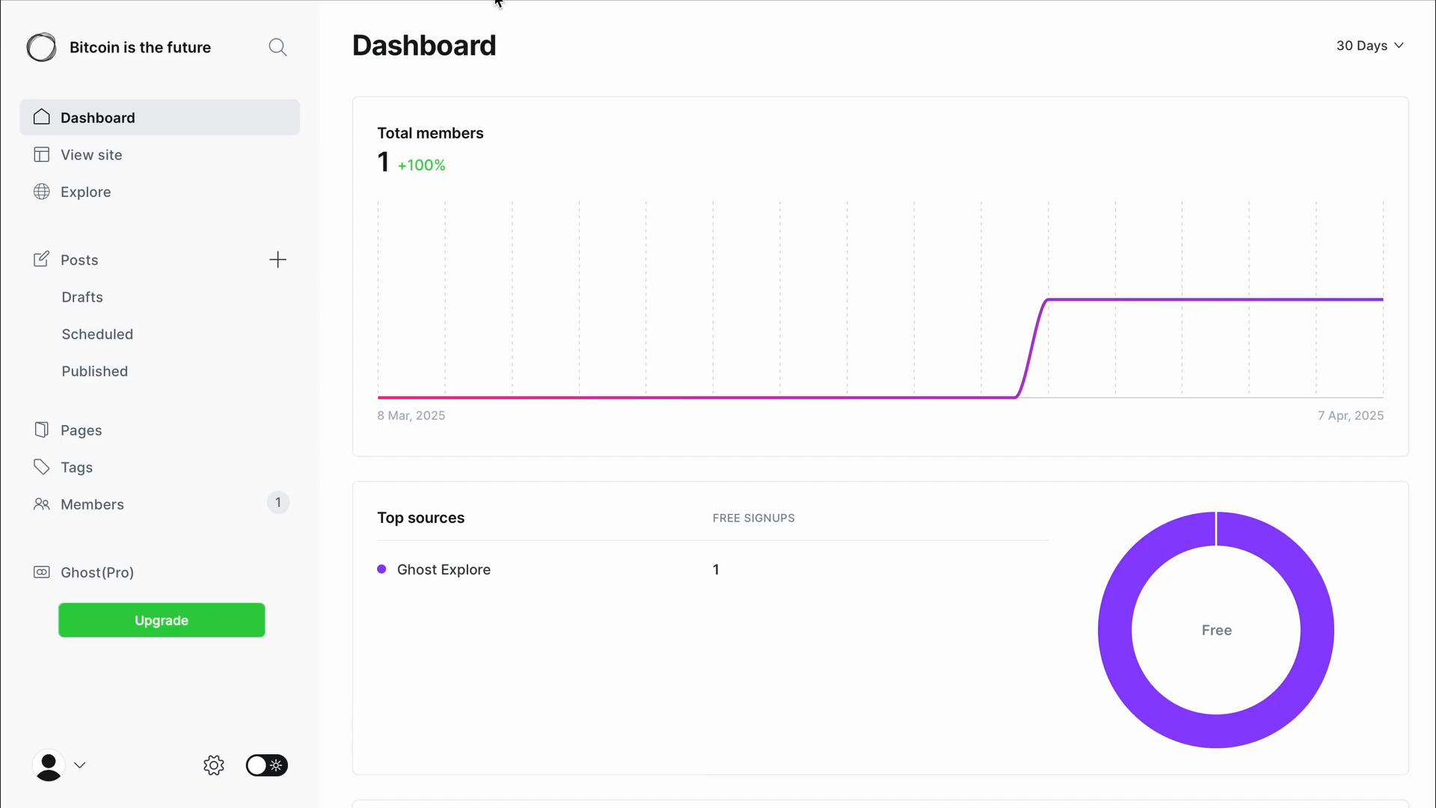
- Open Ghost's site settings and jump to Portal settings under Membership
{"action": "left_click", "coordinate": [214, 765]}
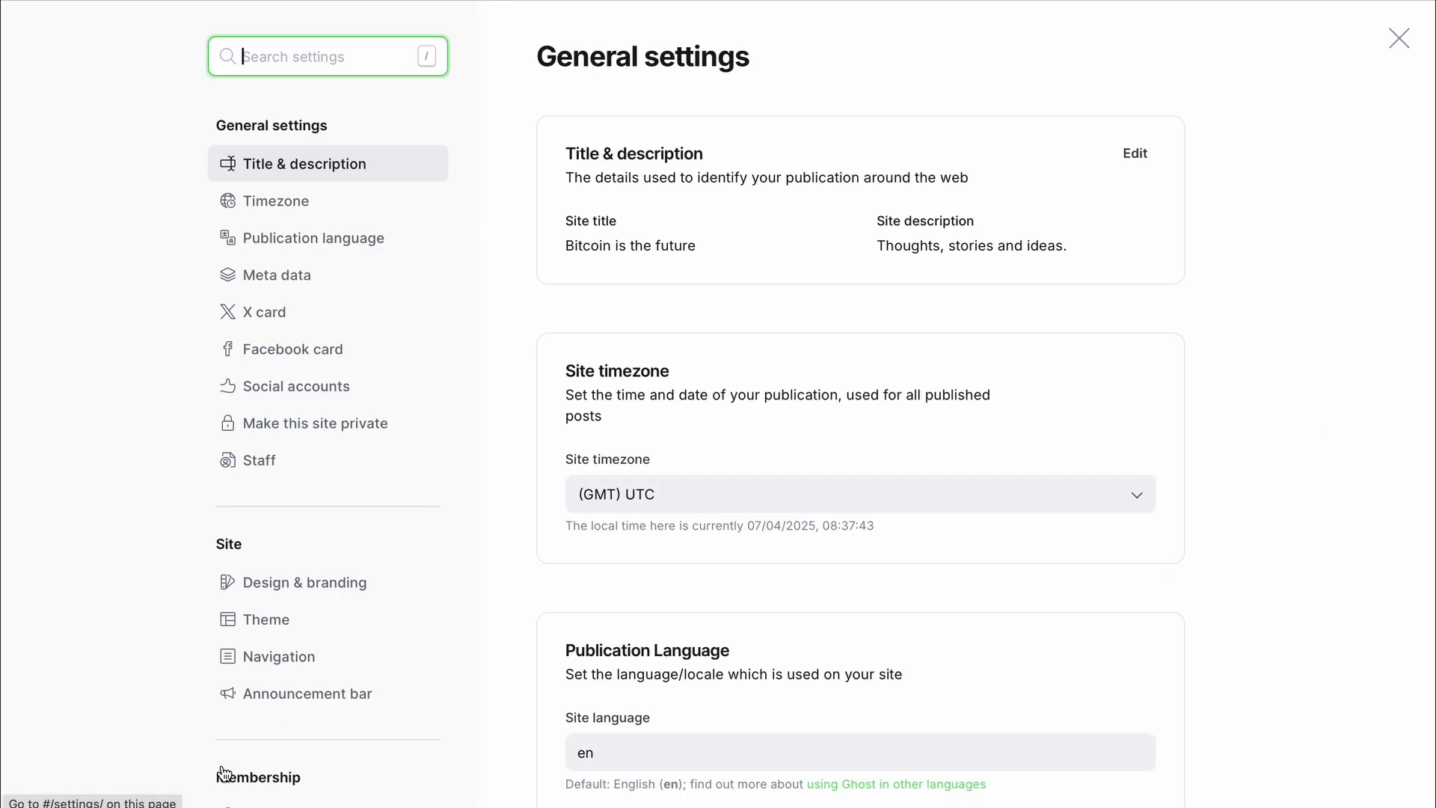
{"action": "scroll", "coordinate": [310, 500], "scroll_direction": "down", "scroll_amount": 3}
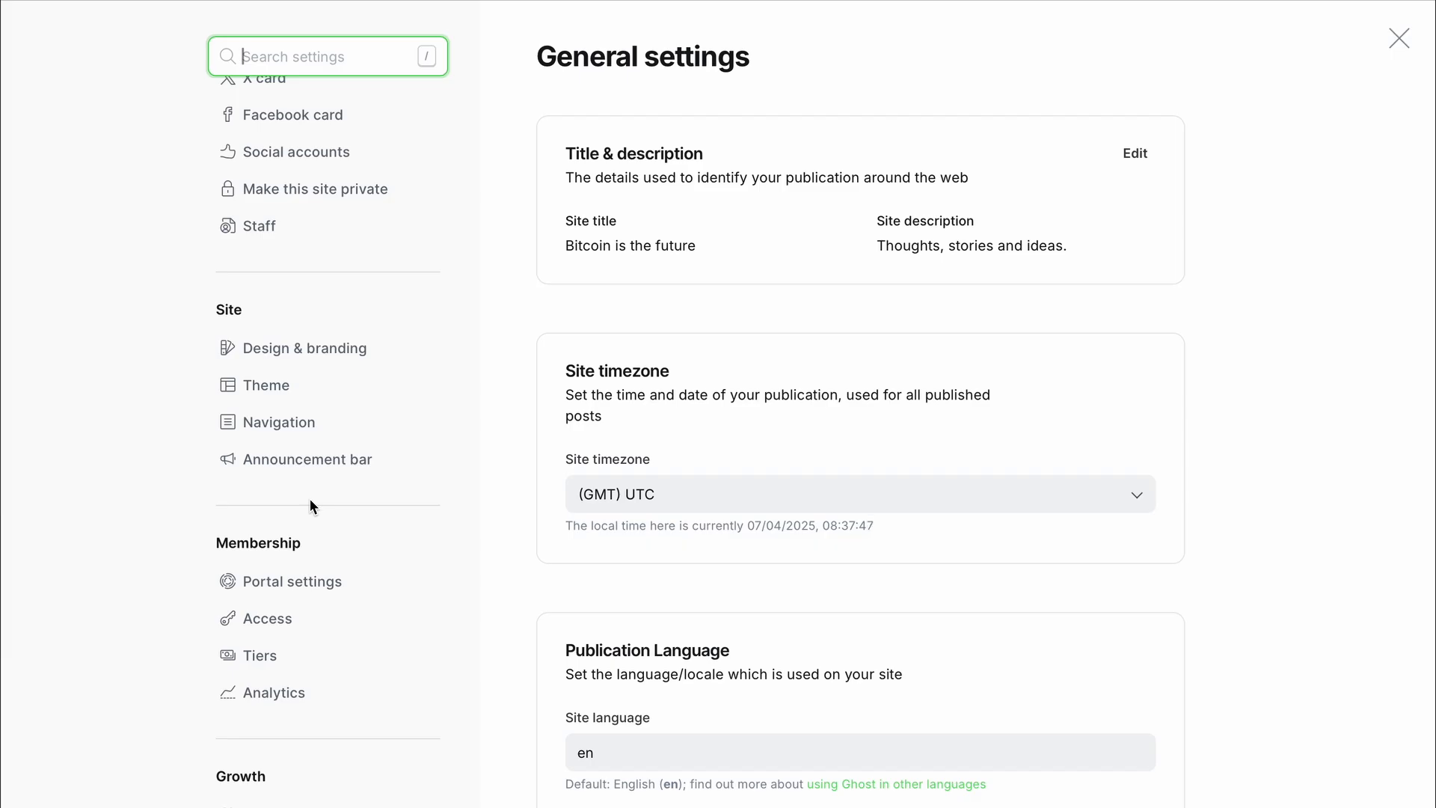
{"action": "scroll", "coordinate": [309, 500], "scroll_direction": "down", "scroll_amount": 1}
{"action": "left_click", "coordinate": [304, 559]}
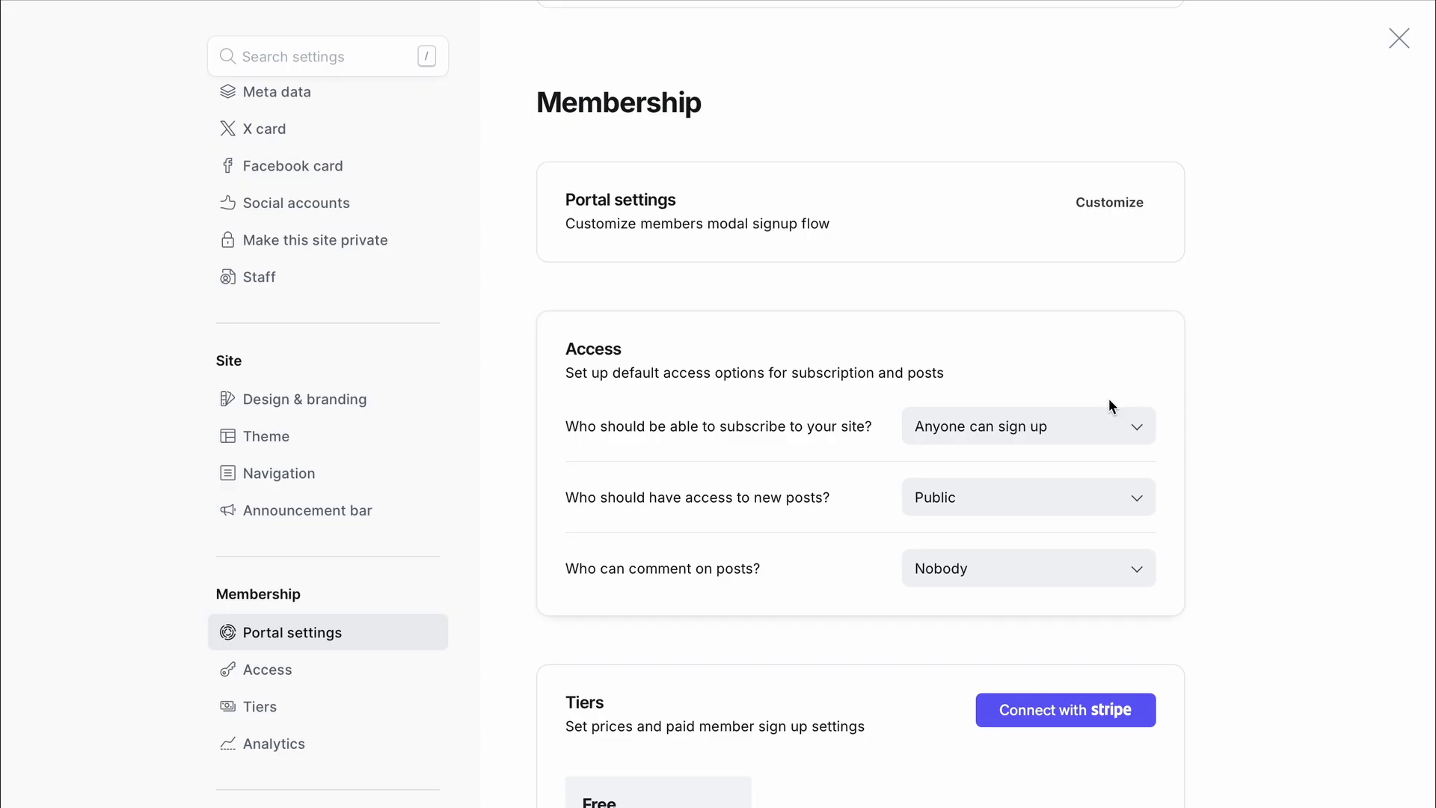
- Review the Membership Access and Tiers sections, highlighting the Tiers heading and description
{"action": "scroll", "coordinate": [1108, 398], "scroll_direction": "down", "scroll_amount": 1}
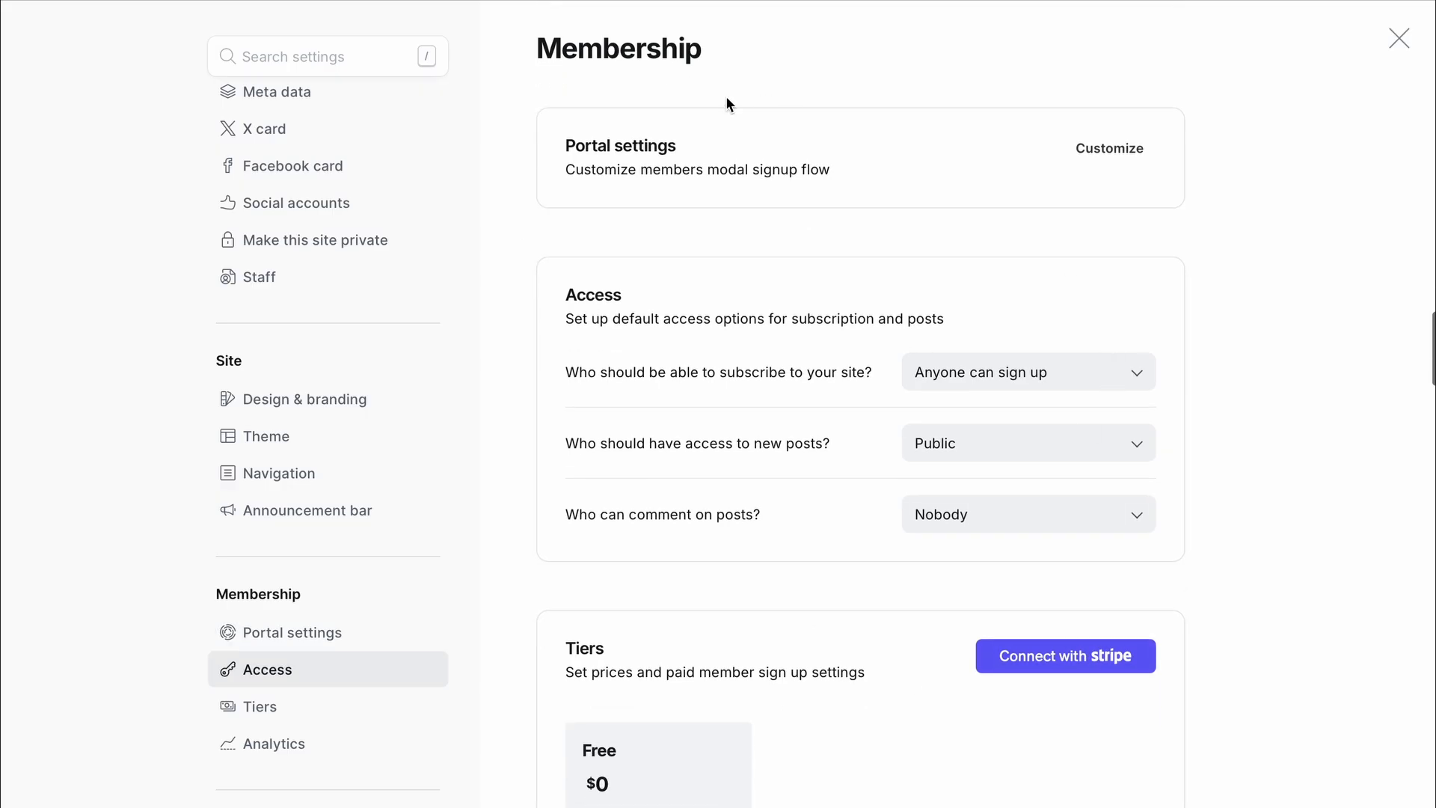
{"action": "scroll", "coordinate": [786, 710], "scroll_direction": "down", "scroll_amount": 1}
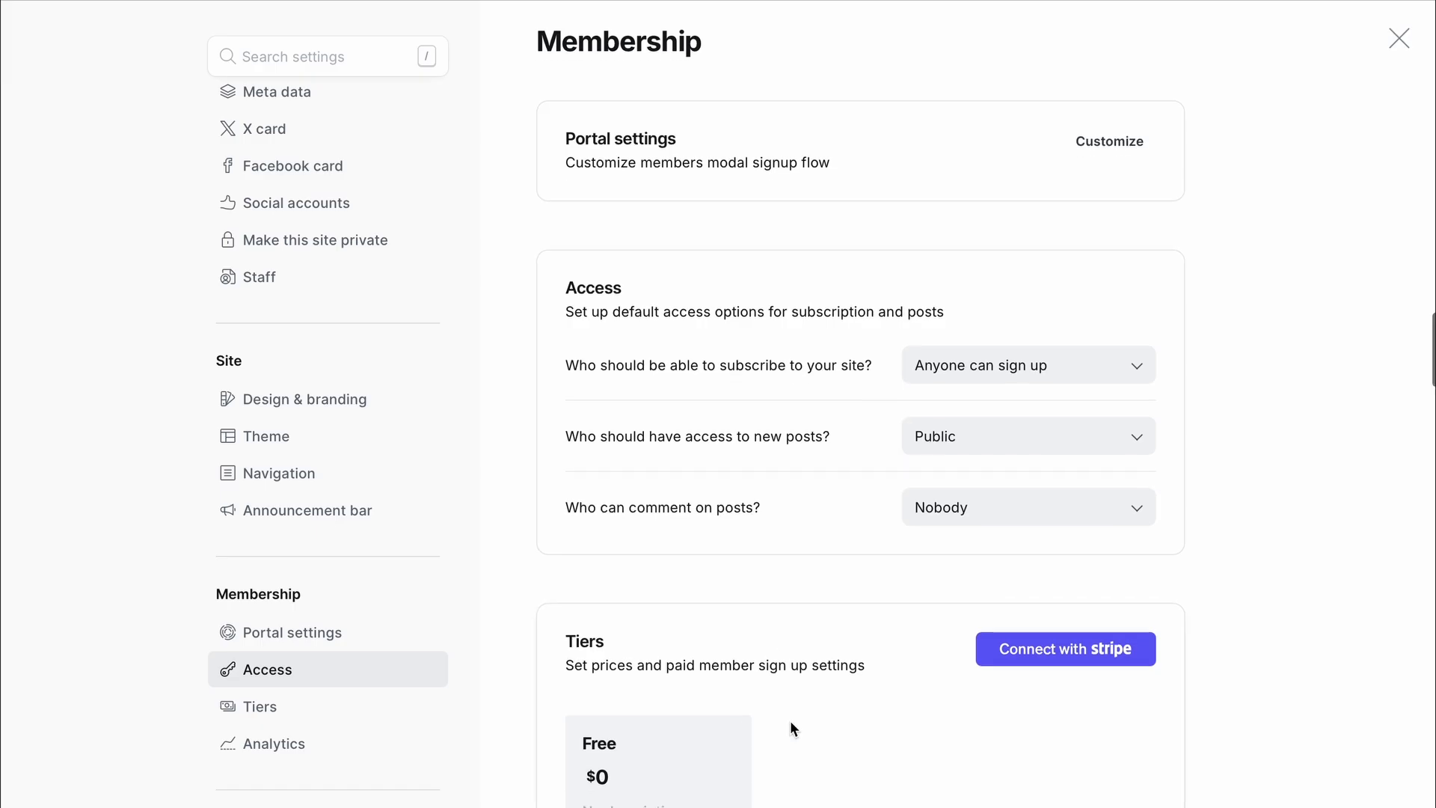
{"action": "scroll", "coordinate": [763, 695], "scroll_direction": "down", "scroll_amount": 1}
{"action": "scroll", "coordinate": [748, 673], "scroll_direction": "down", "scroll_amount": 1}
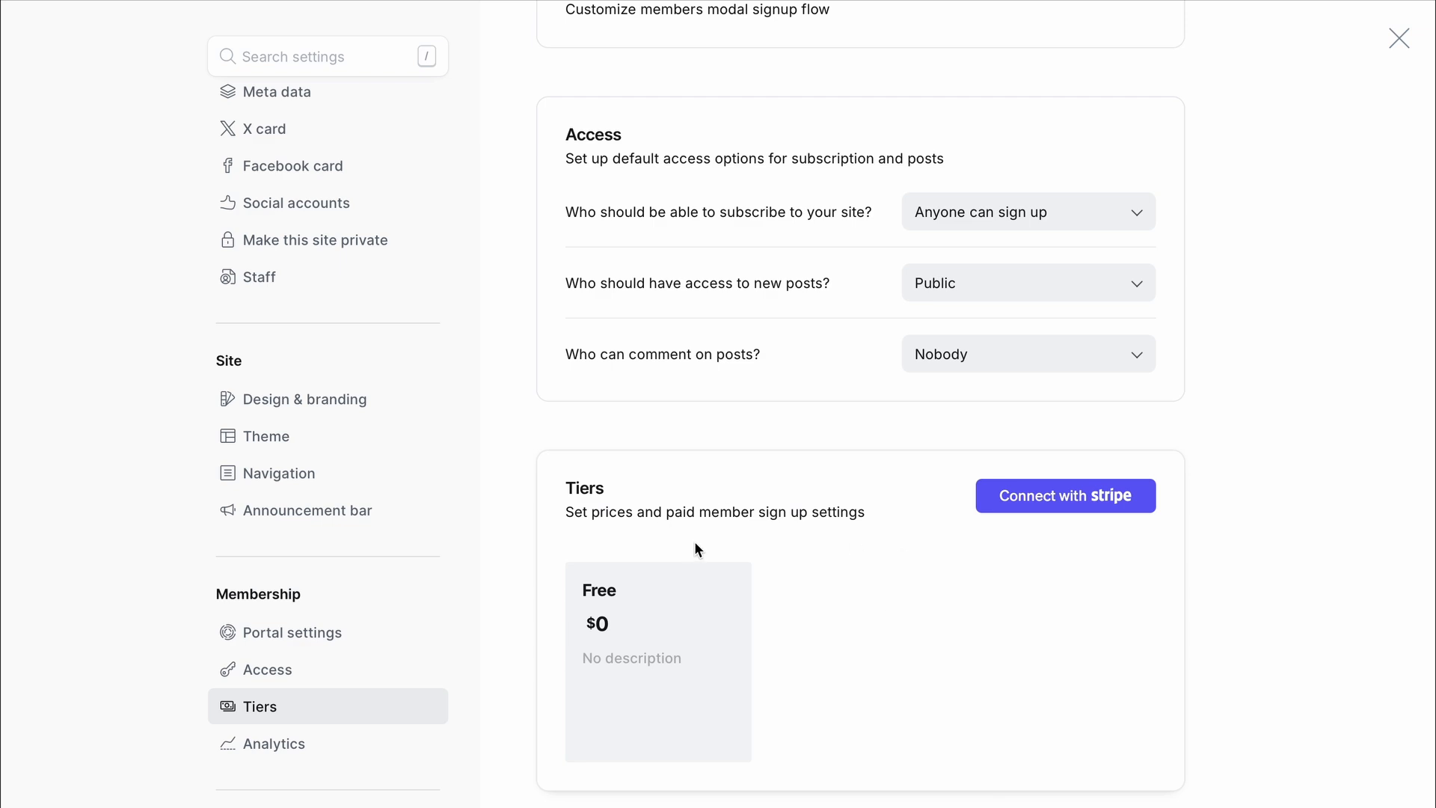
{"action": "scroll", "coordinate": [694, 550], "scroll_direction": "down", "scroll_amount": 1}
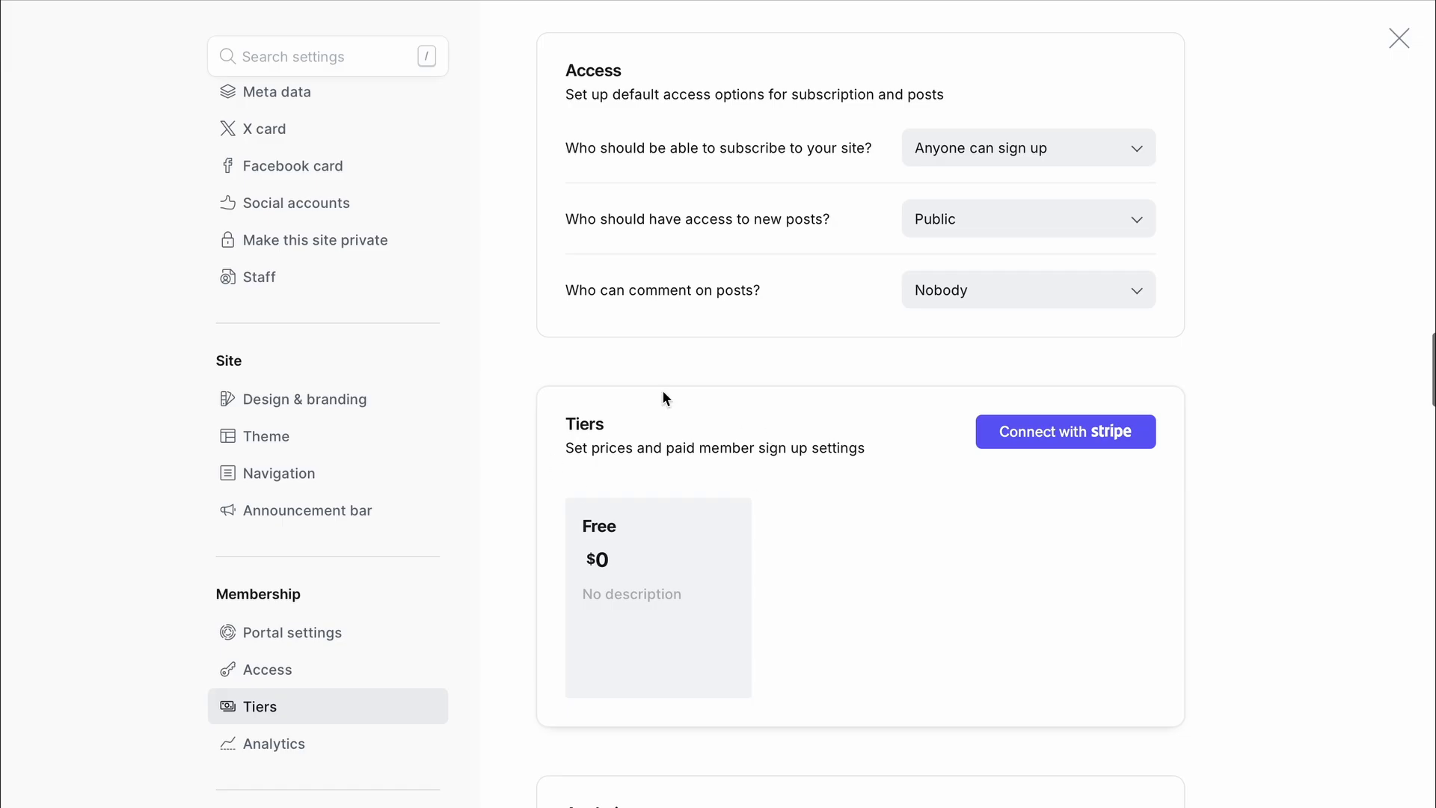
{"action": "left_click_drag", "start_coordinate": [569, 427], "coordinate": [897, 478]}
{"action": "left_click", "coordinate": [939, 481]}
{"action": "scroll", "coordinate": [706, 483], "scroll_direction": "up", "scroll_amount": 1}
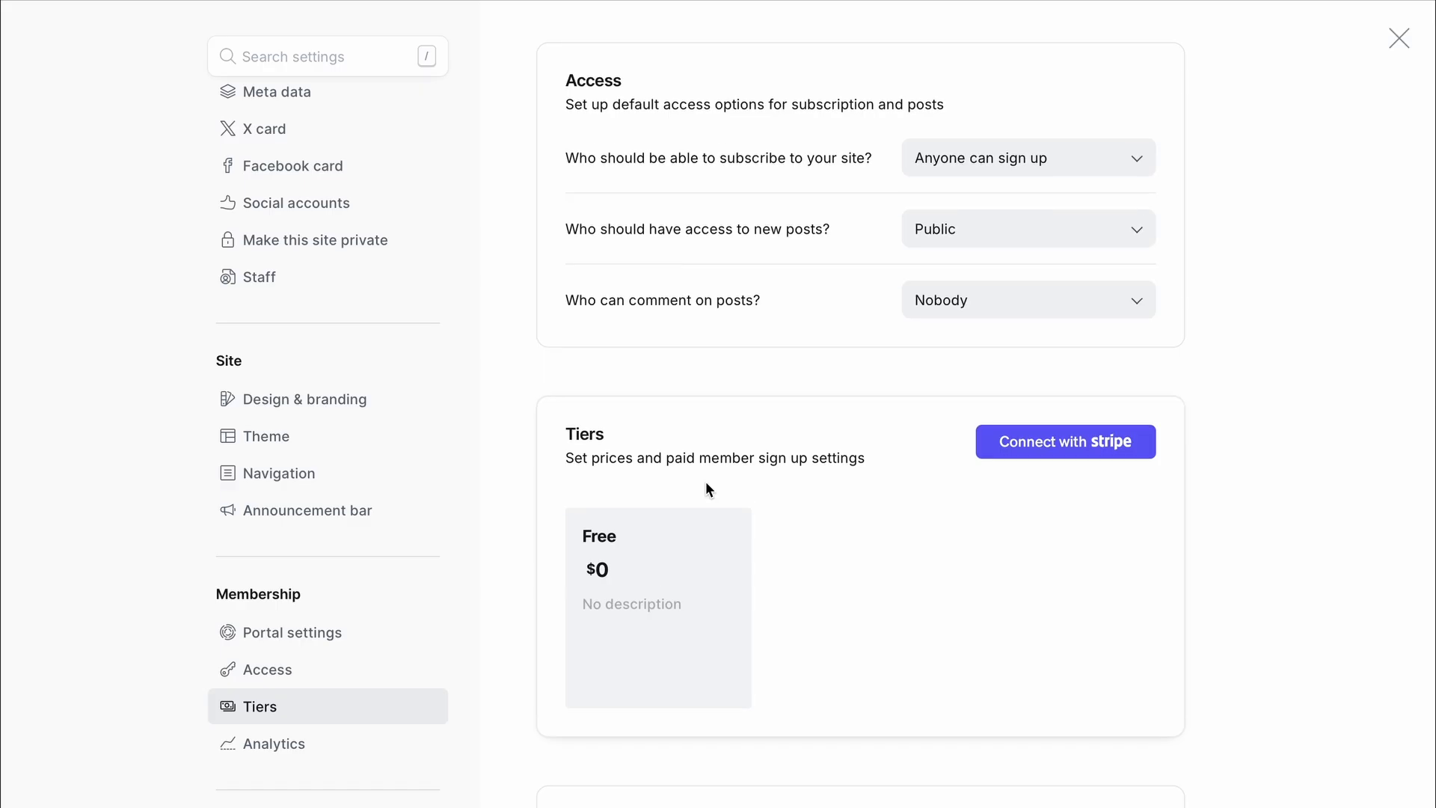
{"action": "scroll", "coordinate": [706, 485], "scroll_direction": "up", "scroll_amount": 2}
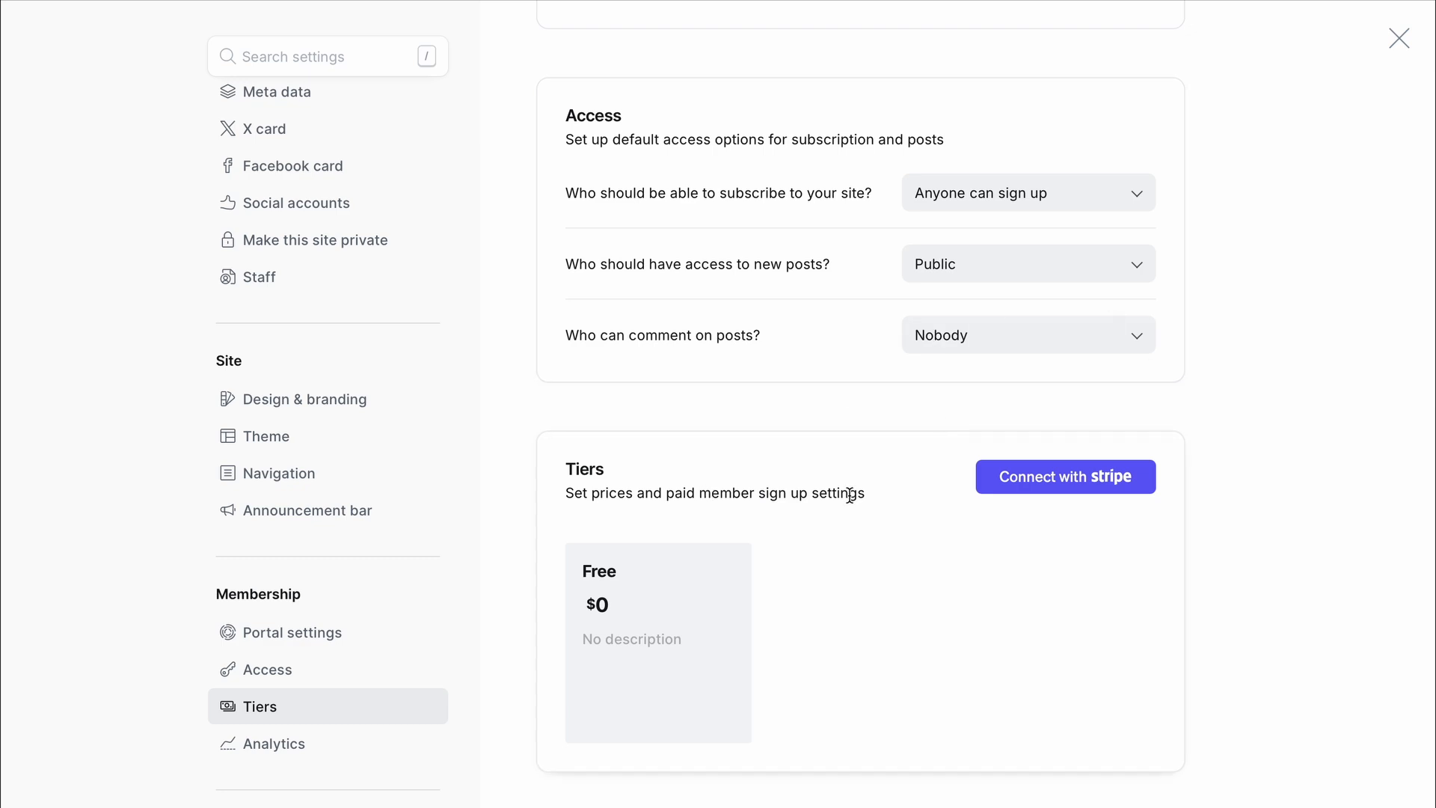
{"action": "scroll", "coordinate": [1221, 357], "scroll_direction": "up", "scroll_amount": 1}
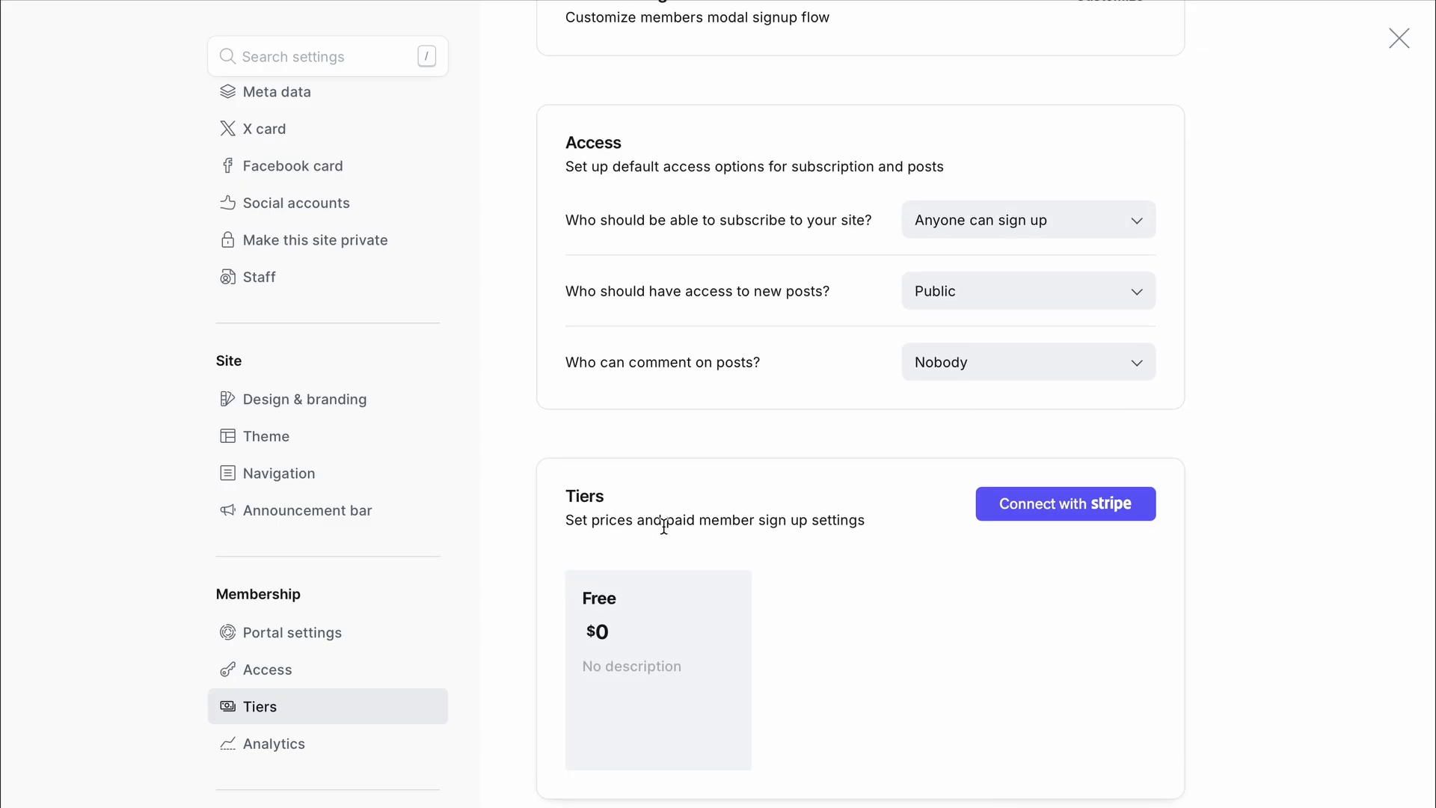
{"action": "left_click_drag", "start_coordinate": [629, 524], "coordinate": [802, 521]}
{"action": "left_click", "coordinate": [799, 519]}
- Scroll back up and open the Portal signup customization
{"action": "scroll", "coordinate": [798, 520], "scroll_direction": "up", "scroll_amount": 1}
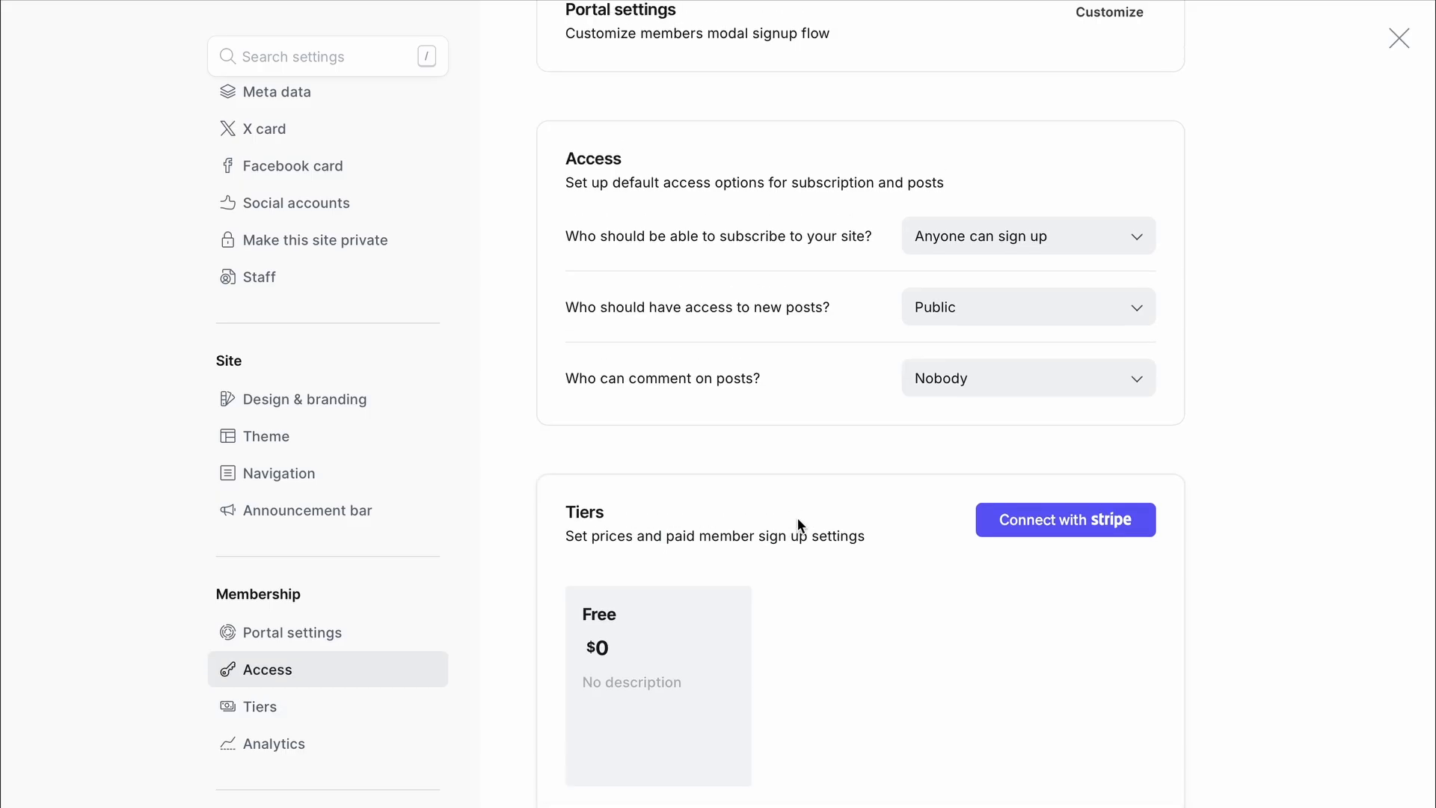
{"action": "scroll", "coordinate": [798, 519], "scroll_direction": "up", "scroll_amount": 3}
{"action": "scroll", "coordinate": [799, 520], "scroll_direction": "up", "scroll_amount": 2}
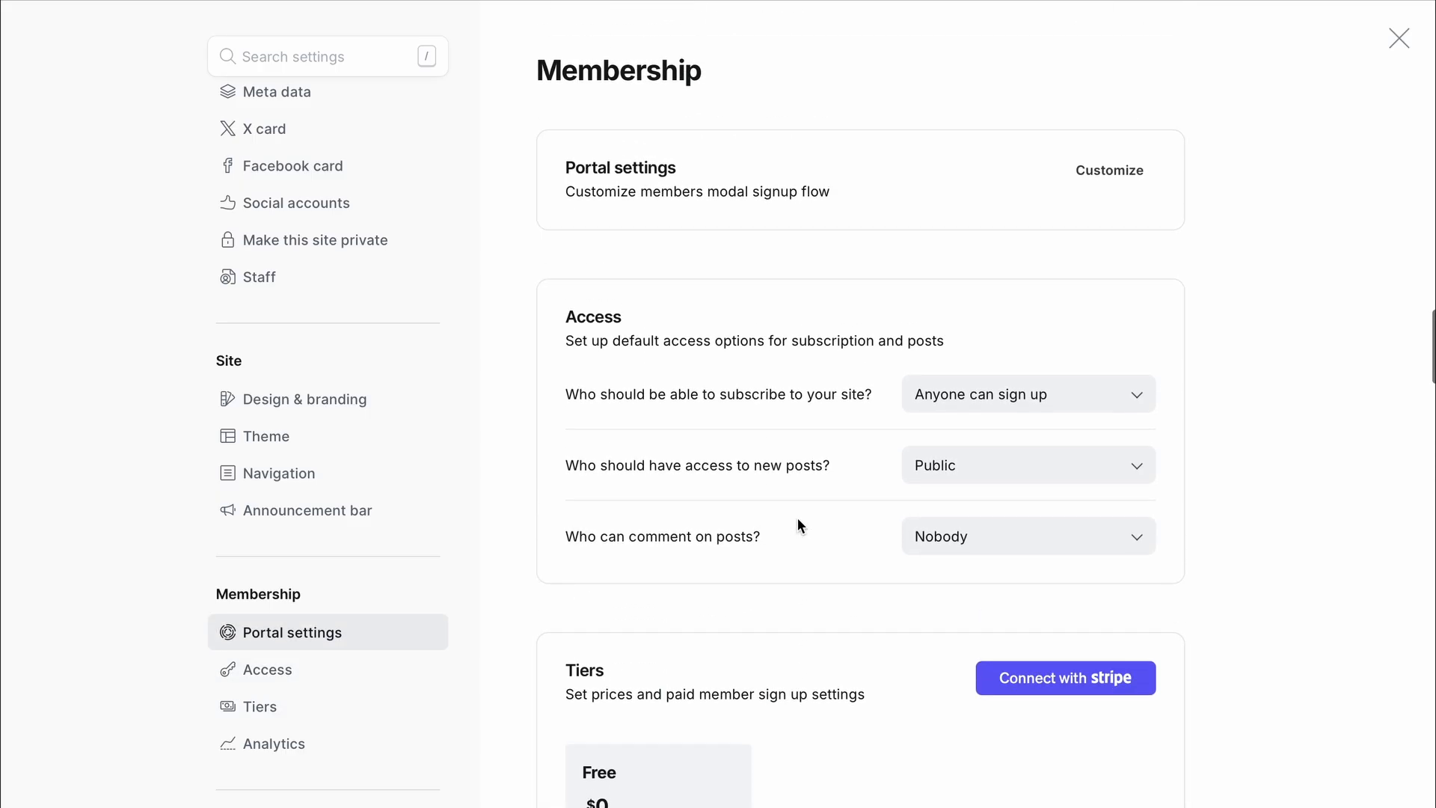
{"action": "left_click", "coordinate": [1119, 175]}
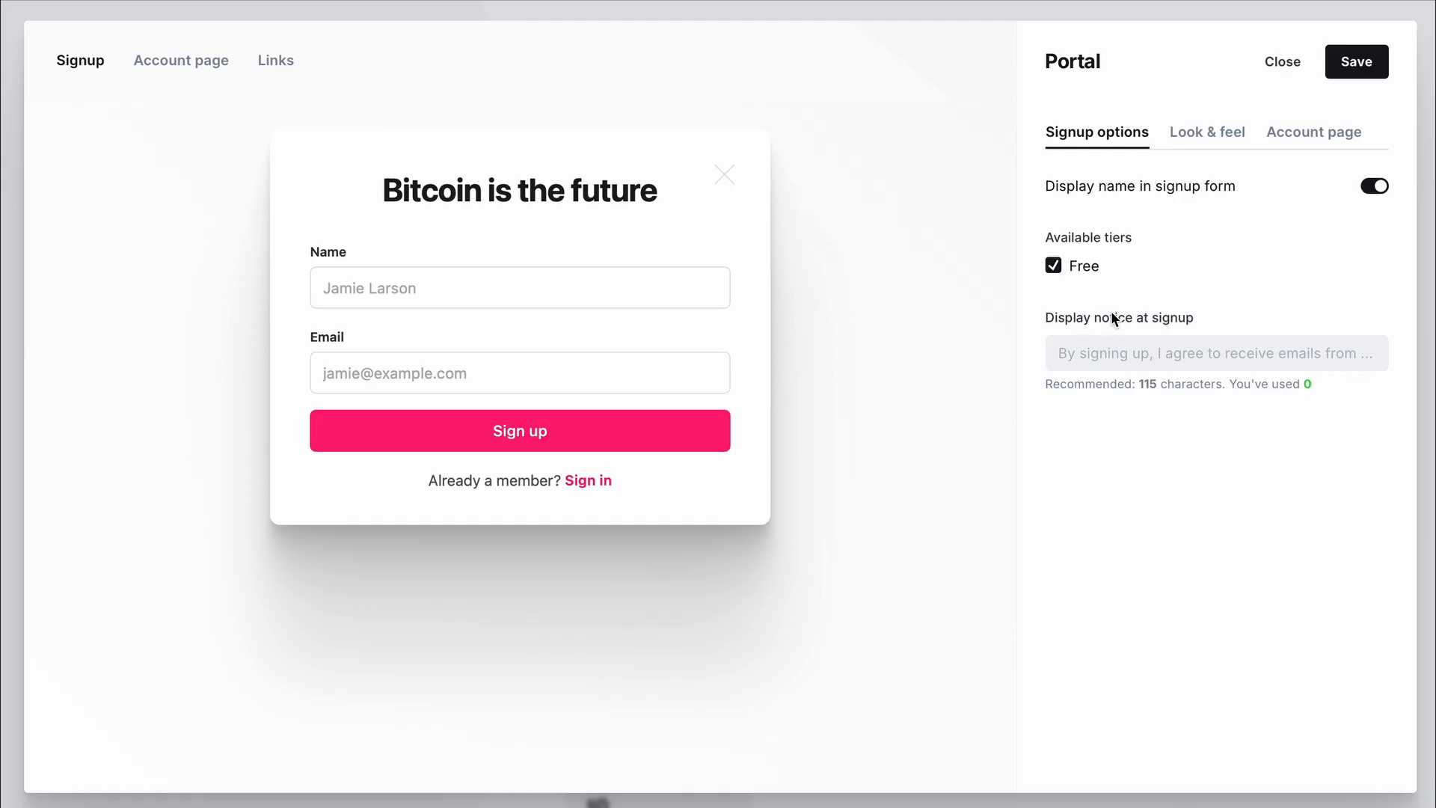
- Enter the signup notice 'If you want to pay subscription in Bitcoin, please follow this link'
{"action": "left_click", "coordinate": [1097, 355]}
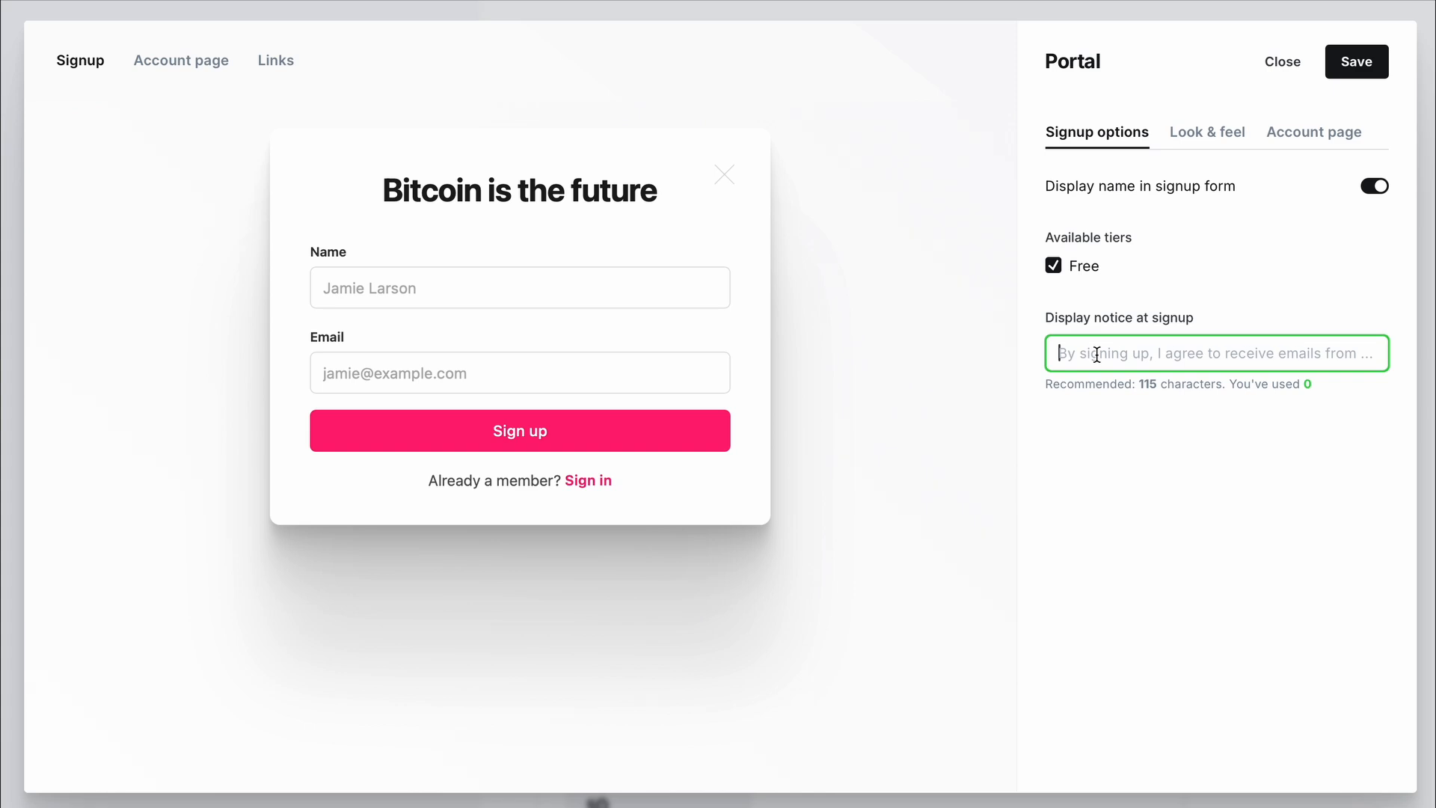
{"action": "type", "text": "F"}
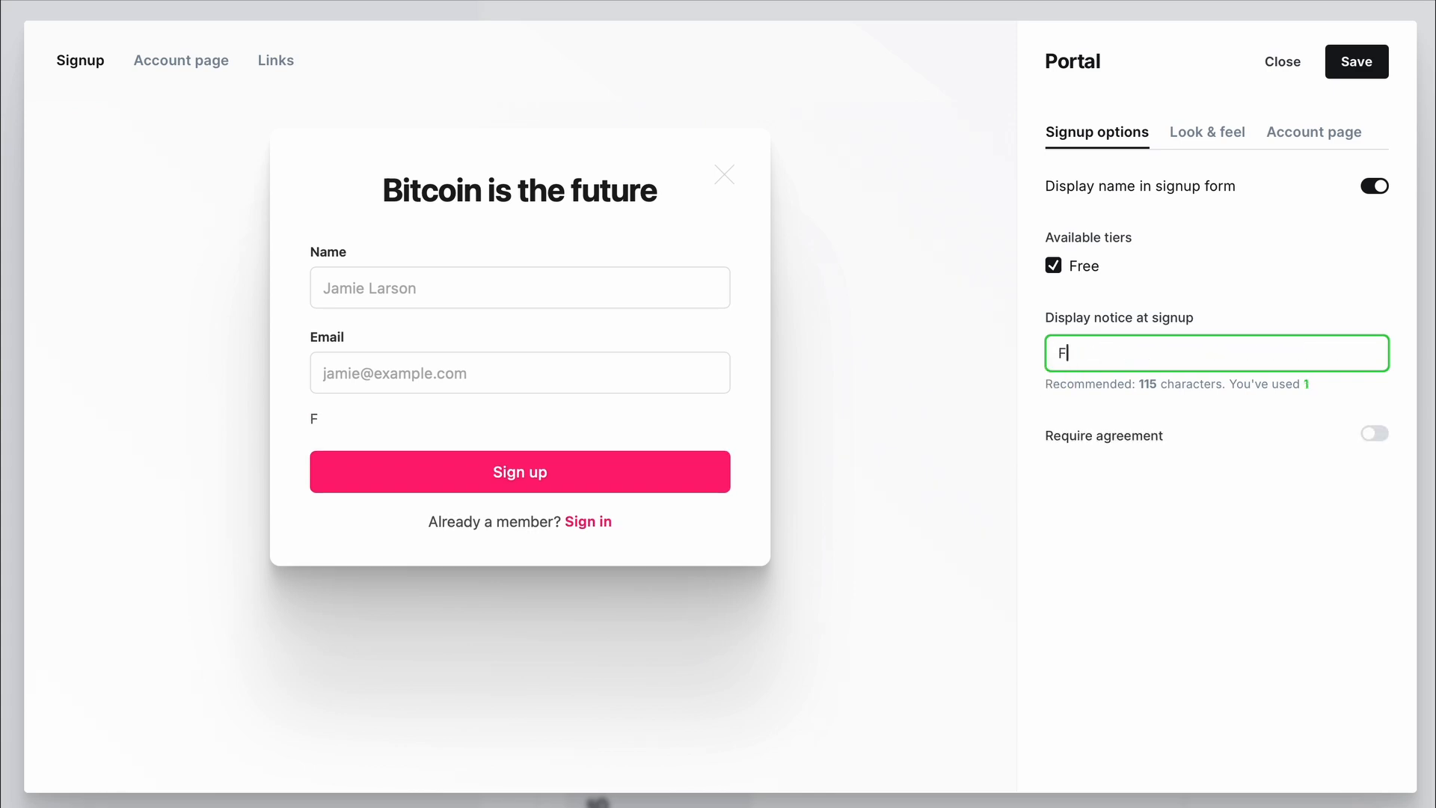
{"action": "type", "text": "or "}
{"action": "type", "text": "p"}
{"action": "key", "text": "BackSpace"}
{"action": "type", "text": "s"}
{"action": "key", "text": "BackSpace"}
{"action": "key", "text": "BackSpace"}
{"action": "key", "text": "BackSpace"}
{"action": "key", "text": "BackSpace"}
{"action": "key", "text": "BackSpace"}
{"action": "type", "text": "If you want to pay "}
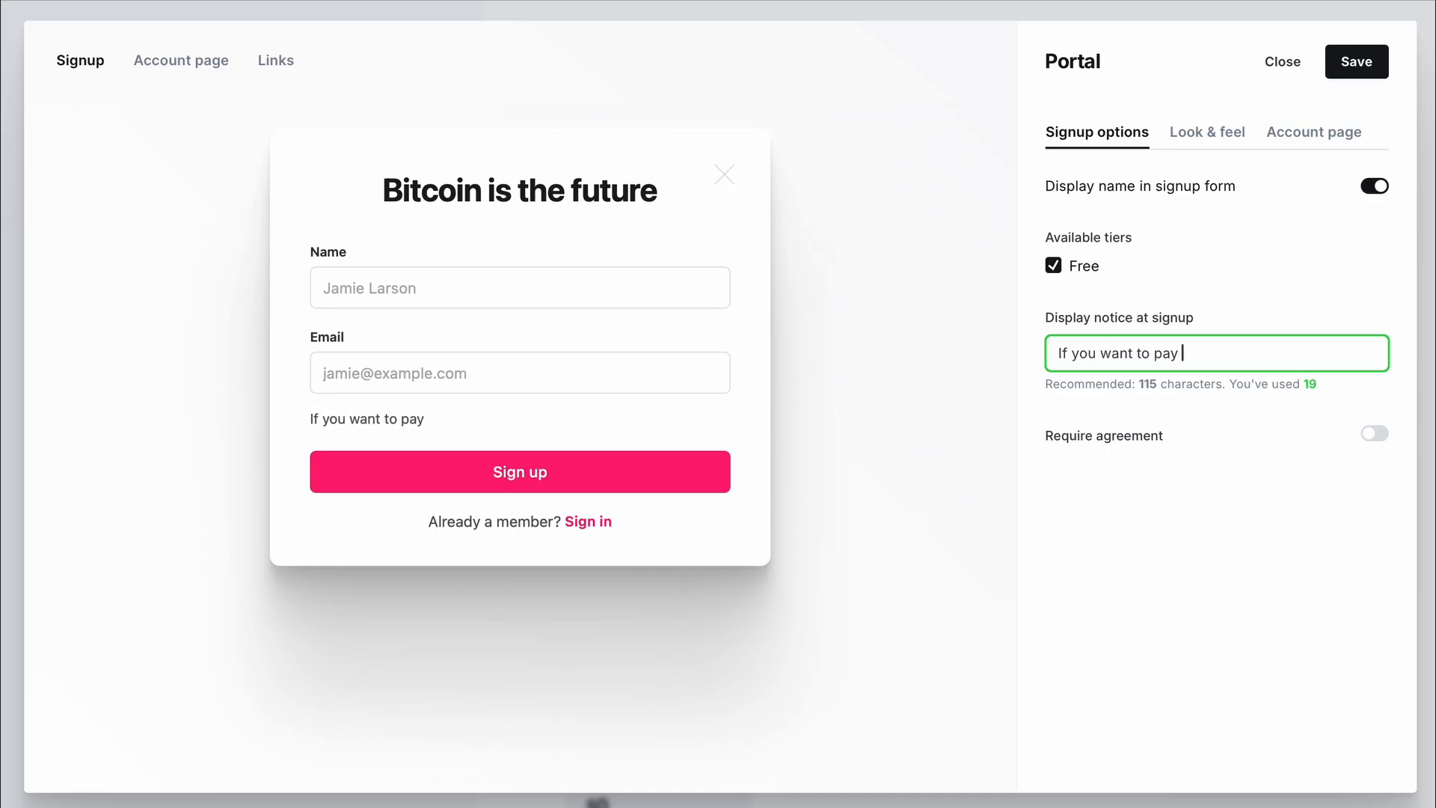
{"action": "type", "text": "subscription in bit"}
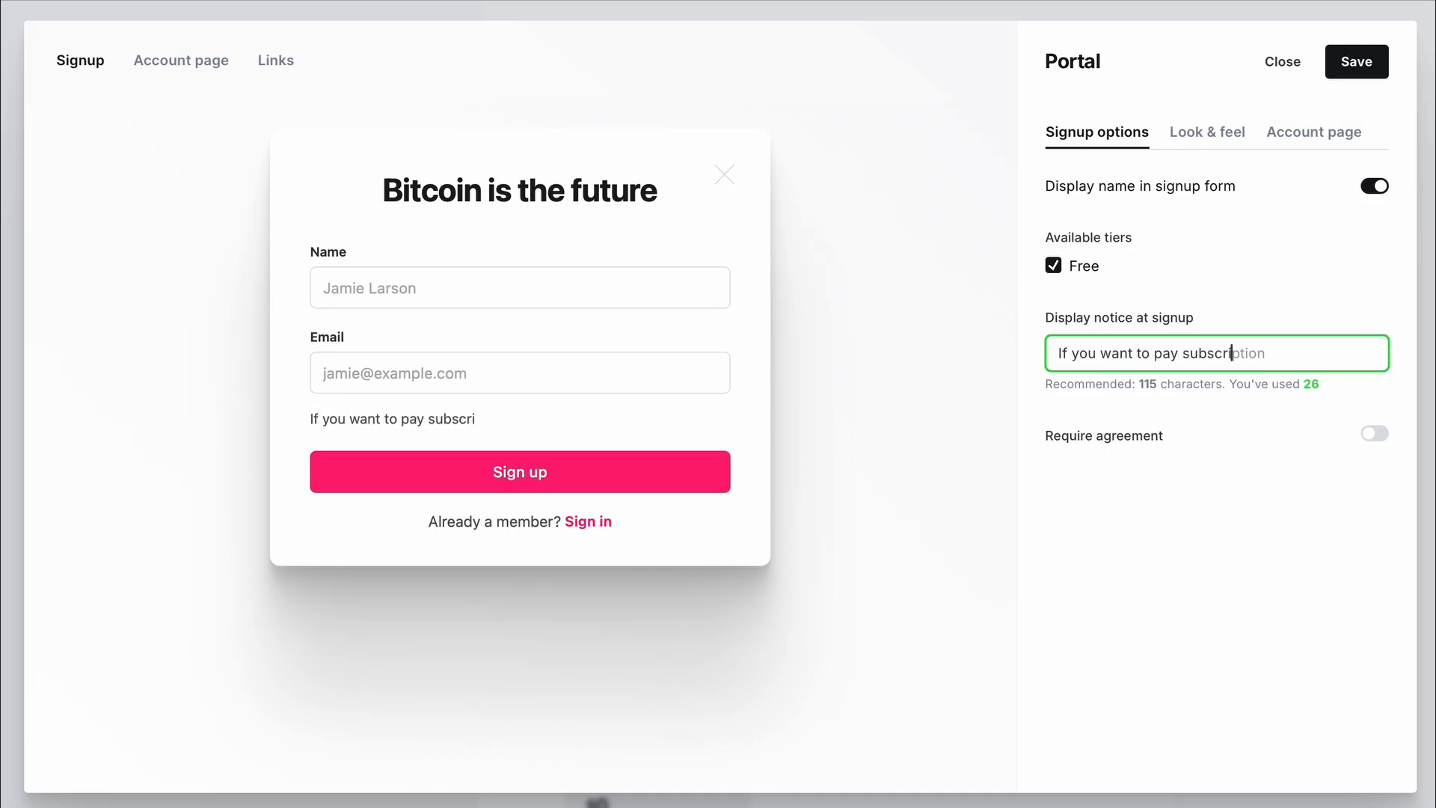
{"action": "key", "text": "BackSpace"}
{"action": "key", "text": "BackSpace"}
{"action": "key", "text": "BackSpace"}
{"action": "type", "text": "Bitcoin, plea"}
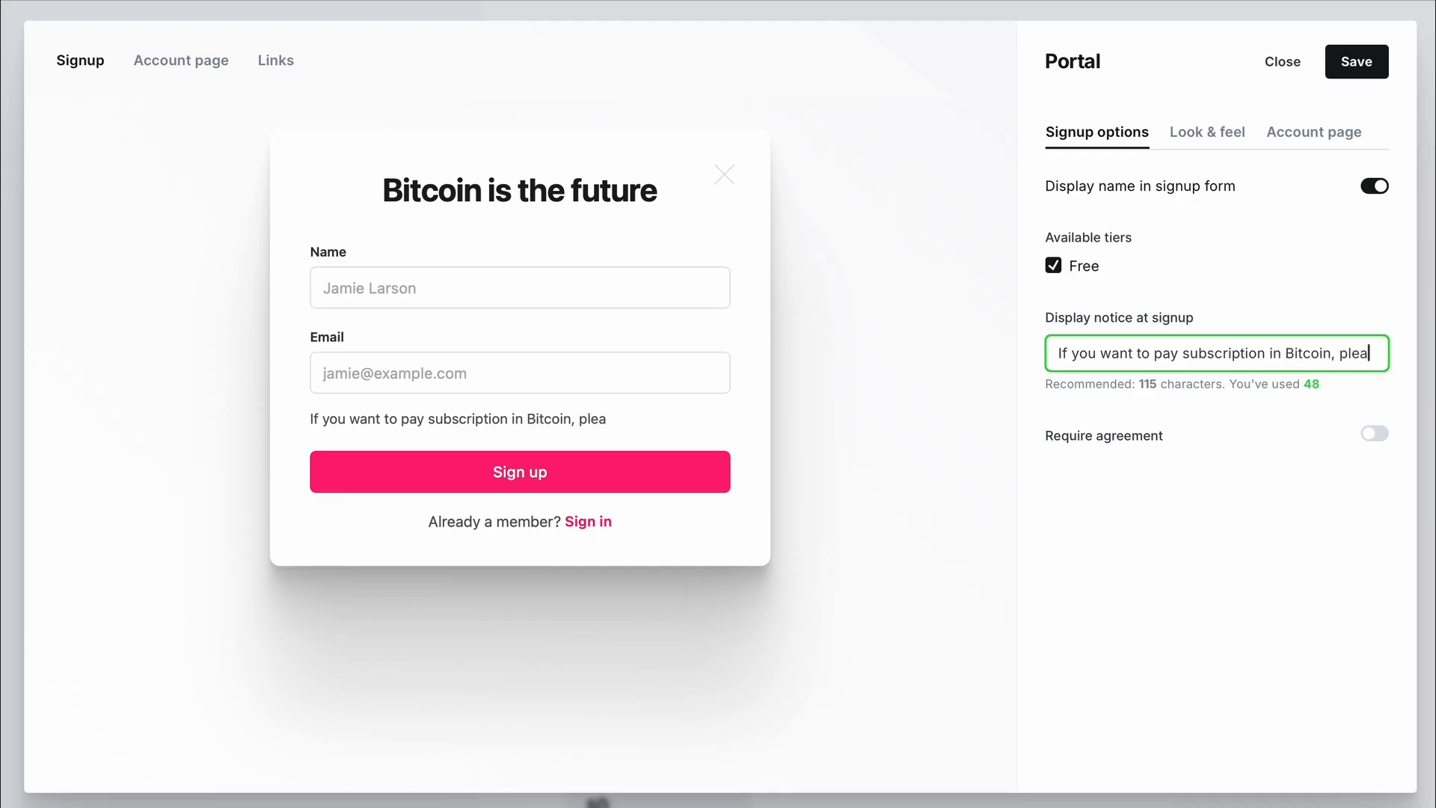
{"action": "type", "text": "se follow this"}
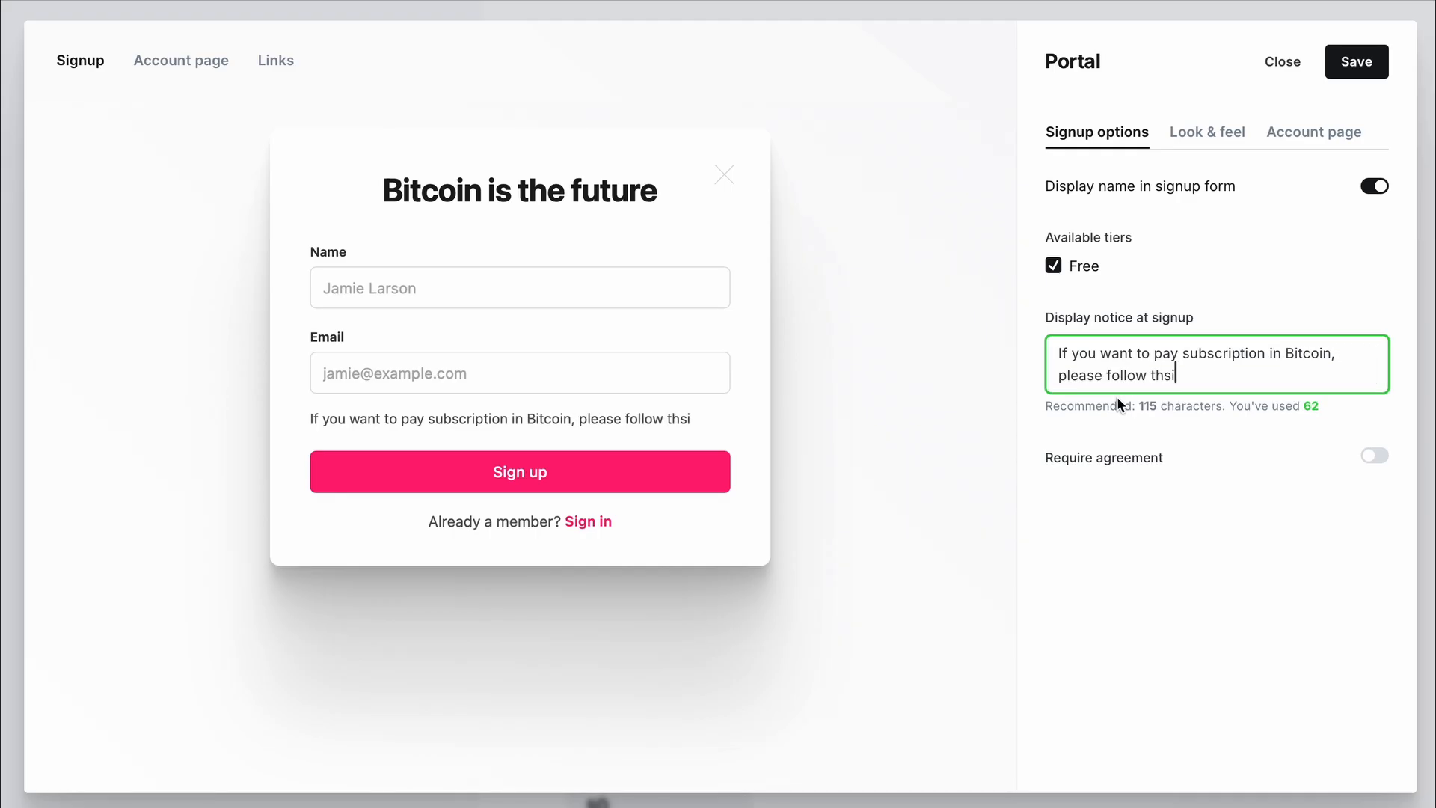
{"action": "type", "text": " link"}
{"action": "type", "text": "https://testing.btcpay.tech/plugins/EGUFBq7f7sBFRa2nuHZwZM11s7n7scs7ZMGi3R5JSHFq/ghost/public/create-member"}
{"action": "mouse_move", "coordinate": [1150, 414]}
{"action": "key", "text": "ctrl+z"}
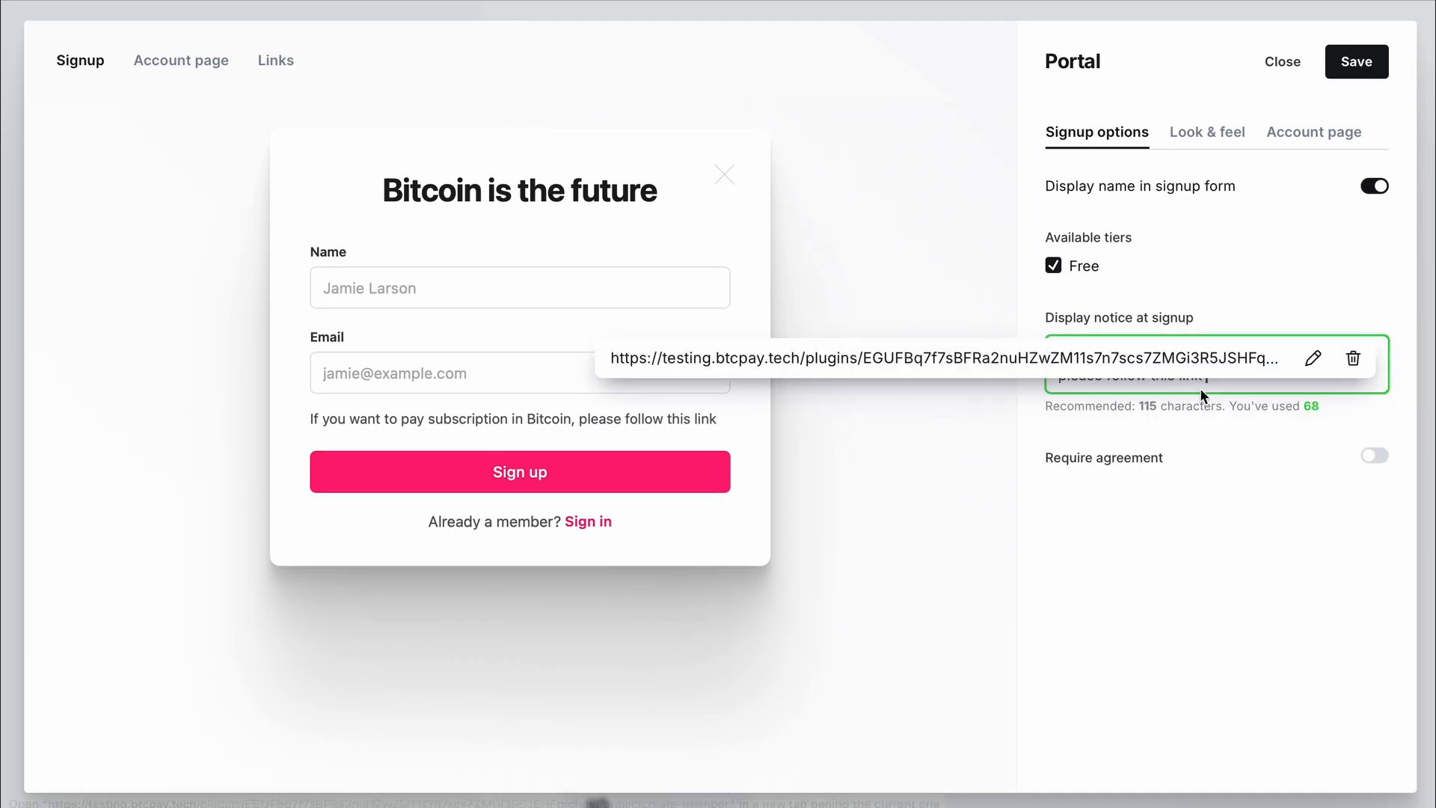
- Link 'follow this link' to the pasted BTCPay create-member URL, then save and close the Portal customization
{"action": "left_click_drag", "start_coordinate": [1207, 375], "coordinate": [1105, 369]}
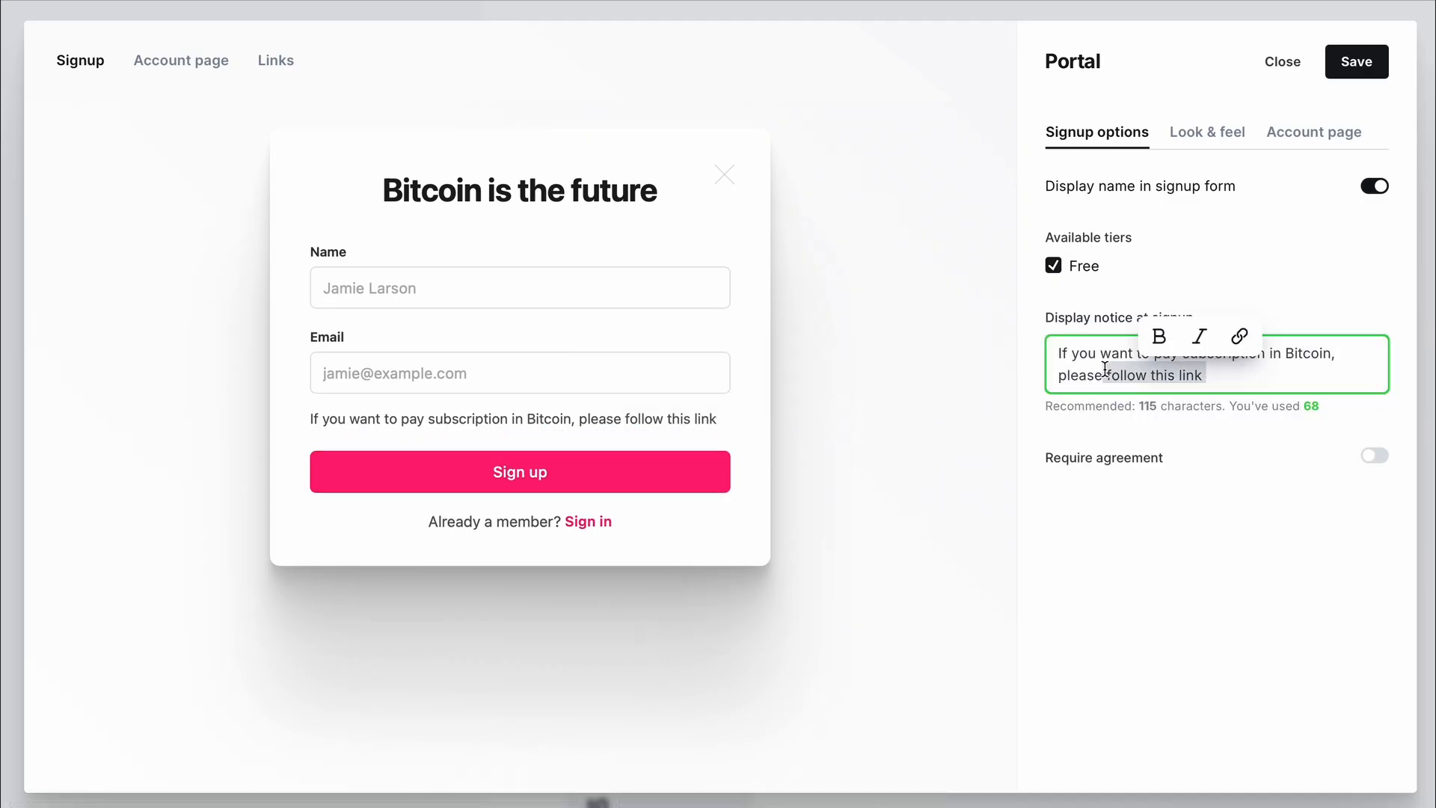
{"action": "left_click", "coordinate": [1241, 338]}
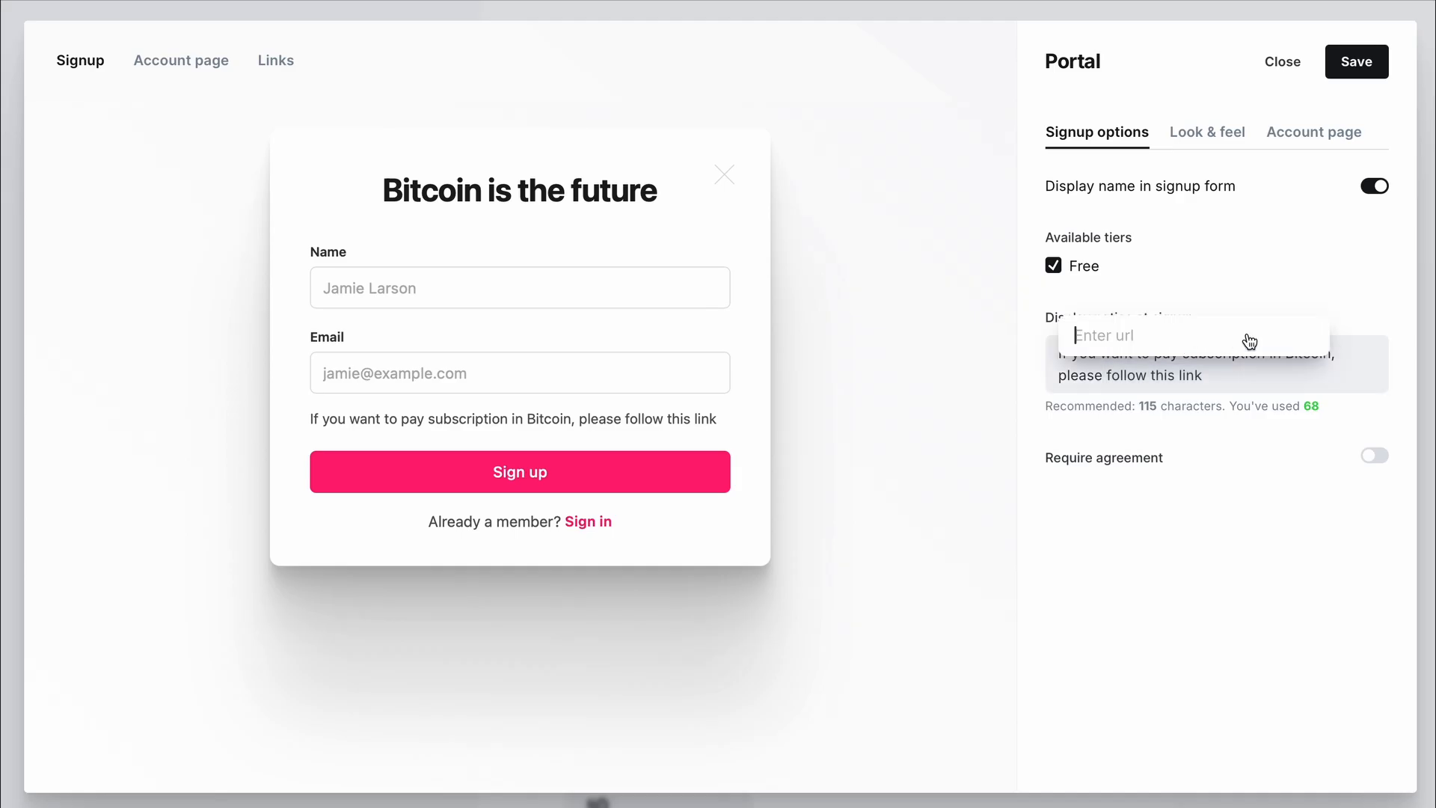
{"action": "key", "text": "ctrl+v"}
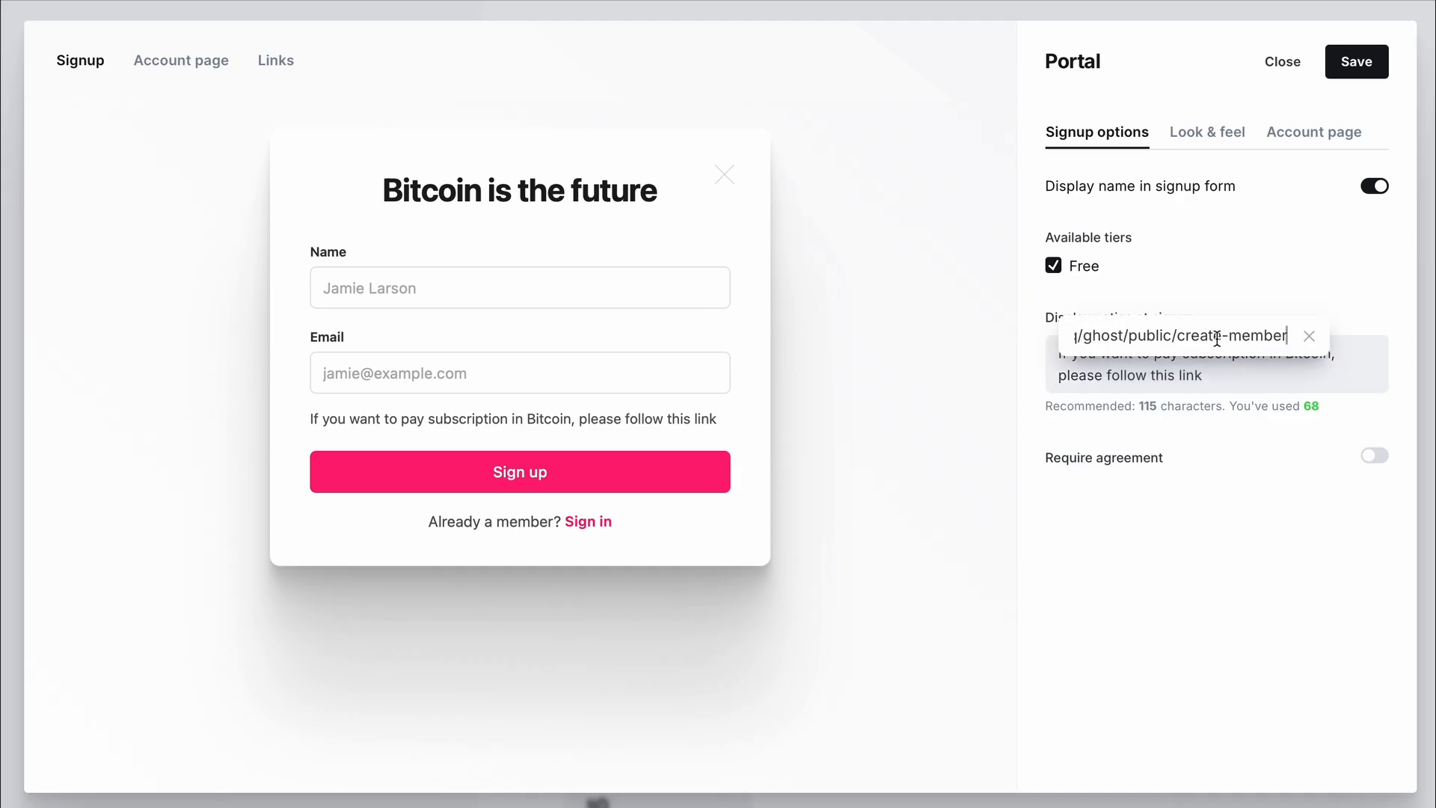
{"action": "key", "text": "Return"}
{"action": "mouse_move", "coordinate": [1205, 382]}
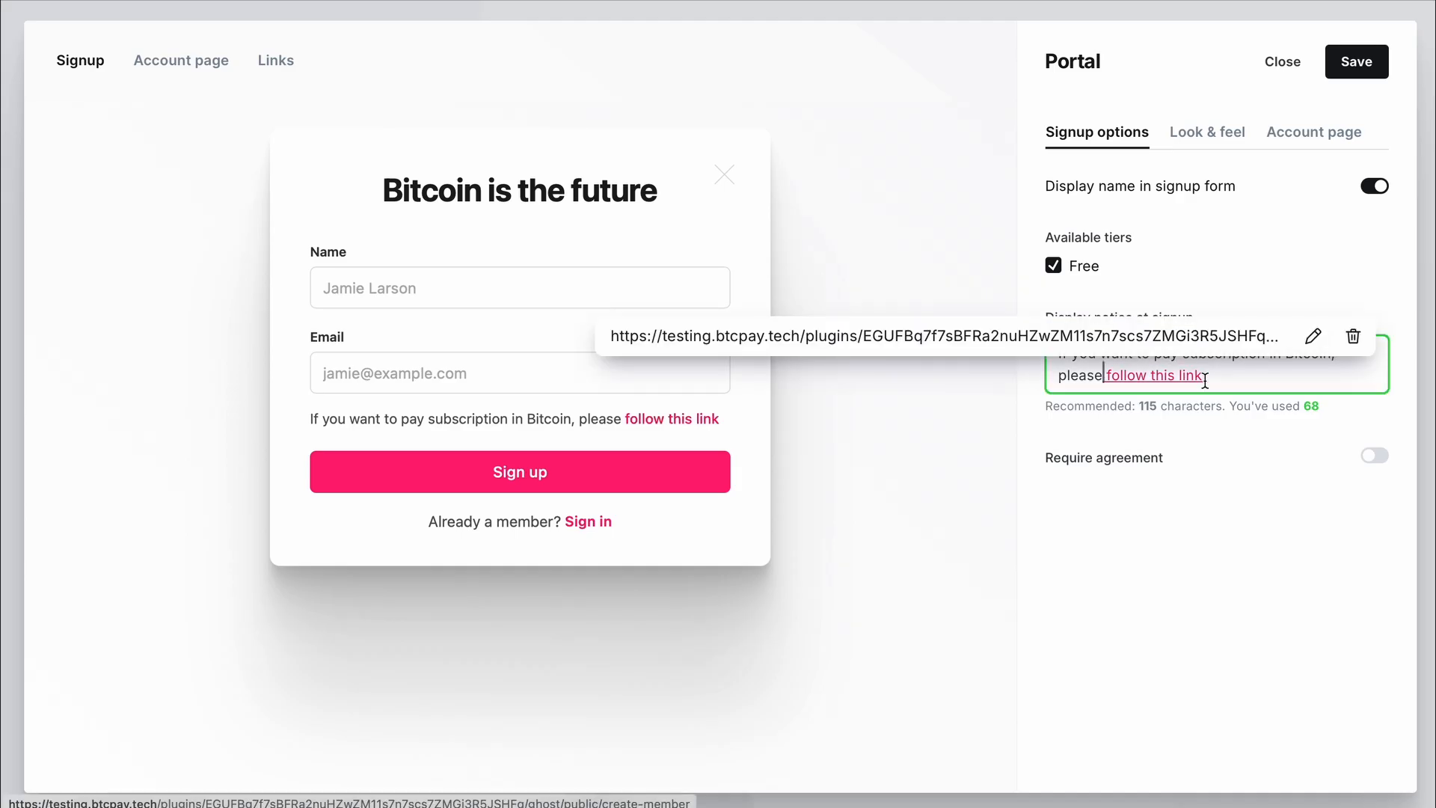
{"action": "left_click", "coordinate": [1161, 510]}
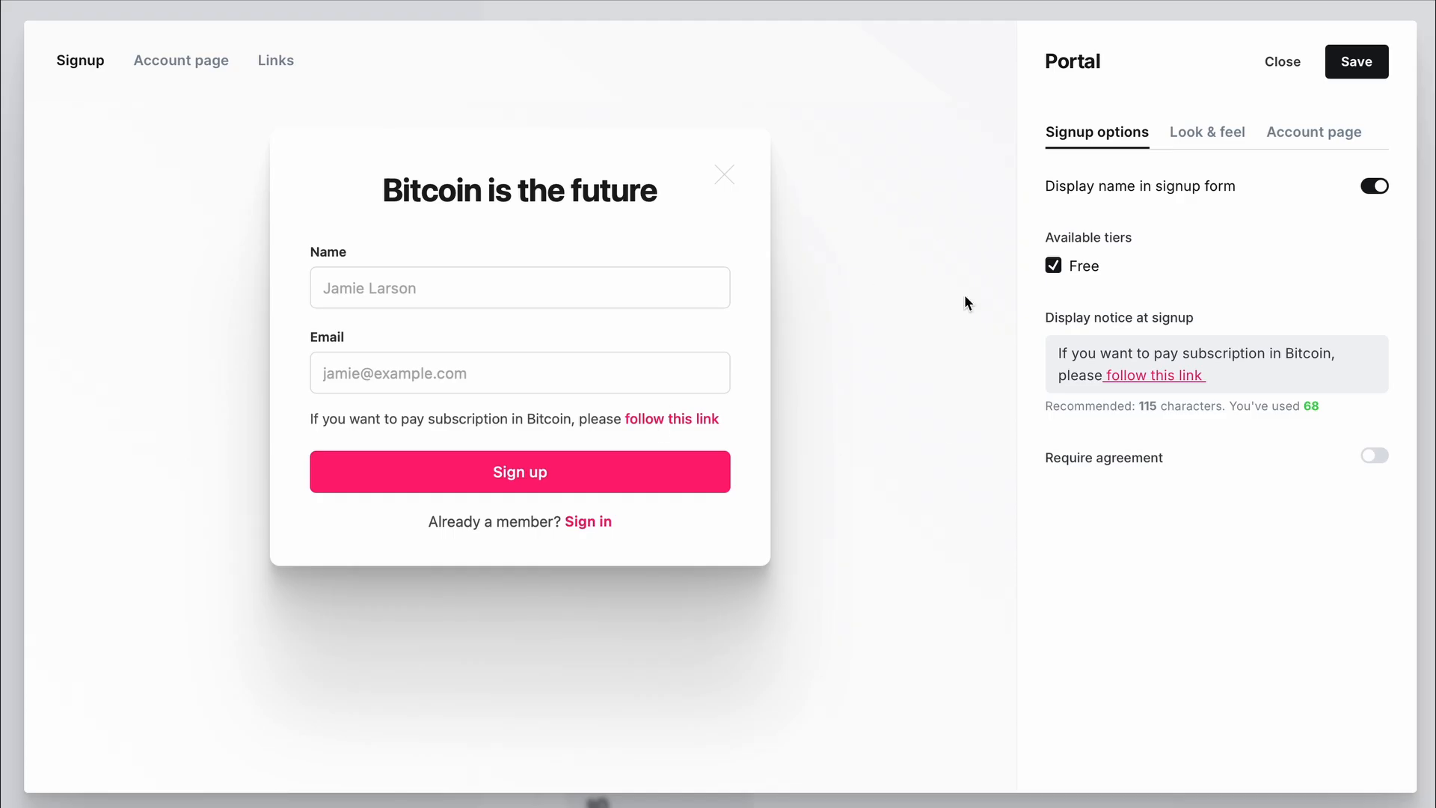
{"action": "left_click", "coordinate": [1353, 66]}
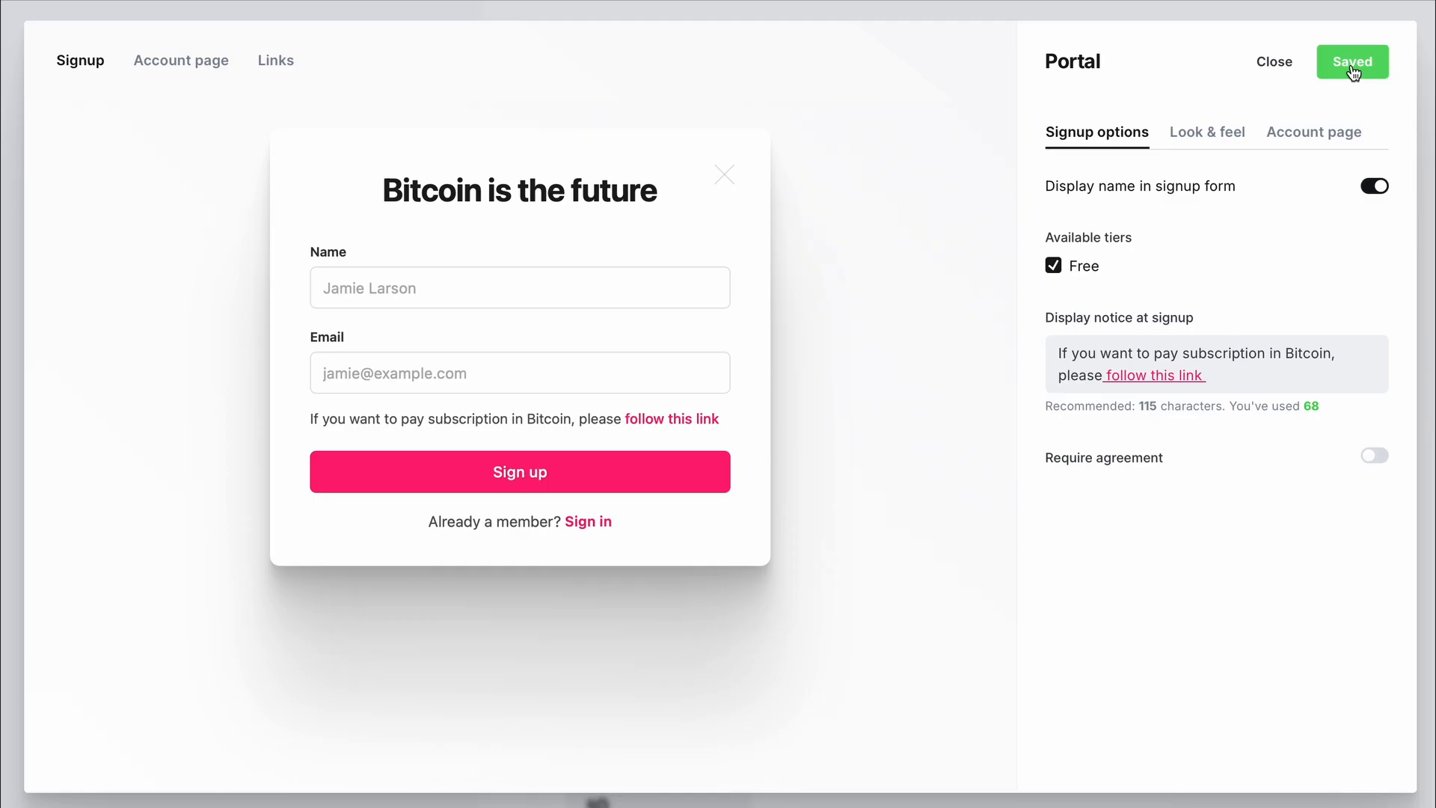
{"action": "left_click", "coordinate": [1267, 75]}
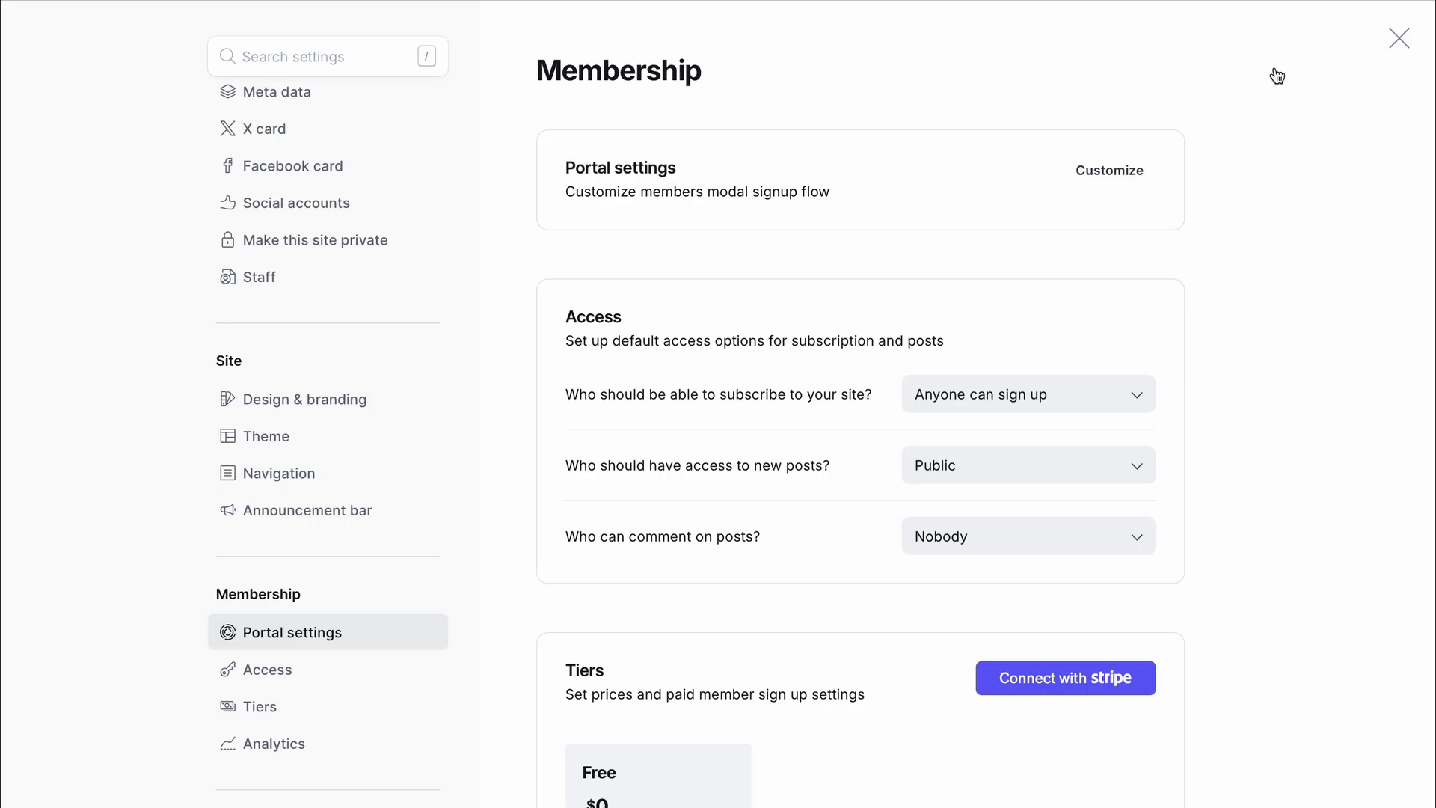
- Switch to the browser tab showing the BTCPay Server Ghost plugin page
{"action": "left_click", "coordinate": [939, 2]}
- Copy the Webhook Url from BTCPay's Ghost plugin page
{"action": "scroll", "coordinate": [747, 213], "scroll_direction": "down", "scroll_amount": 2}
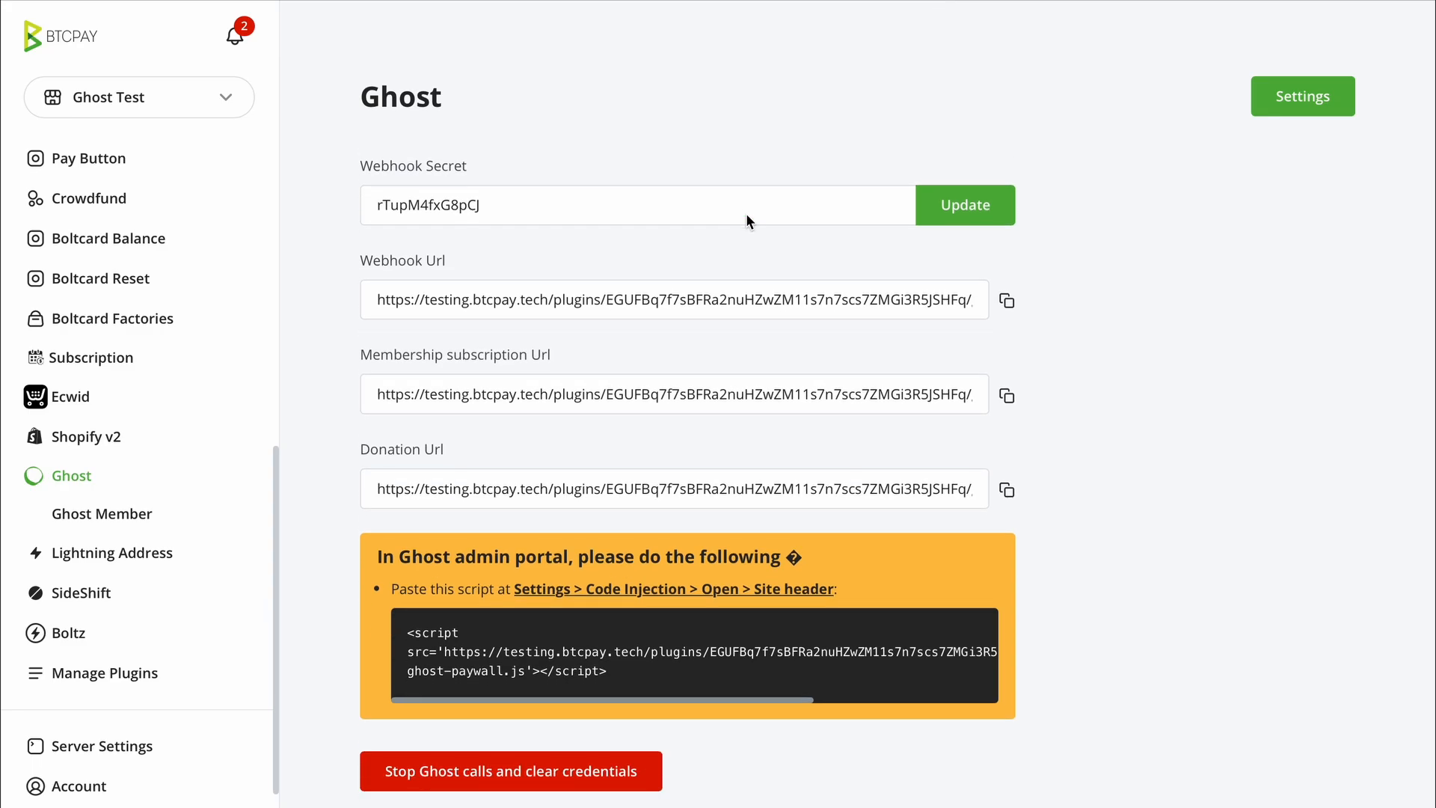
{"action": "left_click_drag", "start_coordinate": [446, 286], "coordinate": [359, 289]}
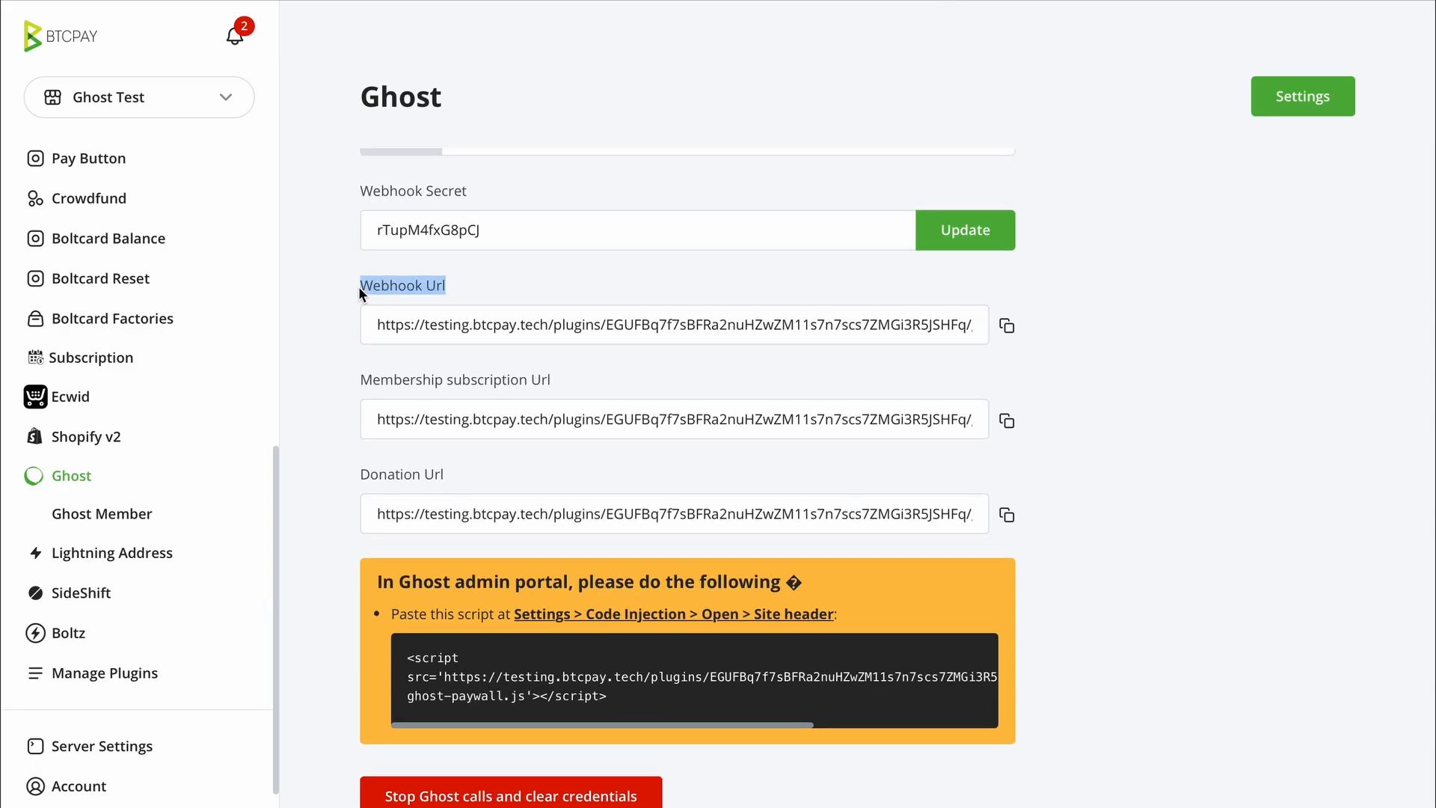
{"action": "left_click", "coordinate": [1006, 326]}
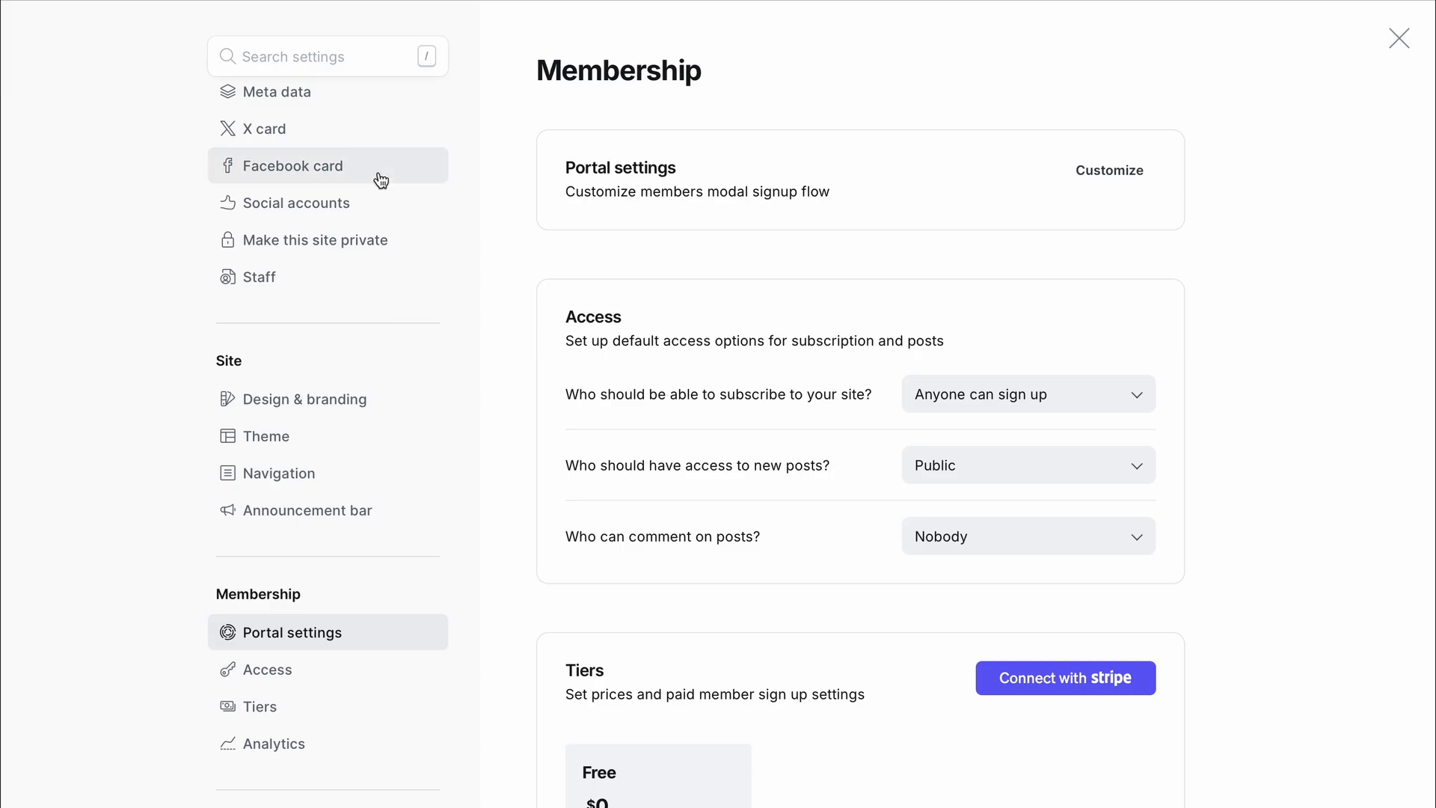
- Go to Integrations > Custom > BTCPay Server and start adding a webhook
{"action": "scroll", "coordinate": [304, 307], "scroll_direction": "down", "scroll_amount": 10}
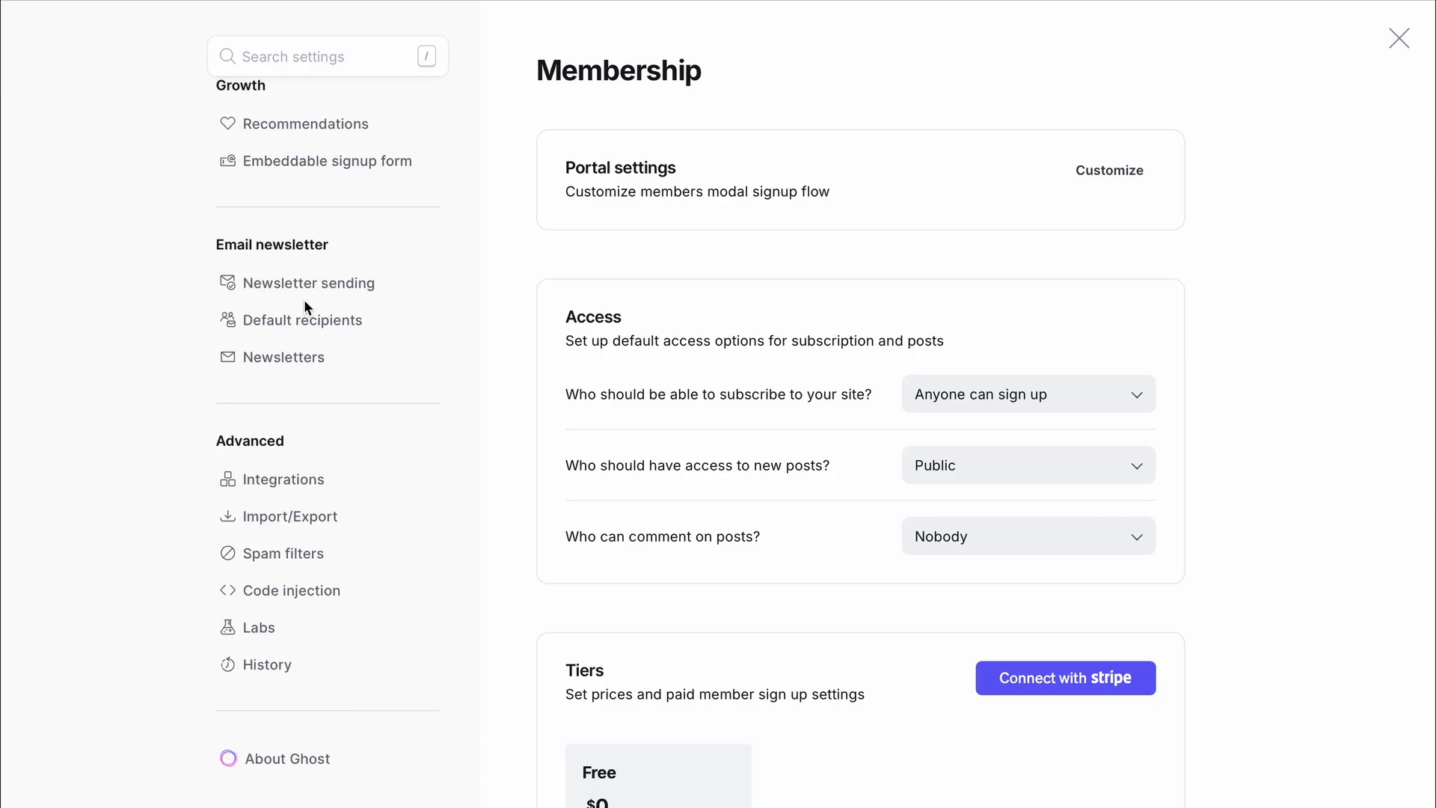
{"action": "left_click", "coordinate": [299, 477]}
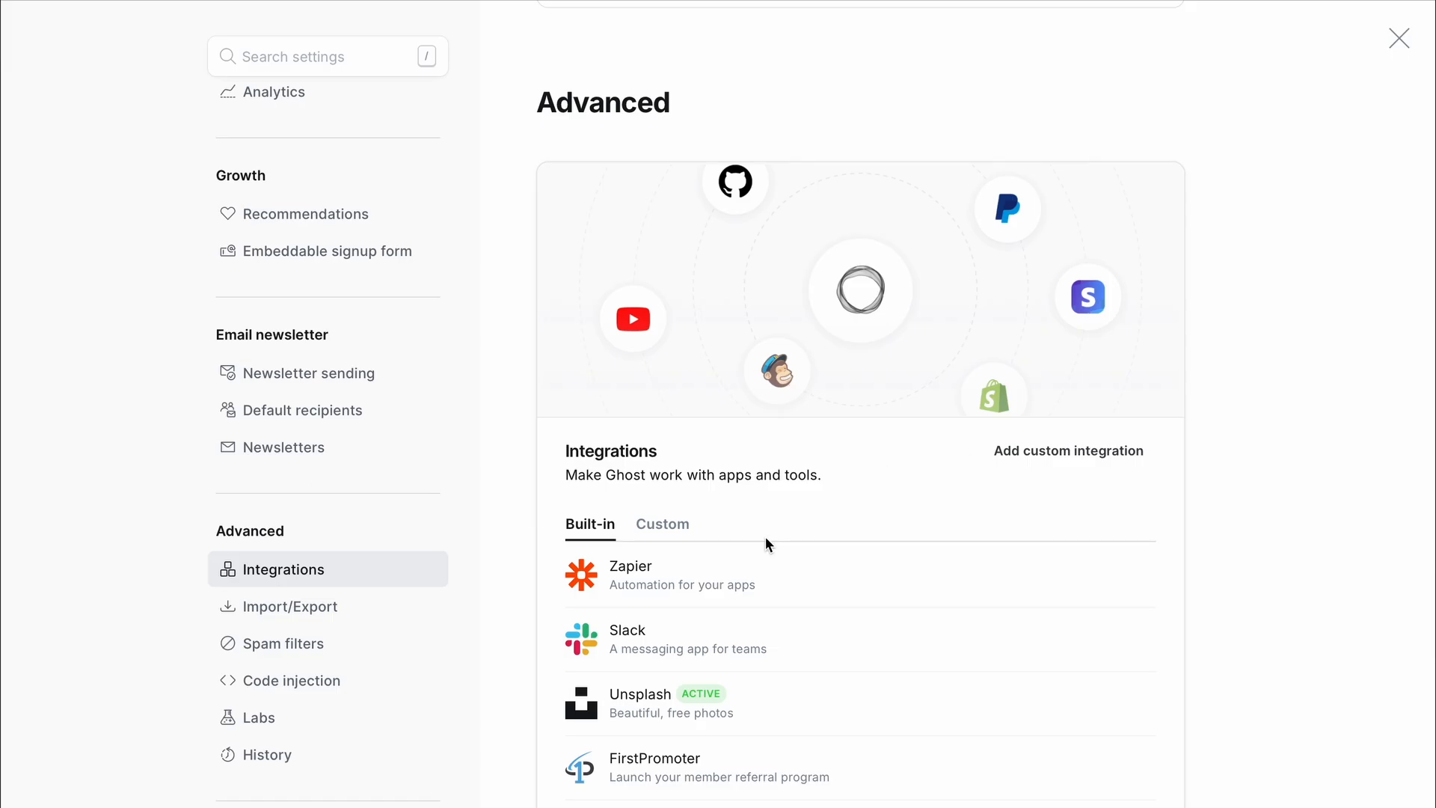
{"action": "left_click", "coordinate": [683, 535]}
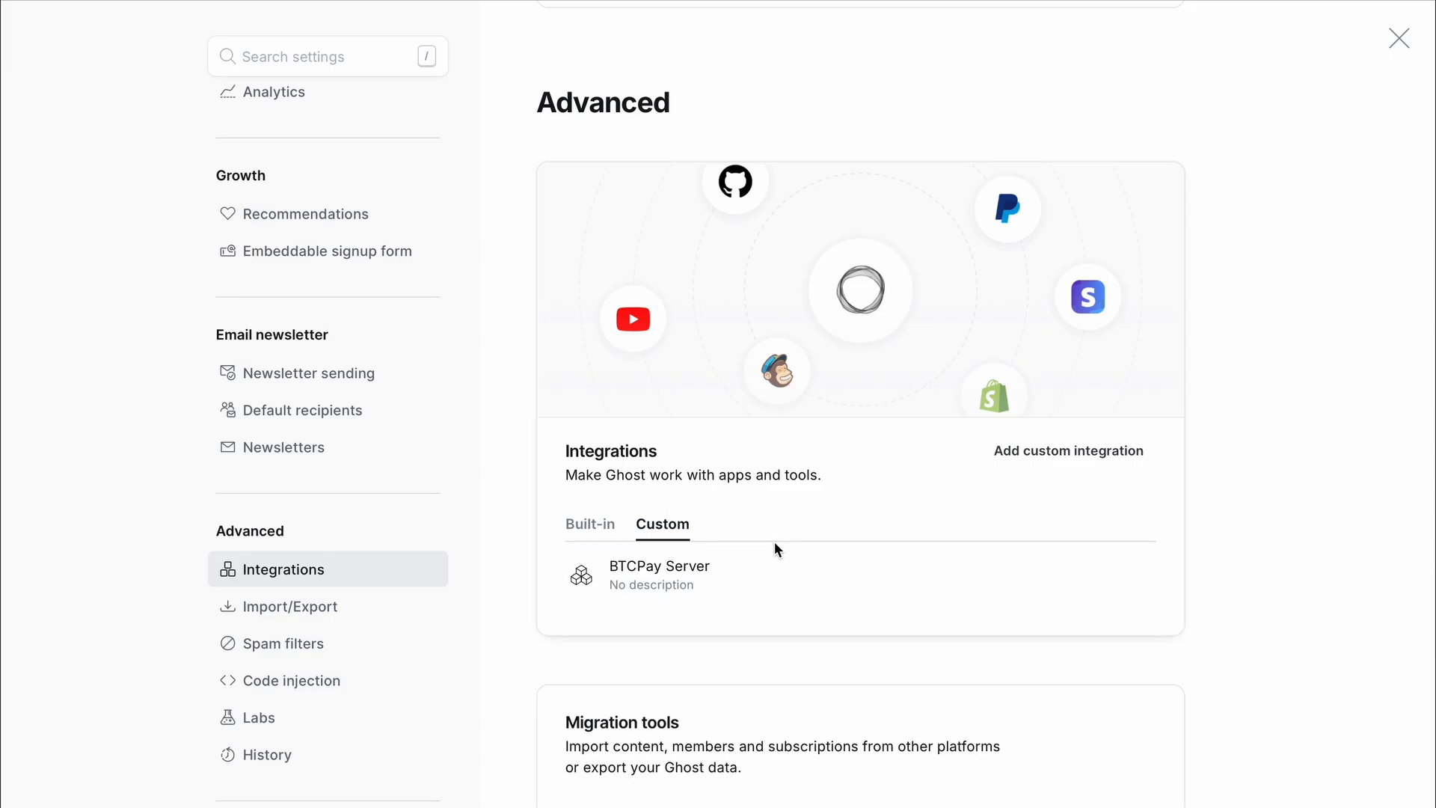
{"action": "scroll", "coordinate": [775, 549], "scroll_direction": "down", "scroll_amount": 1}
{"action": "left_click", "coordinate": [735, 526]}
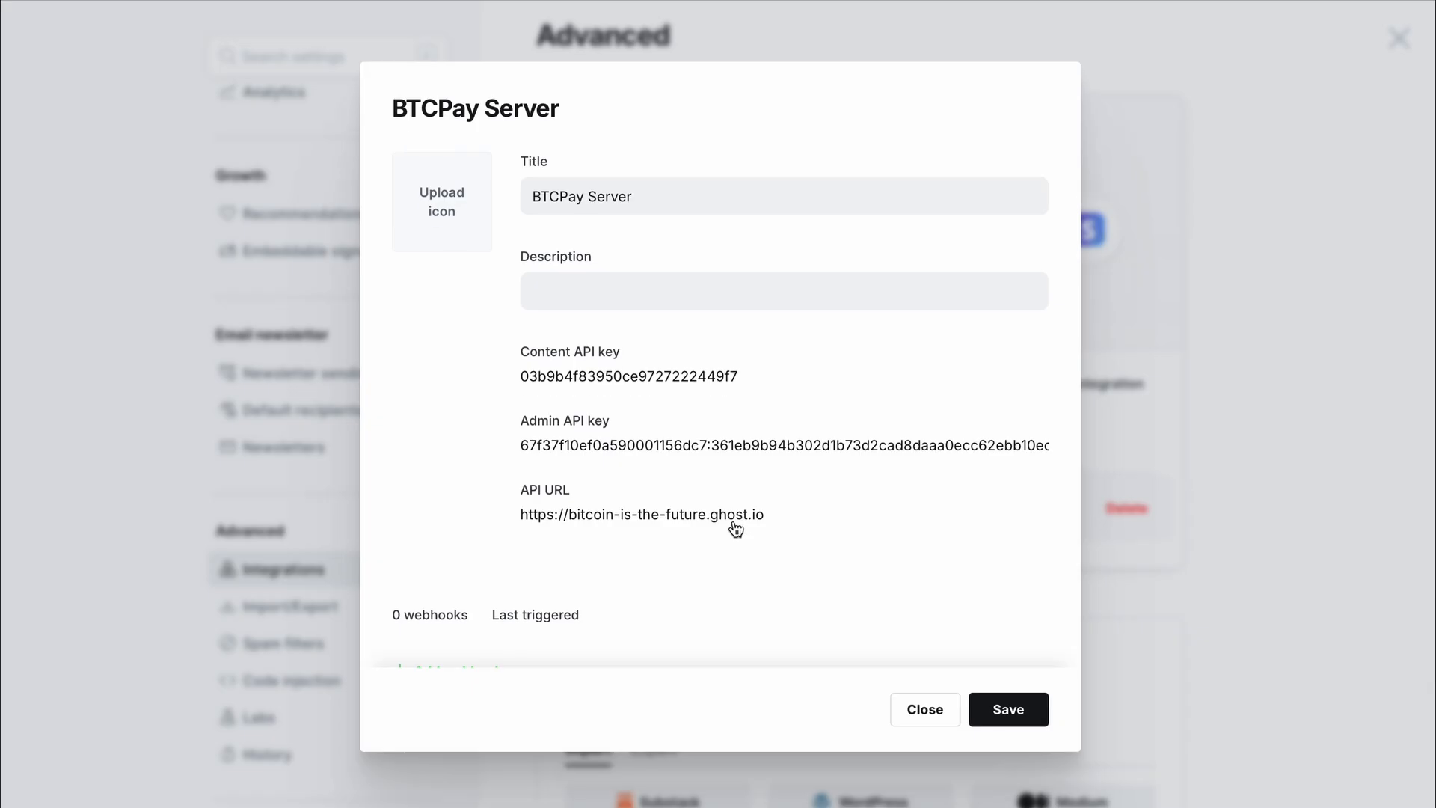
{"action": "scroll", "coordinate": [671, 524], "scroll_direction": "down", "scroll_amount": 1}
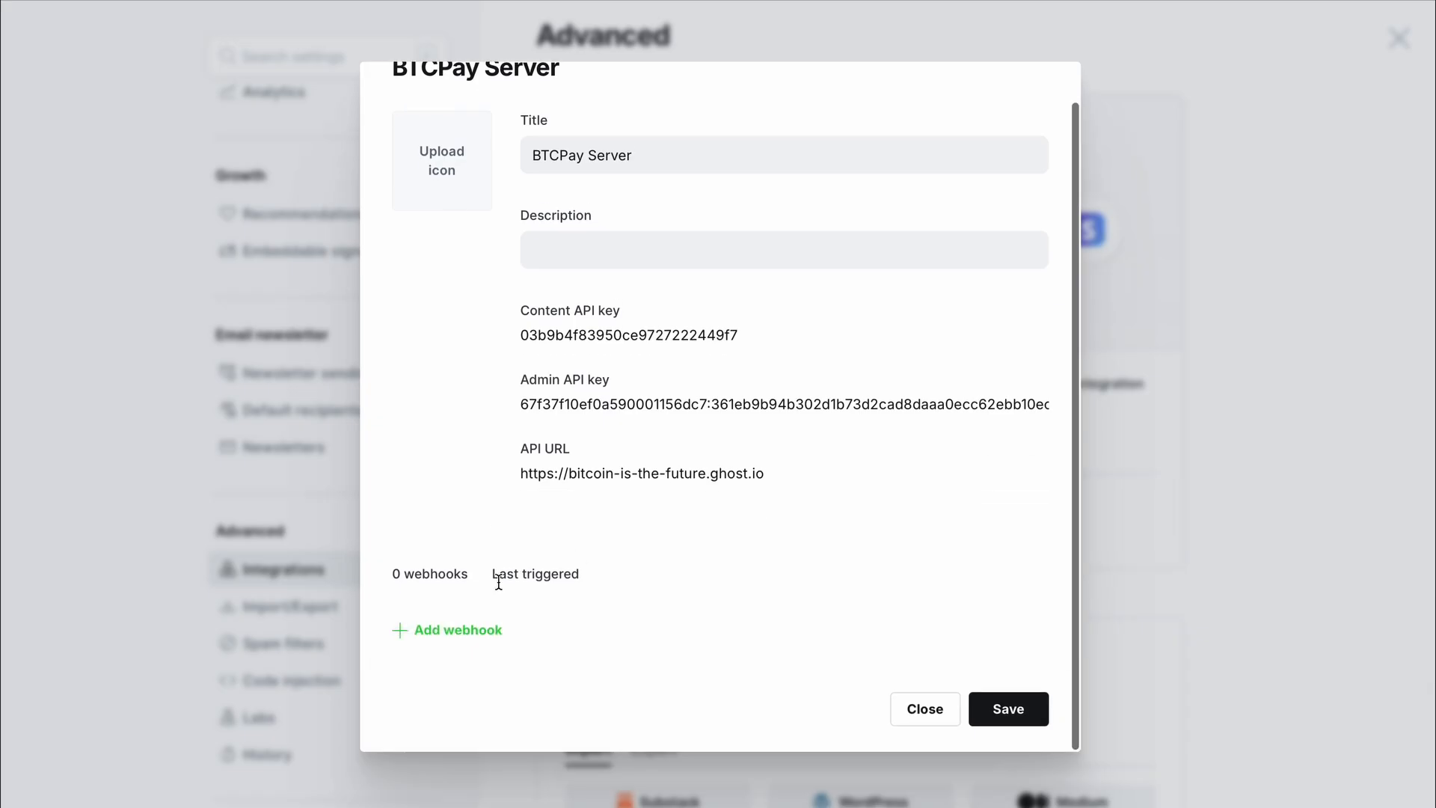
{"action": "left_click", "coordinate": [454, 635]}
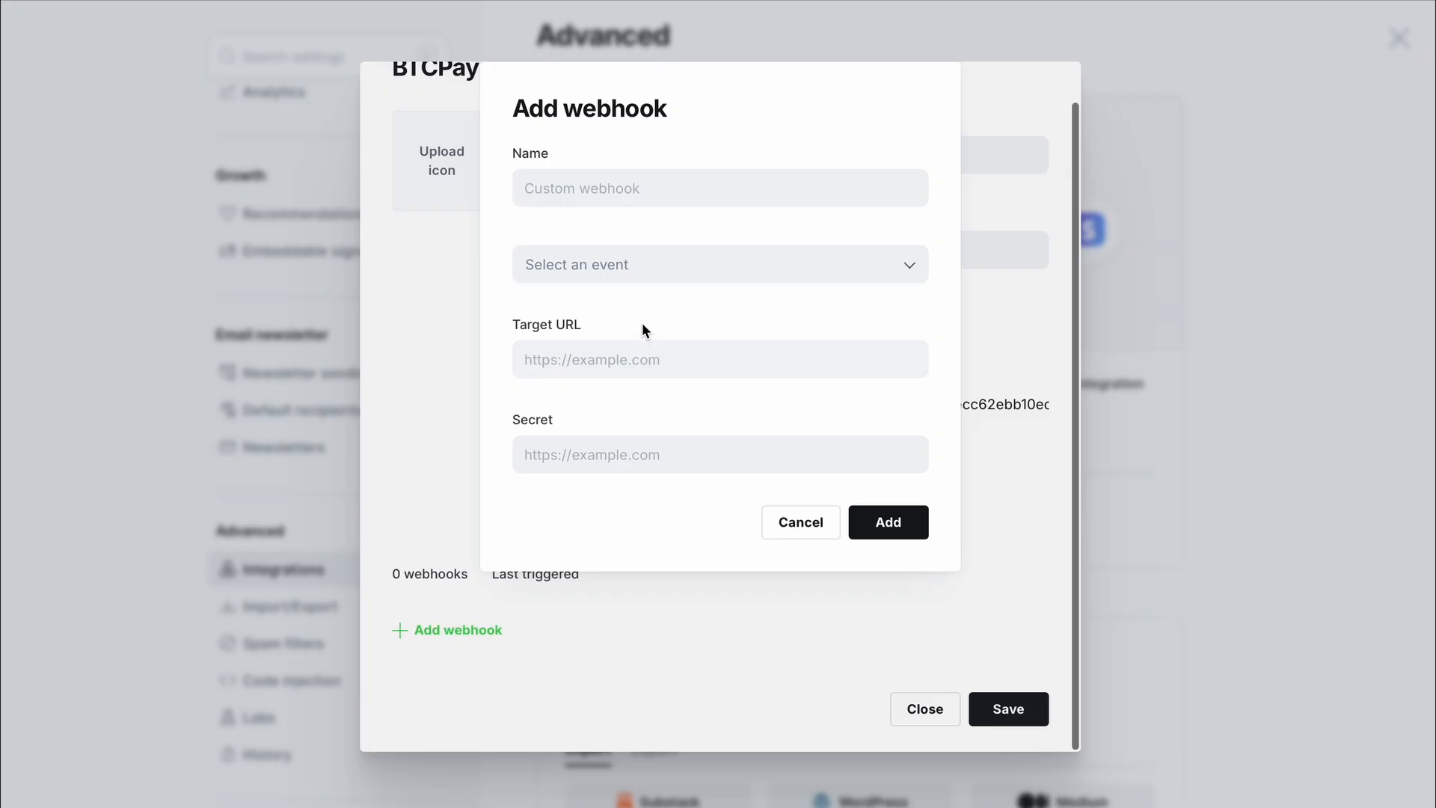
- Name the webhook 'Member Updated' and set its event to Member updated
{"action": "left_click", "coordinate": [720, 203]}
{"action": "type", "text": "Me"}
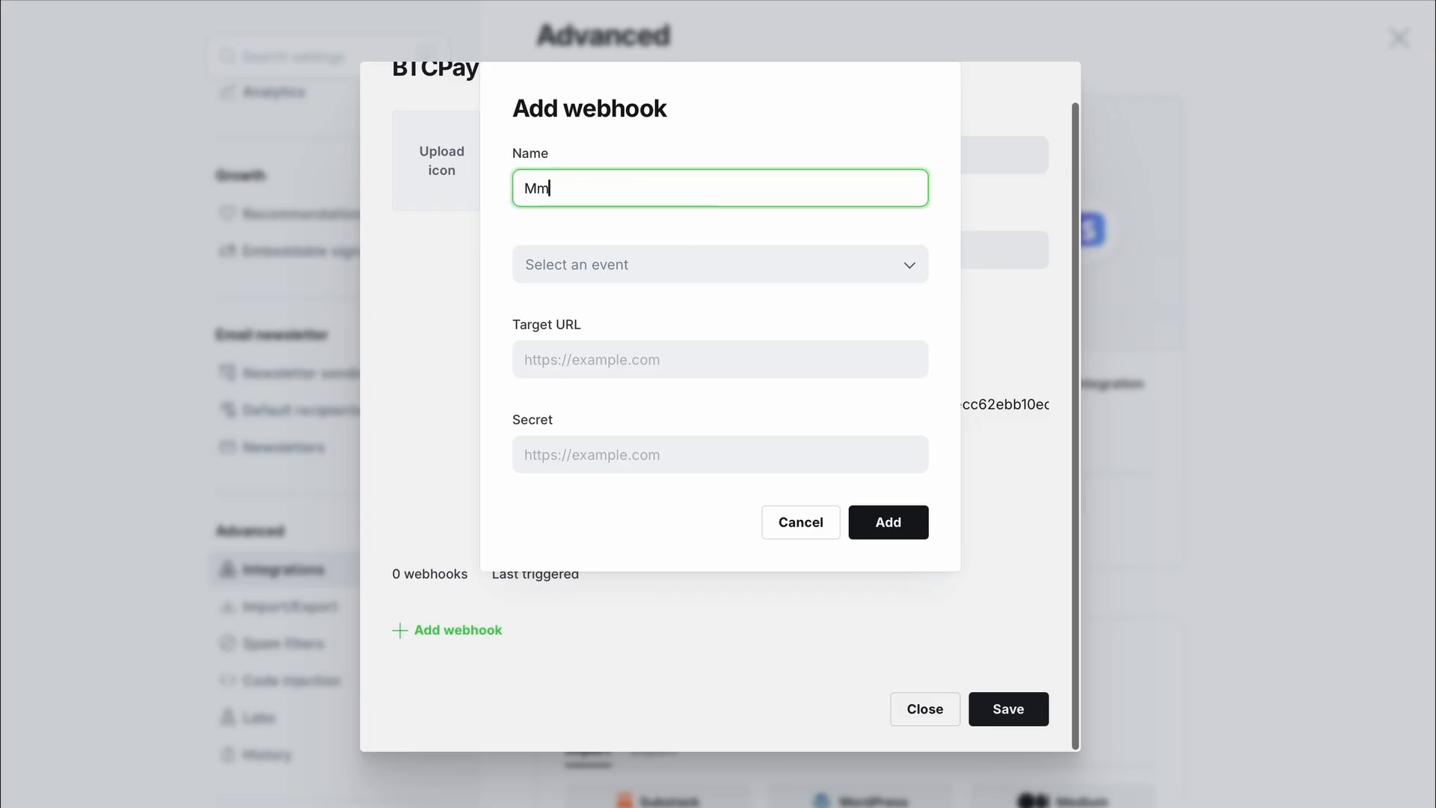
{"action": "type", "text": "mber Updated"}
{"action": "left_click", "coordinate": [824, 279]}
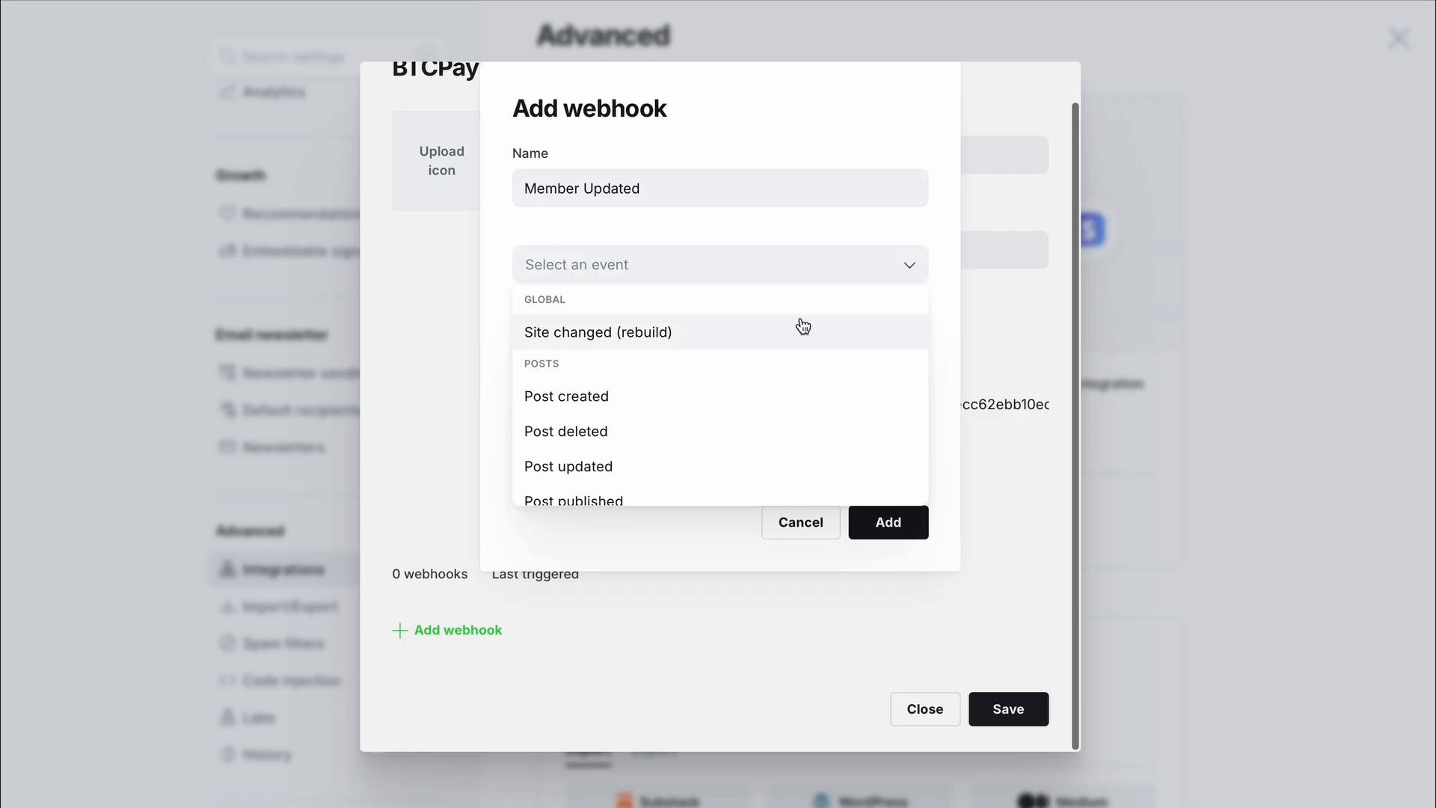
{"action": "scroll", "coordinate": [776, 408], "scroll_direction": "down", "scroll_amount": 5}
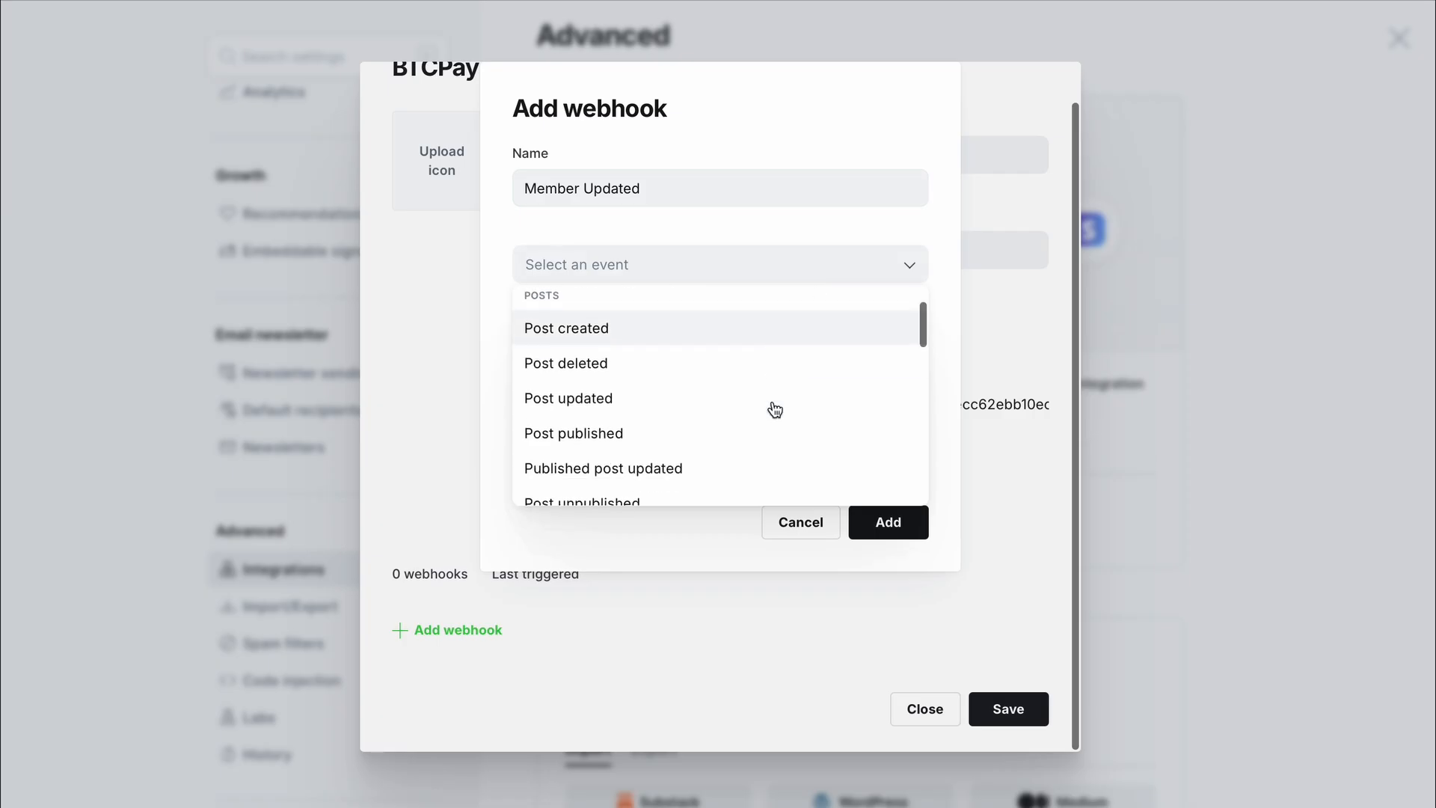
{"action": "scroll", "coordinate": [774, 407], "scroll_direction": "down", "scroll_amount": 8}
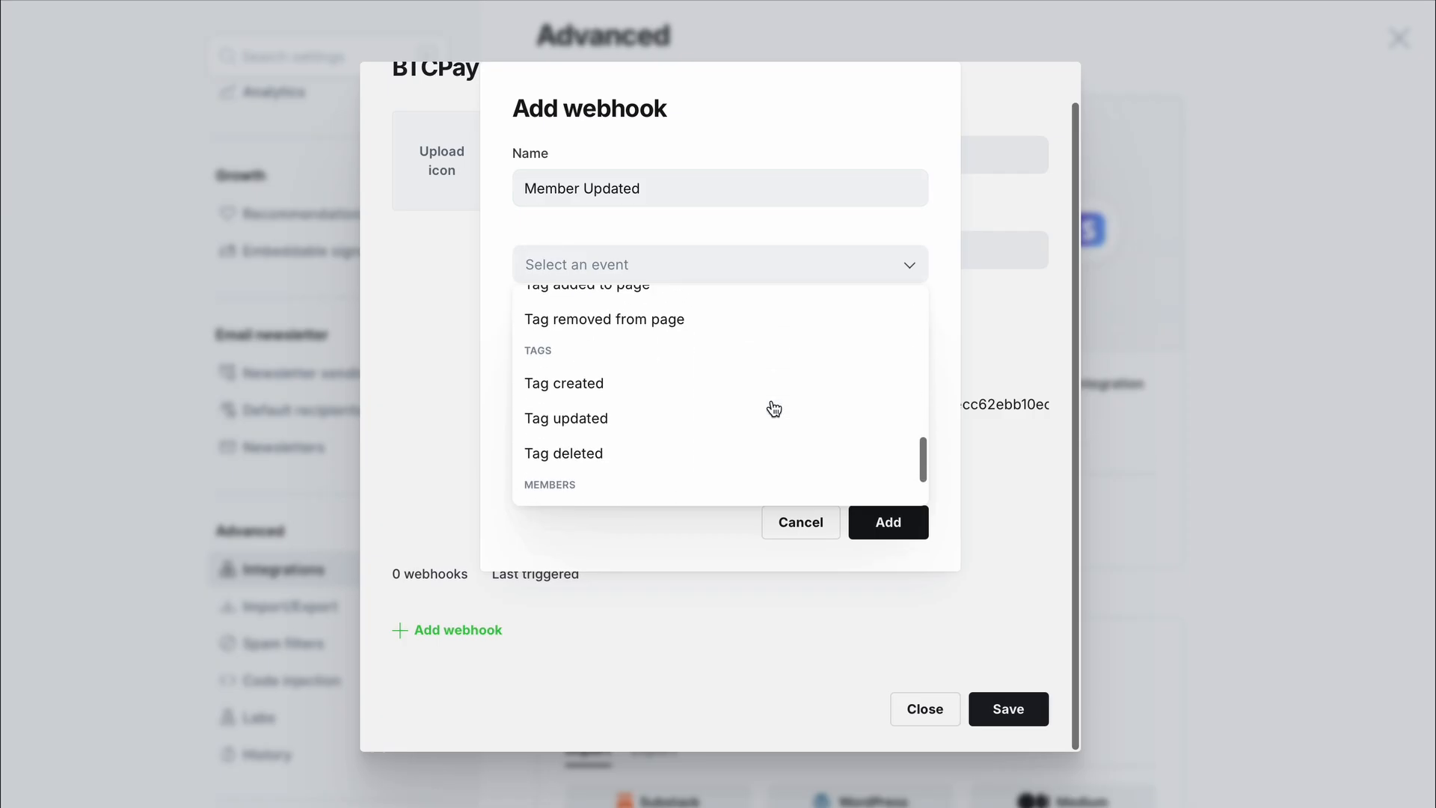
{"action": "left_click", "coordinate": [728, 451]}
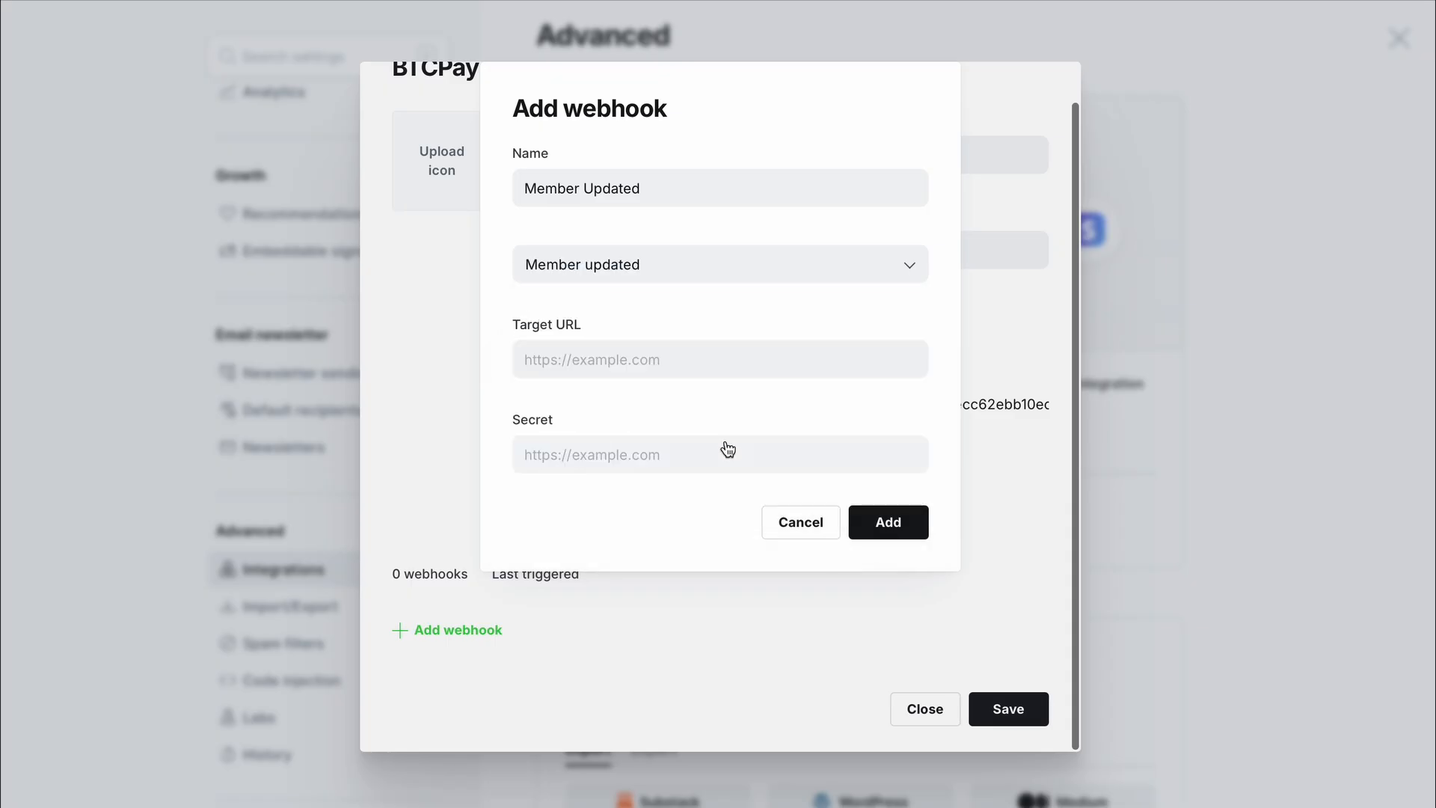
- Paste BTCPay's webhook URL as the target and copy the webhook secret from BTCPay
{"action": "left_click", "coordinate": [733, 372]}
{"action": "key", "text": "ctrl+v"}
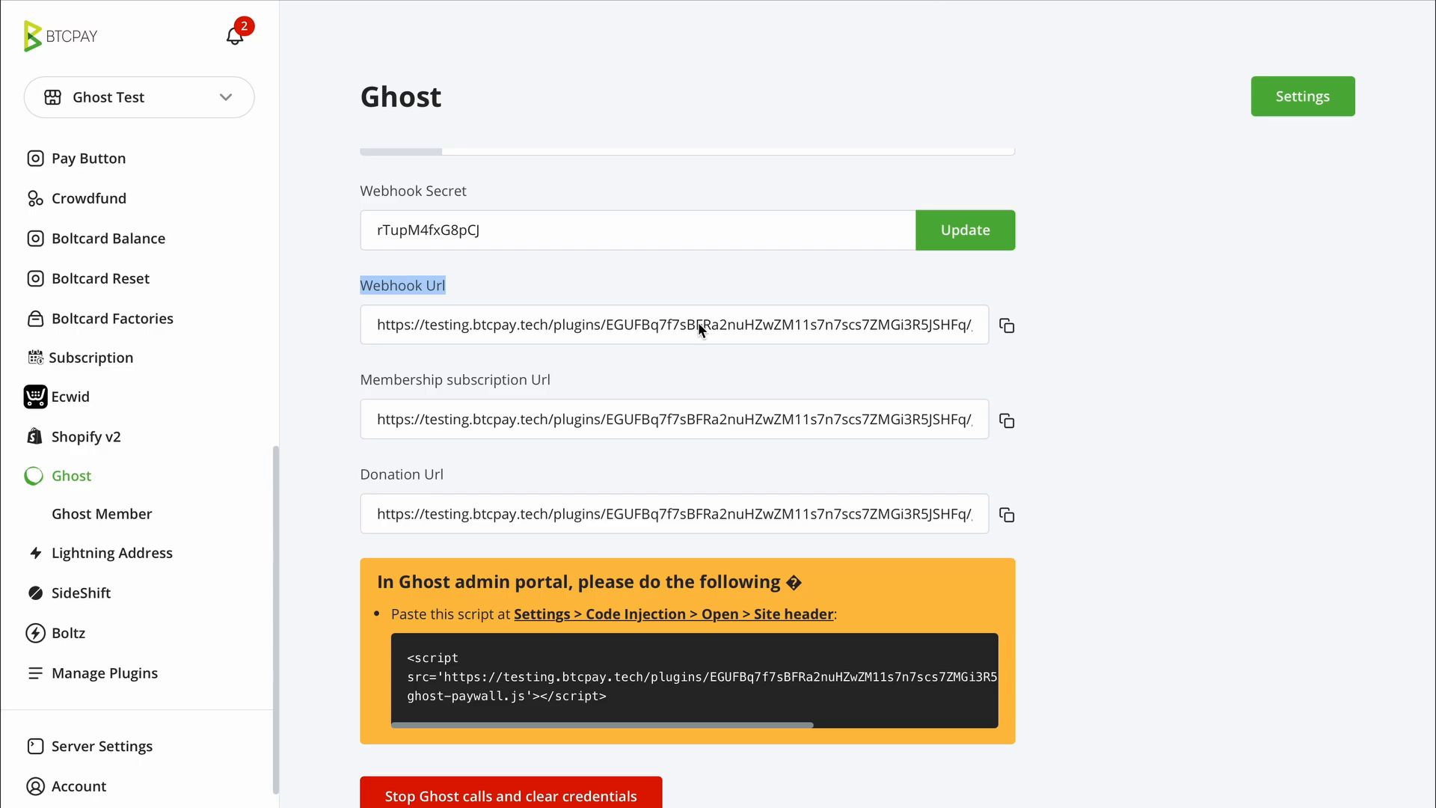
{"action": "left_click", "coordinate": [699, 327]}
{"action": "scroll", "coordinate": [699, 327], "scroll_direction": "up", "scroll_amount": 1}
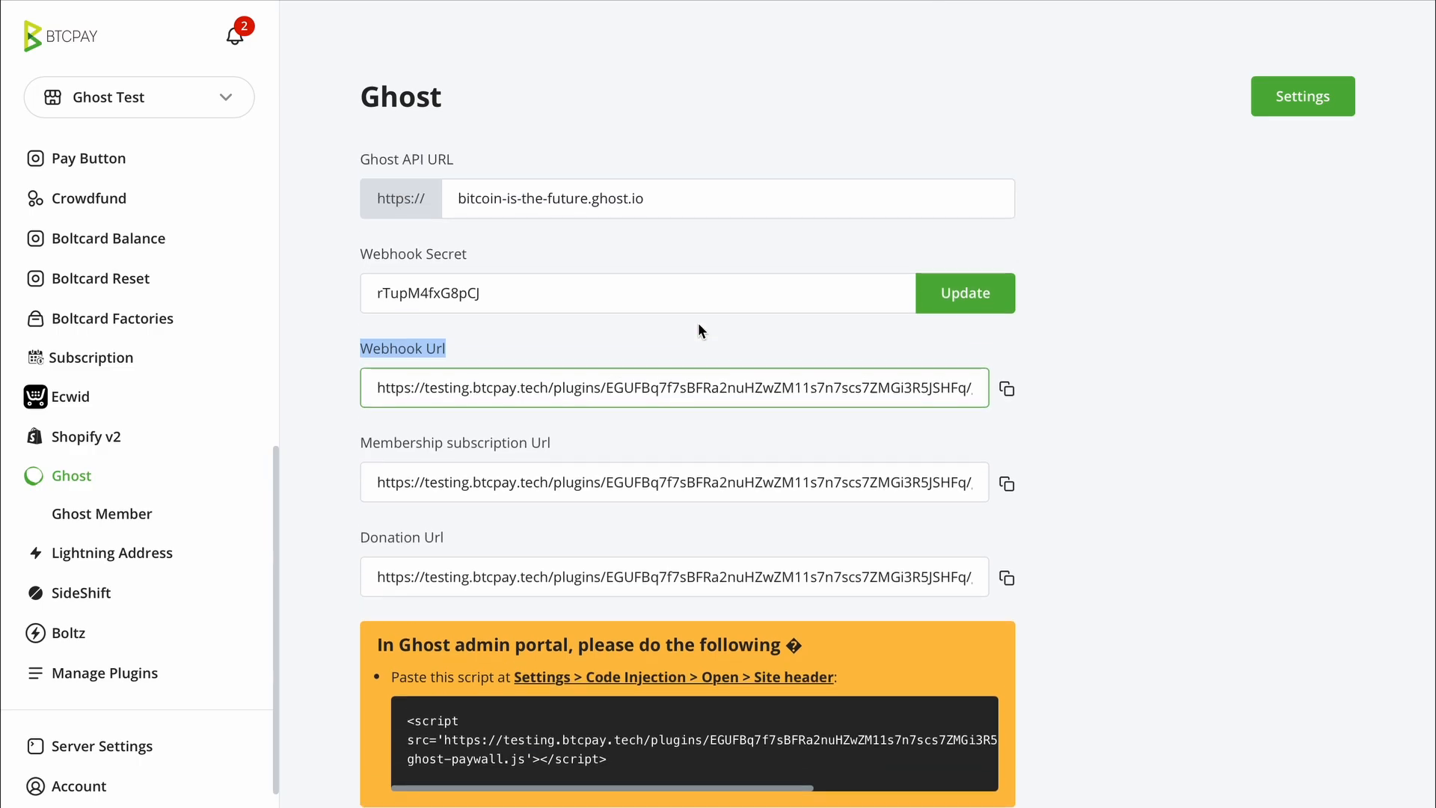
{"action": "left_click", "coordinate": [735, 283]}
{"action": "key", "text": "ctrl+a"}
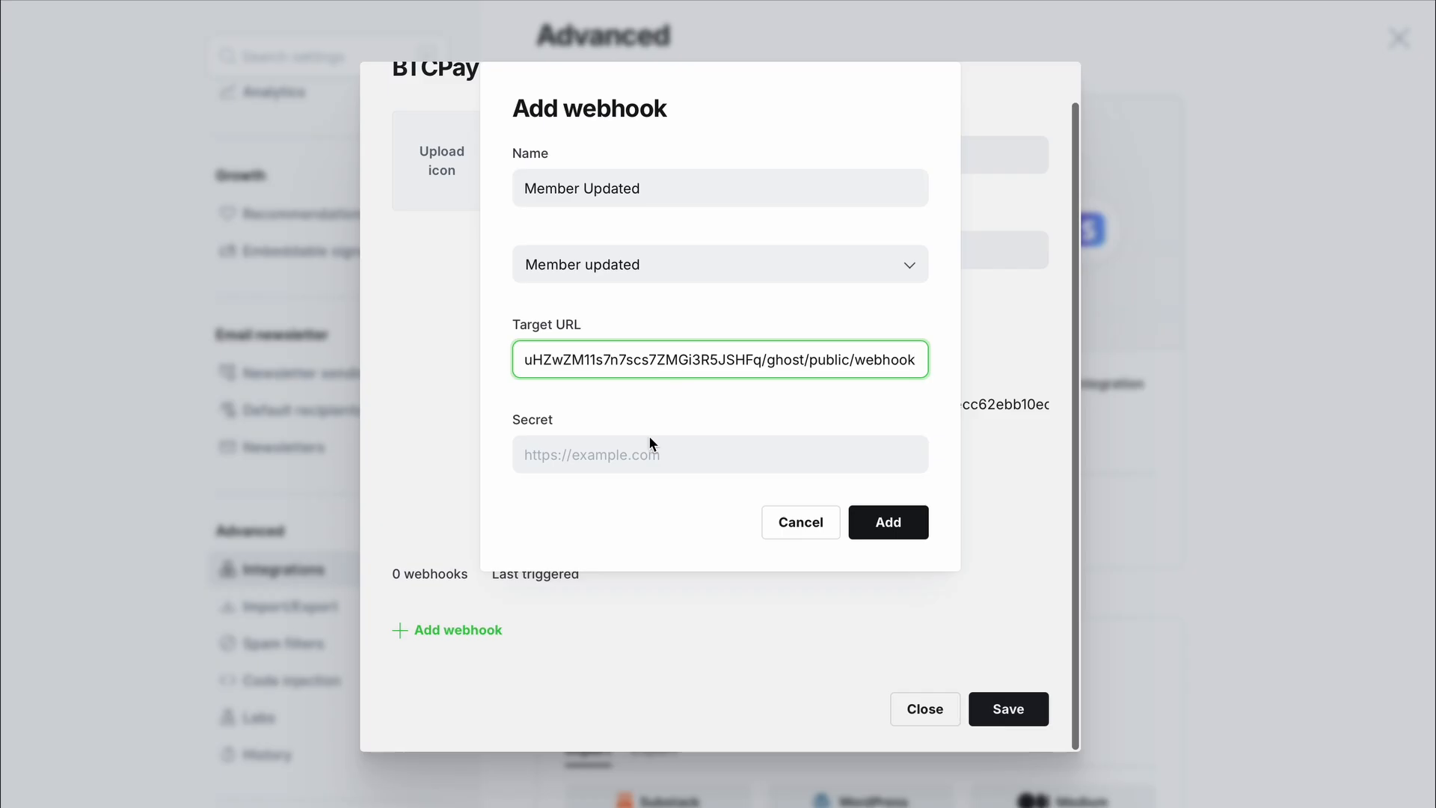
{"action": "left_click", "coordinate": [640, 452]}
- Paste the webhook secret and add the Member Updated webhook
{"action": "key", "text": "ctrl+v"}
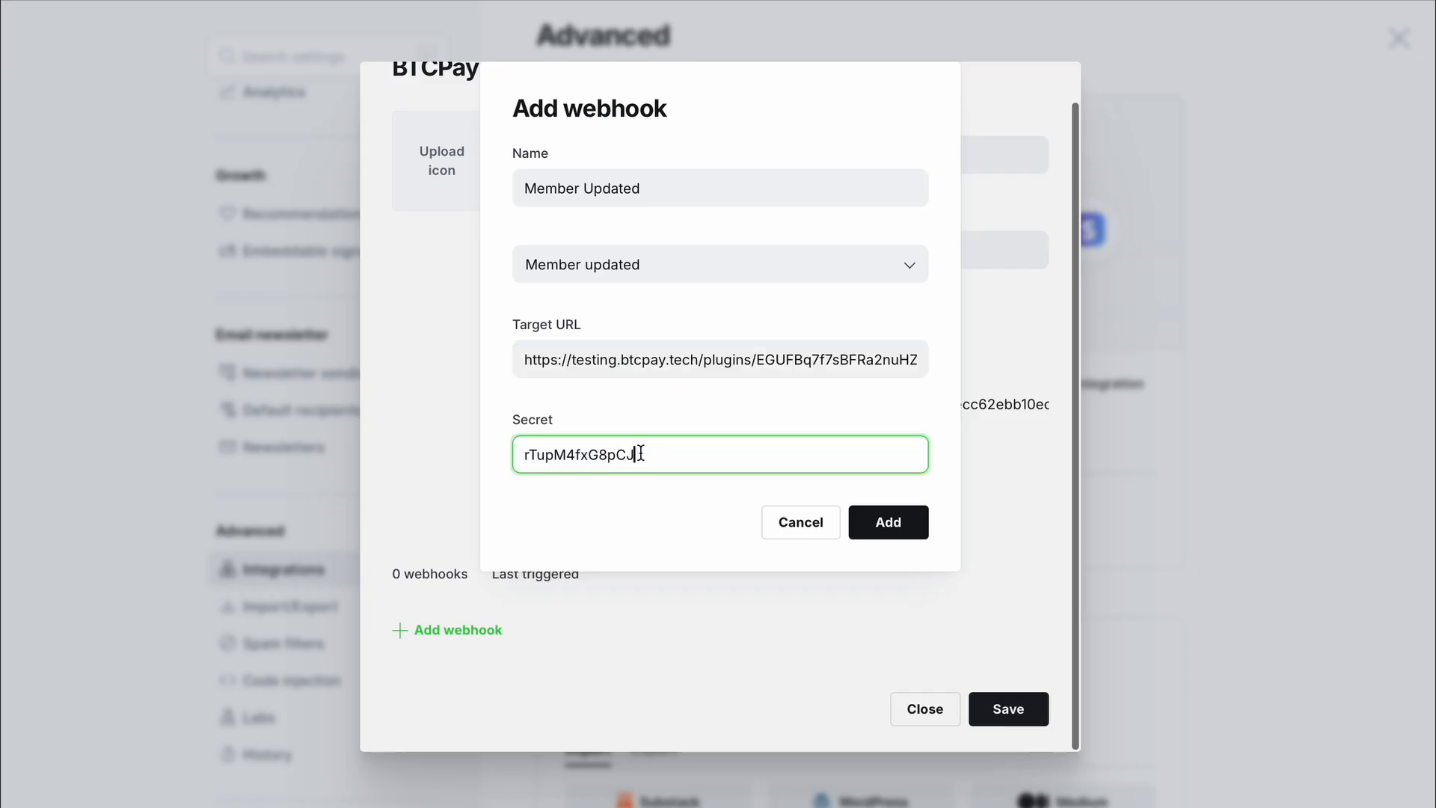
{"action": "left_click", "coordinate": [900, 521]}
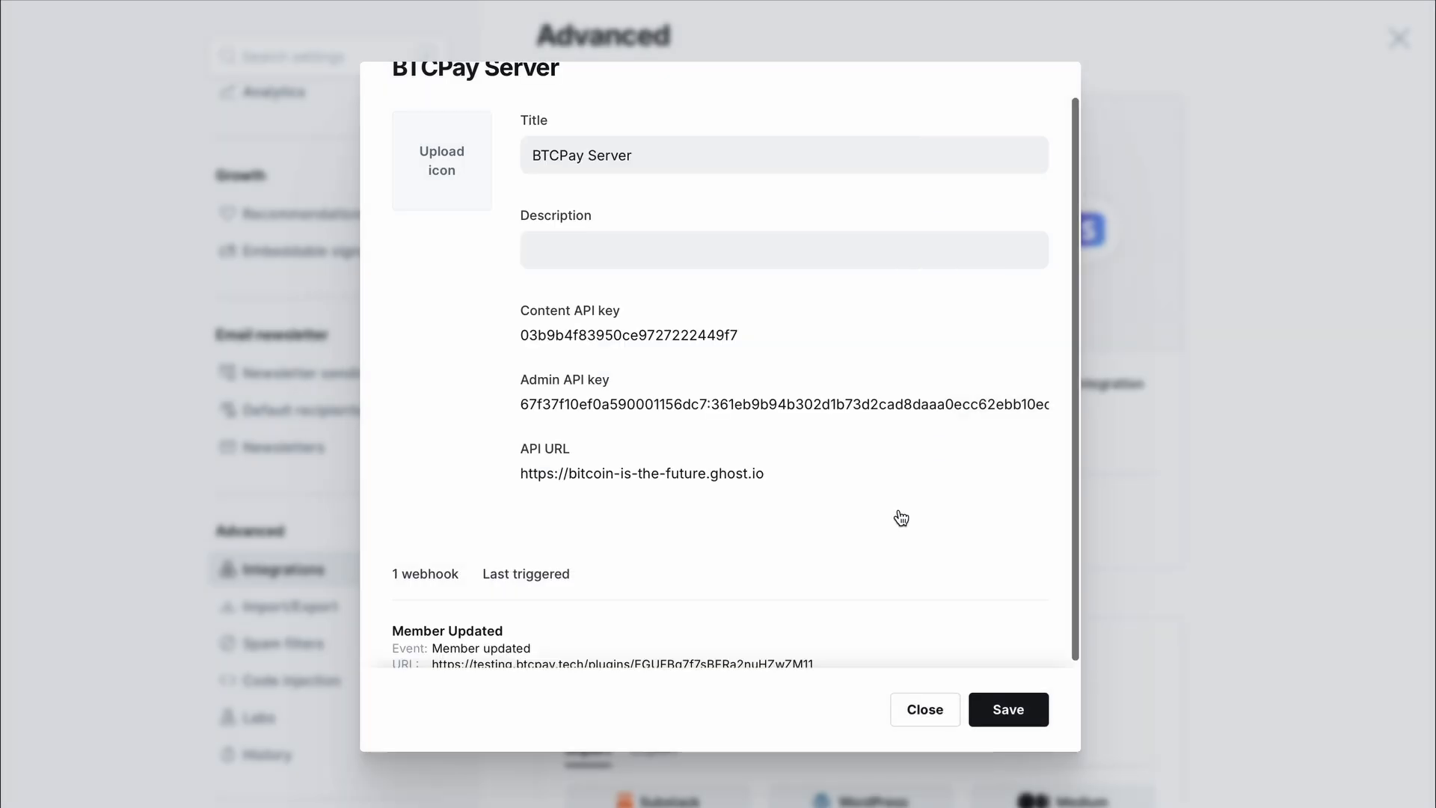
{"action": "scroll", "coordinate": [905, 516], "scroll_direction": "down", "scroll_amount": 1}
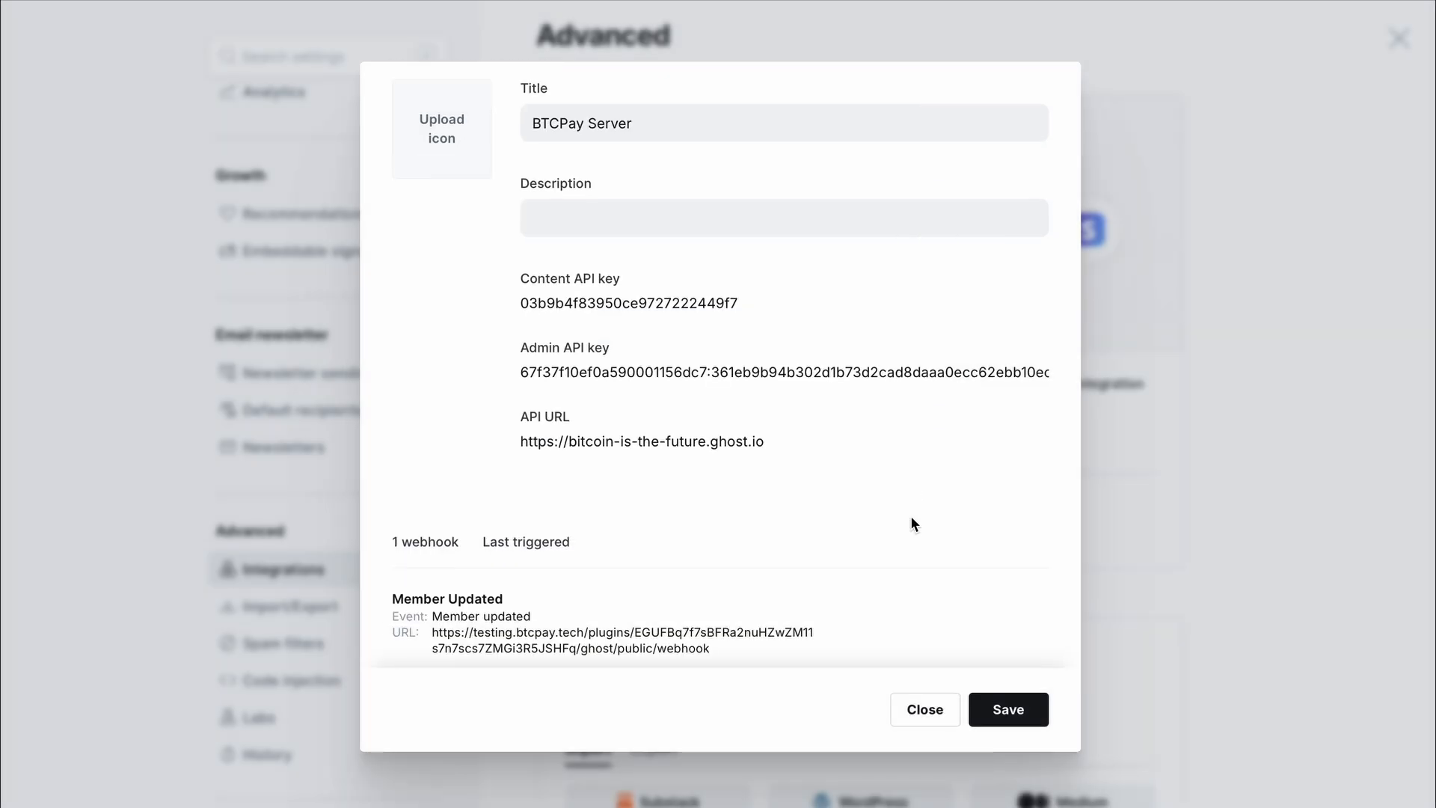
{"action": "mouse_move", "coordinate": [925, 449]}
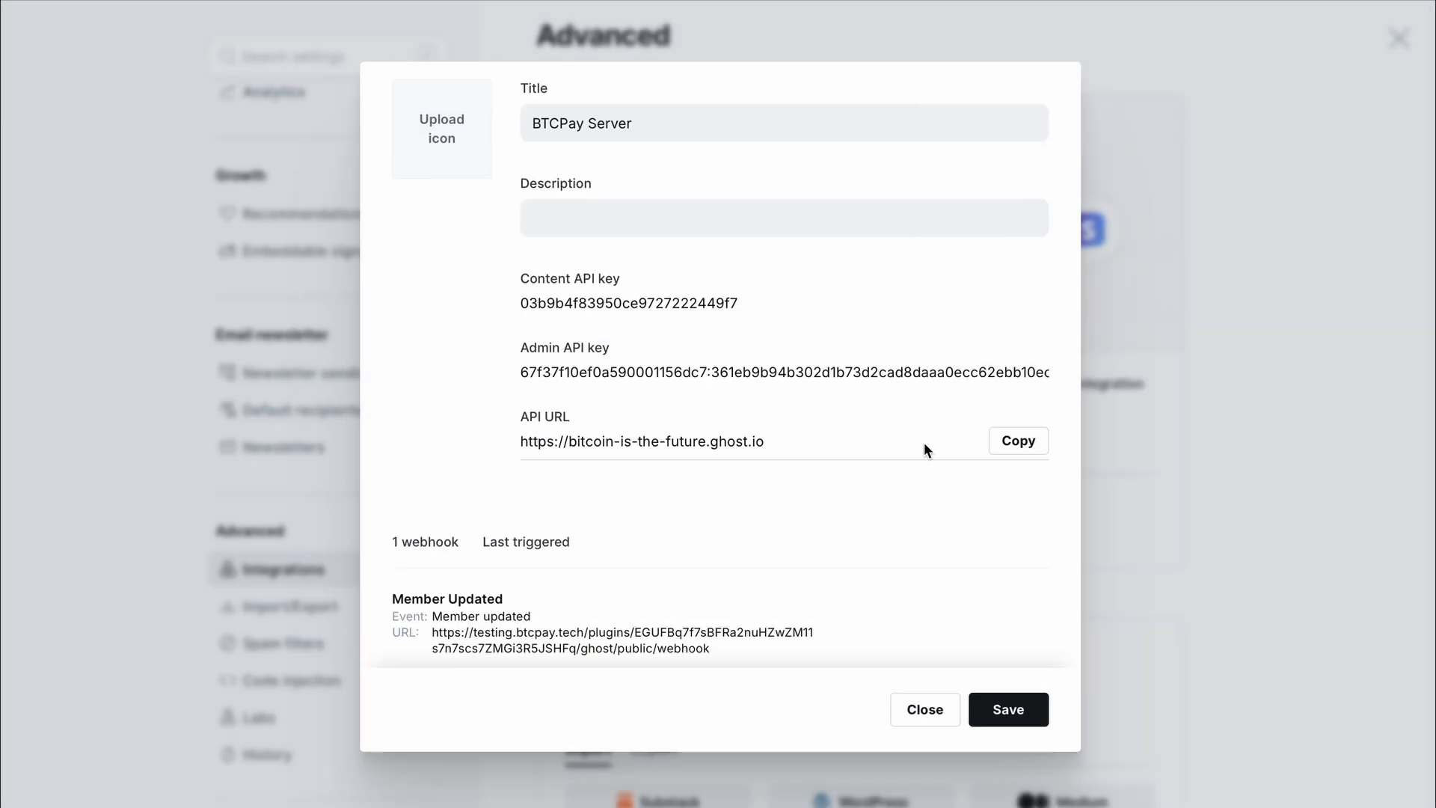
{"action": "scroll", "coordinate": [925, 449], "scroll_direction": "up", "scroll_amount": 2}
{"action": "scroll", "coordinate": [925, 449], "scroll_direction": "down", "scroll_amount": 4}
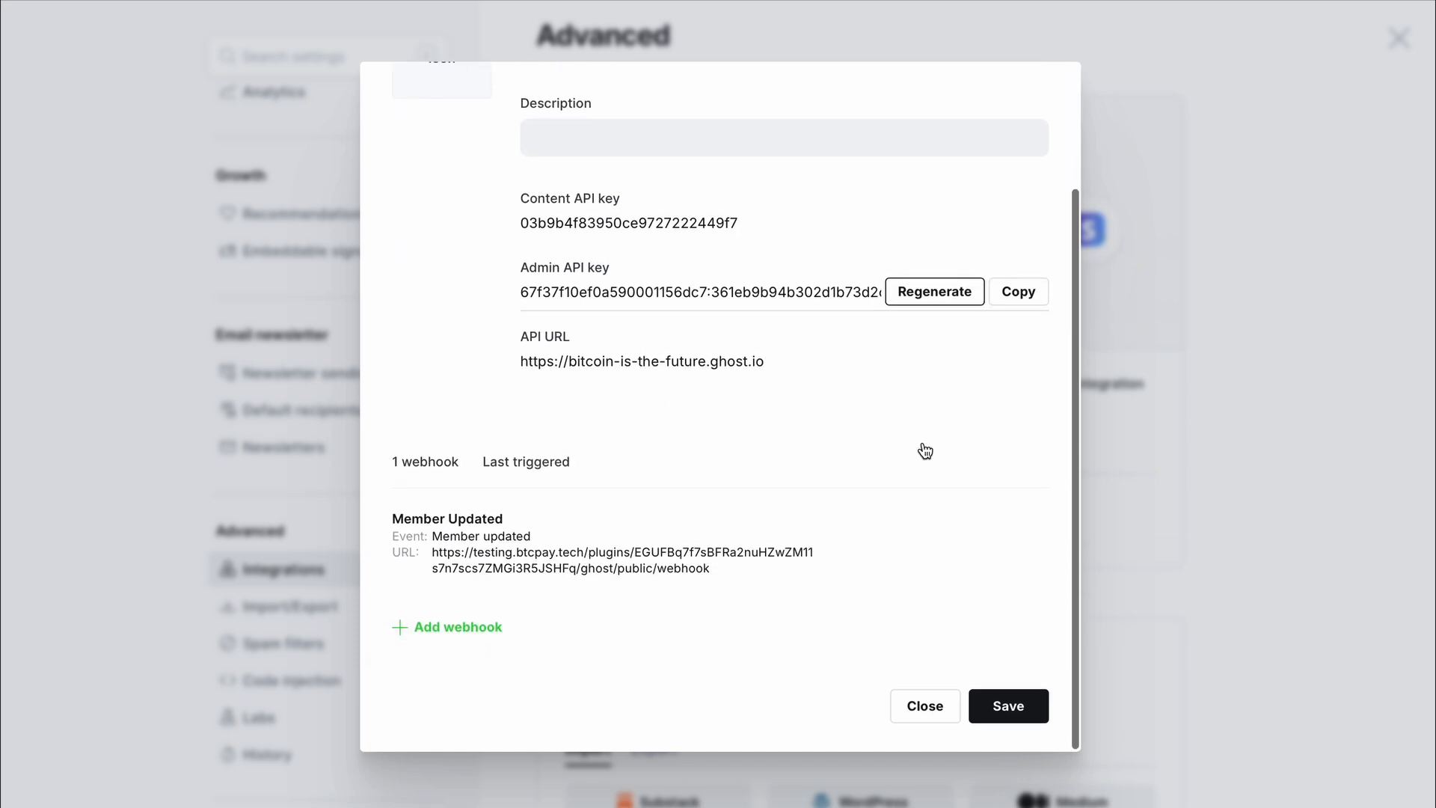
- Draft a 'Member Deleted' webhook with the Member deleted event and secret, then discard it
{"action": "left_click", "coordinate": [466, 629]}
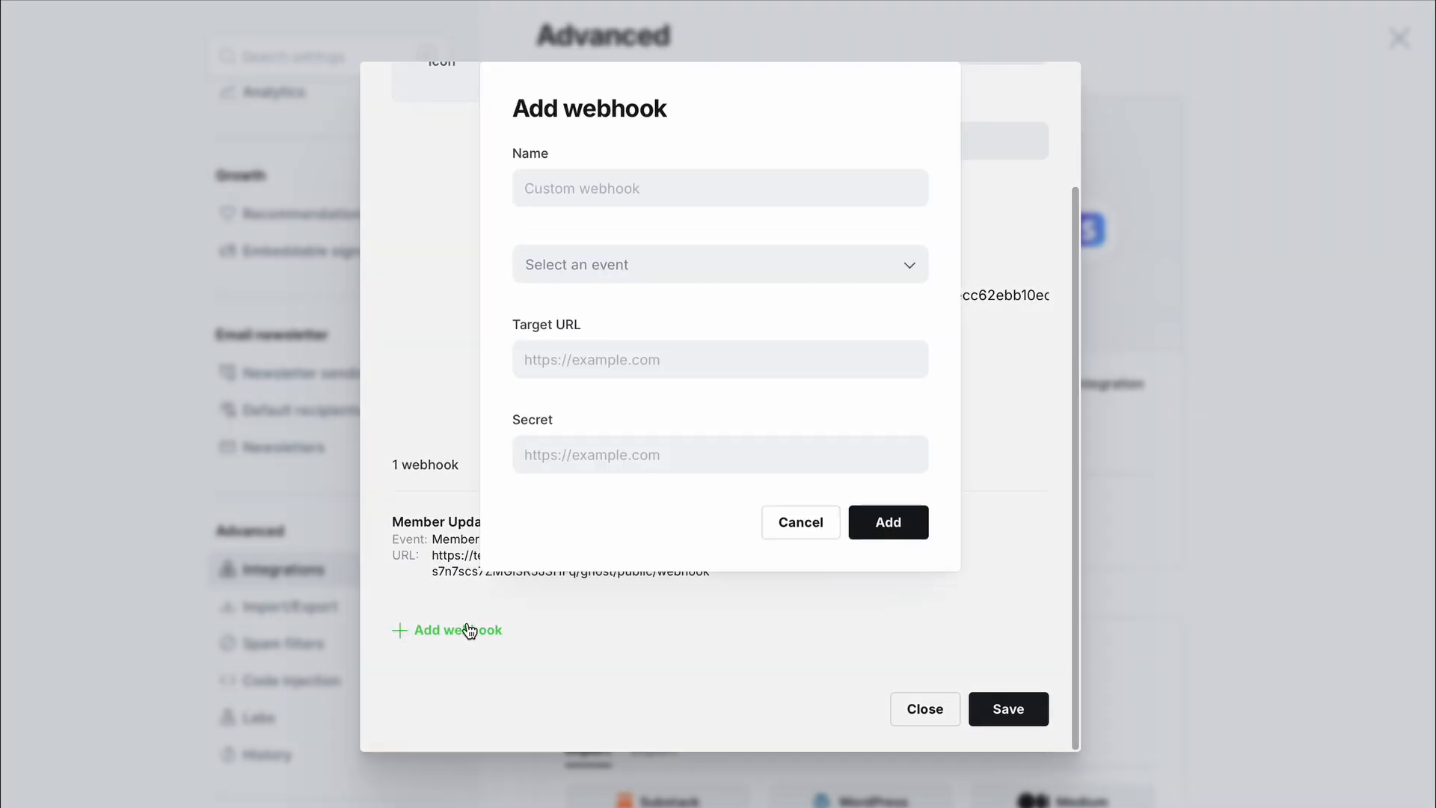
{"action": "left_click", "coordinate": [707, 265]}
{"action": "scroll", "coordinate": [686, 420], "scroll_direction": "down", "scroll_amount": 10}
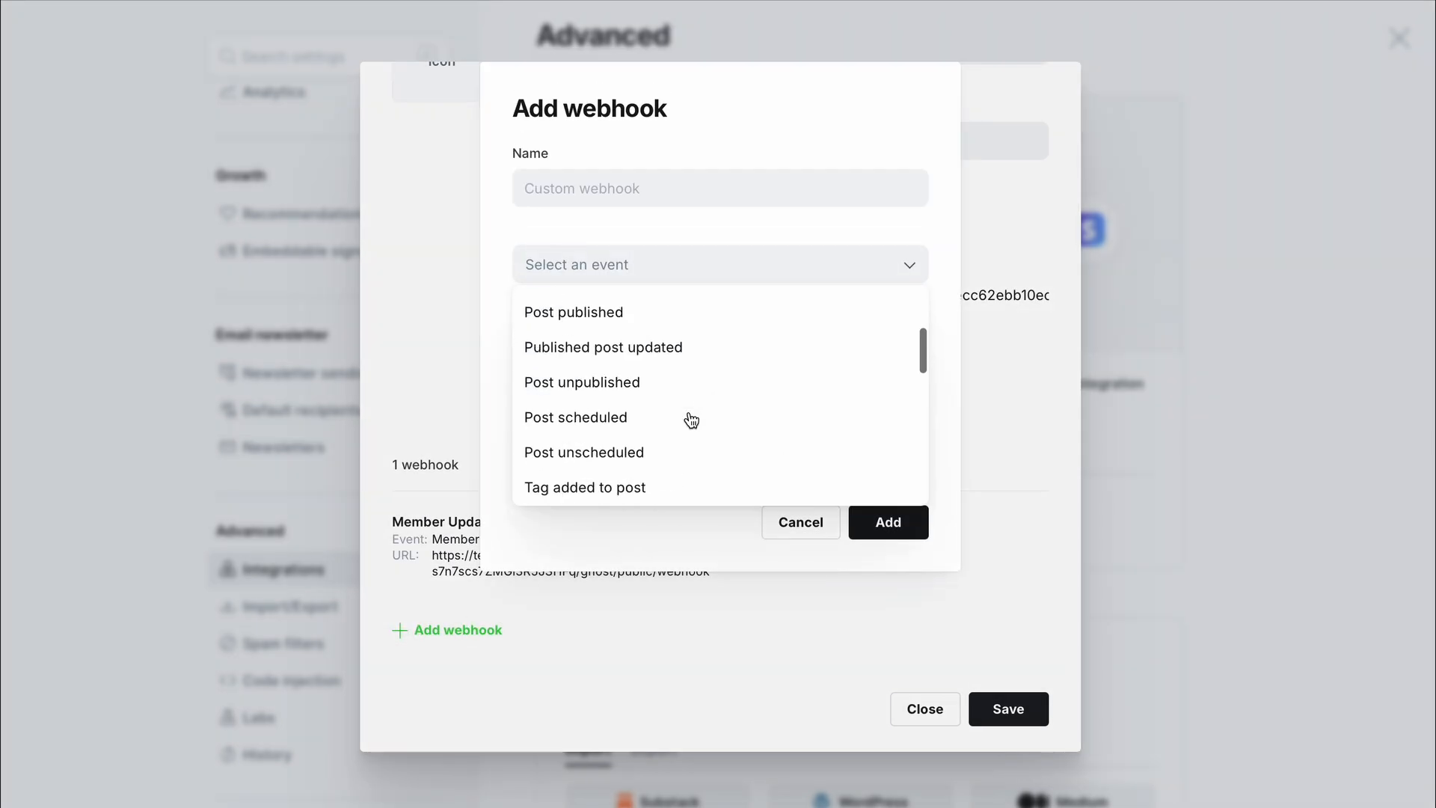
{"action": "scroll", "coordinate": [687, 421], "scroll_direction": "down", "scroll_amount": 5}
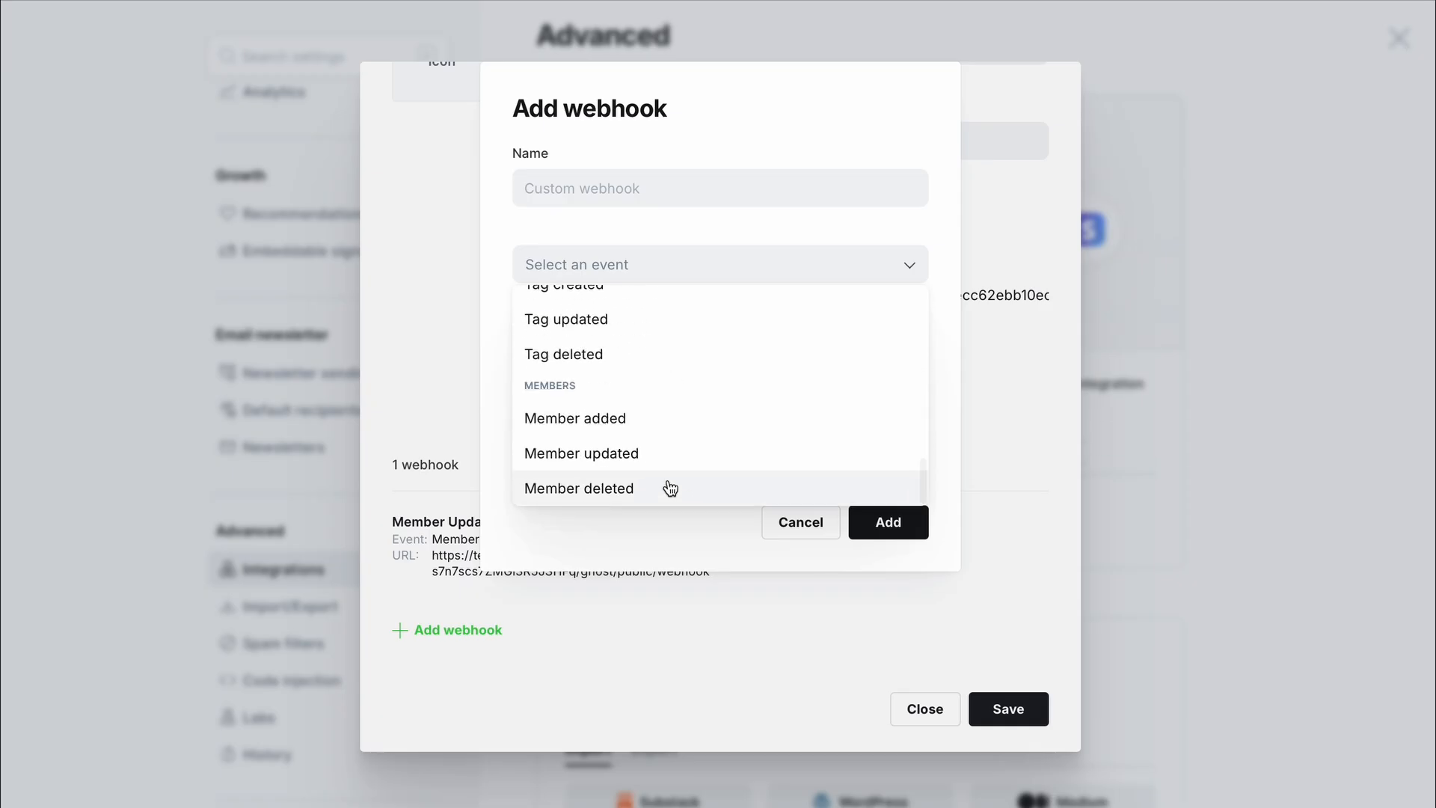
{"action": "left_click", "coordinate": [670, 488]}
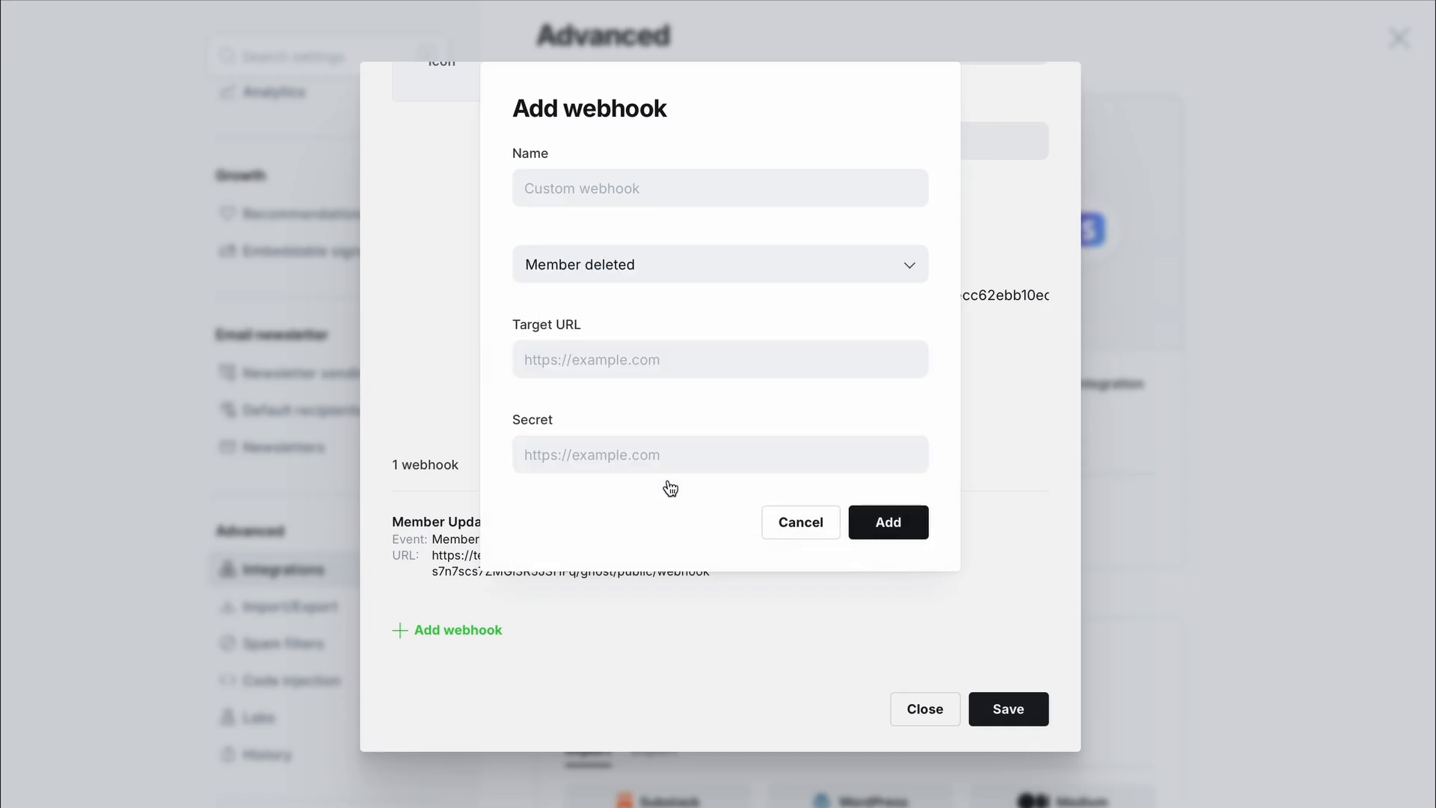
{"action": "left_click", "coordinate": [770, 188]}
{"action": "type", "text": "Membe"}
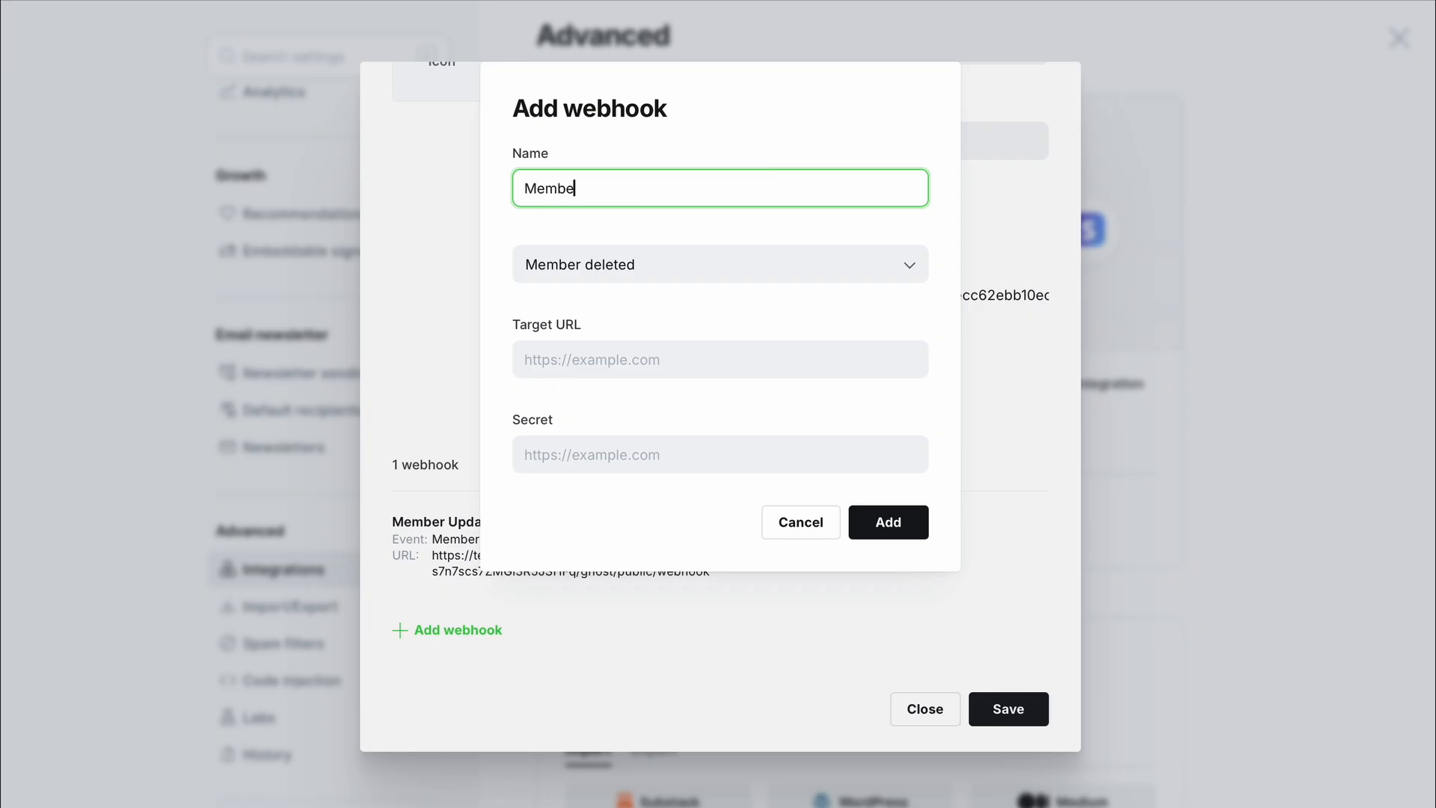
{"action": "type", "text": "r Deleted"}
{"action": "left_click", "coordinate": [643, 458]}
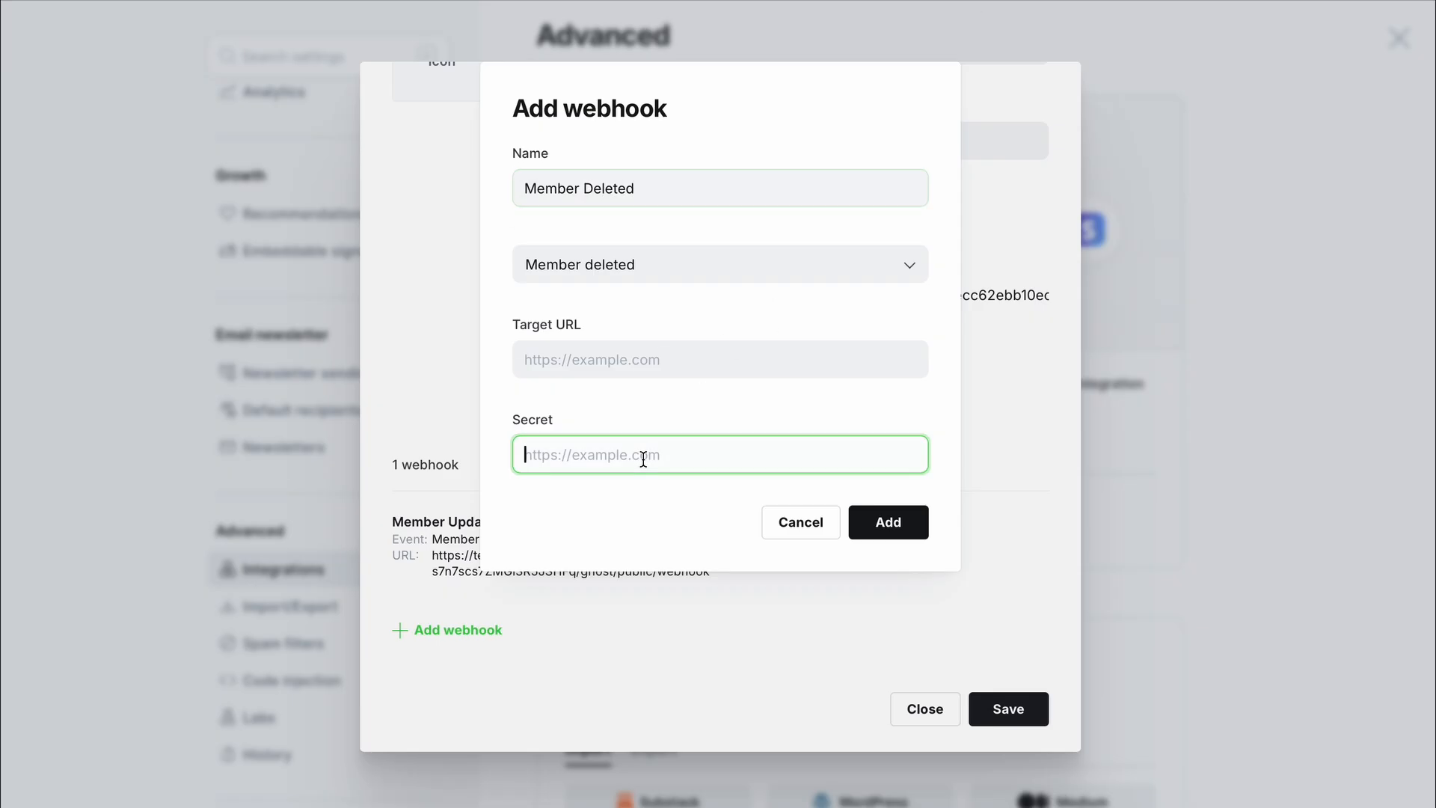
{"action": "key", "text": "ctrl+v"}
{"action": "left_click", "coordinate": [872, 1]}
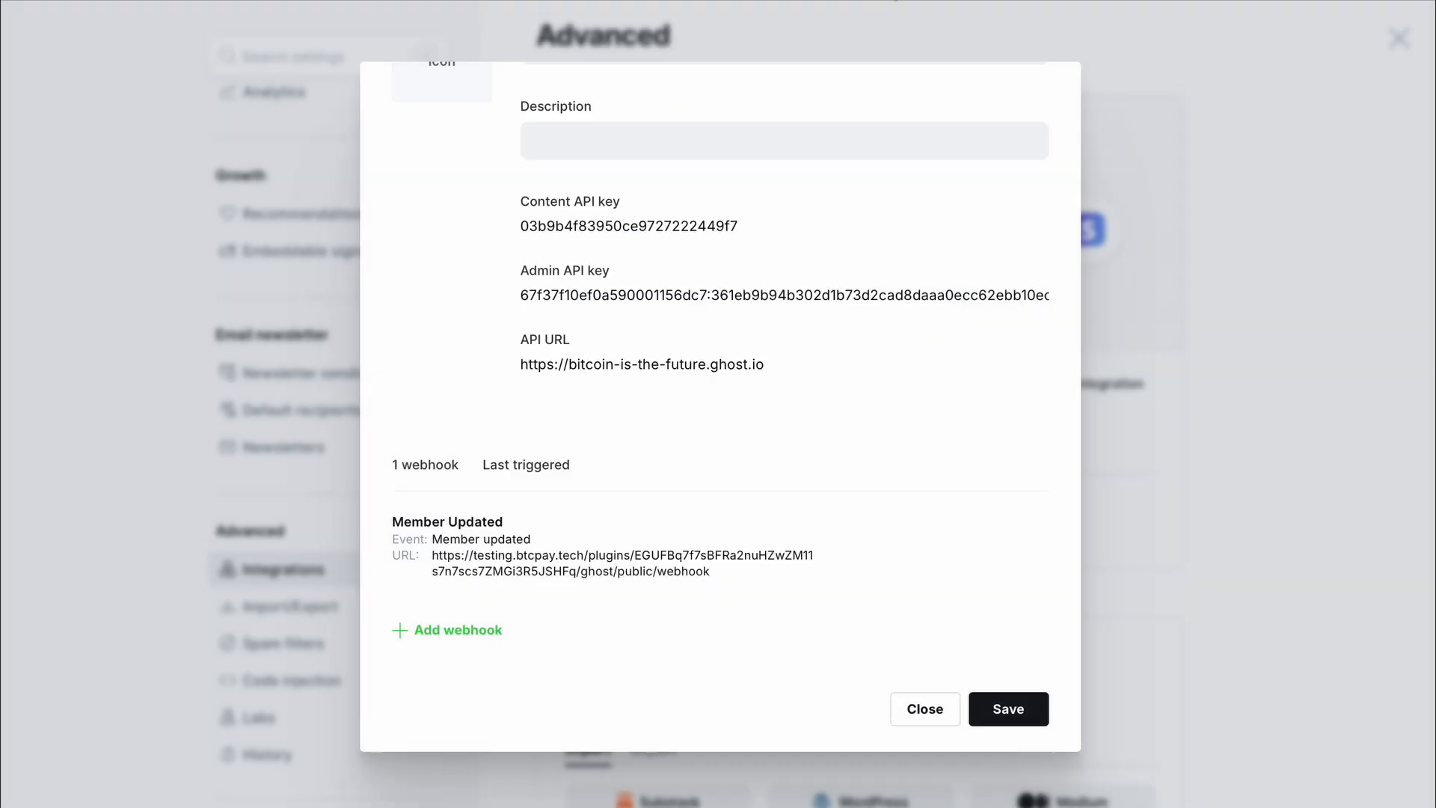
- Copy BTCPay's Webhook Url from the Ghost plugin page and return to Ghost's integration
{"action": "left_click", "coordinate": [879, 0]}
{"action": "left_click", "coordinate": [1130, 424]}
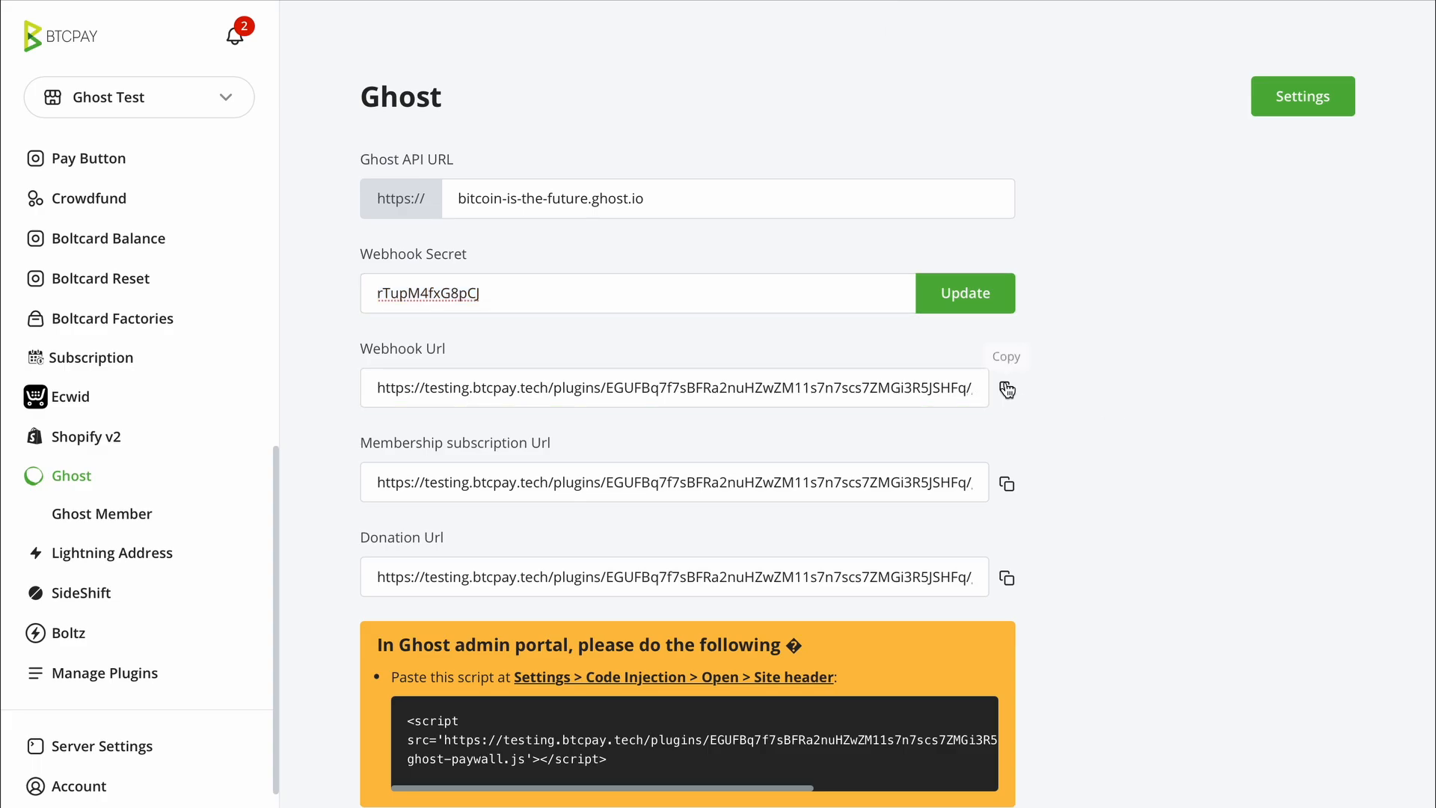
{"action": "left_click", "coordinate": [1006, 389]}
{"action": "left_click", "coordinate": [477, 0]}
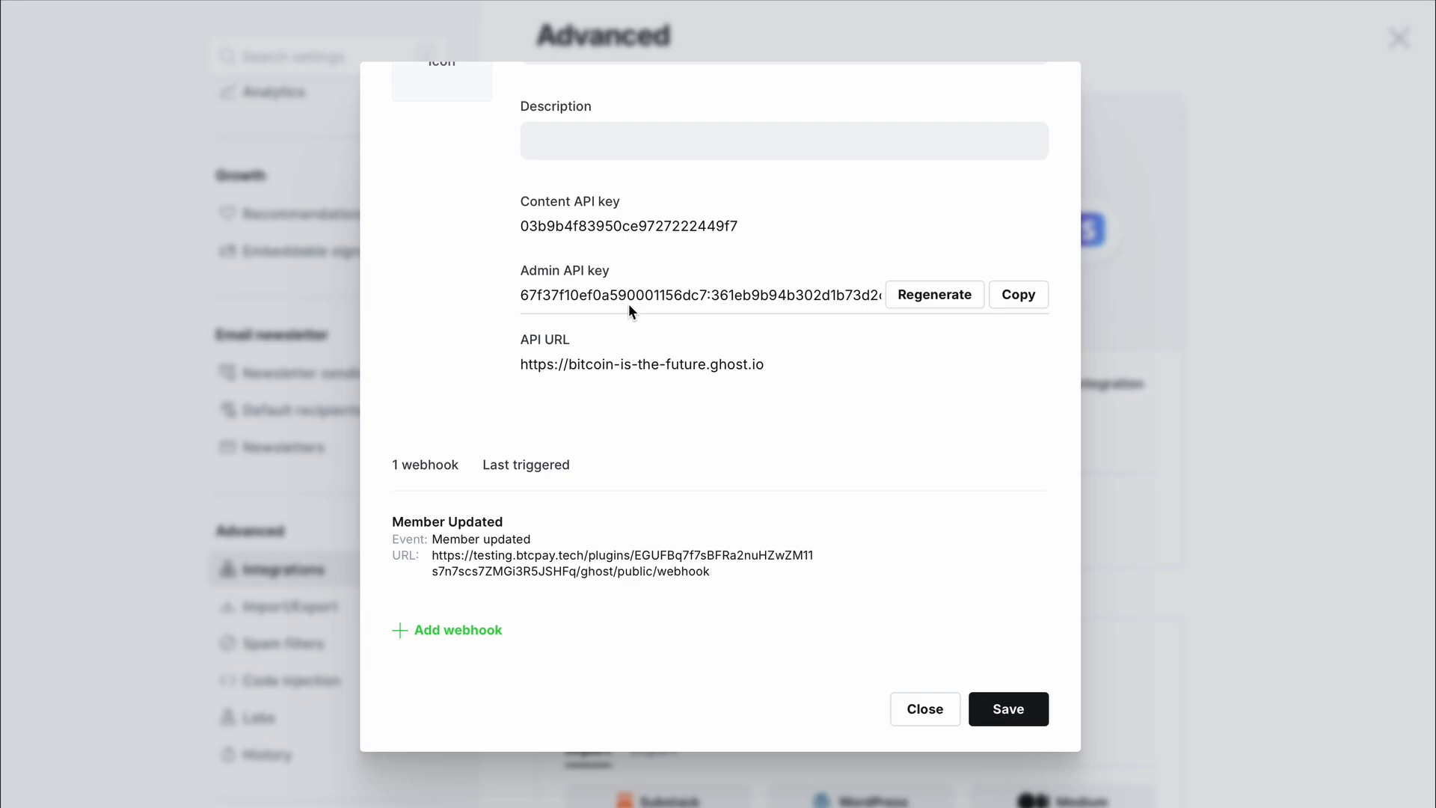
{"action": "scroll", "coordinate": [628, 307], "scroll_direction": "up", "scroll_amount": 2}
{"action": "scroll", "coordinate": [540, 447], "scroll_direction": "down", "scroll_amount": 2}
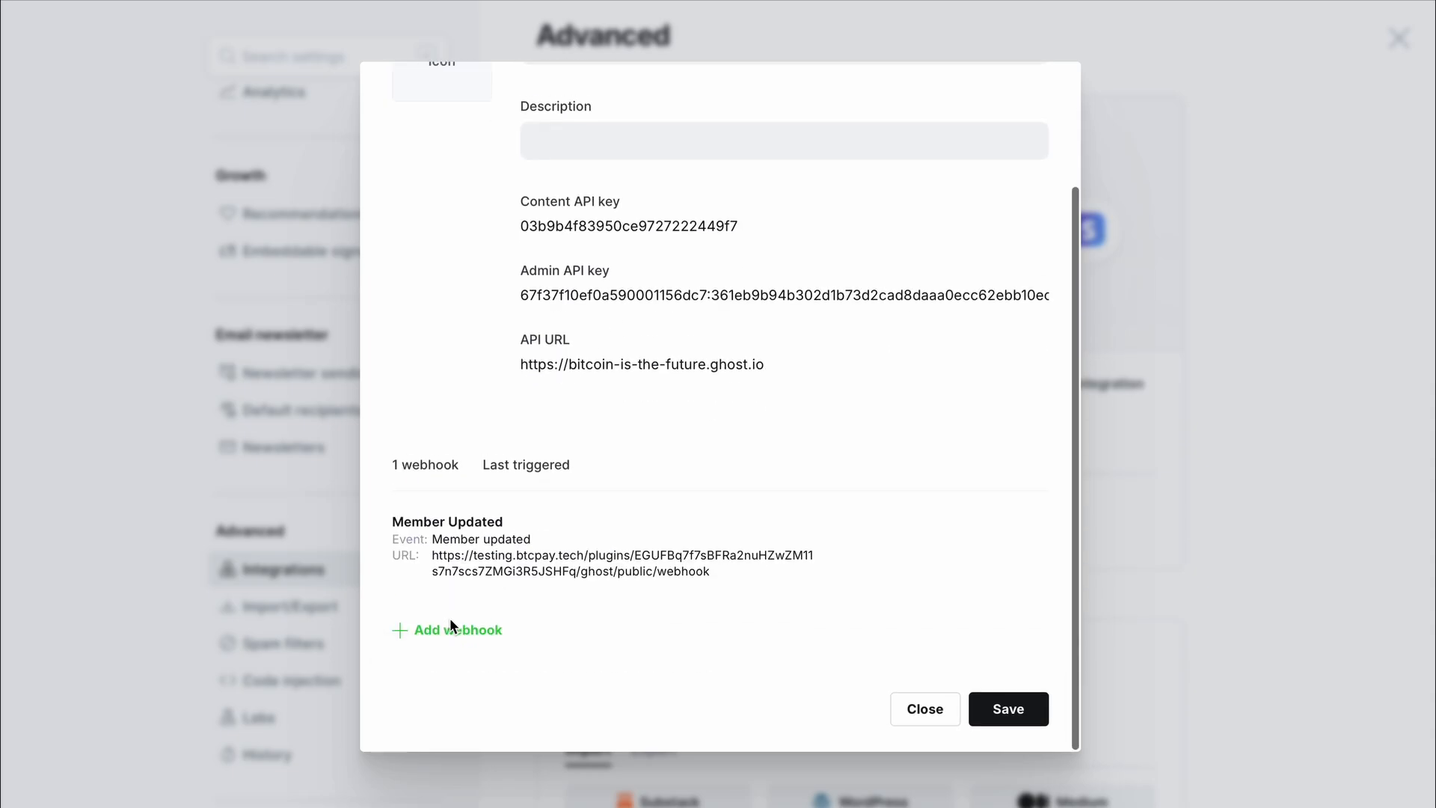
{"action": "scroll", "coordinate": [602, 368], "scroll_direction": "up", "scroll_amount": 2}
{"action": "scroll", "coordinate": [603, 370], "scroll_direction": "down", "scroll_amount": 2}
- Start a new webhook named 'Member Deleted' triggered by the Member deleted event
{"action": "left_click", "coordinate": [471, 629]}
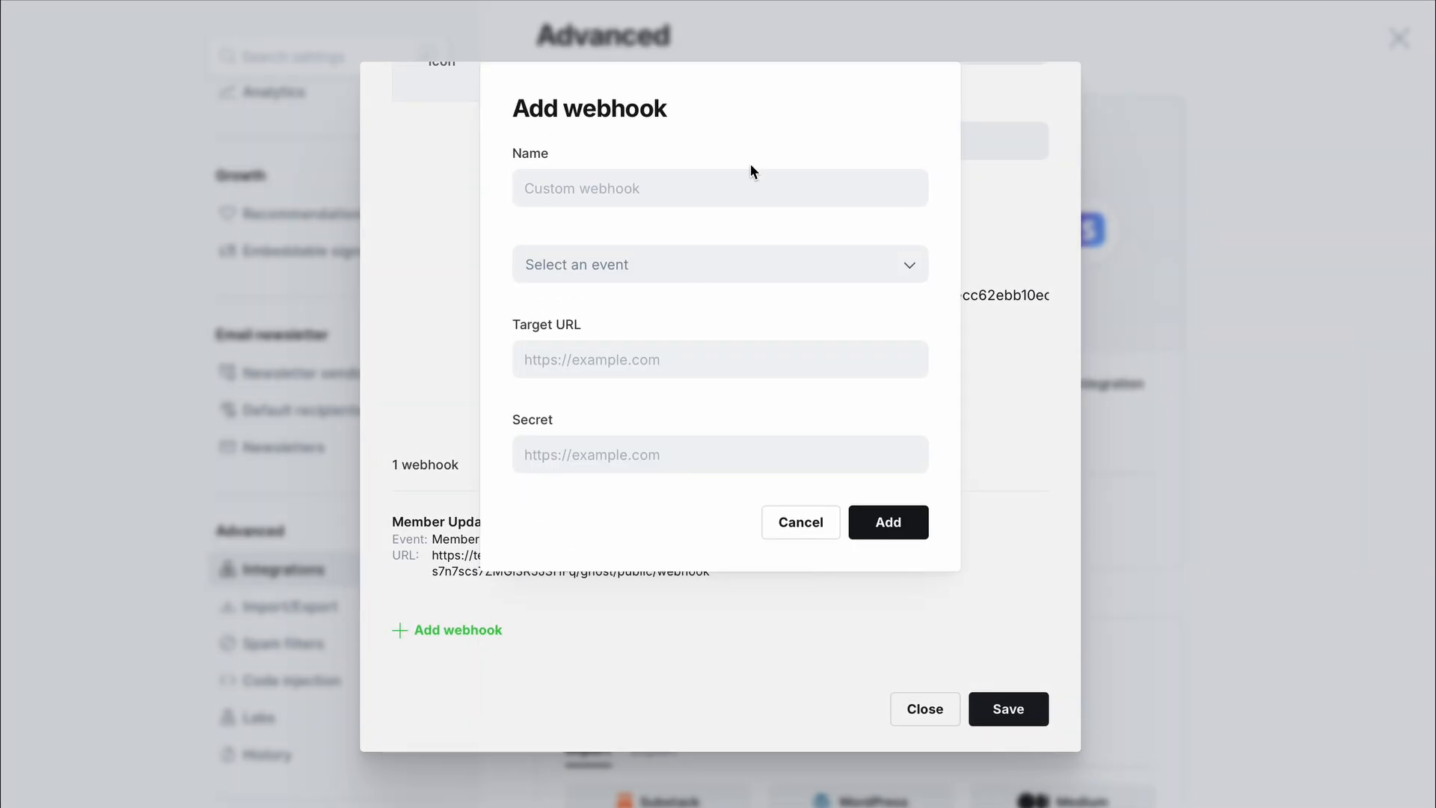
{"action": "left_click", "coordinate": [743, 191]}
{"action": "type", "text": "Menb"}
{"action": "key", "text": "BackSpace"}
{"action": "key", "text": "BackSpace"}
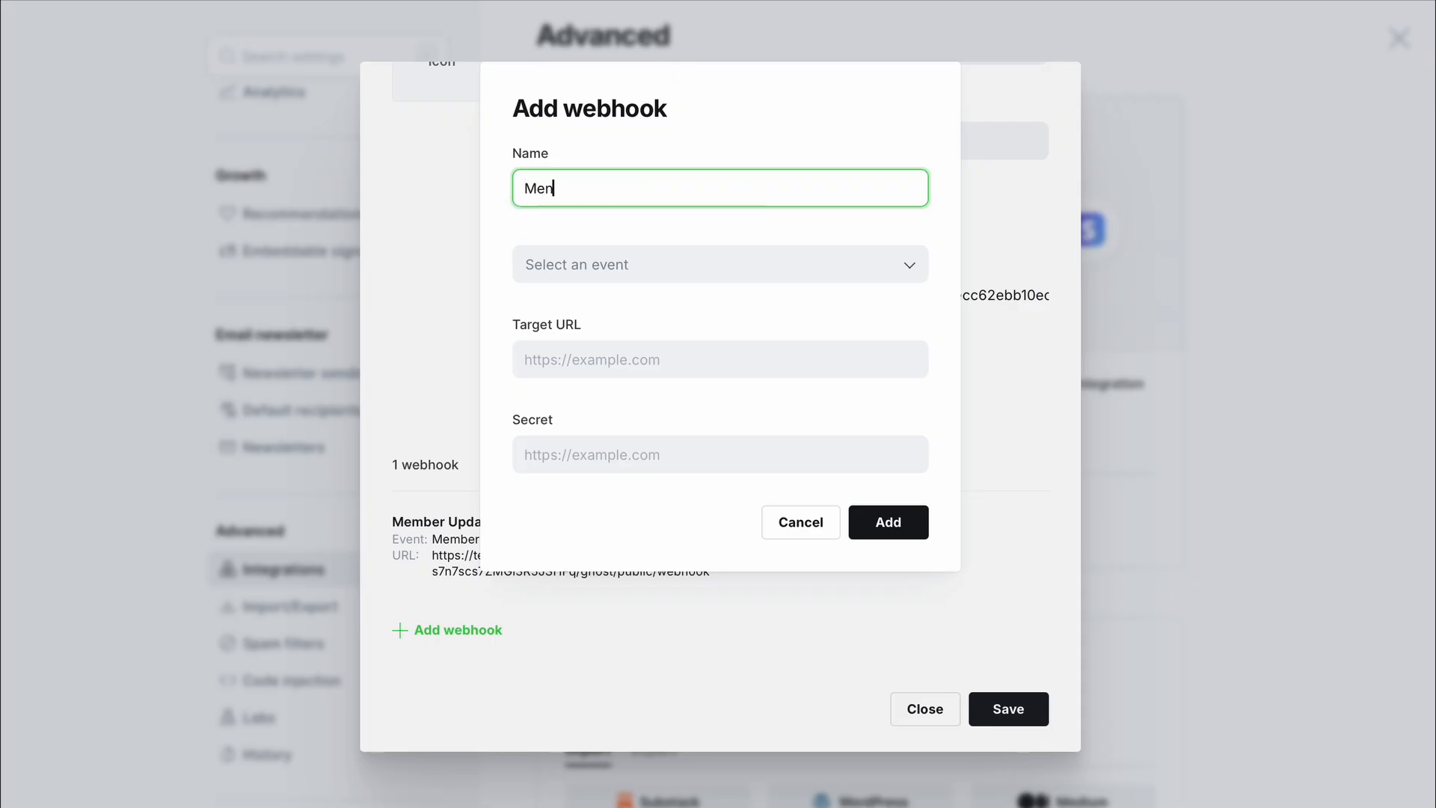
{"action": "type", "text": "mber Deleted"}
{"action": "left_click", "coordinate": [706, 271]}
{"action": "scroll", "coordinate": [684, 414], "scroll_direction": "down", "scroll_amount": 1}
{"action": "scroll", "coordinate": [687, 440], "scroll_direction": "down", "scroll_amount": 6}
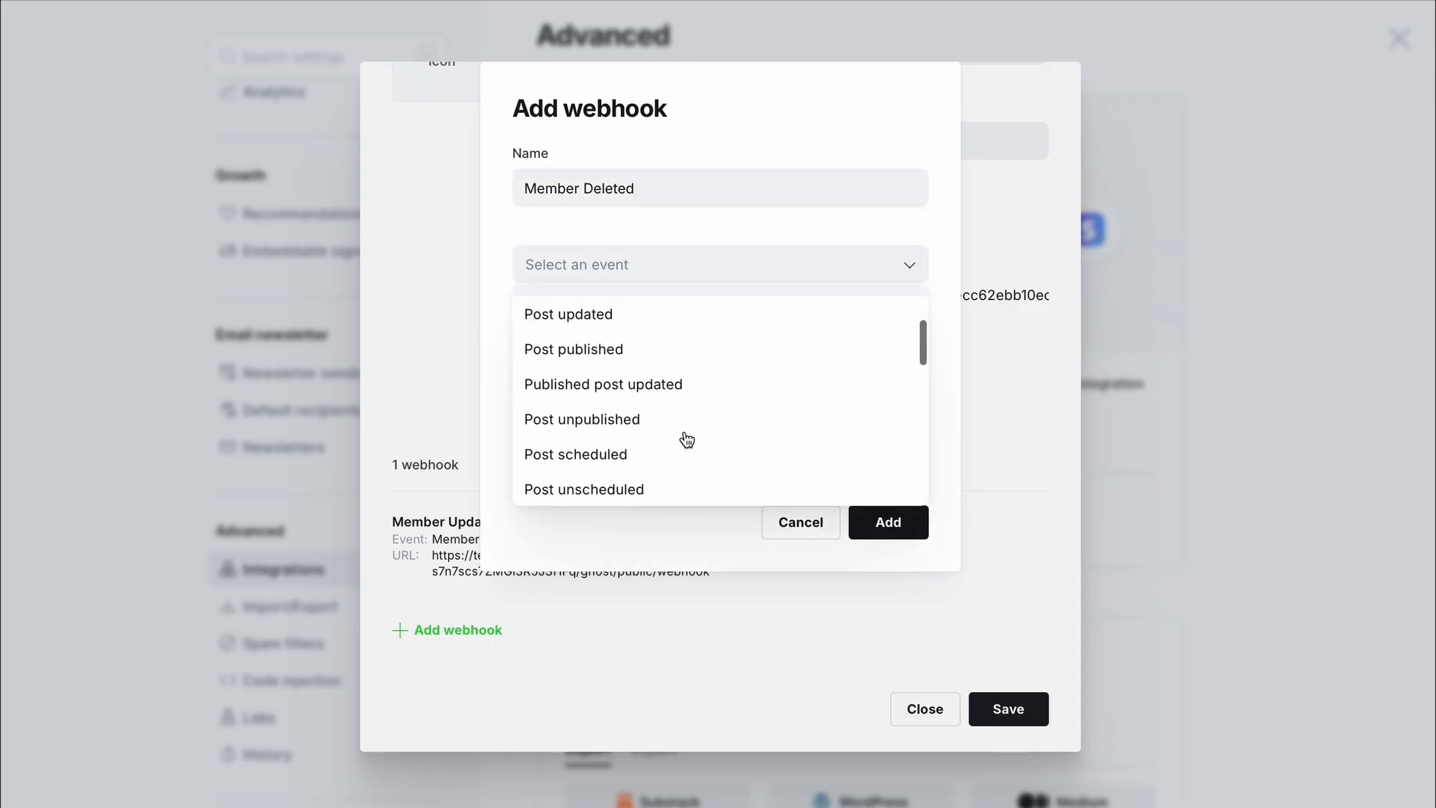
{"action": "scroll", "coordinate": [686, 440], "scroll_direction": "down", "scroll_amount": 6}
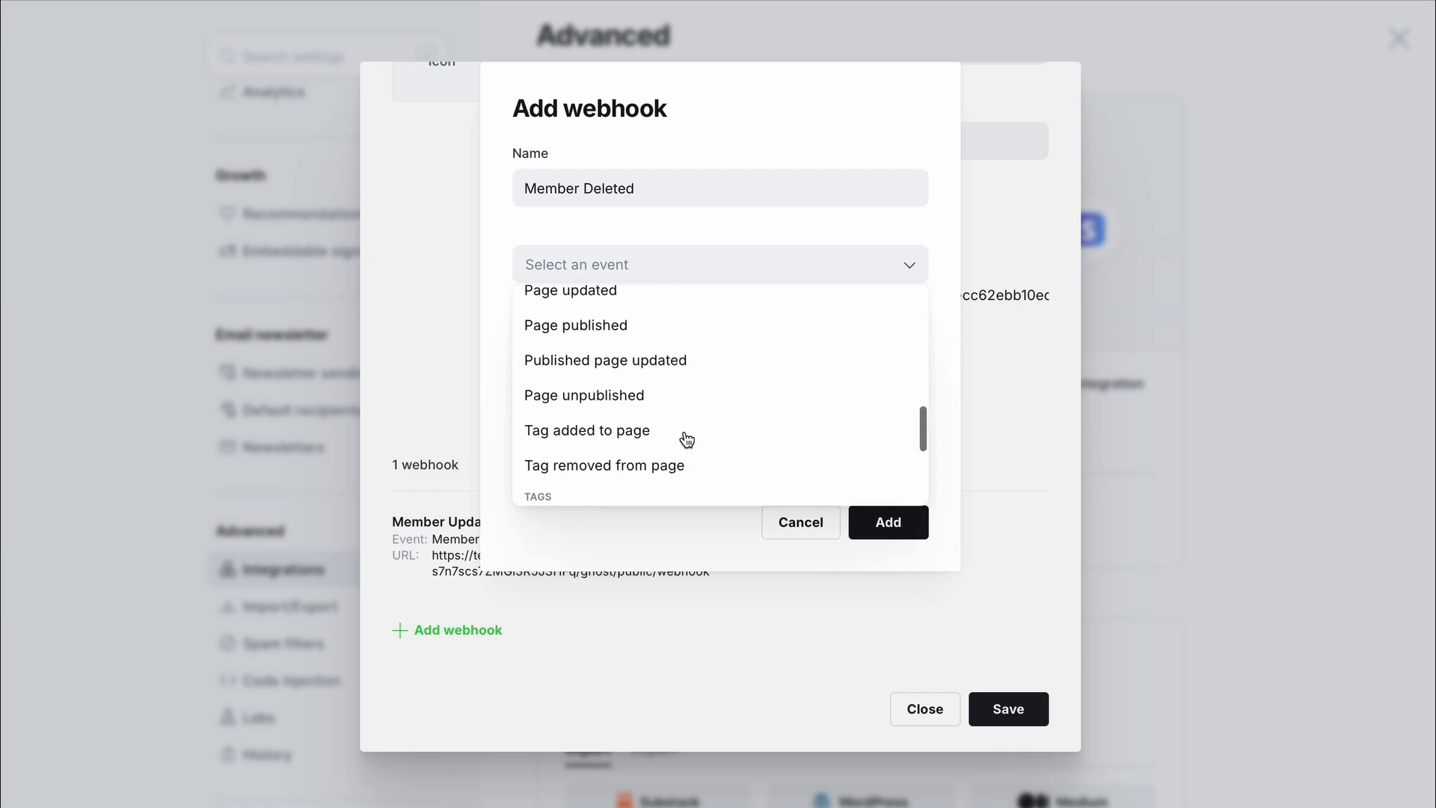
{"action": "scroll", "coordinate": [655, 479], "scroll_direction": "down", "scroll_amount": 1}
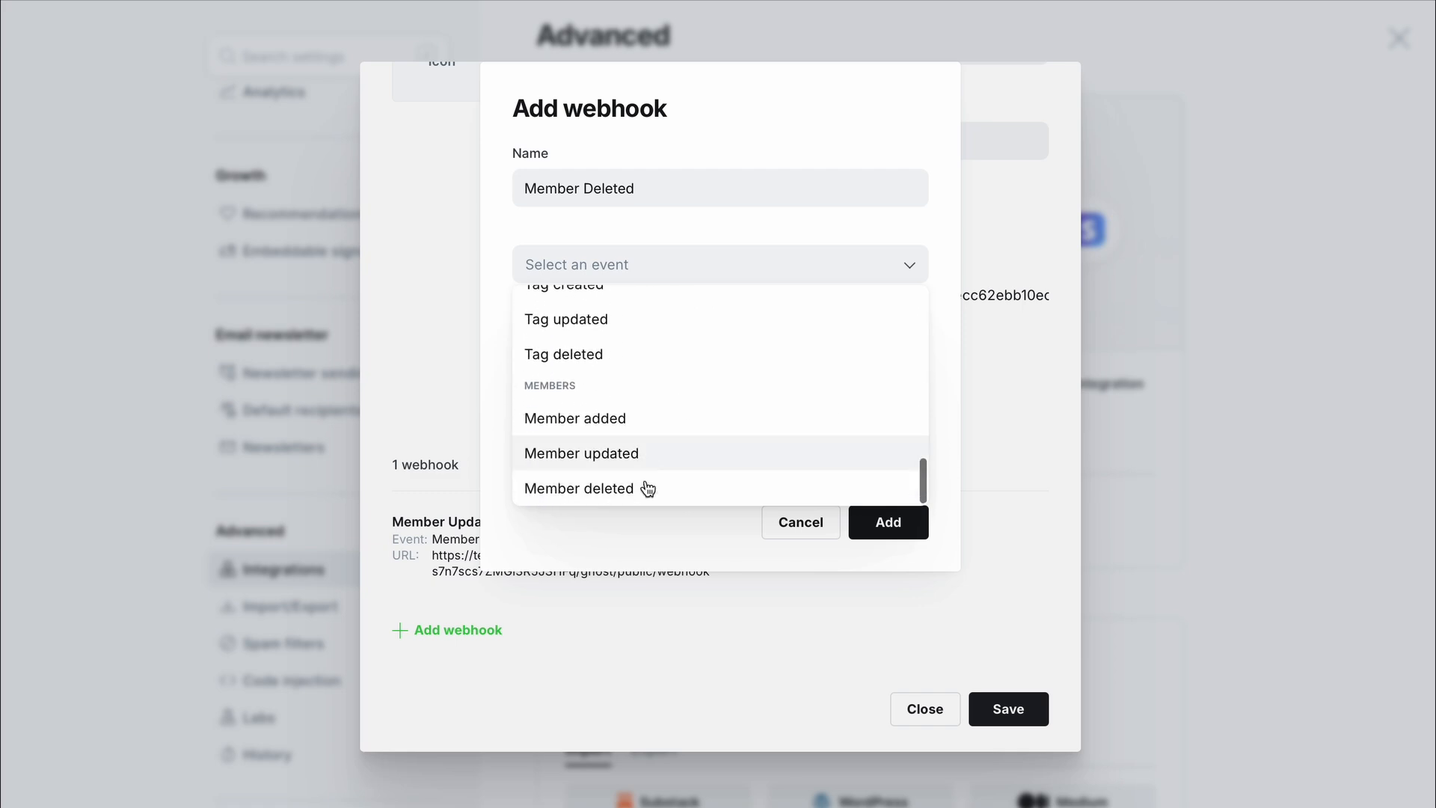
{"action": "left_click", "coordinate": [631, 489]}
- Fill in BTCPay's webhook URL as target and BTCPay's webhook secret as Secret
{"action": "left_click", "coordinate": [647, 365]}
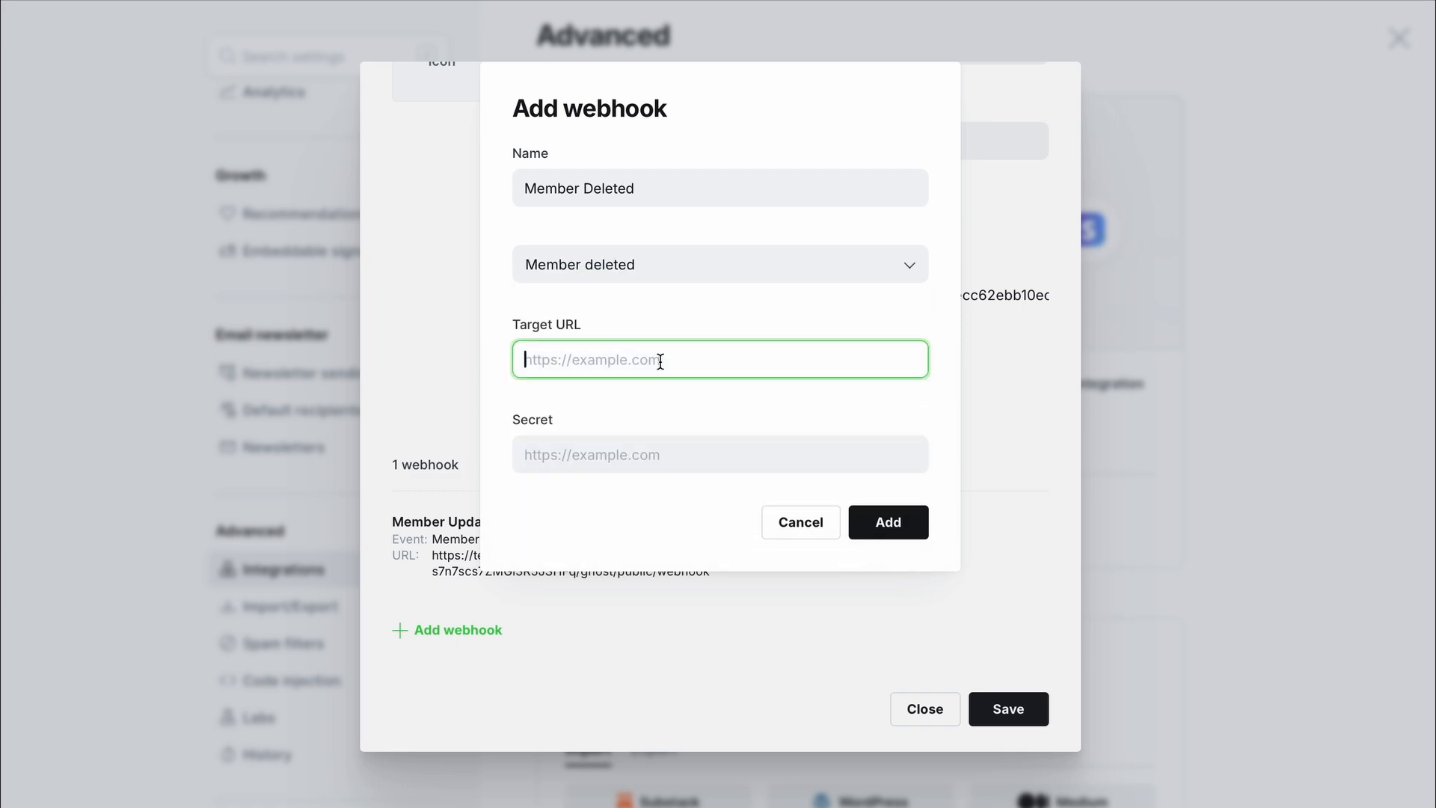
{"action": "key", "text": "ctrl+v"}
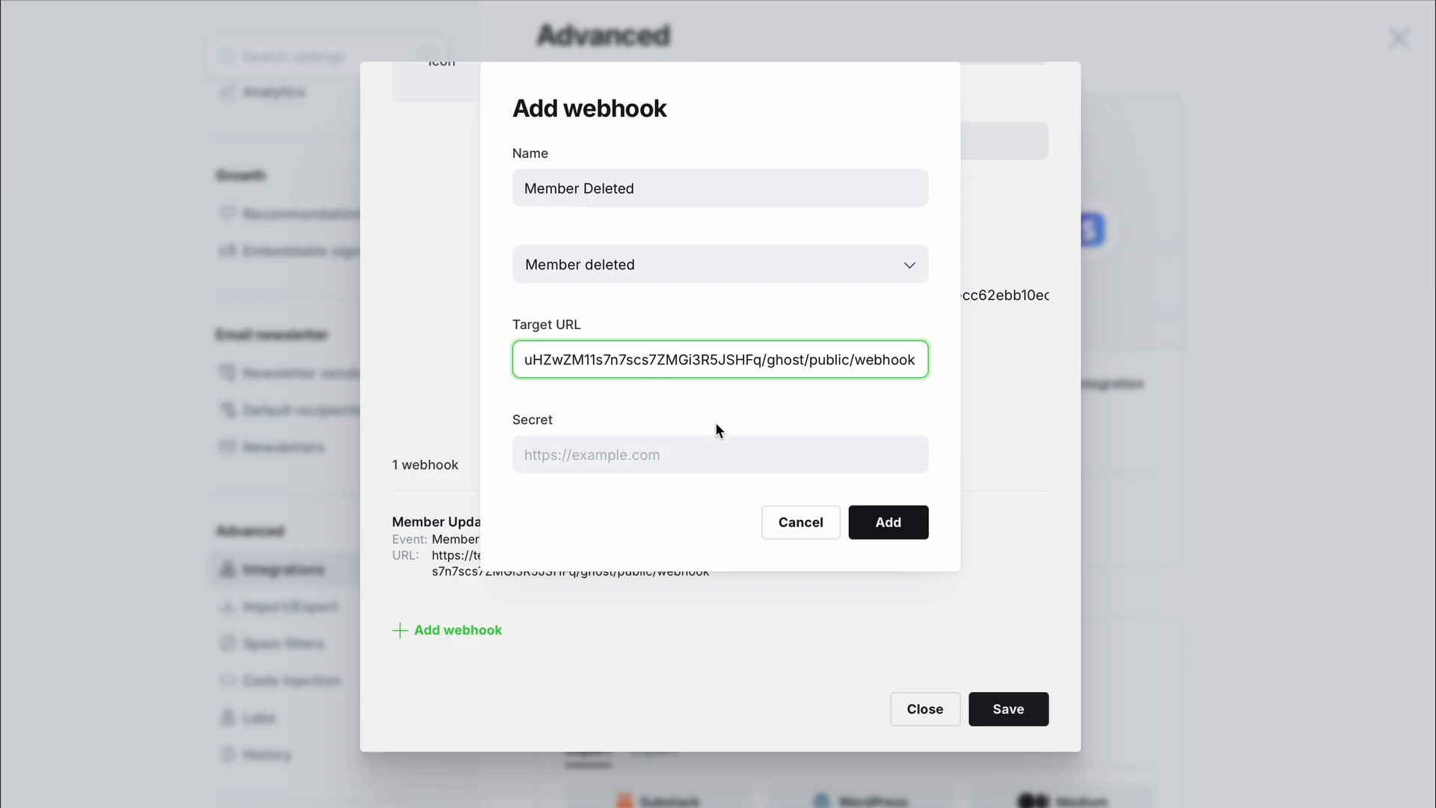
{"action": "key", "text": "Tab"}
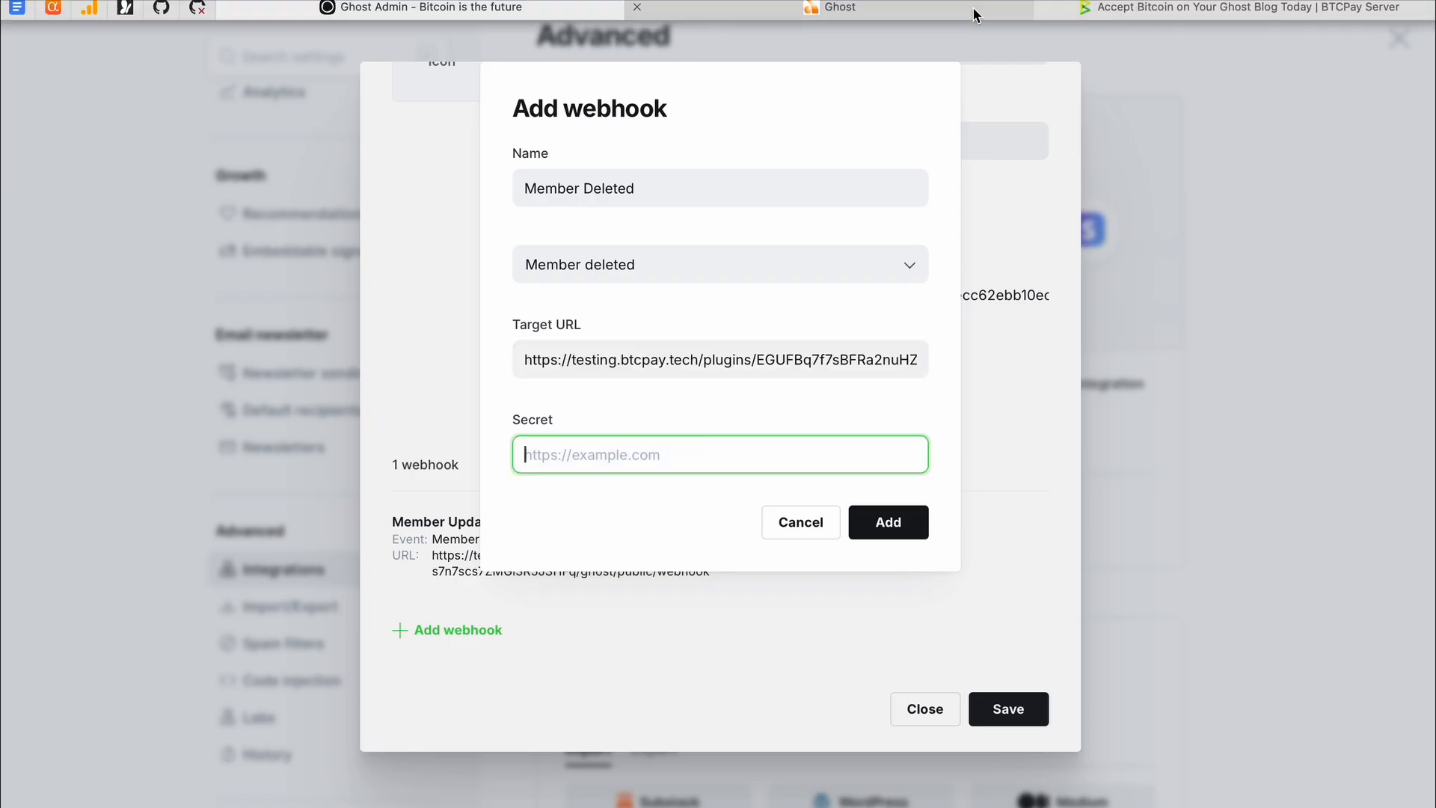
{"action": "left_click", "coordinate": [974, 14]}
{"action": "left_click", "coordinate": [760, 292]}
{"action": "double_click", "coordinate": [760, 292]}
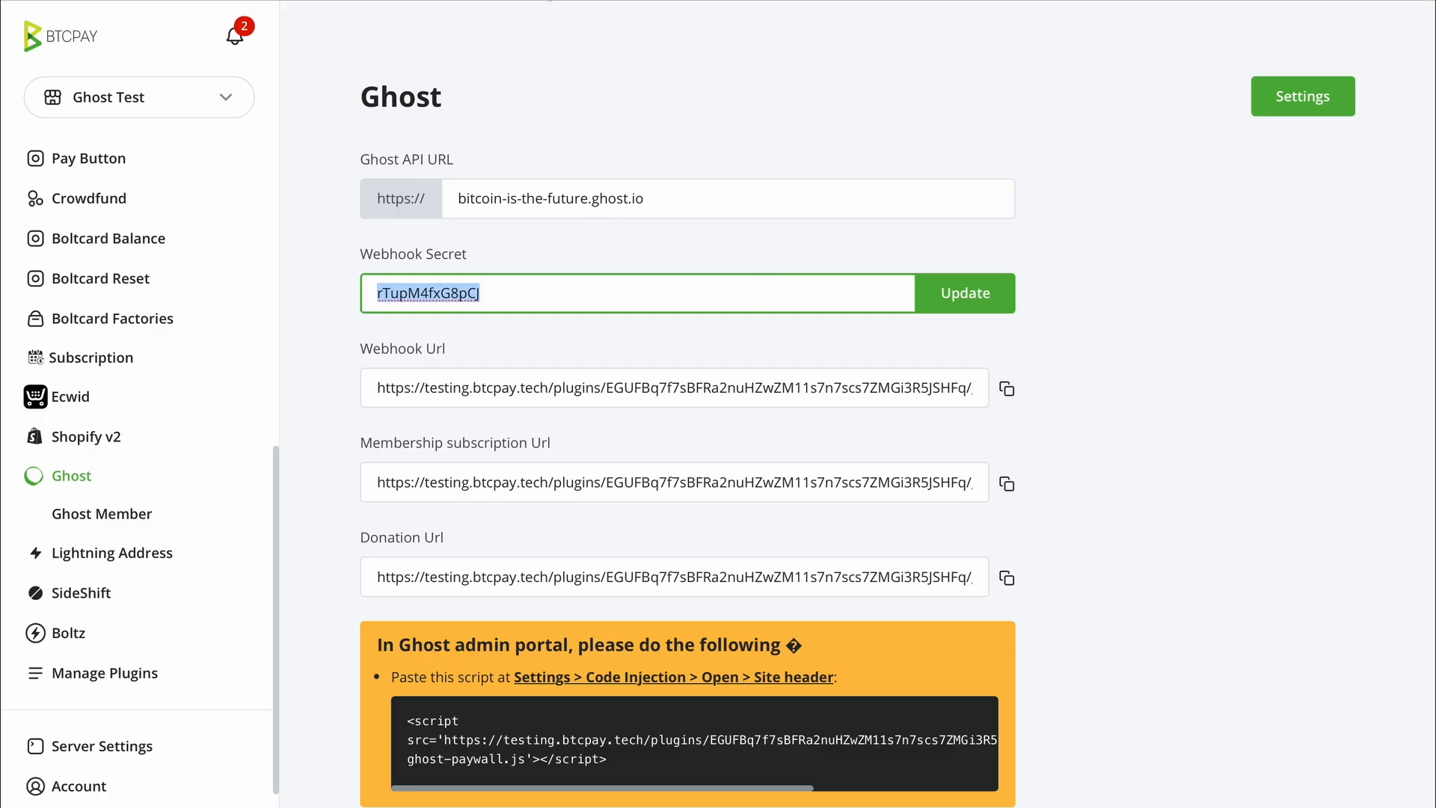
{"action": "left_click", "coordinate": [551, 2]}
{"action": "key", "text": "ctrl+v"}
- Add the Member Deleted webhook, then save and close the BTCPay Server integration
{"action": "left_click", "coordinate": [899, 526]}
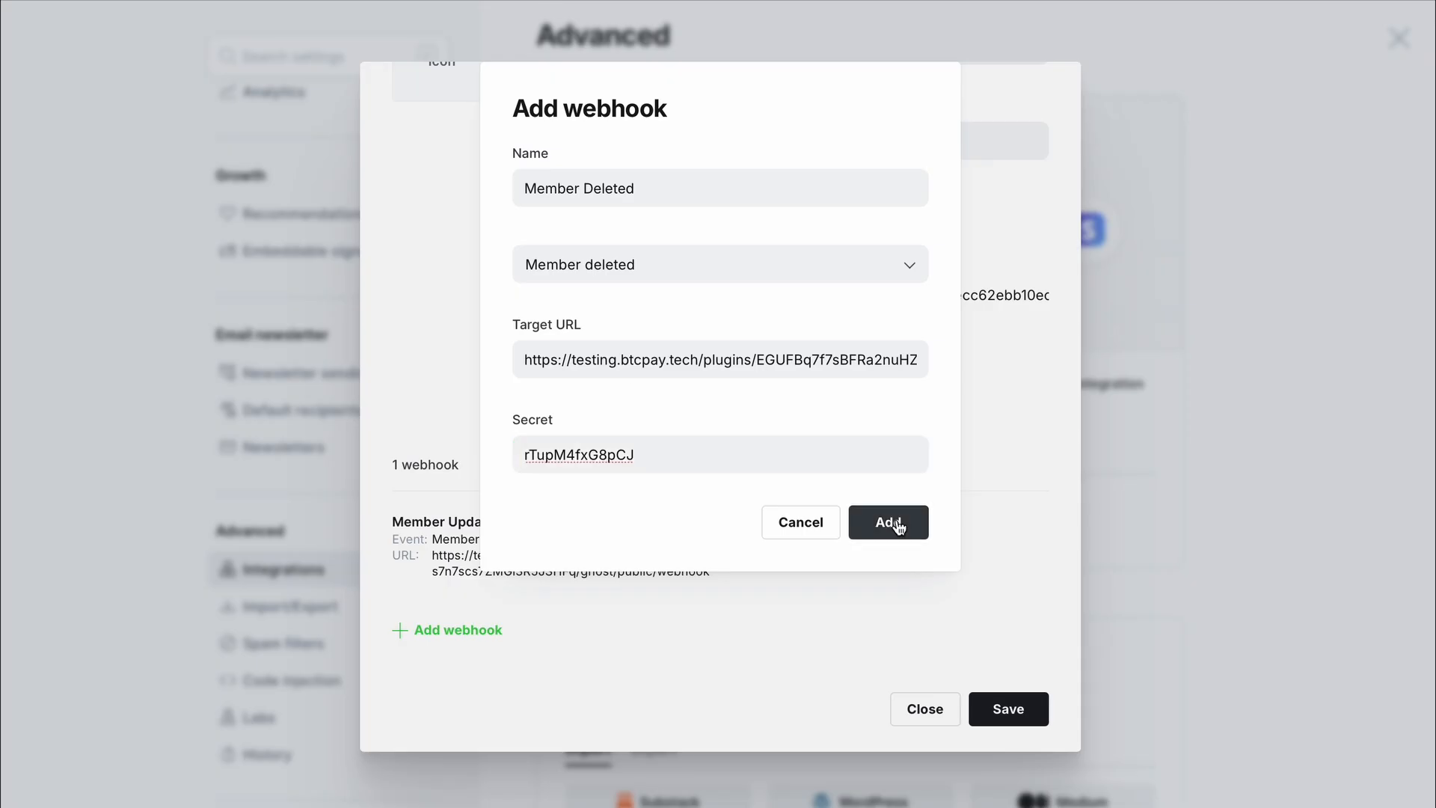
{"action": "scroll", "coordinate": [860, 527], "scroll_direction": "down", "scroll_amount": 2}
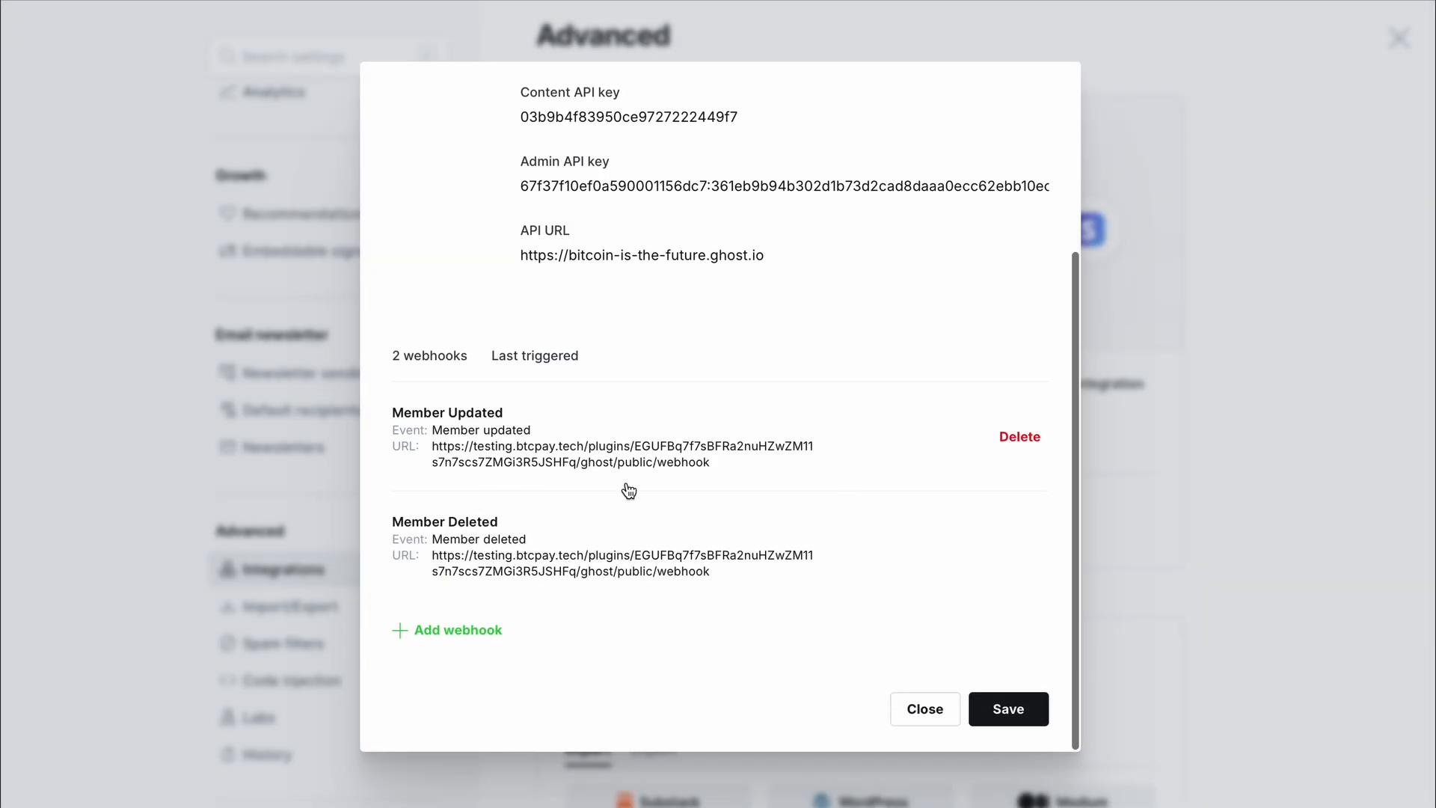
{"action": "left_click", "coordinate": [1016, 705]}
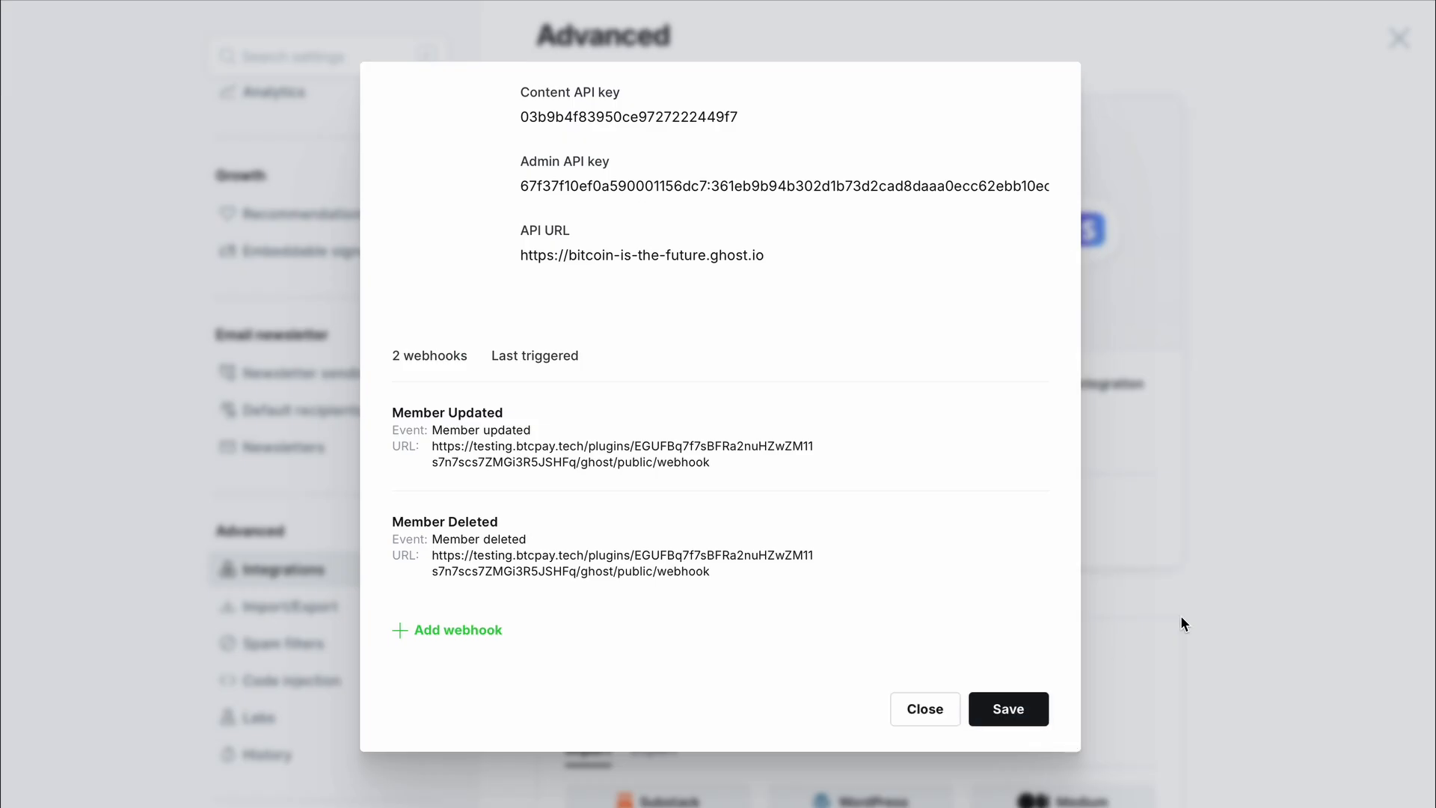
{"action": "left_click", "coordinate": [923, 710]}
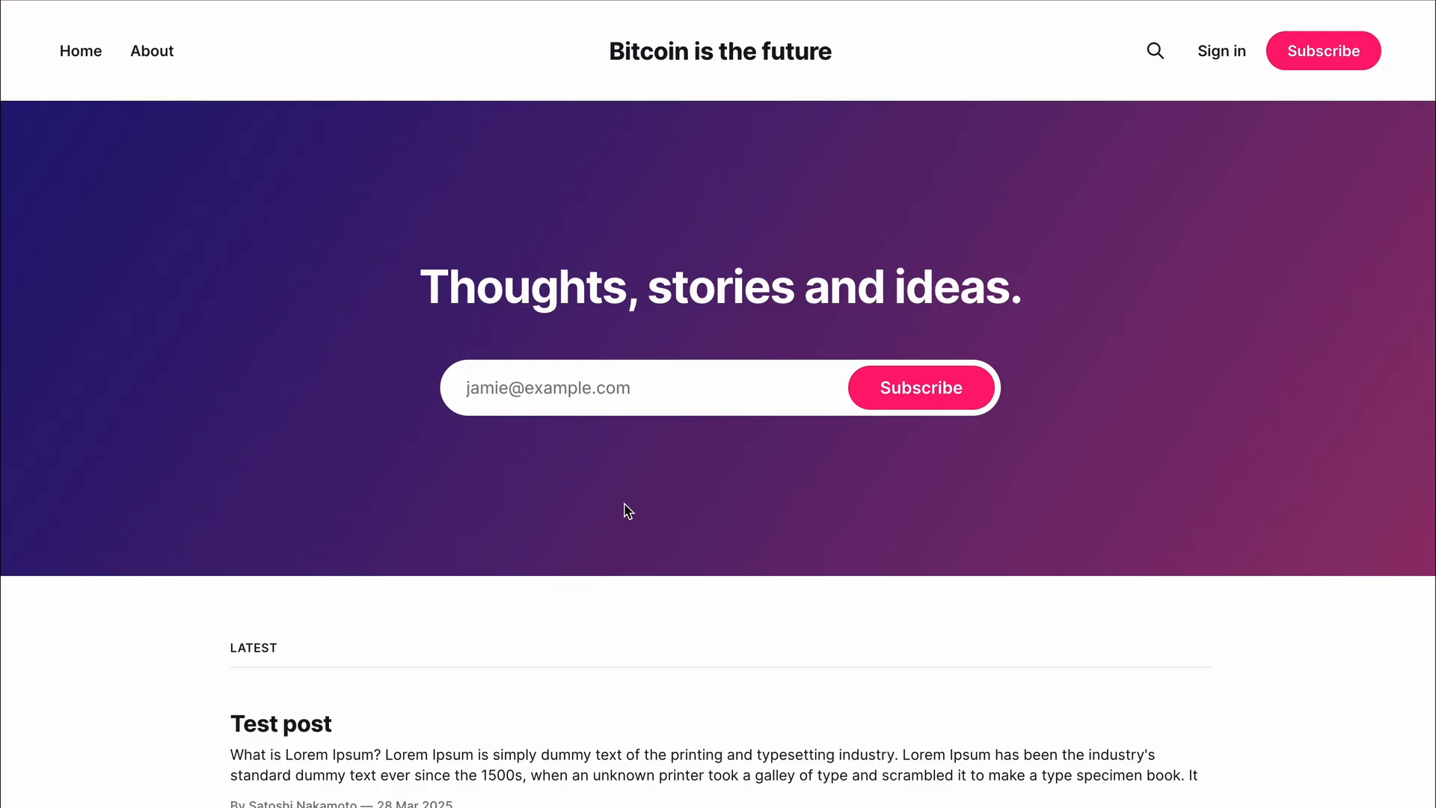
- From the blog's Subscribe signup form, follow the Bitcoin subscription link to BTCPay's subscribe page
{"action": "scroll", "coordinate": [626, 507], "scroll_direction": "down", "scroll_amount": 3}
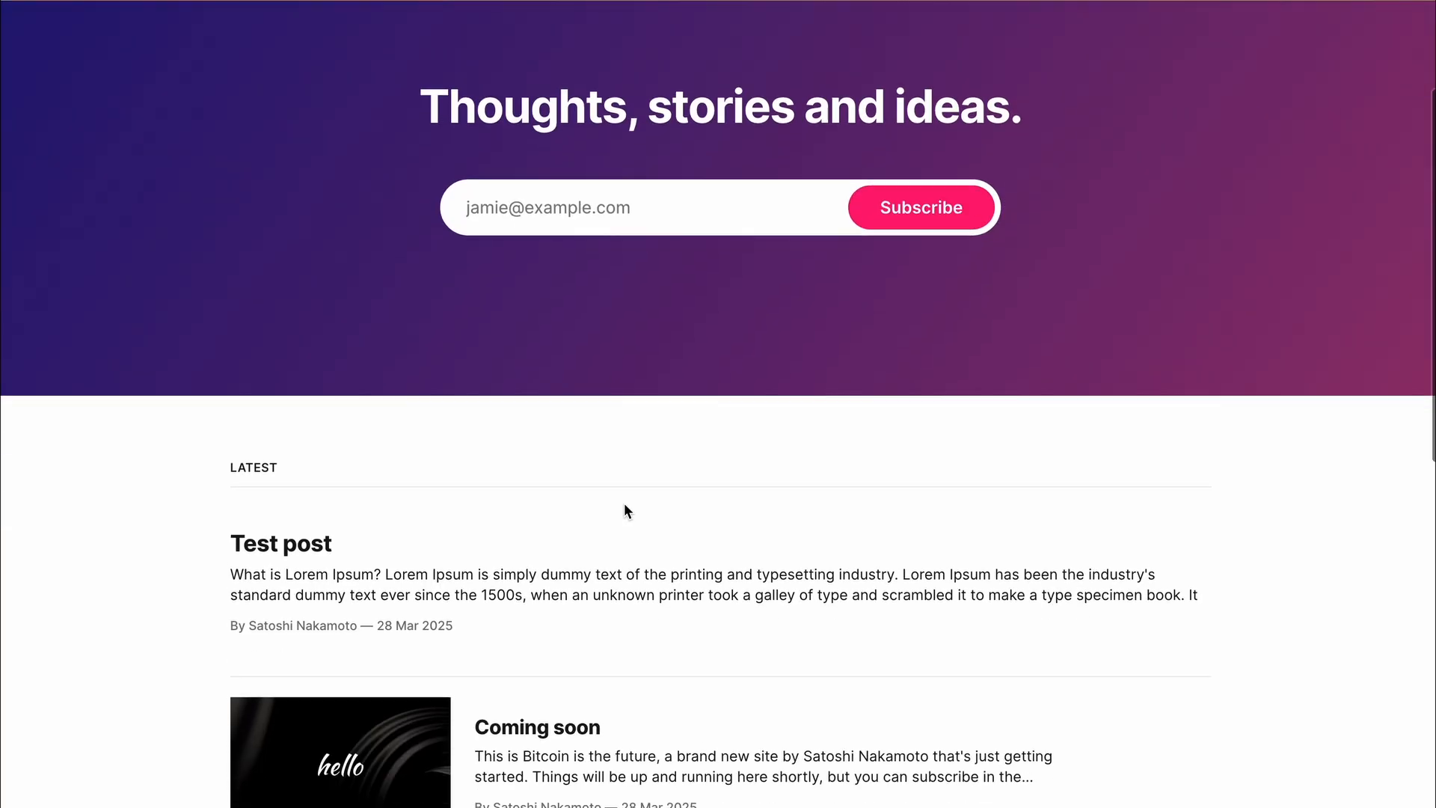
{"action": "scroll", "coordinate": [754, 356], "scroll_direction": "down", "scroll_amount": 4}
{"action": "scroll", "coordinate": [754, 356], "scroll_direction": "up", "scroll_amount": 7}
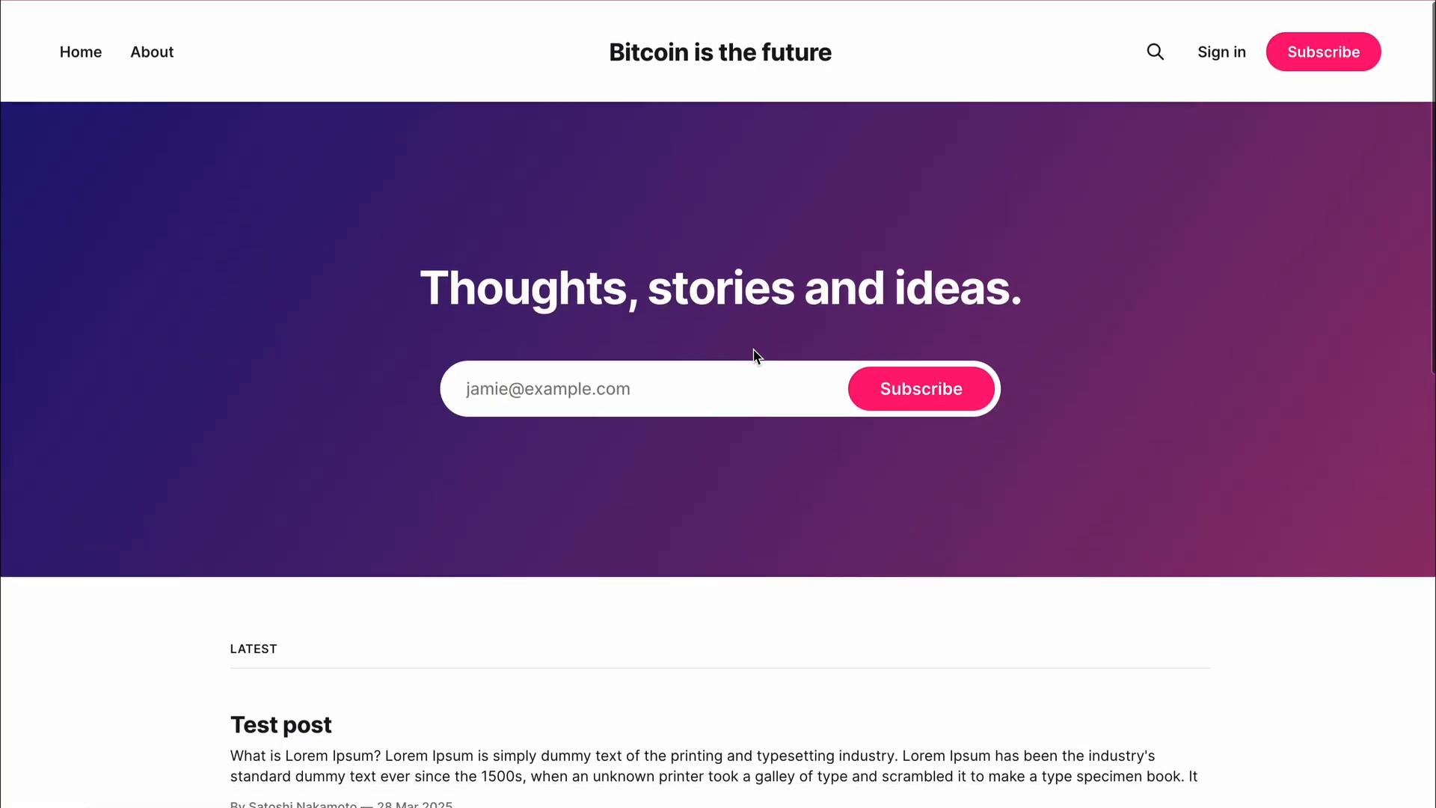
{"action": "left_click", "coordinate": [1352, 58]}
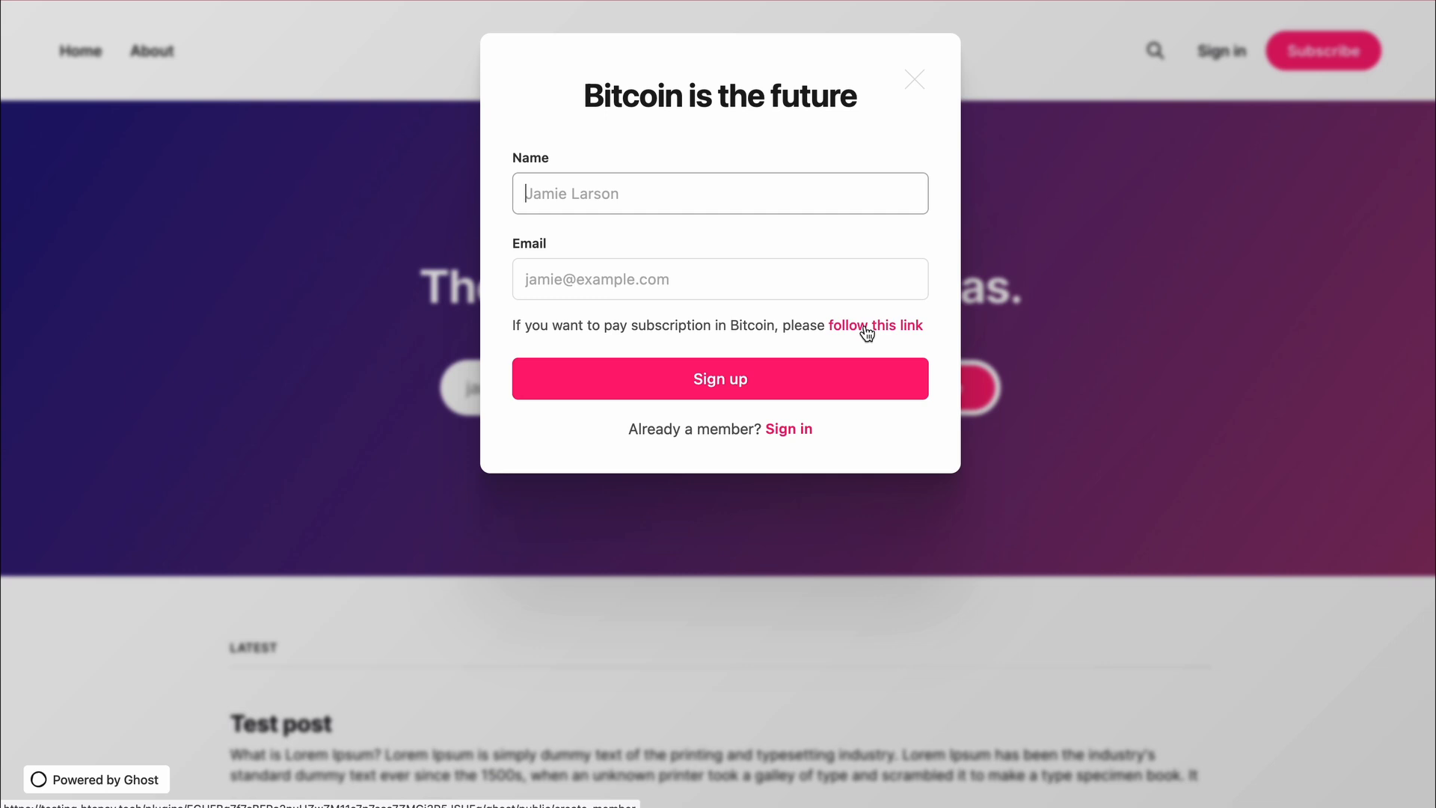
{"action": "left_click_drag", "start_coordinate": [524, 325], "coordinate": [789, 319]}
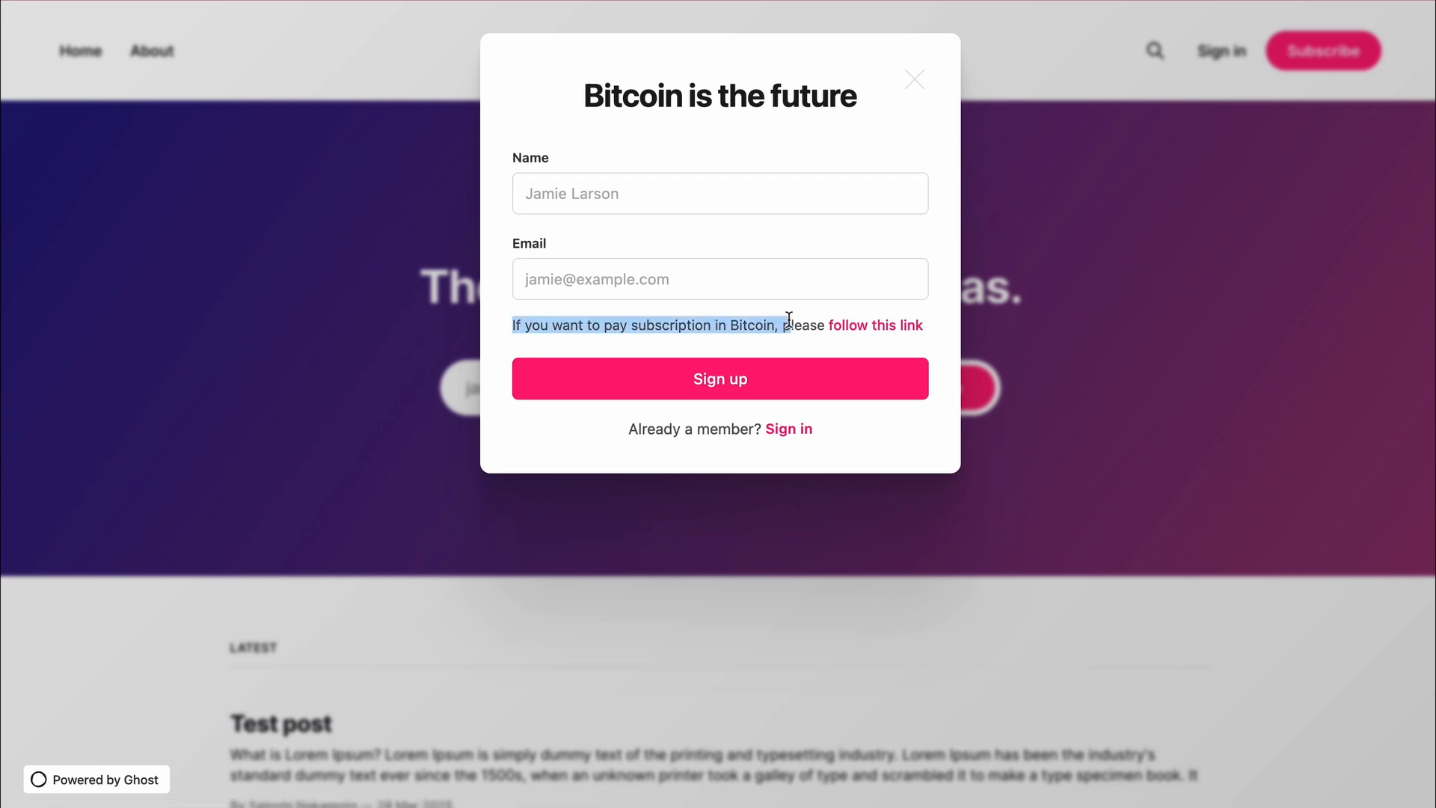
{"action": "left_click", "coordinate": [789, 319]}
{"action": "left_click", "coordinate": [854, 323]}
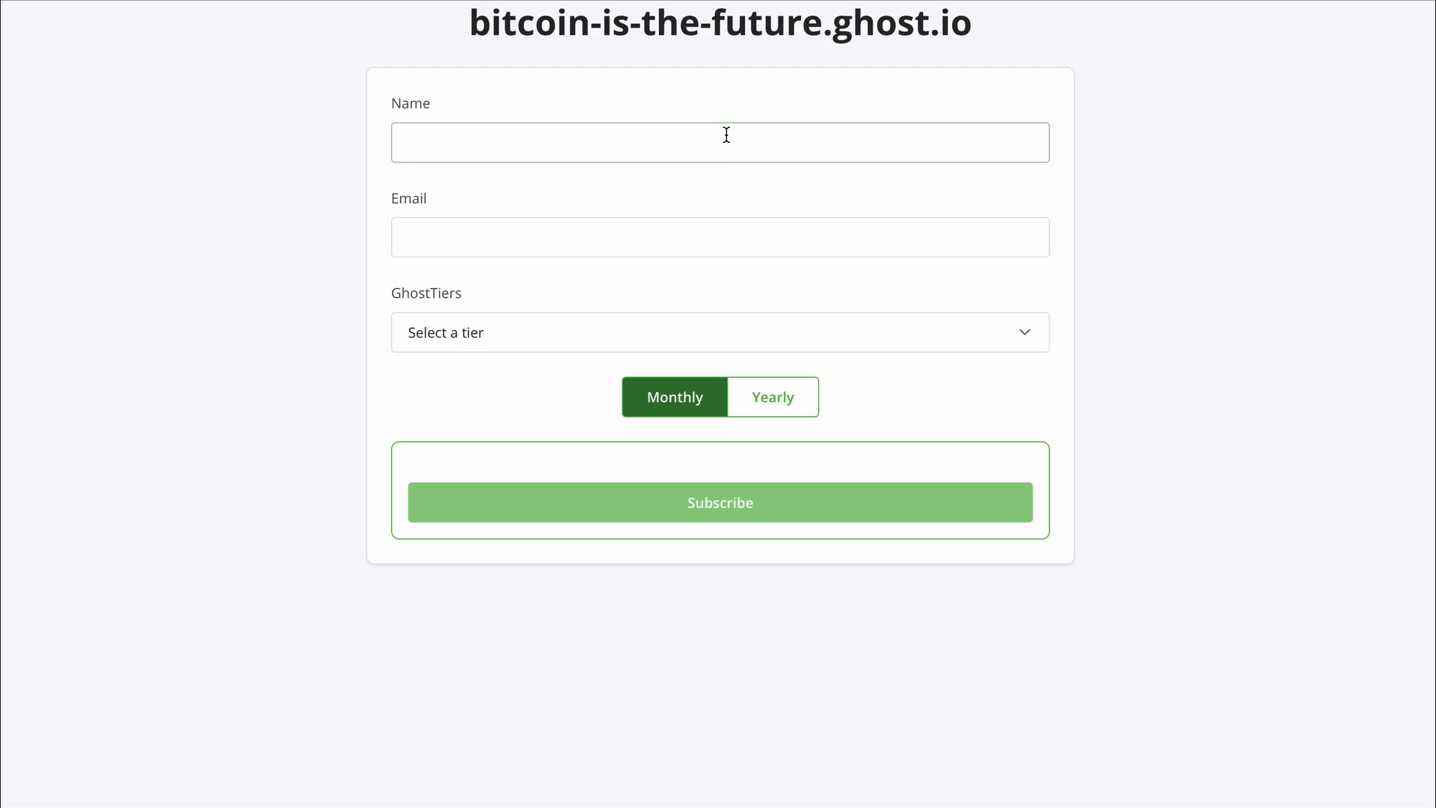
- Enter the subscriber's name and e-mail and choose the 'Bitcoin is the future' tier
{"action": "left_click", "coordinate": [727, 134]}
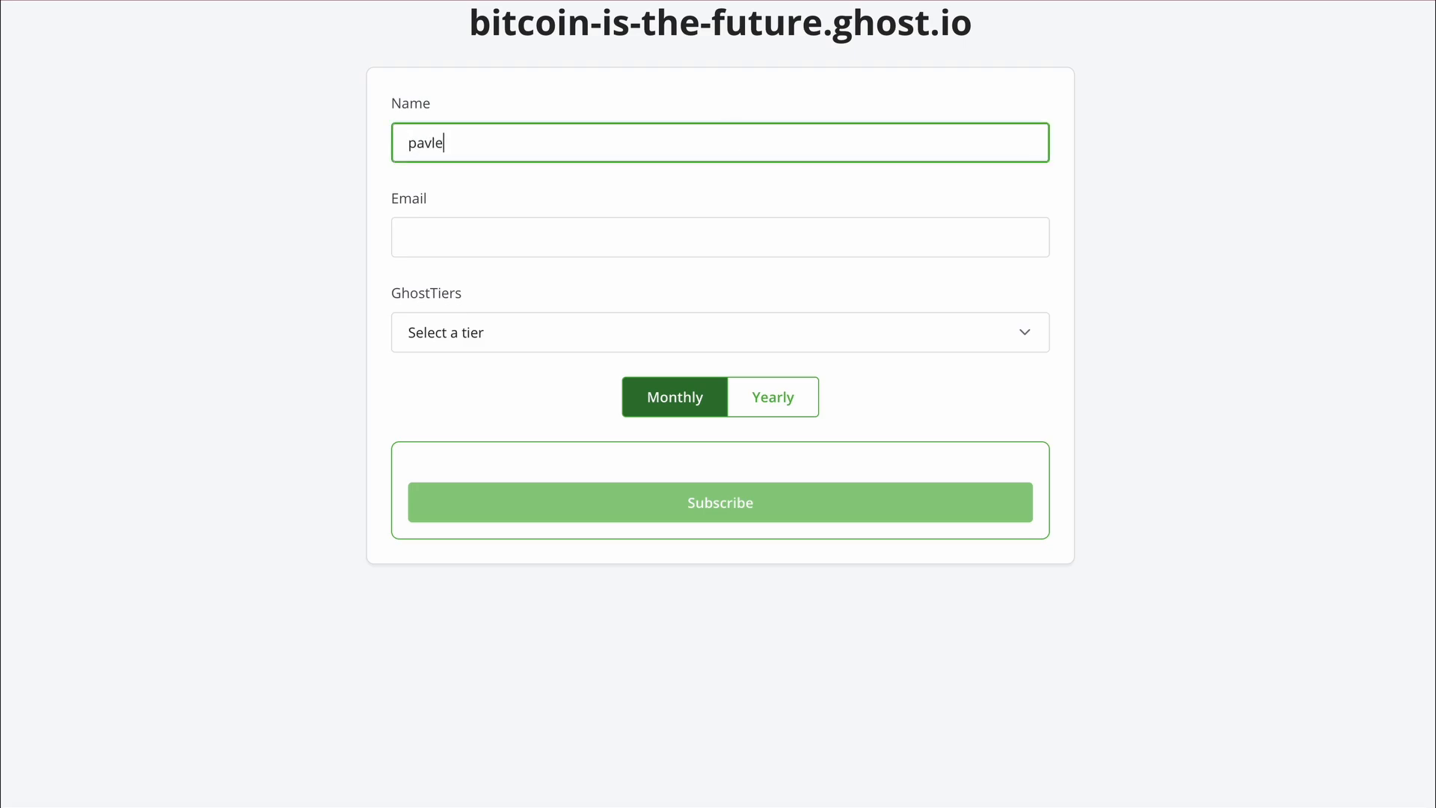
{"action": "left_click", "coordinate": [704, 236]}
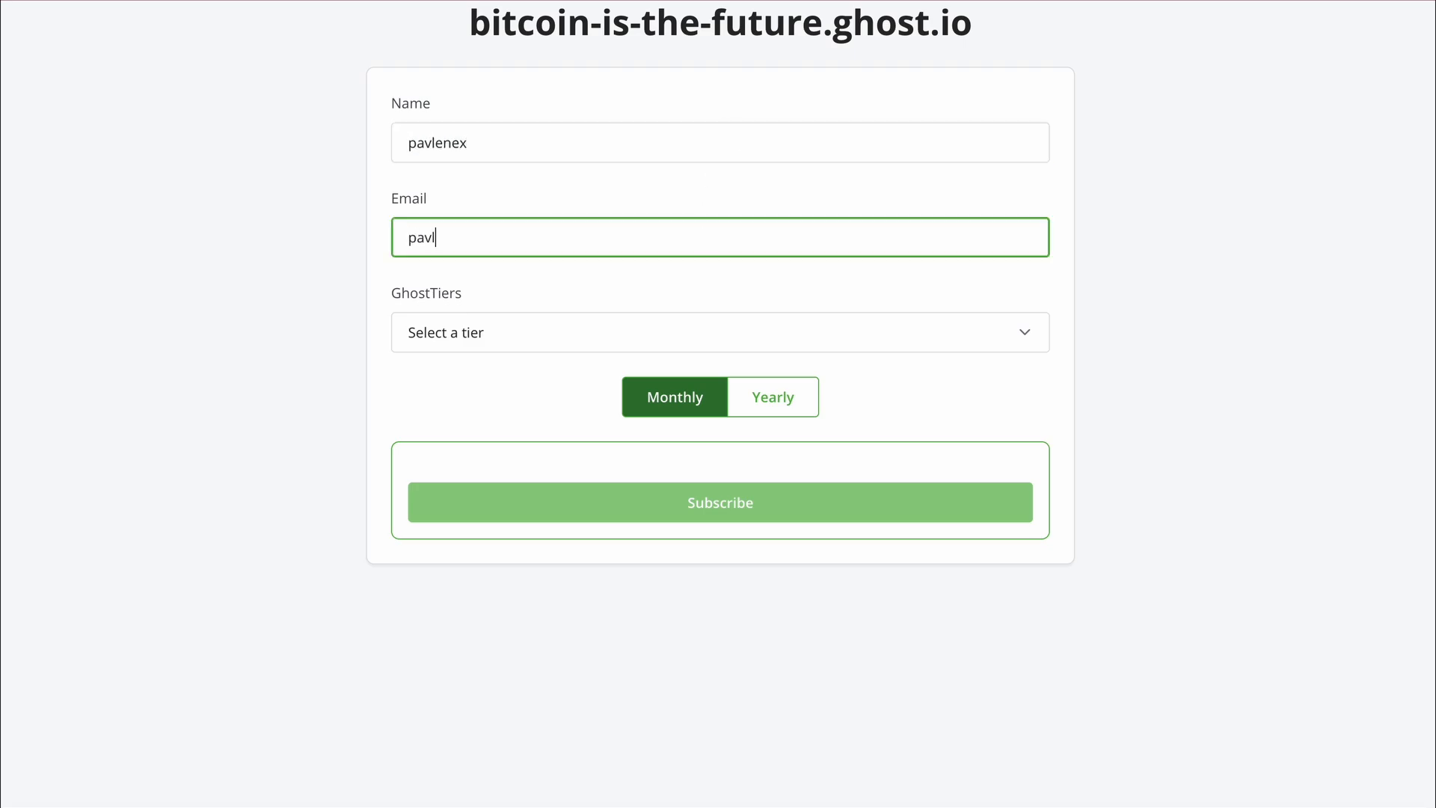
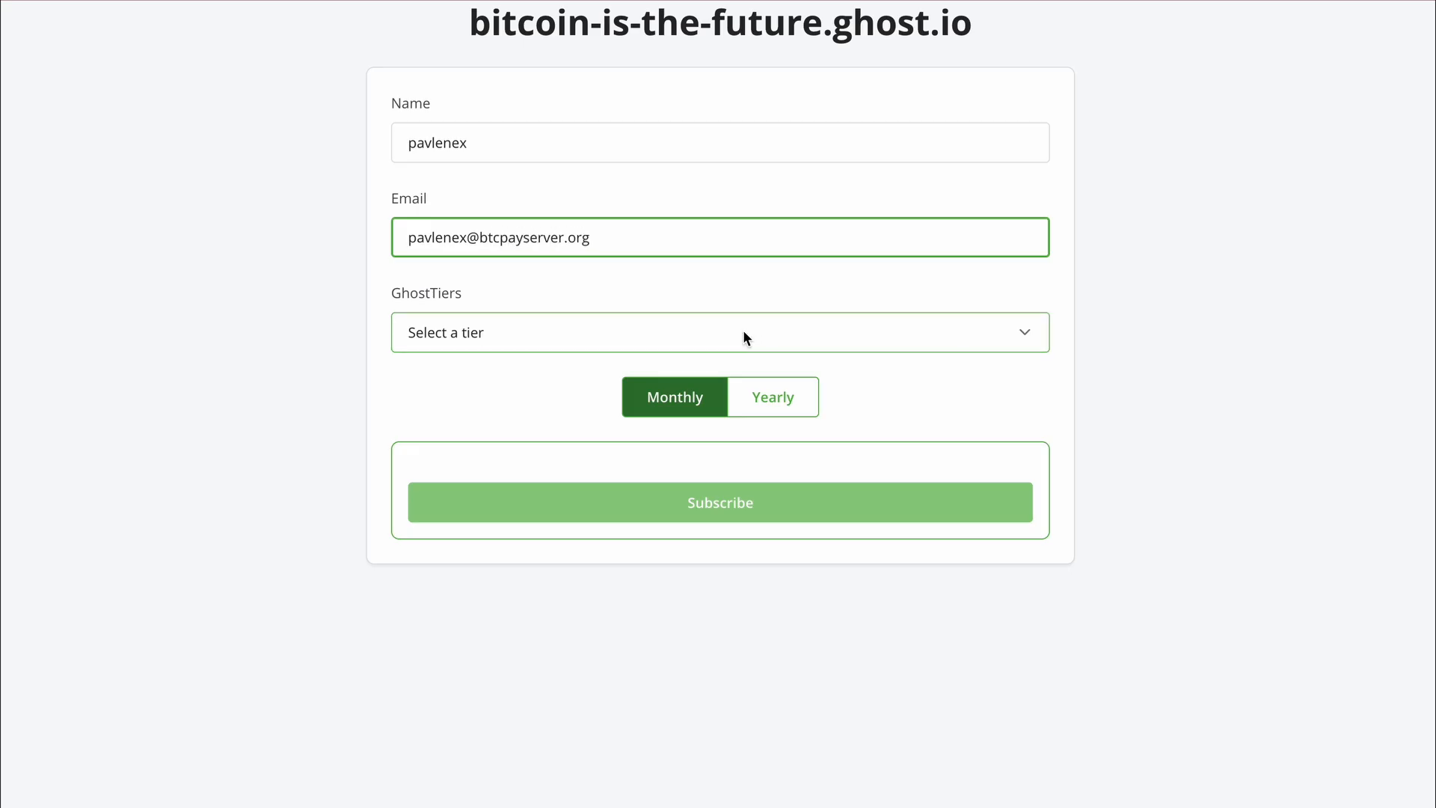
{"action": "left_click", "coordinate": [742, 331]}
{"action": "left_click", "coordinate": [668, 352]}
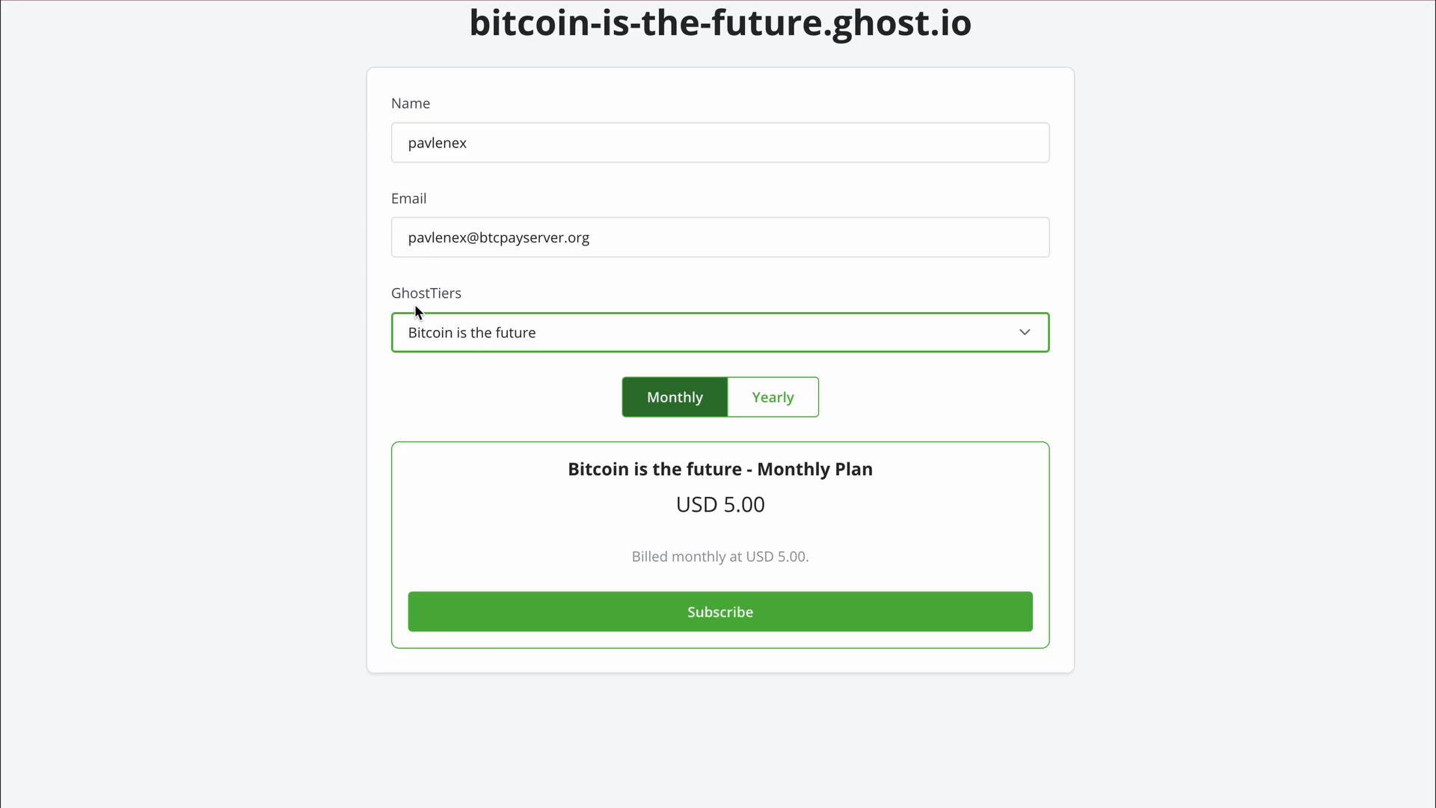
- Subscribe, pay the USD 5.00 invoice via Lightning, and return to the Ghost blog
{"action": "left_click", "coordinate": [685, 621]}
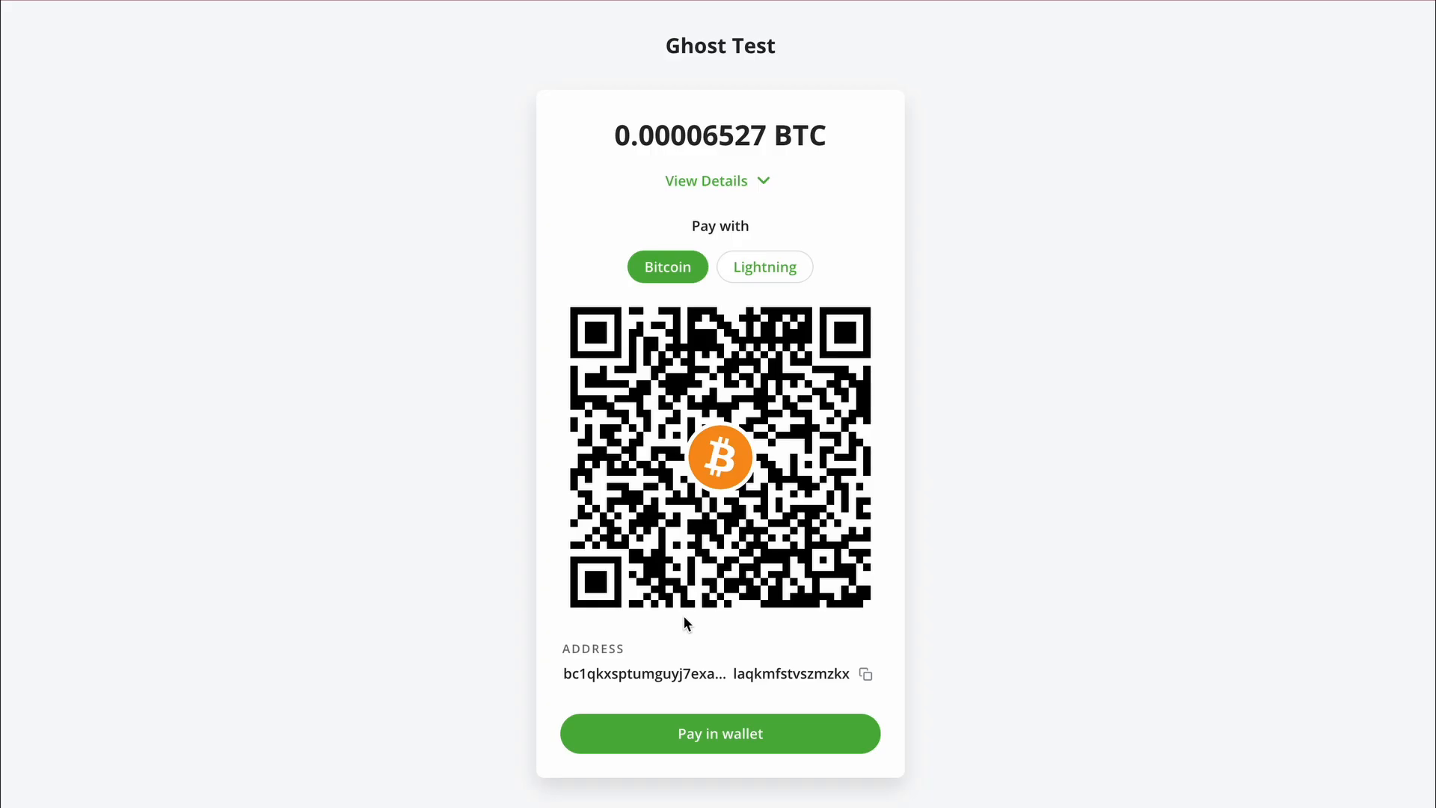
{"action": "double_click", "coordinate": [770, 282]}
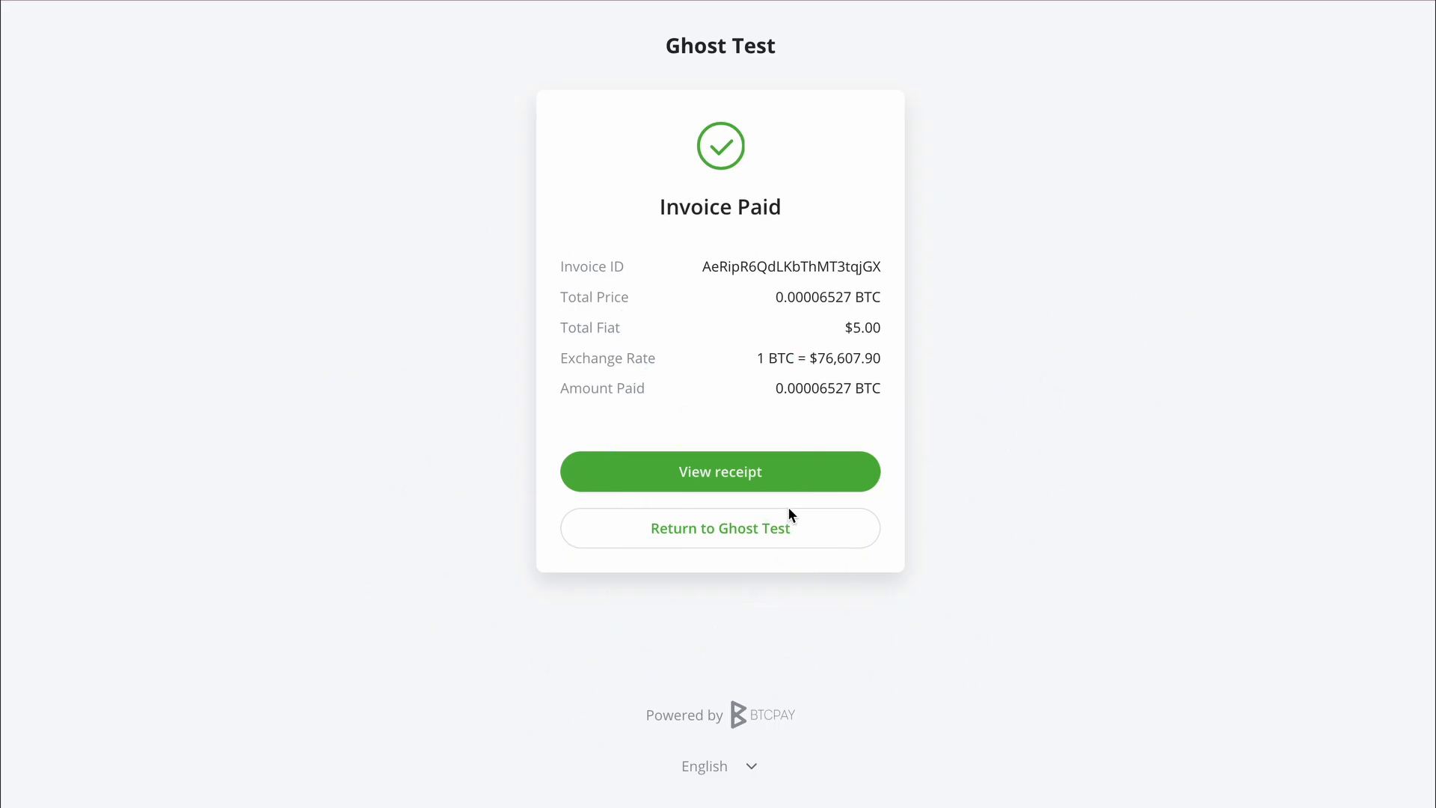
{"action": "left_click", "coordinate": [781, 528]}
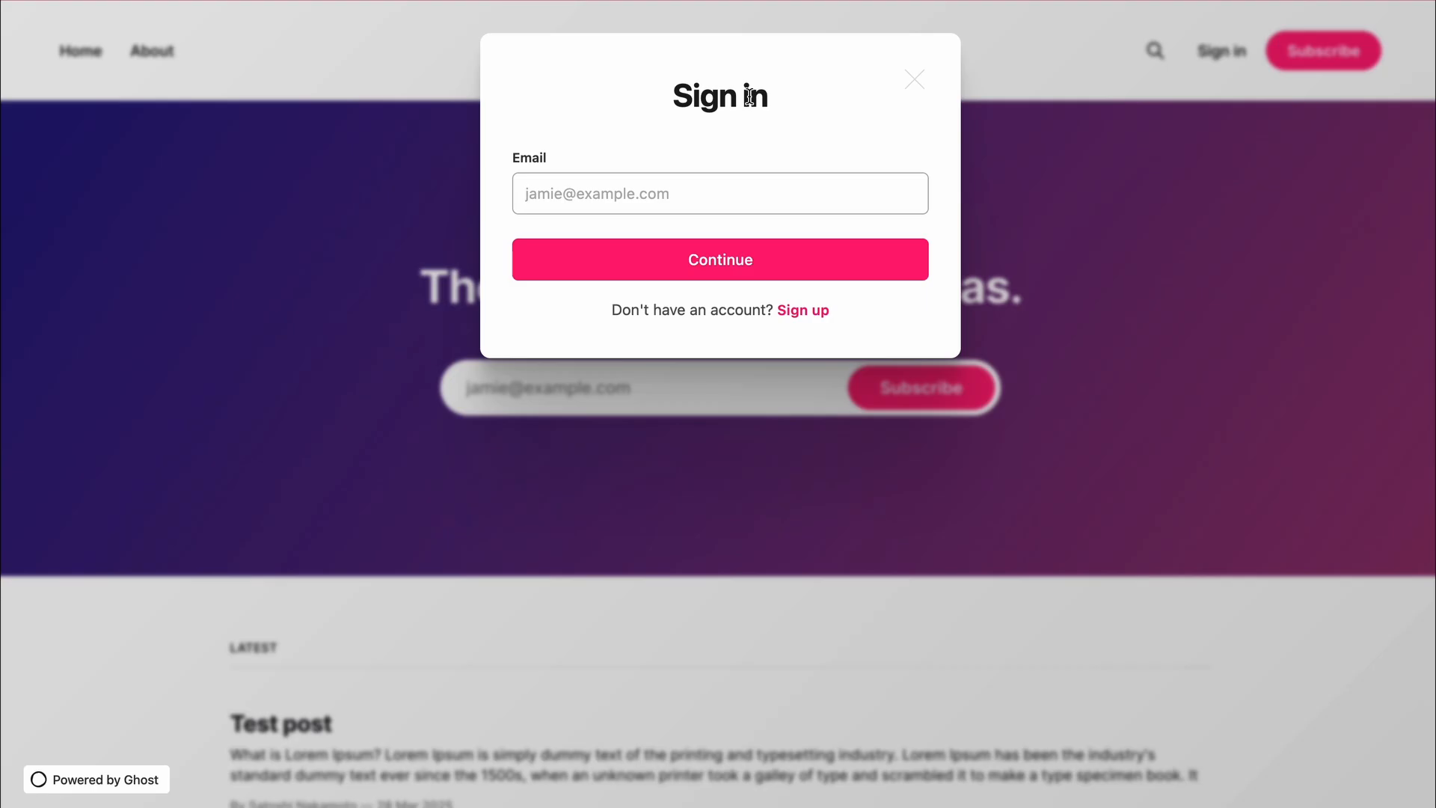
- Reload the Ghost Admin dashboard to show 2 members, one via BTCPay Server, then switch back to BTCPay
{"action": "mouse_move", "coordinate": [355, 1]}
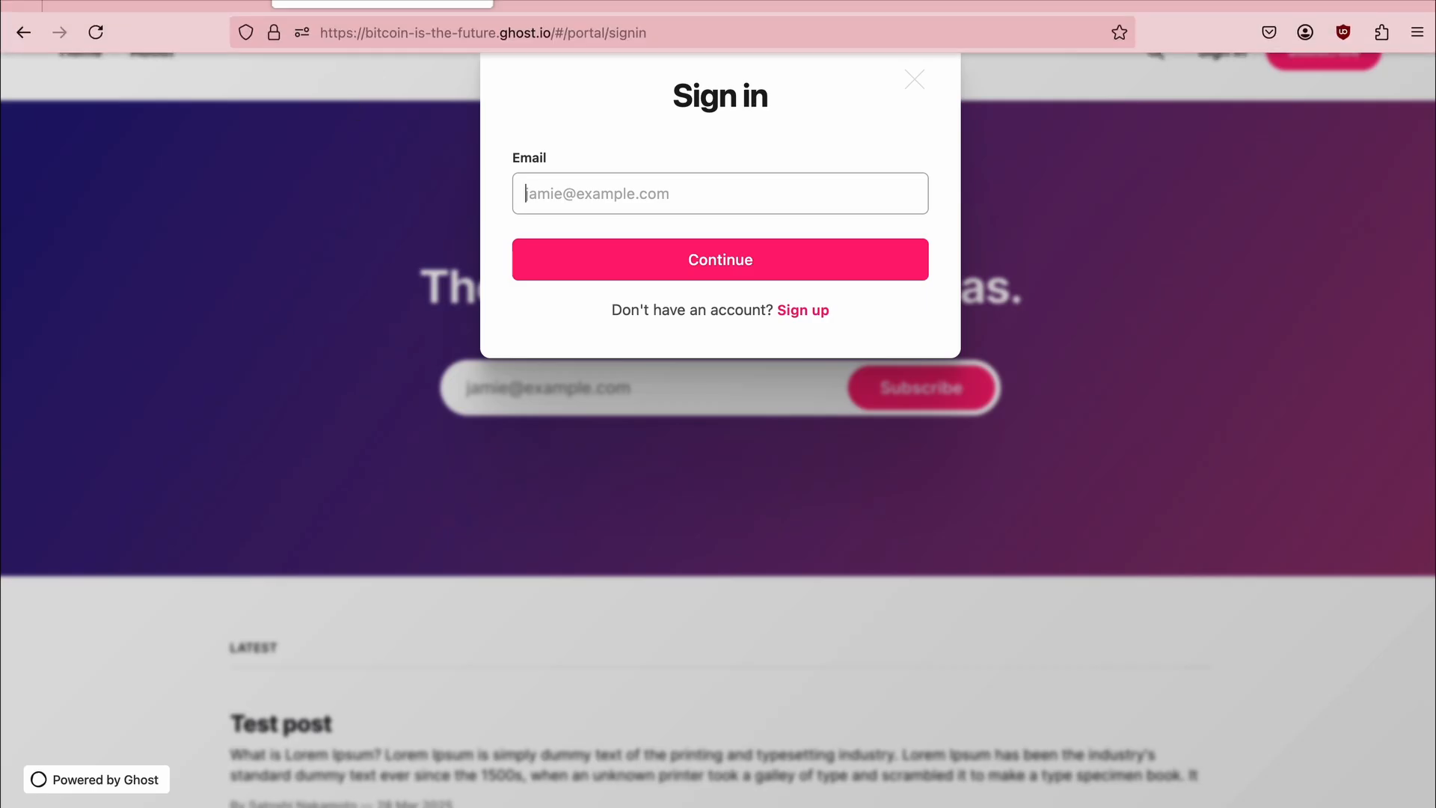
{"action": "key", "text": "ctrl+super+f"}
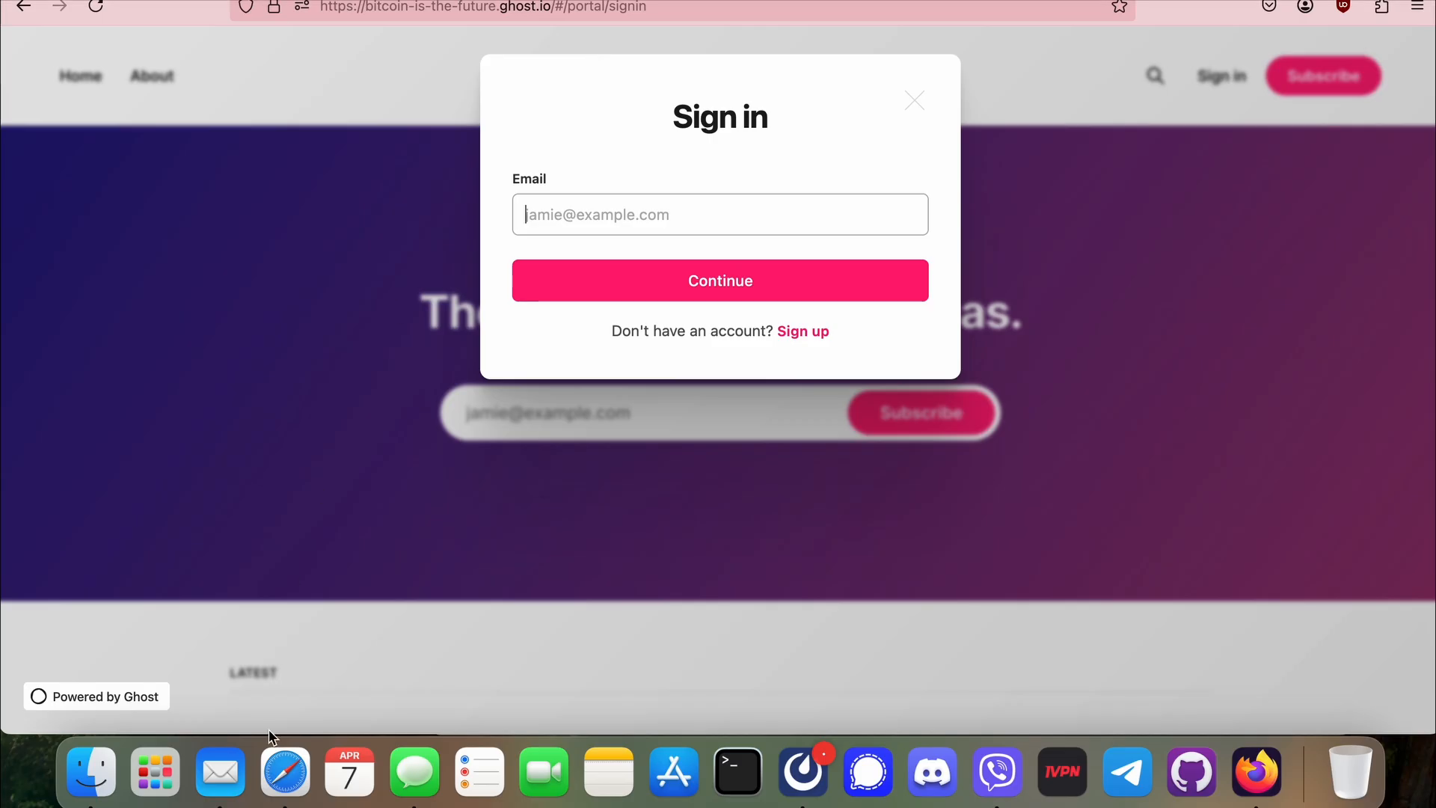
{"action": "left_click", "coordinate": [283, 769]}
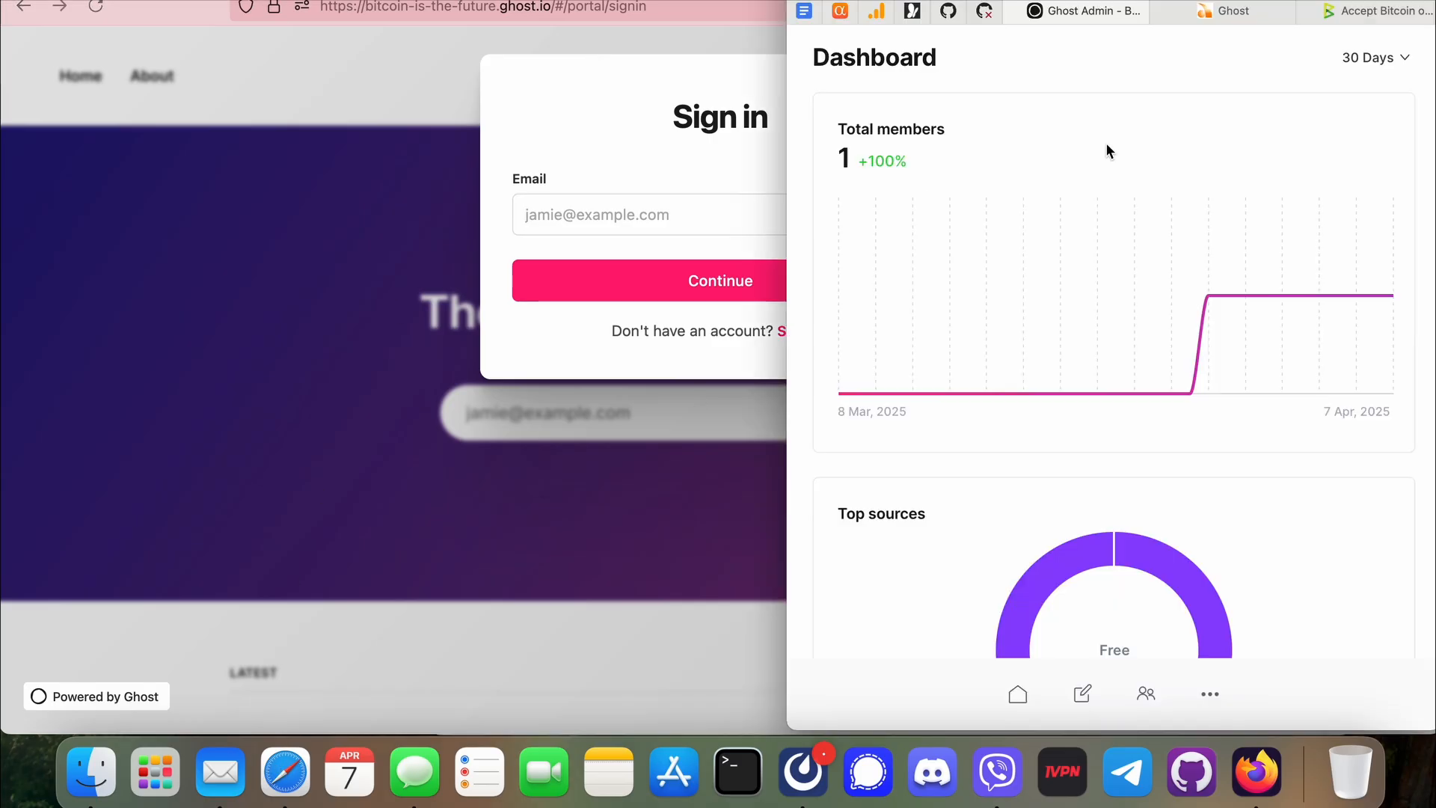
{"action": "key", "text": "super+r"}
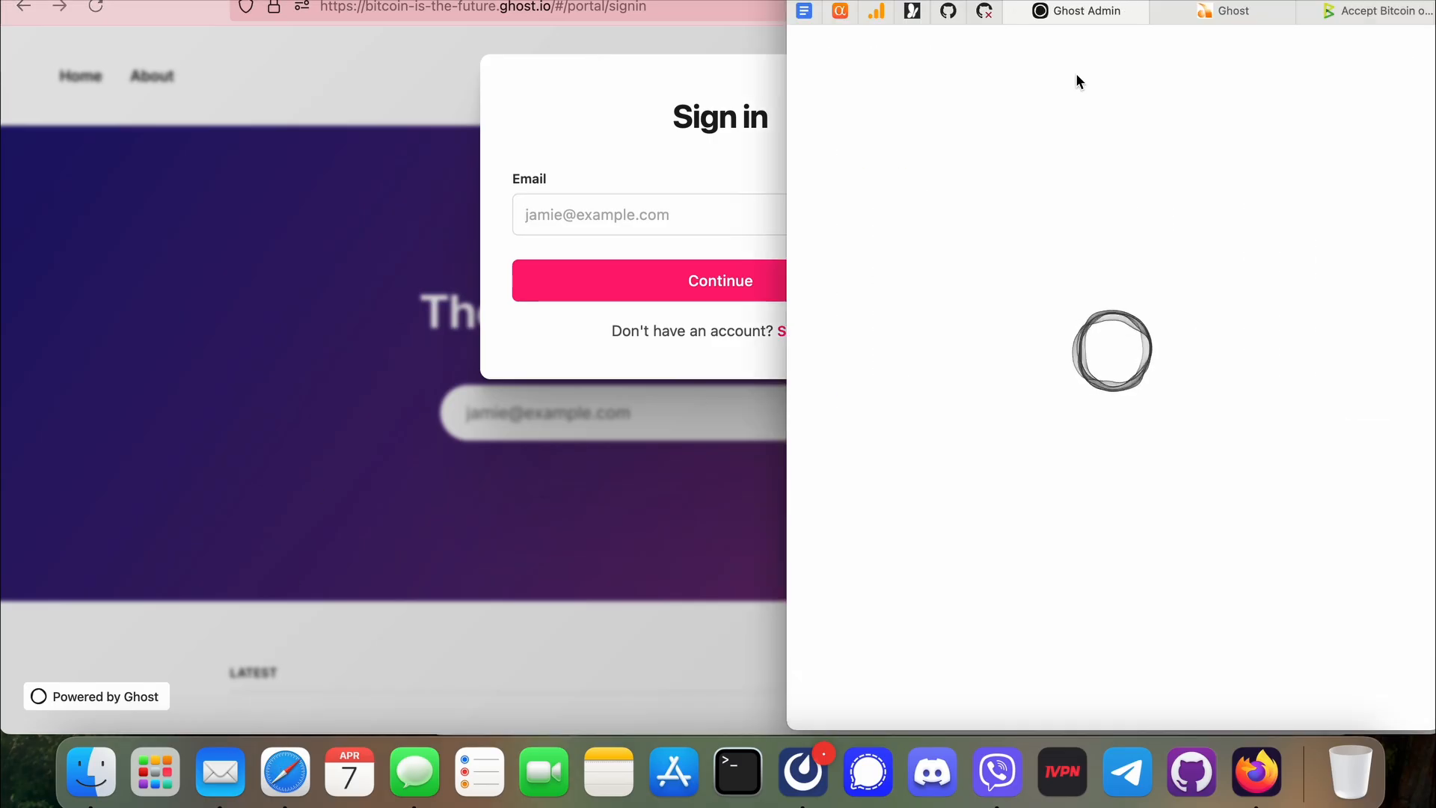
{"action": "key", "text": "ctrl+super+f"}
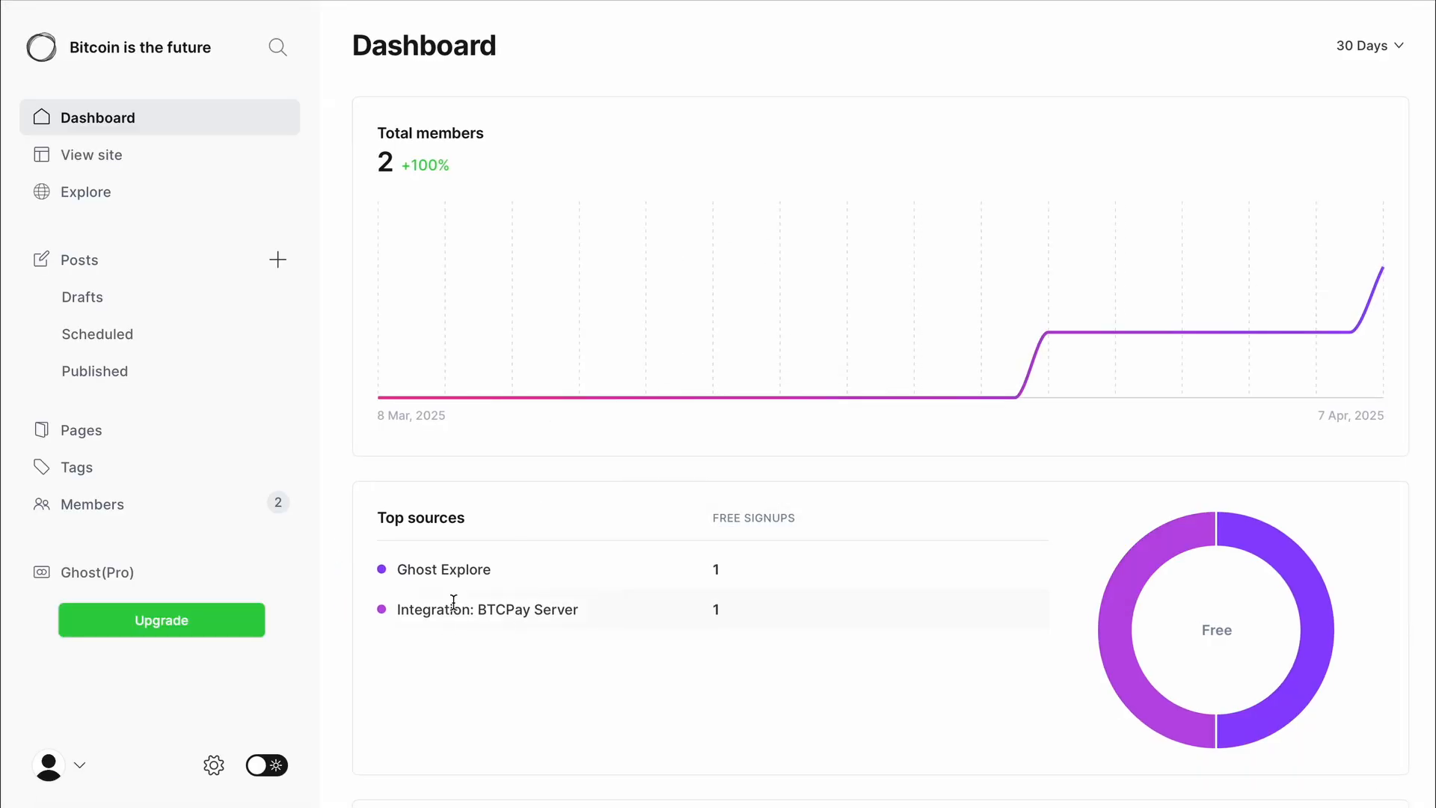
{"action": "left_click", "coordinate": [920, 1]}
- View the Ghost Members list: a monthly 'Bitcoin is the future' subscriber renewing 5/7/25
{"action": "left_click", "coordinate": [97, 515]}
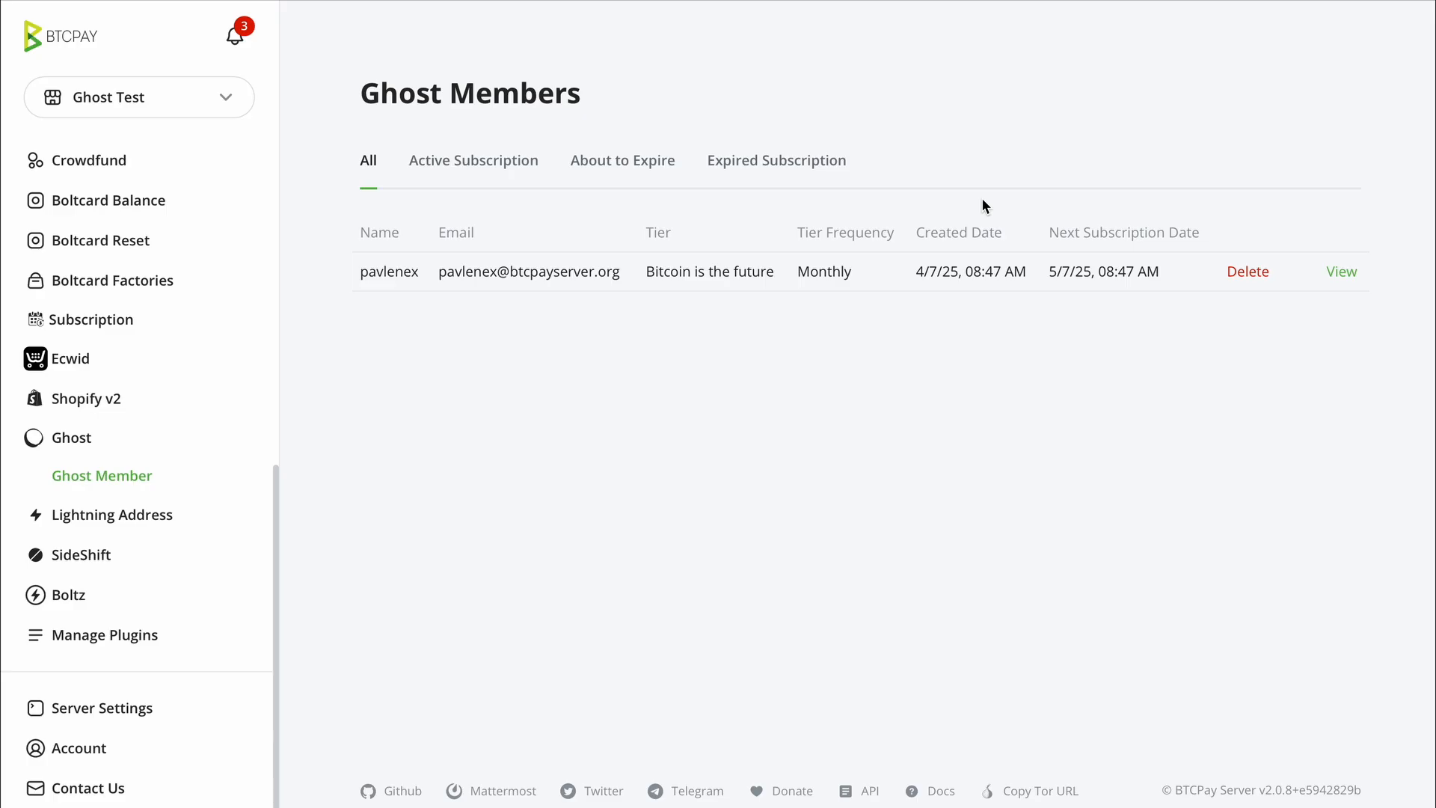
{"action": "triple_click", "coordinate": [1052, 228]}
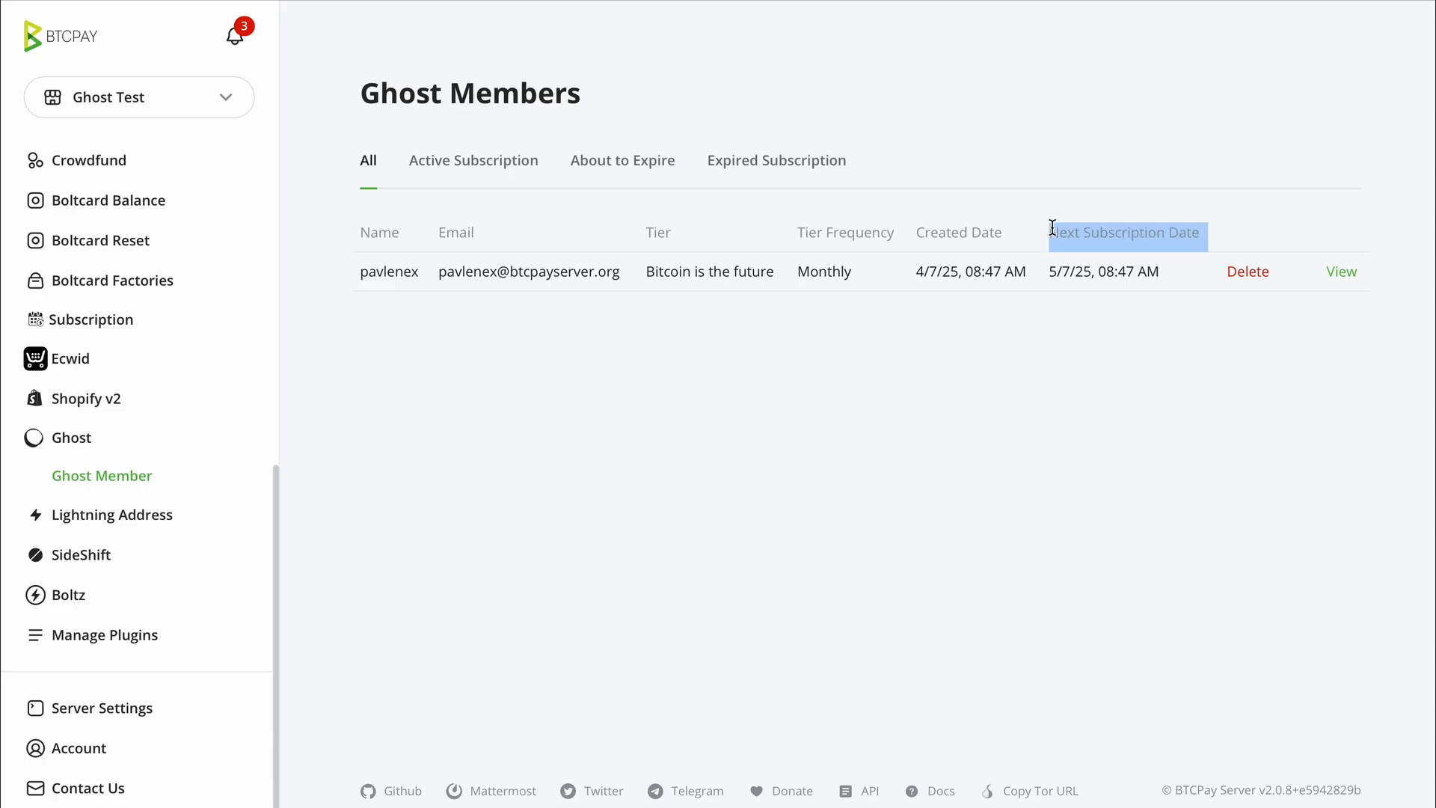
{"action": "left_click", "coordinate": [1052, 228]}
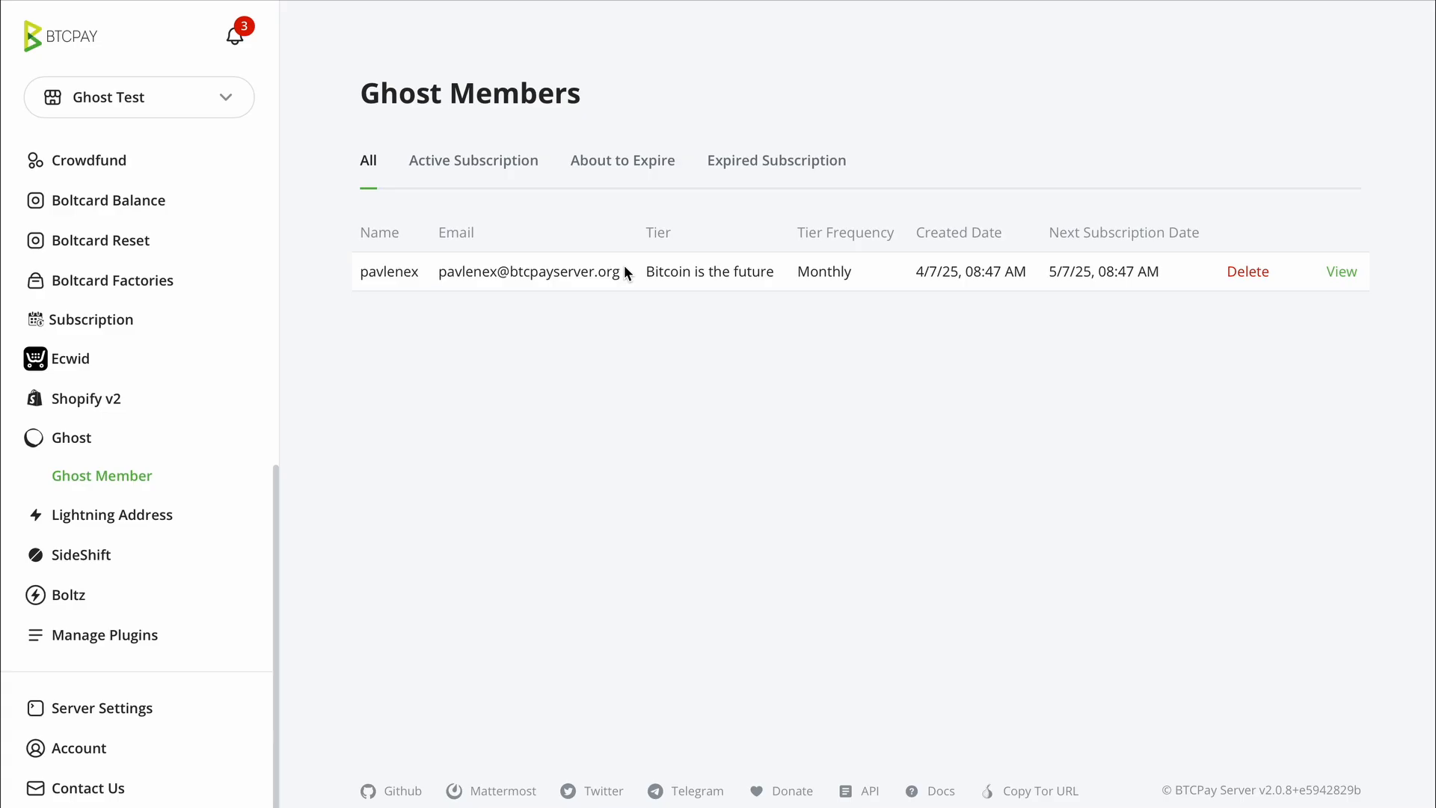
- Turn on expiry email reminders in the Ghost plugin settings
{"action": "left_click", "coordinate": [72, 445]}
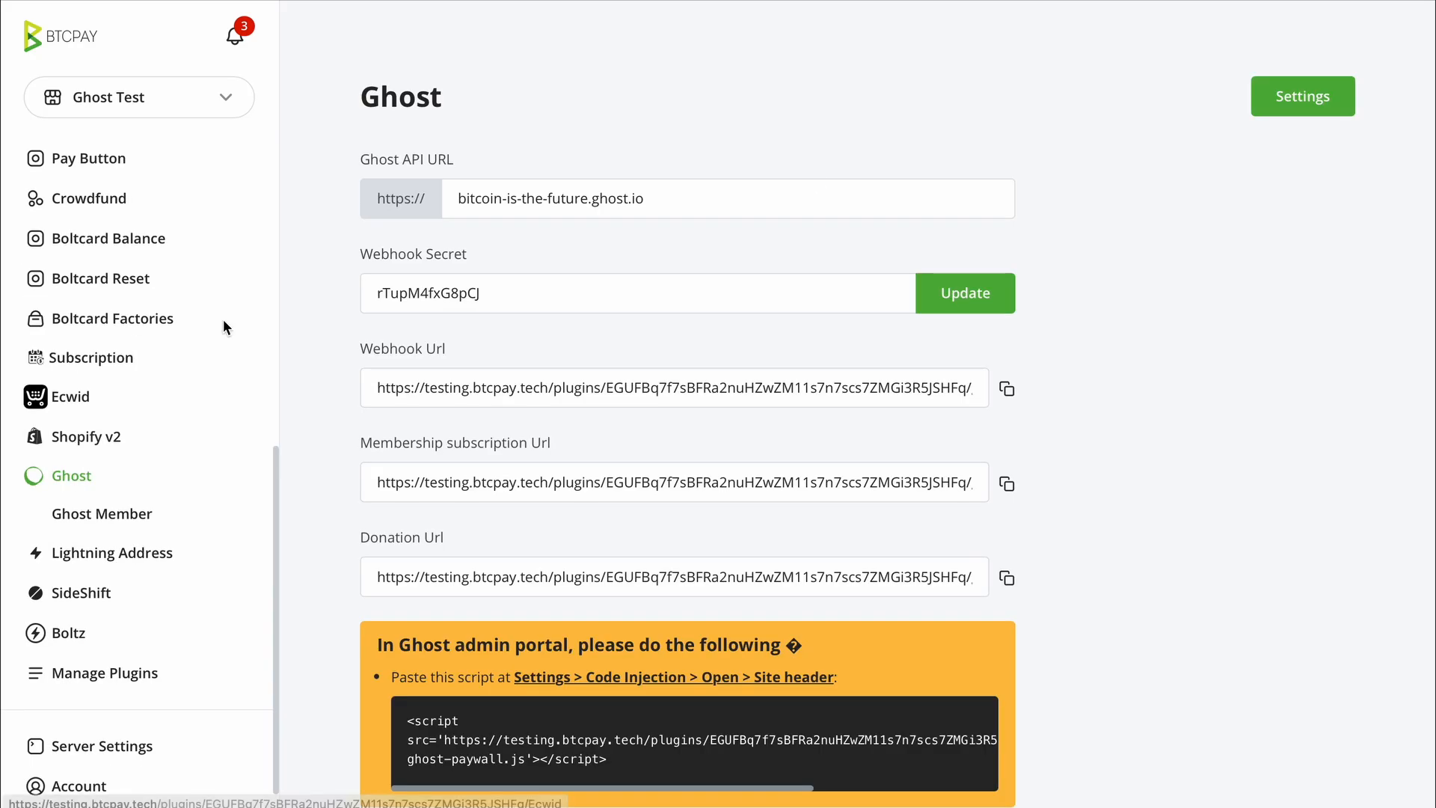
{"action": "left_click", "coordinate": [1319, 107]}
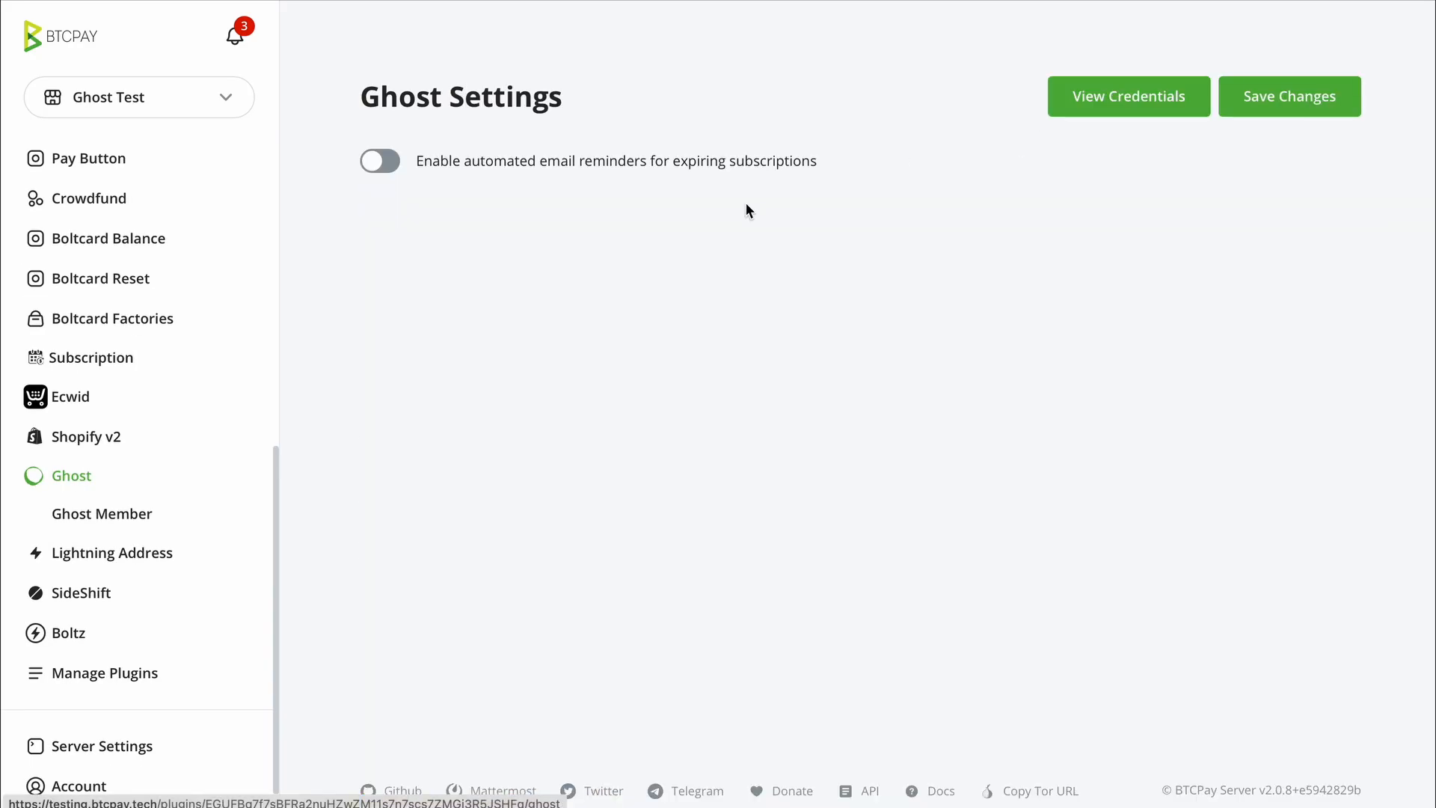
{"action": "left_click", "coordinate": [389, 175]}
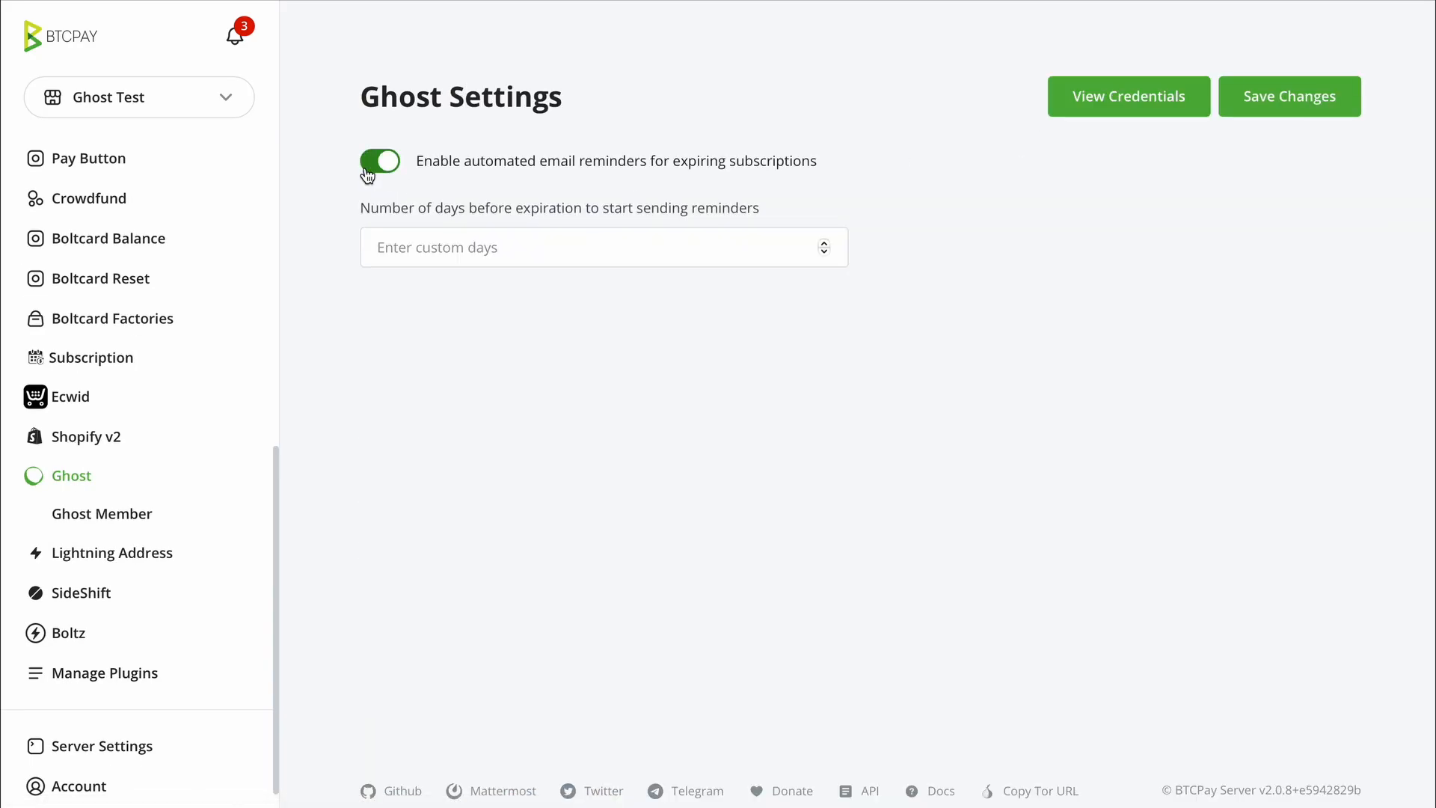
- Check the store's Gmail SMTP email settings on port 587, then return to the Ghost plugin page
{"action": "scroll", "coordinate": [193, 270], "scroll_direction": "up", "scroll_amount": 8}
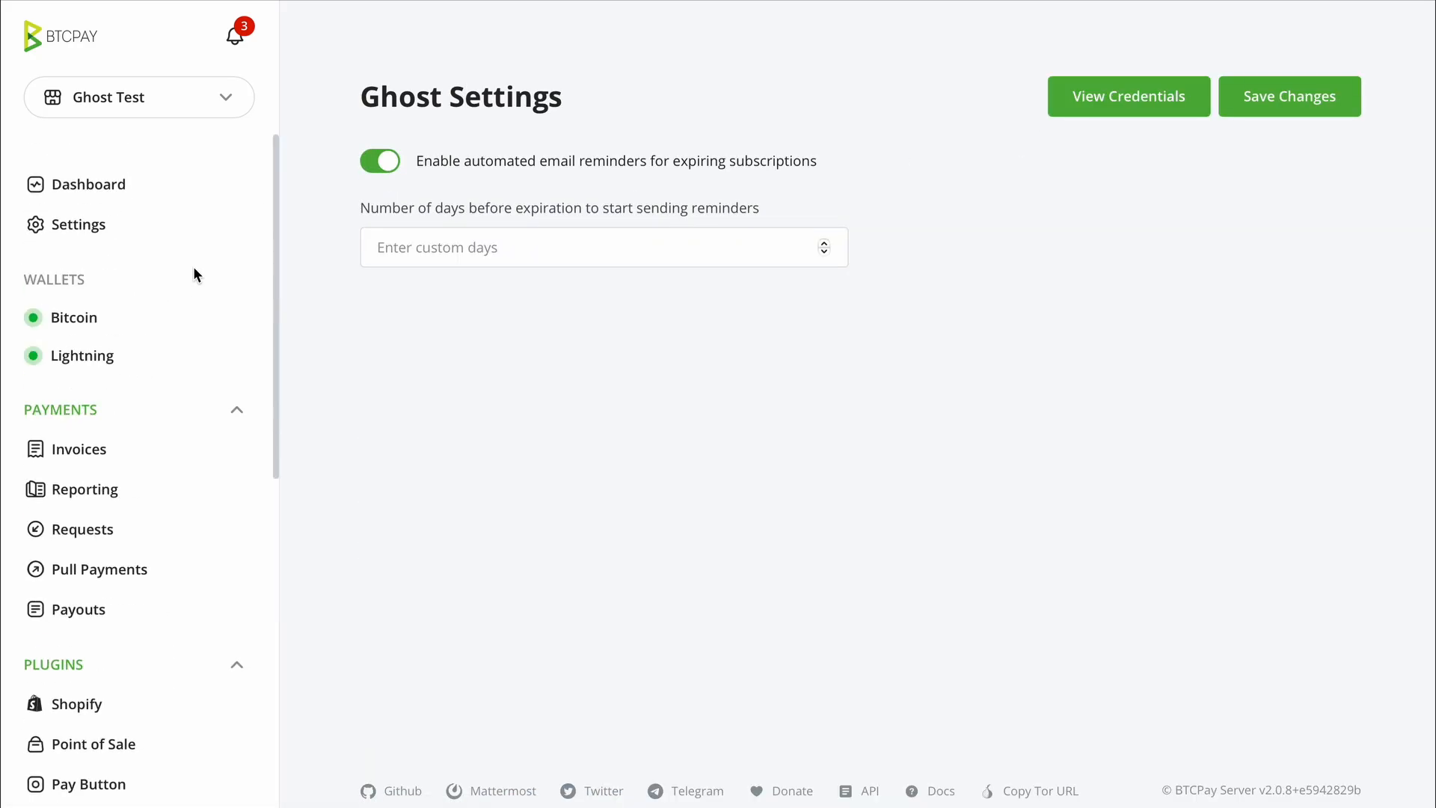
{"action": "left_click", "coordinate": [76, 213]}
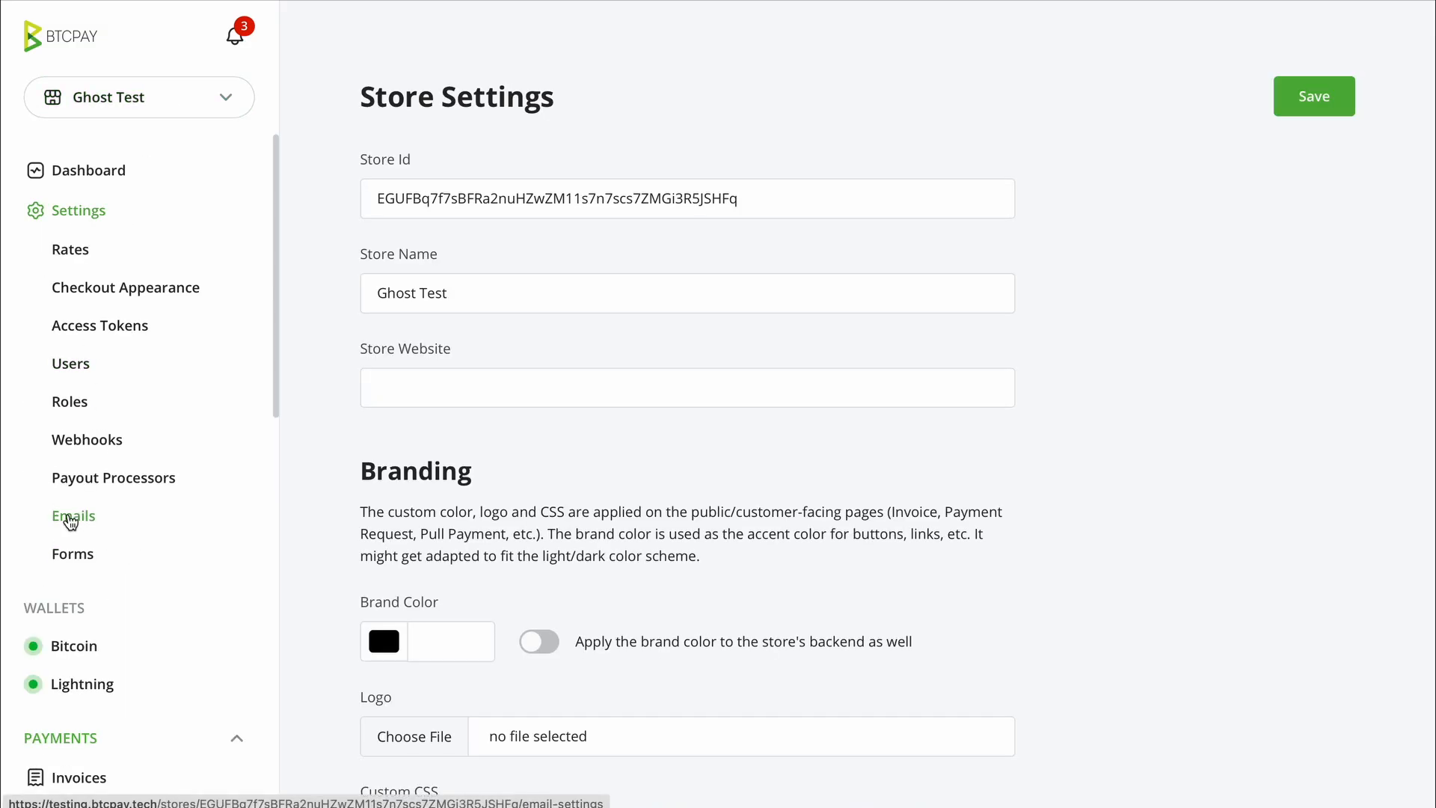
{"action": "left_click", "coordinate": [70, 519]}
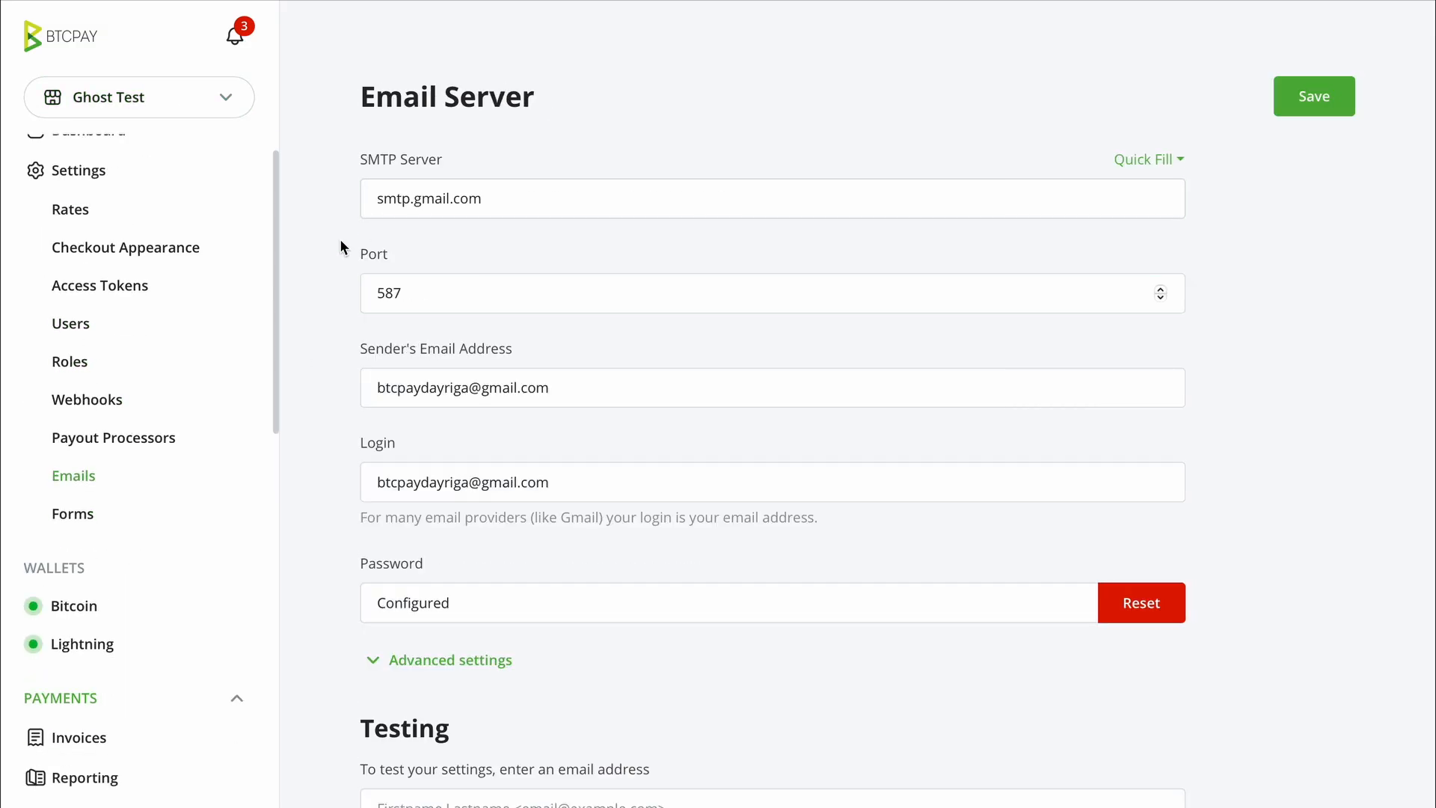
{"action": "left_click", "coordinate": [679, 288]}
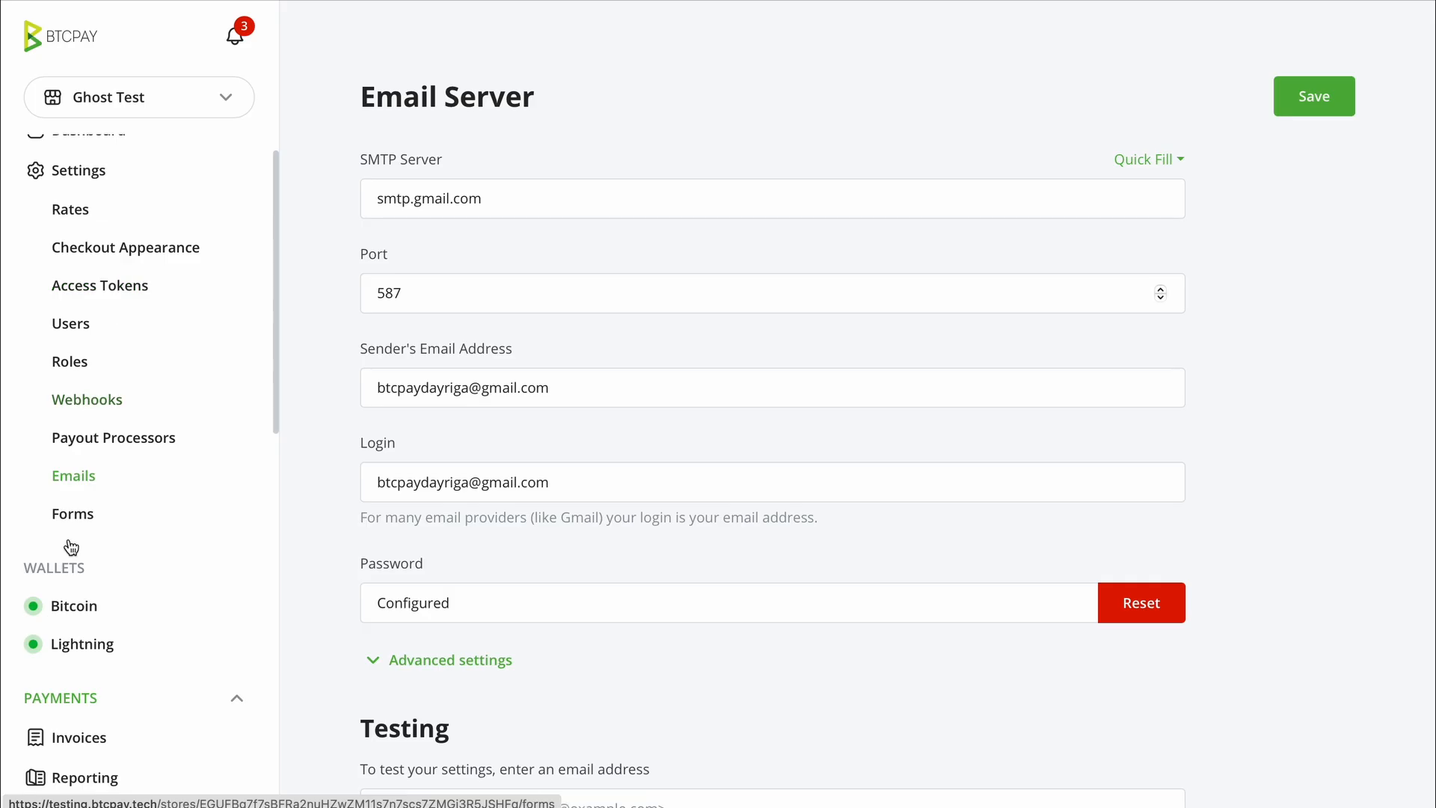
{"action": "scroll", "coordinate": [124, 466], "scroll_direction": "down", "scroll_amount": 1}
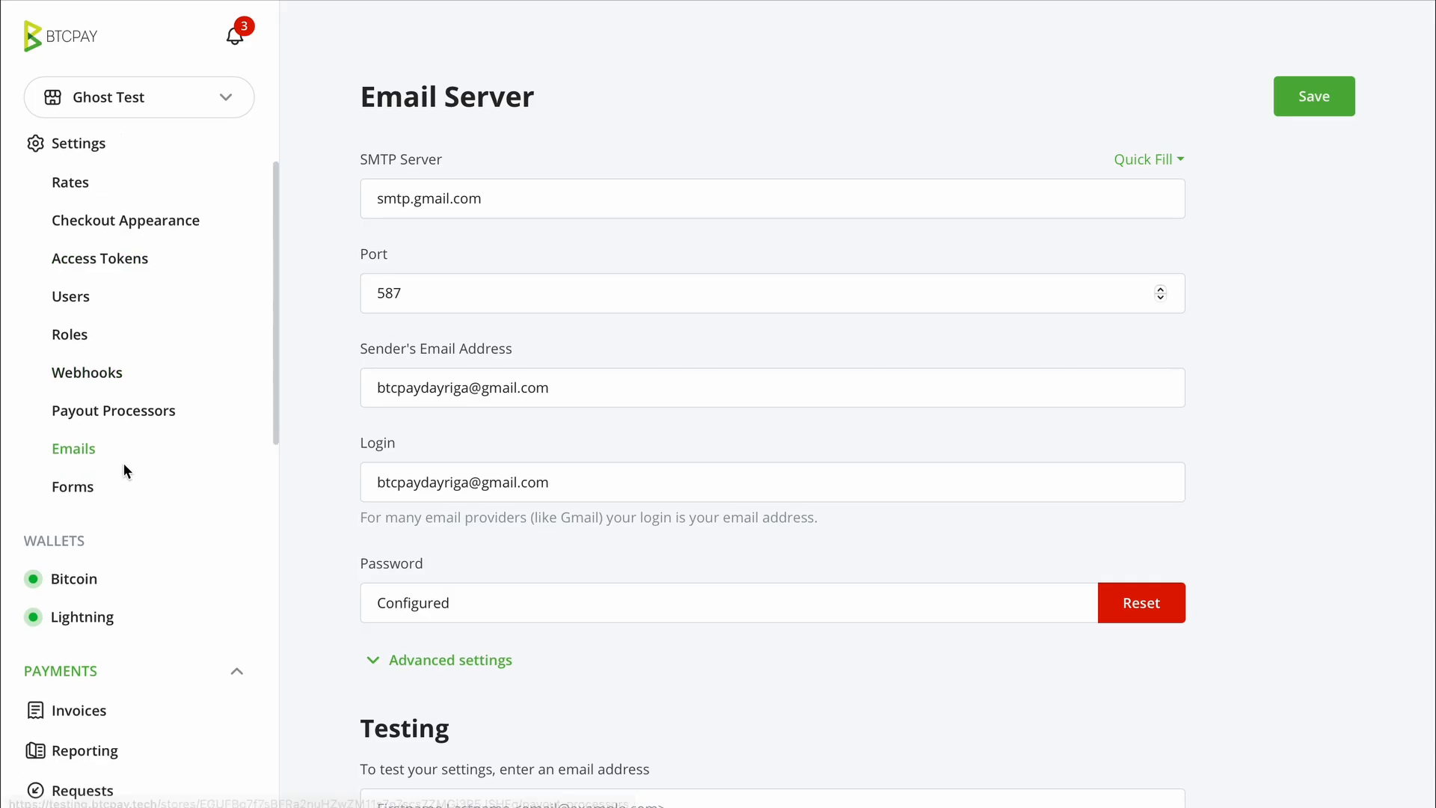
{"action": "scroll", "coordinate": [124, 470], "scroll_direction": "down", "scroll_amount": 5}
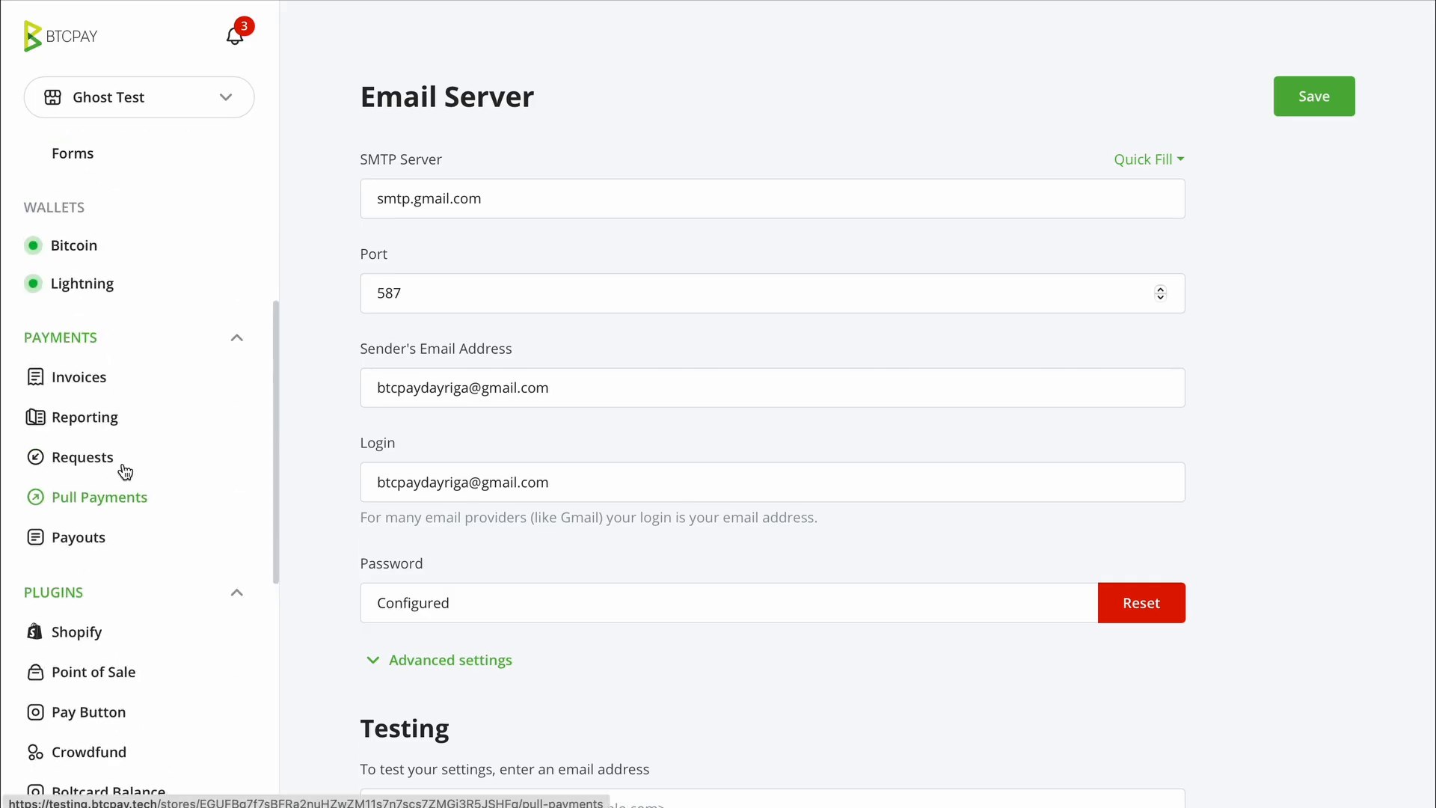
{"action": "scroll", "coordinate": [124, 470], "scroll_direction": "down", "scroll_amount": 5}
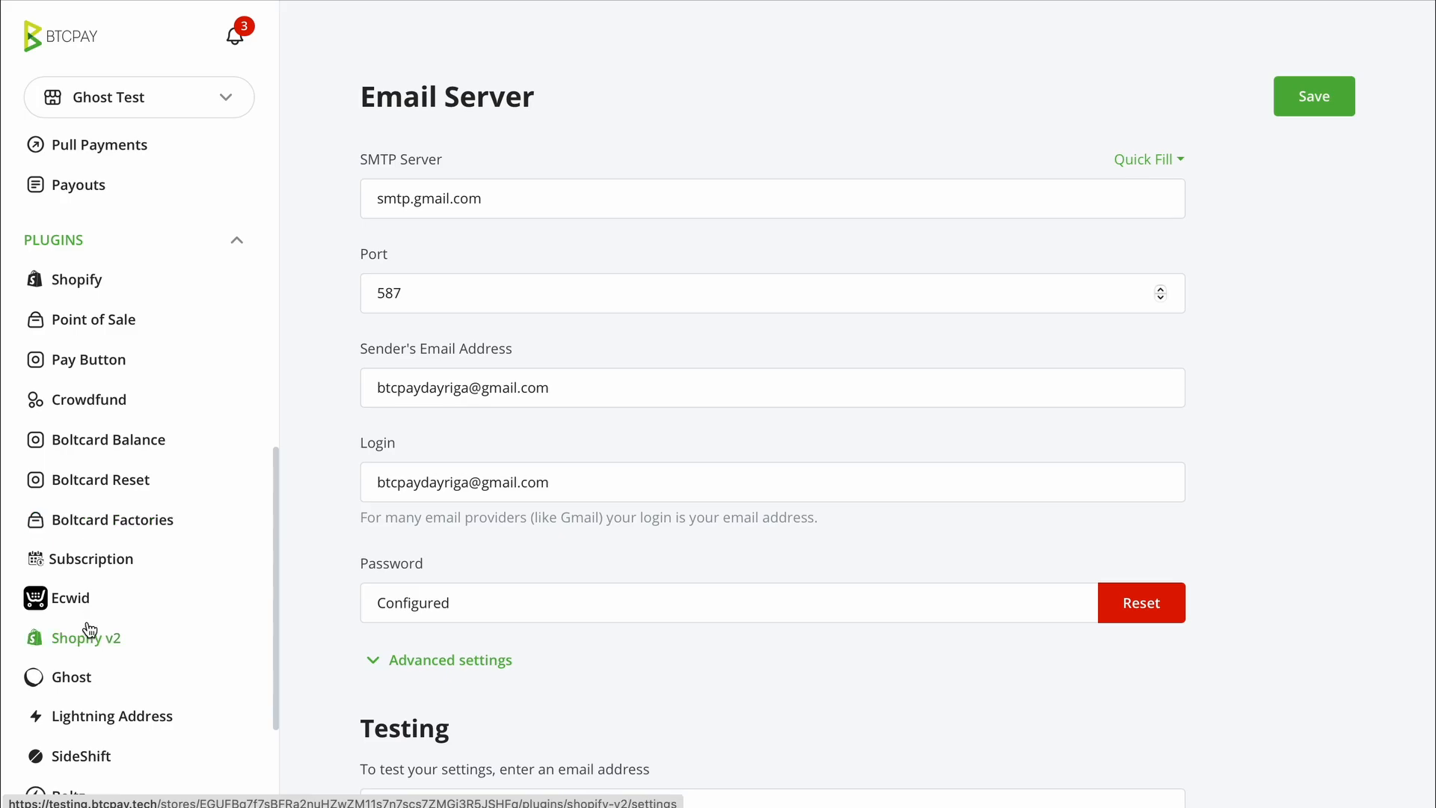
{"action": "left_click", "coordinate": [70, 678]}
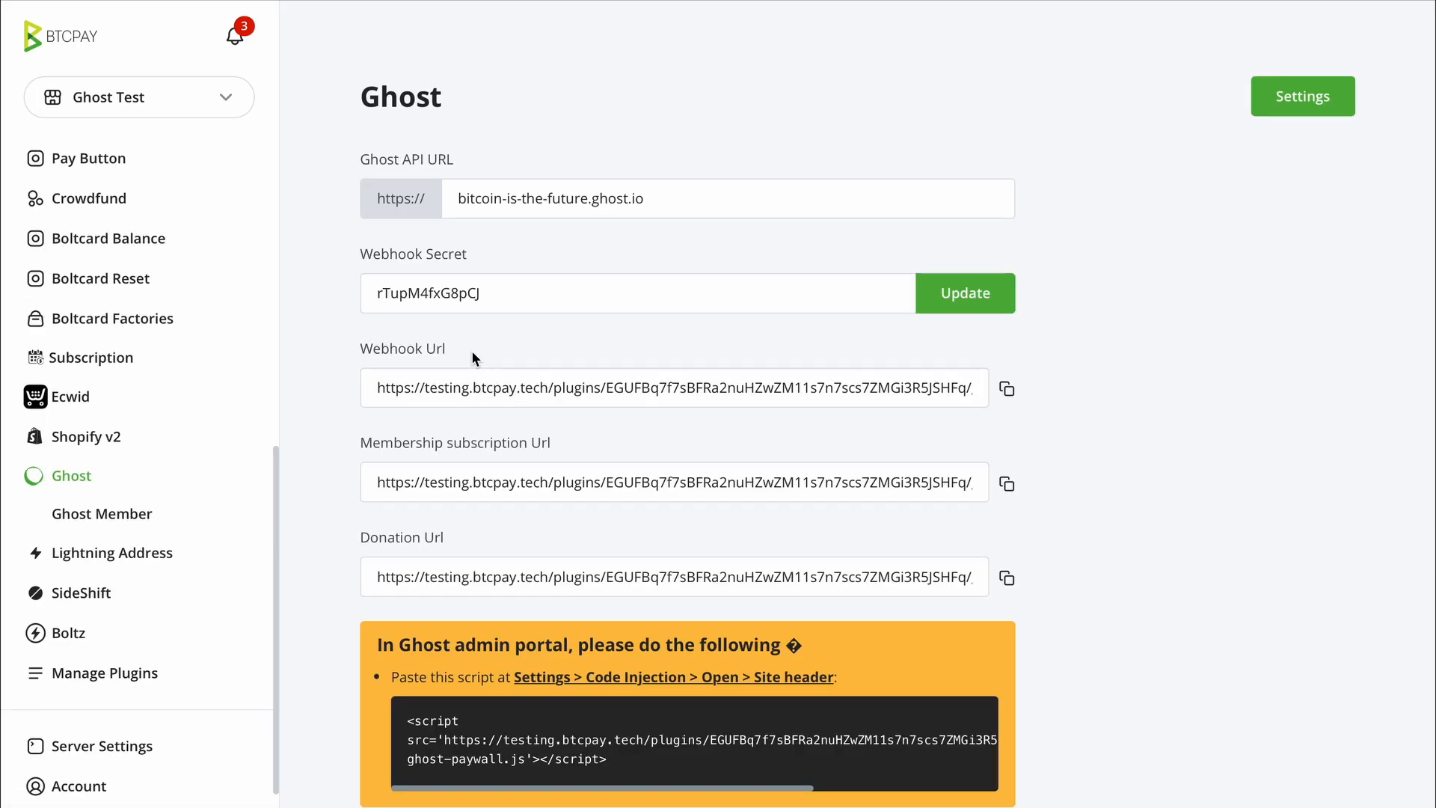
- Enable expiring-subscription email reminders in Ghost settings, starting 1 day before expiration
{"action": "left_click", "coordinate": [1305, 101]}
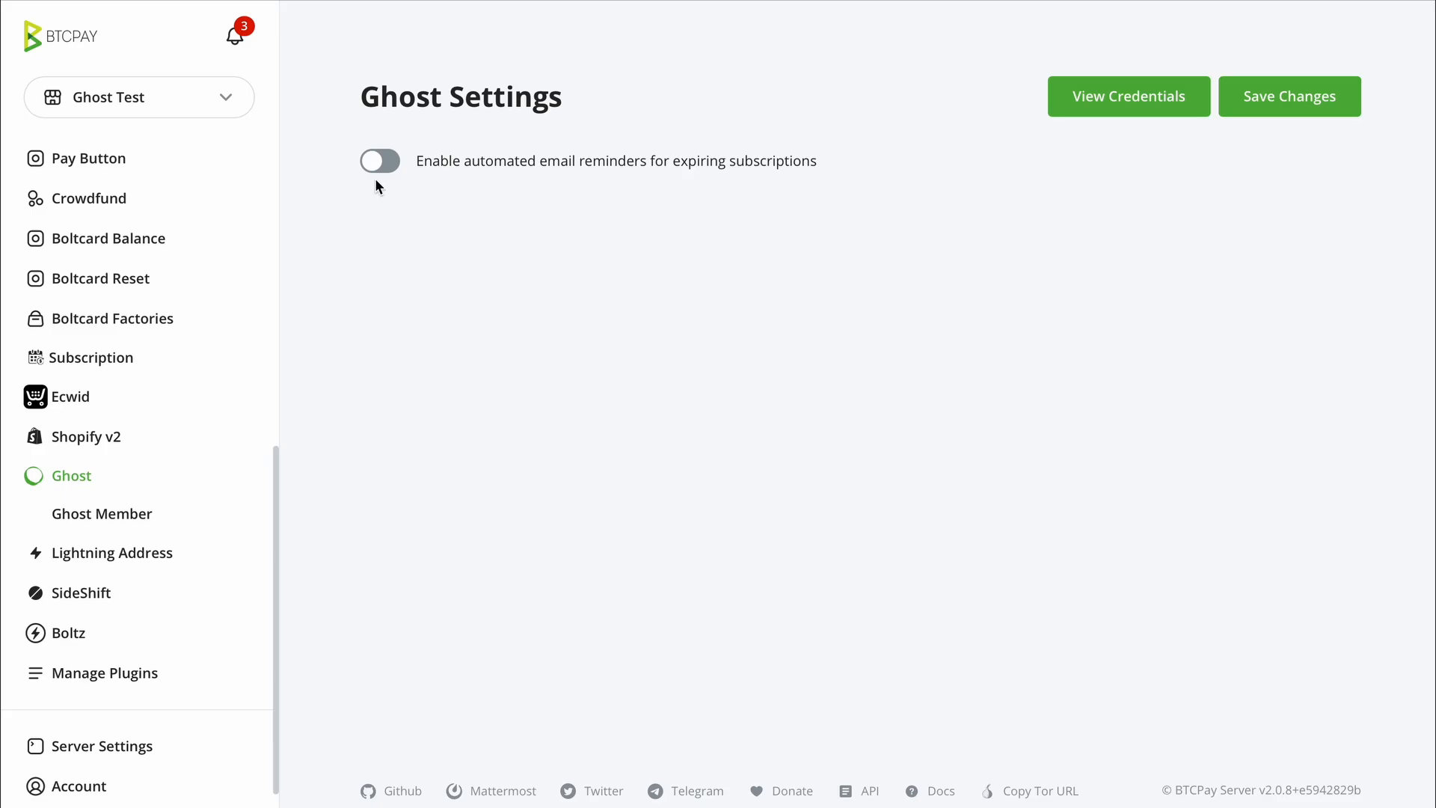
{"action": "left_click", "coordinate": [379, 162]}
{"action": "left_click", "coordinate": [458, 240]}
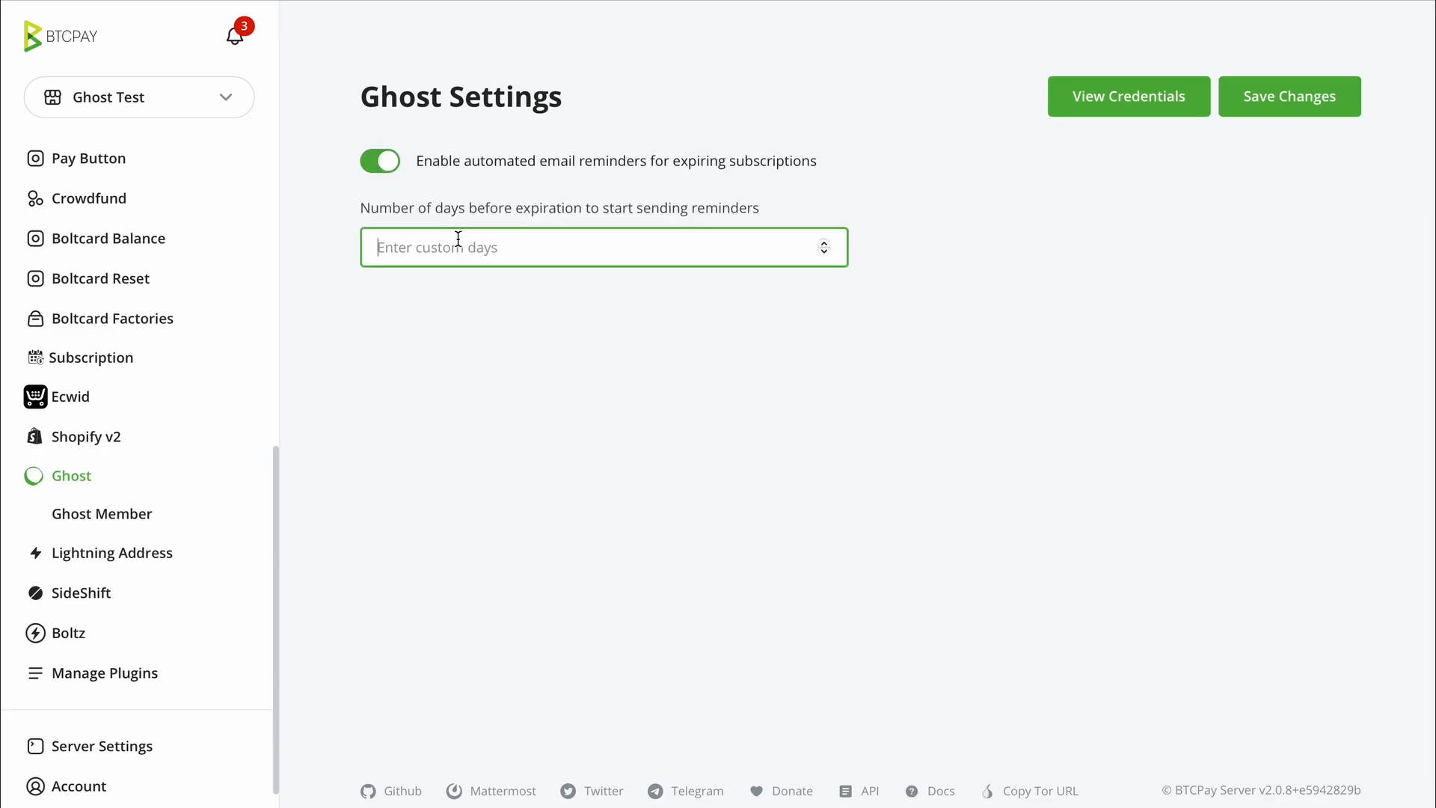
{"action": "type", "text": "1"}
{"action": "left_click", "coordinate": [563, 340]}
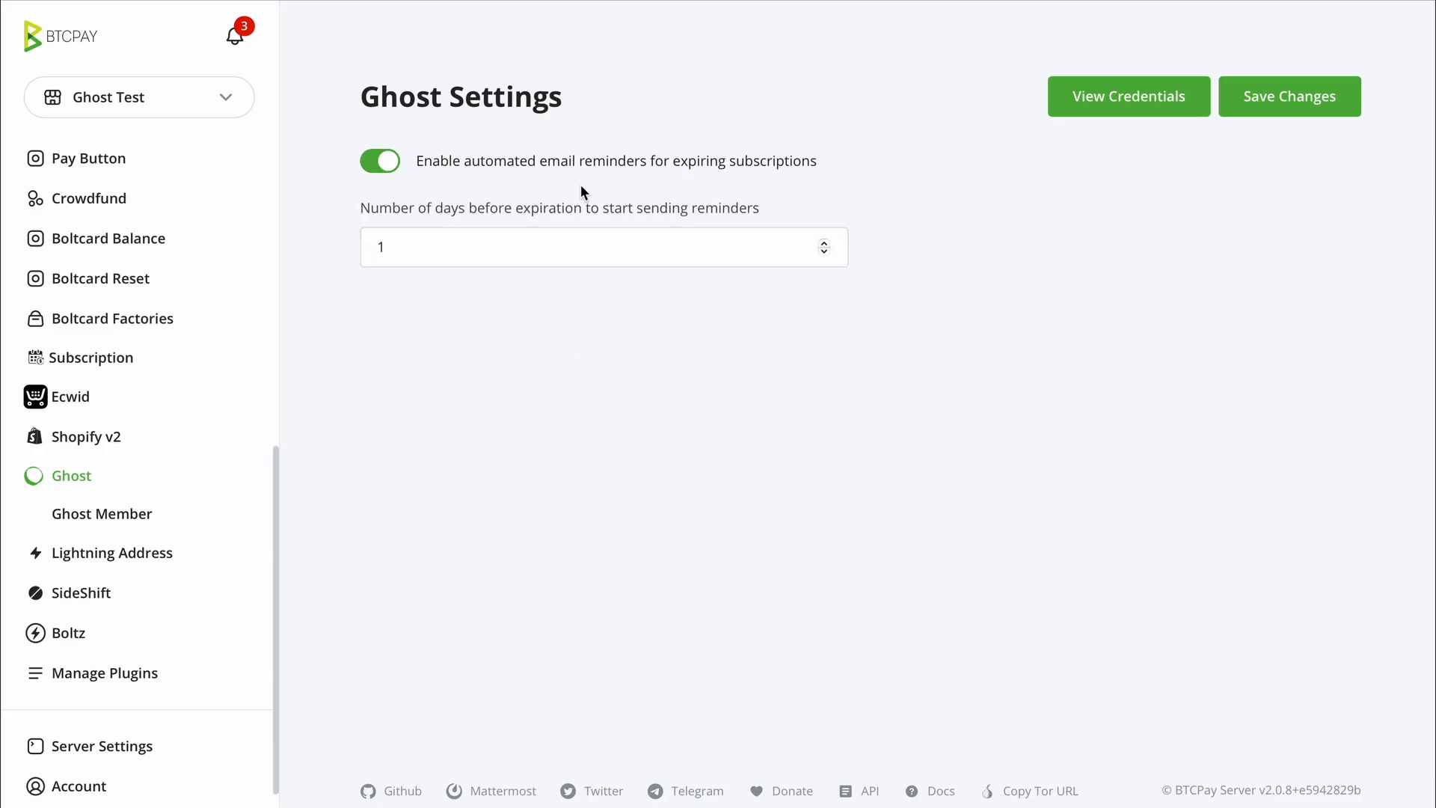
{"action": "left_click", "coordinate": [571, 203]}
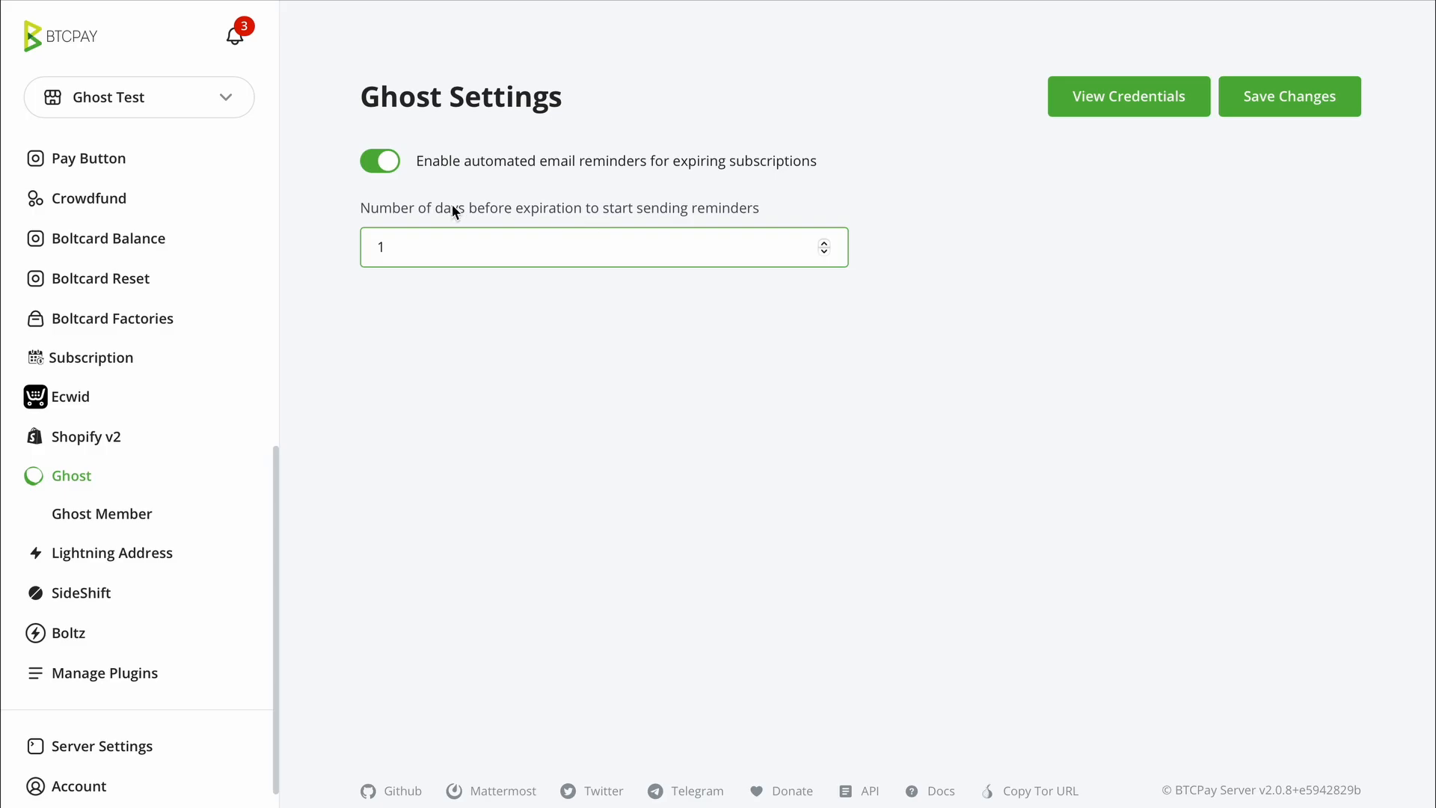
{"action": "left_click", "coordinate": [869, 323]}
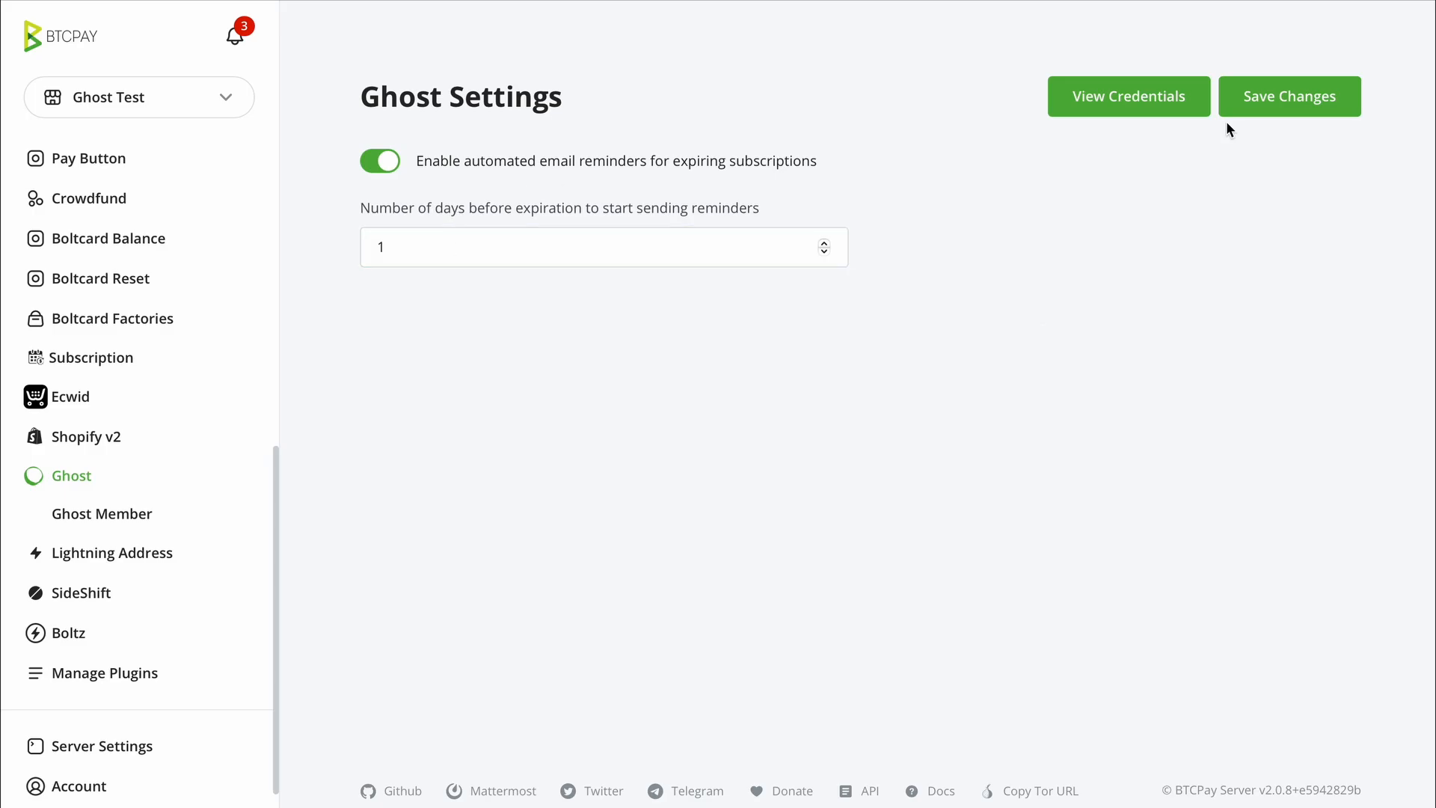
- Save the 1-day reminder settings and scroll through the Ghost docs guide
{"action": "left_click", "coordinate": [1284, 106]}
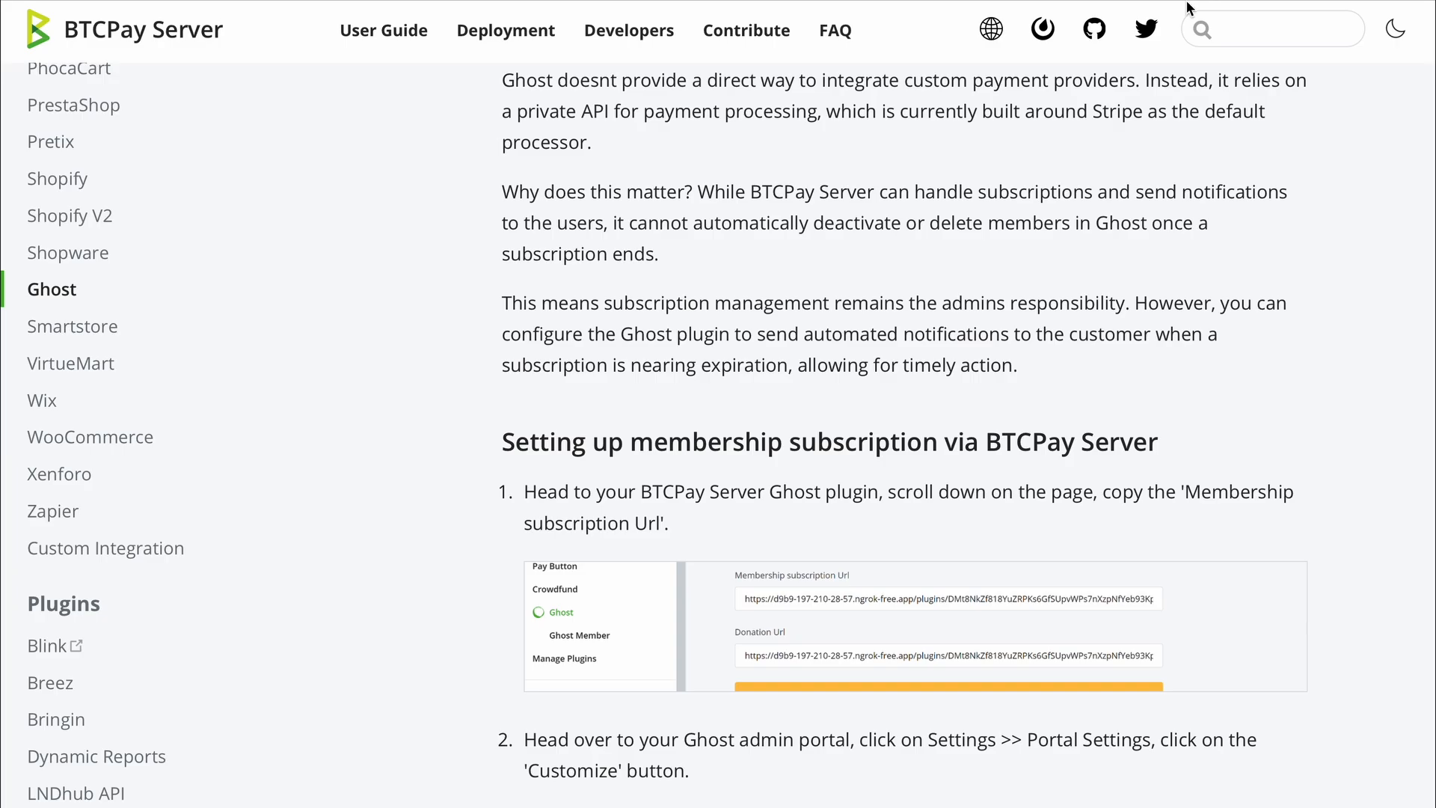
{"action": "scroll", "coordinate": [877, 383], "scroll_direction": "down", "scroll_amount": 15}
{"action": "scroll", "coordinate": [878, 383], "scroll_direction": "up", "scroll_amount": 2}
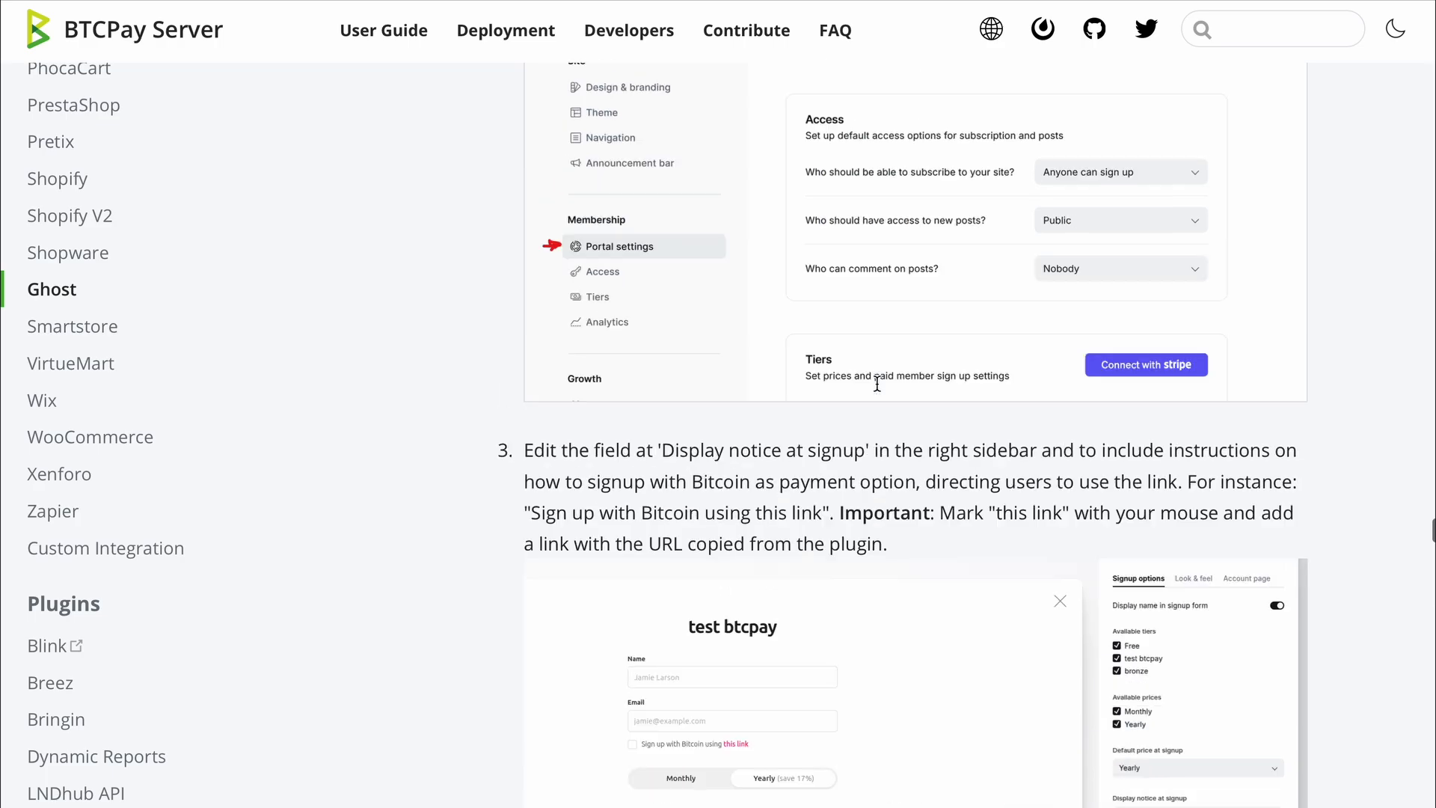
{"action": "scroll", "coordinate": [878, 383], "scroll_direction": "down", "scroll_amount": 15}
{"action": "scroll", "coordinate": [876, 383], "scroll_direction": "down", "scroll_amount": 20}
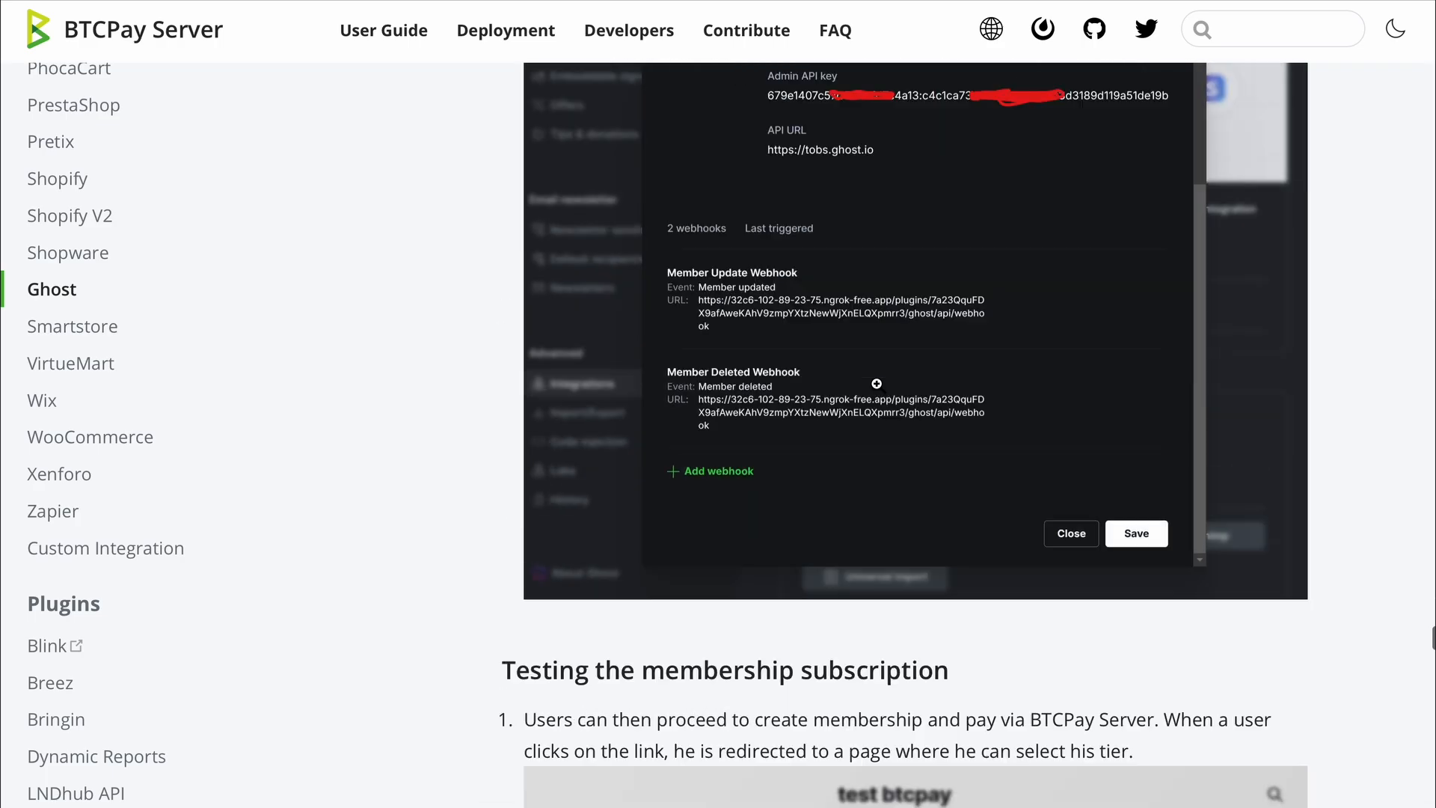
{"action": "scroll", "coordinate": [876, 385], "scroll_direction": "up", "scroll_amount": 1}
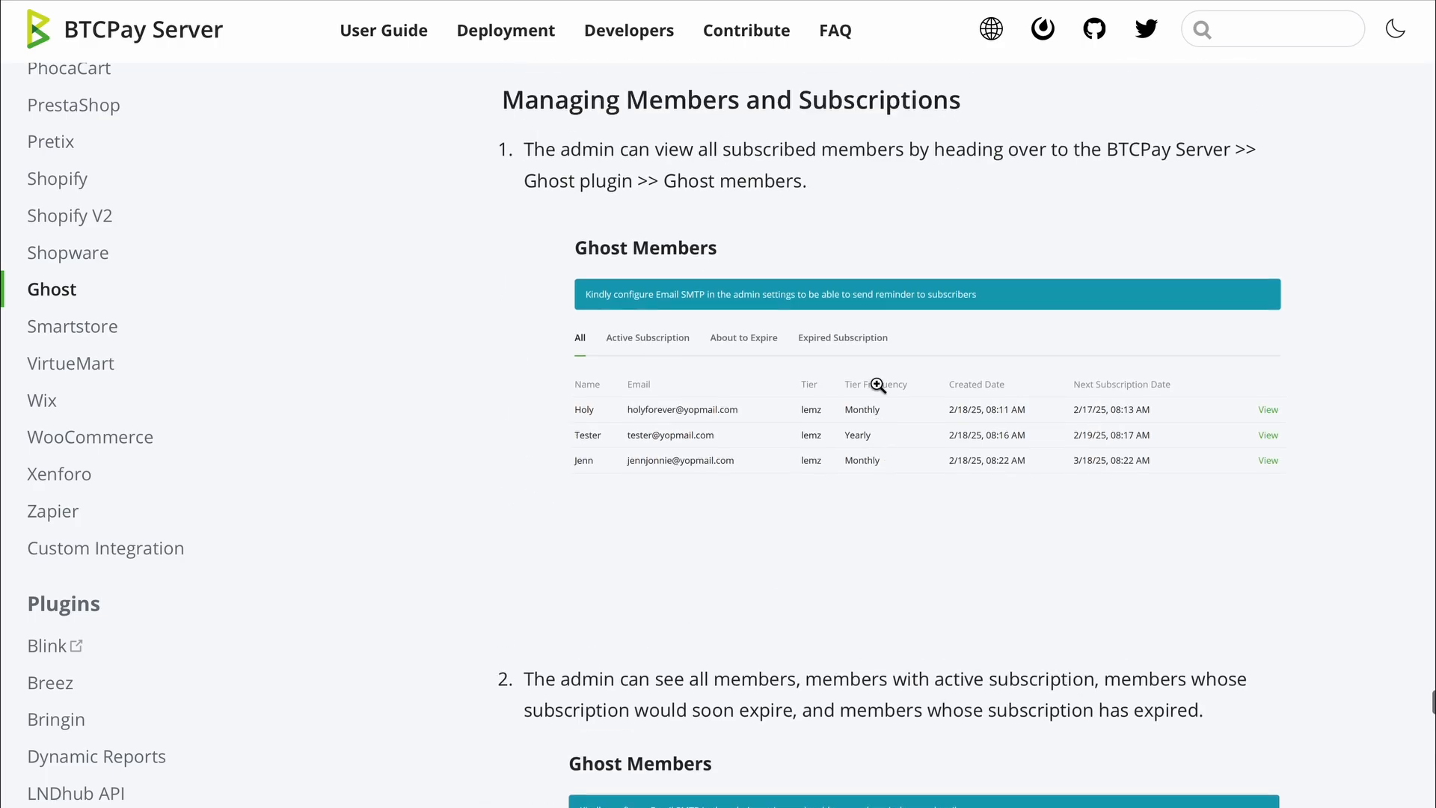
{"action": "scroll", "coordinate": [878, 384], "scroll_direction": "up", "scroll_amount": 1}
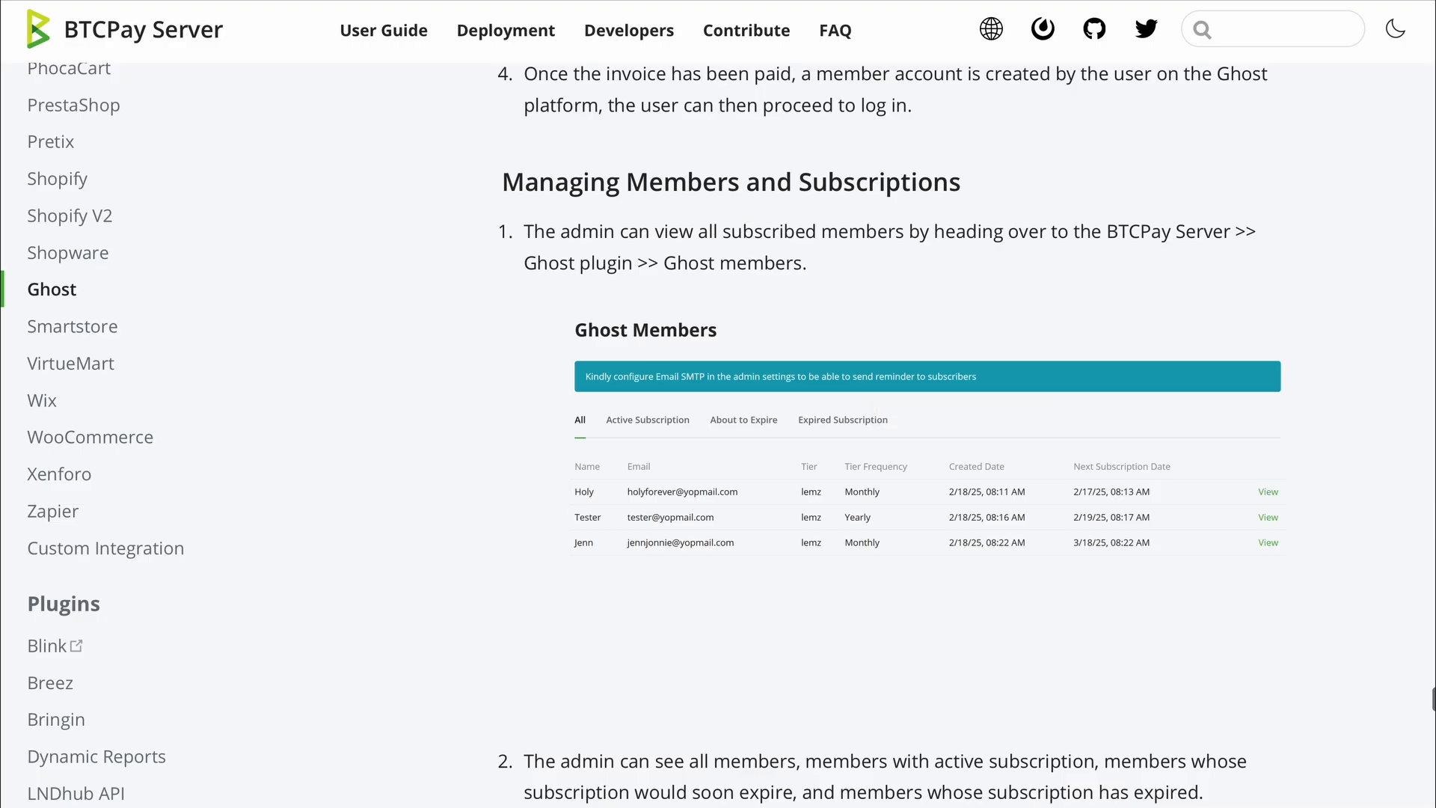
- Review the Managing Members and Subscriptions section and enlarge its about-to-expire notification screenshot
{"action": "scroll", "coordinate": [658, 325], "scroll_direction": "down", "scroll_amount": 5}
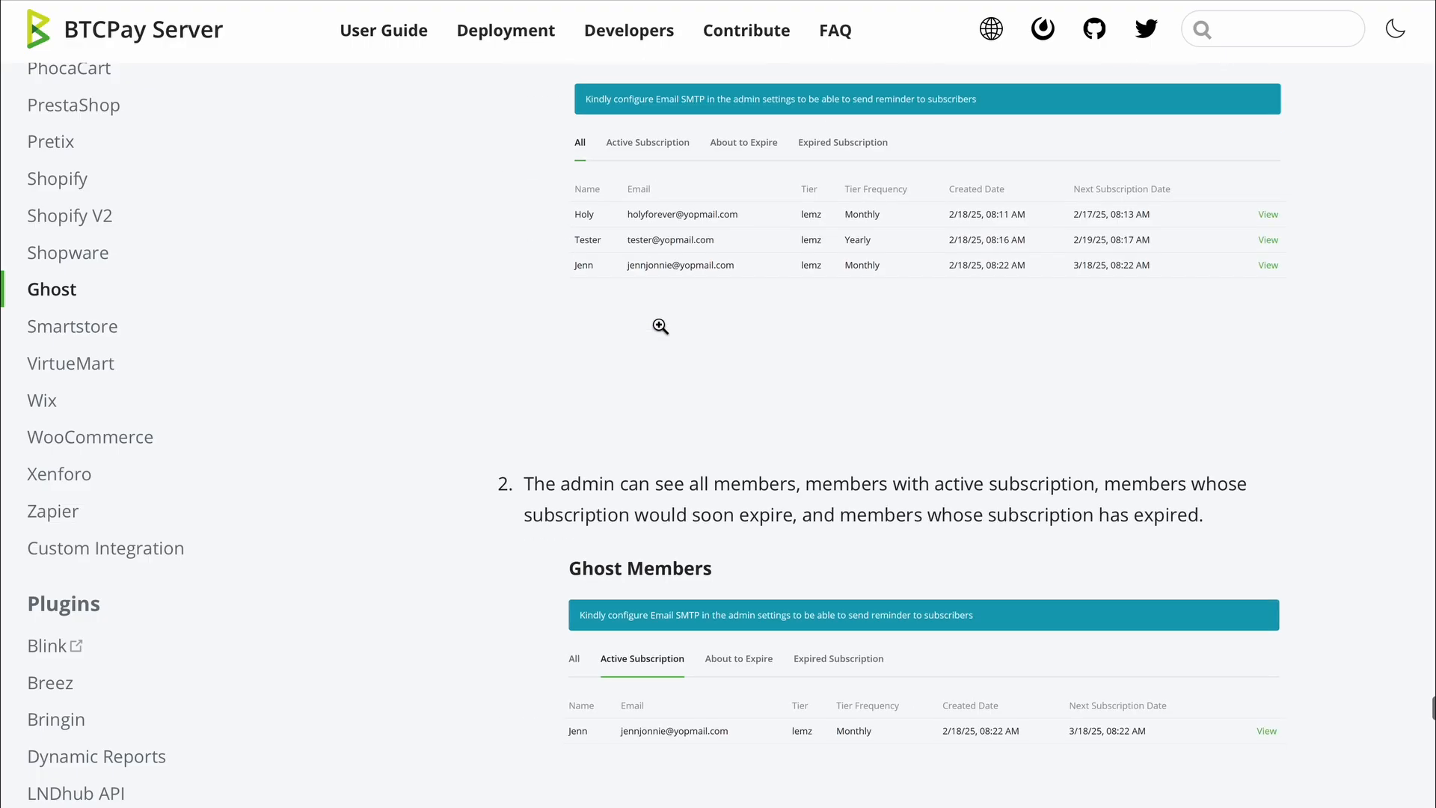
{"action": "scroll", "coordinate": [660, 326], "scroll_direction": "down", "scroll_amount": 15}
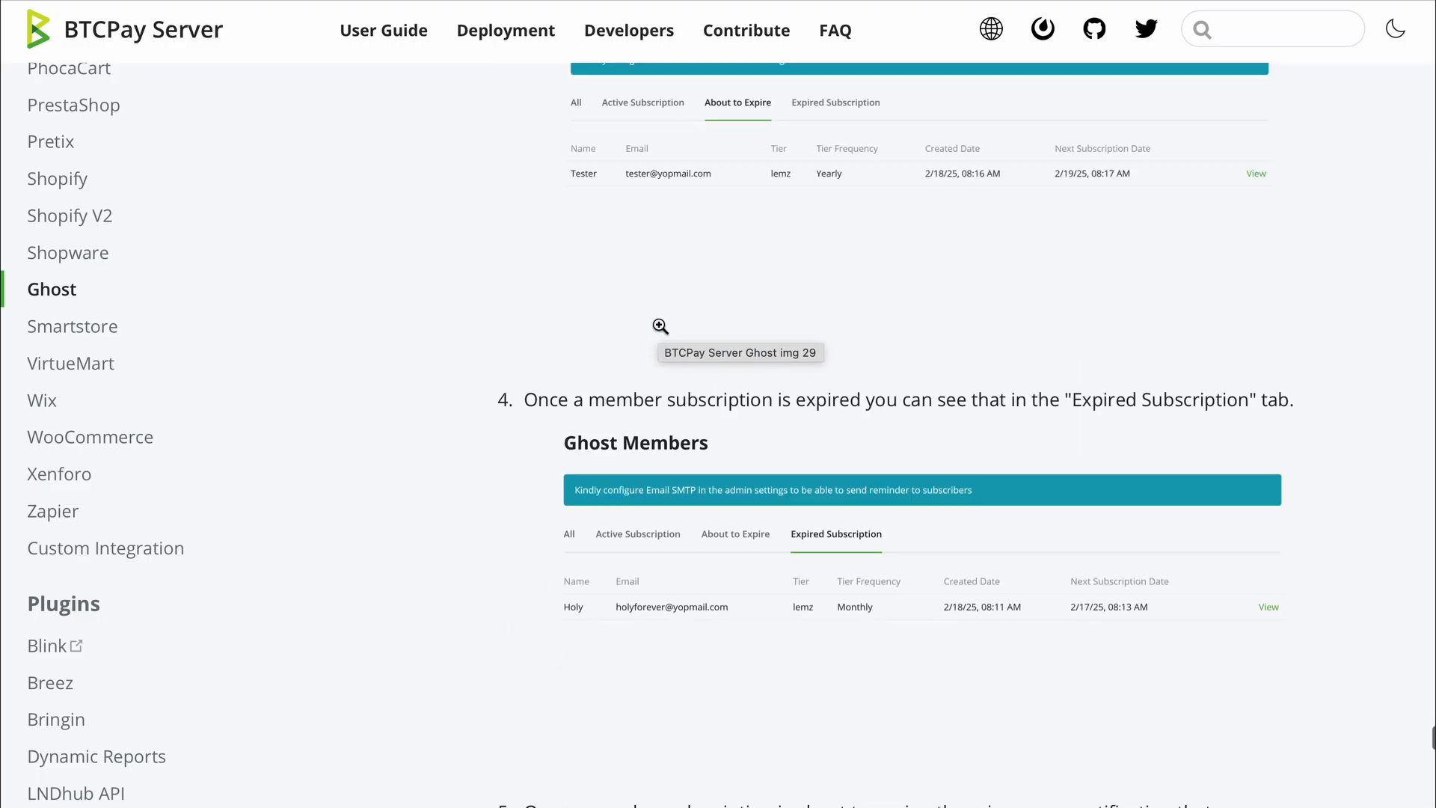
{"action": "scroll", "coordinate": [660, 326], "scroll_direction": "down", "scroll_amount": 6}
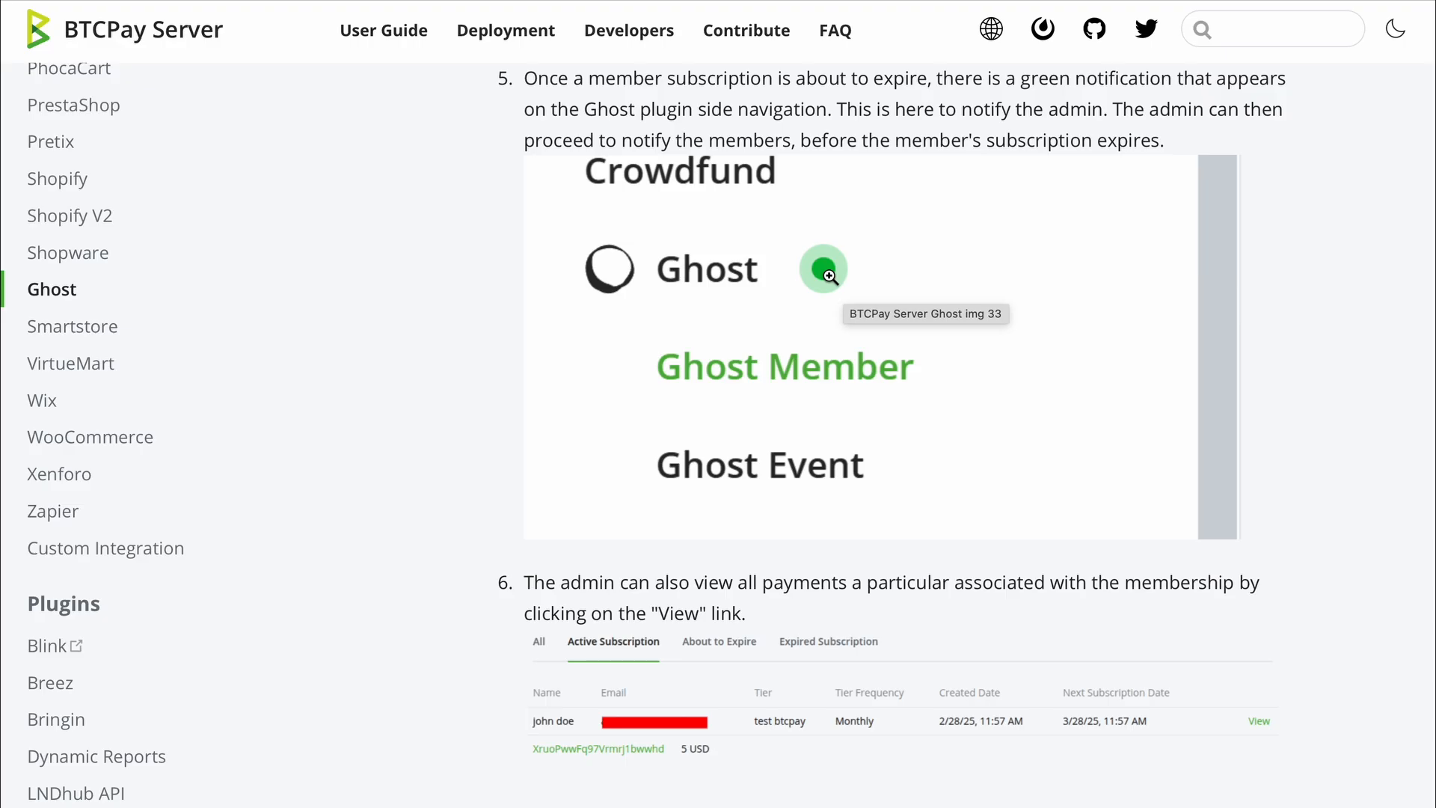
{"action": "scroll", "coordinate": [830, 276], "scroll_direction": "up", "scroll_amount": 1}
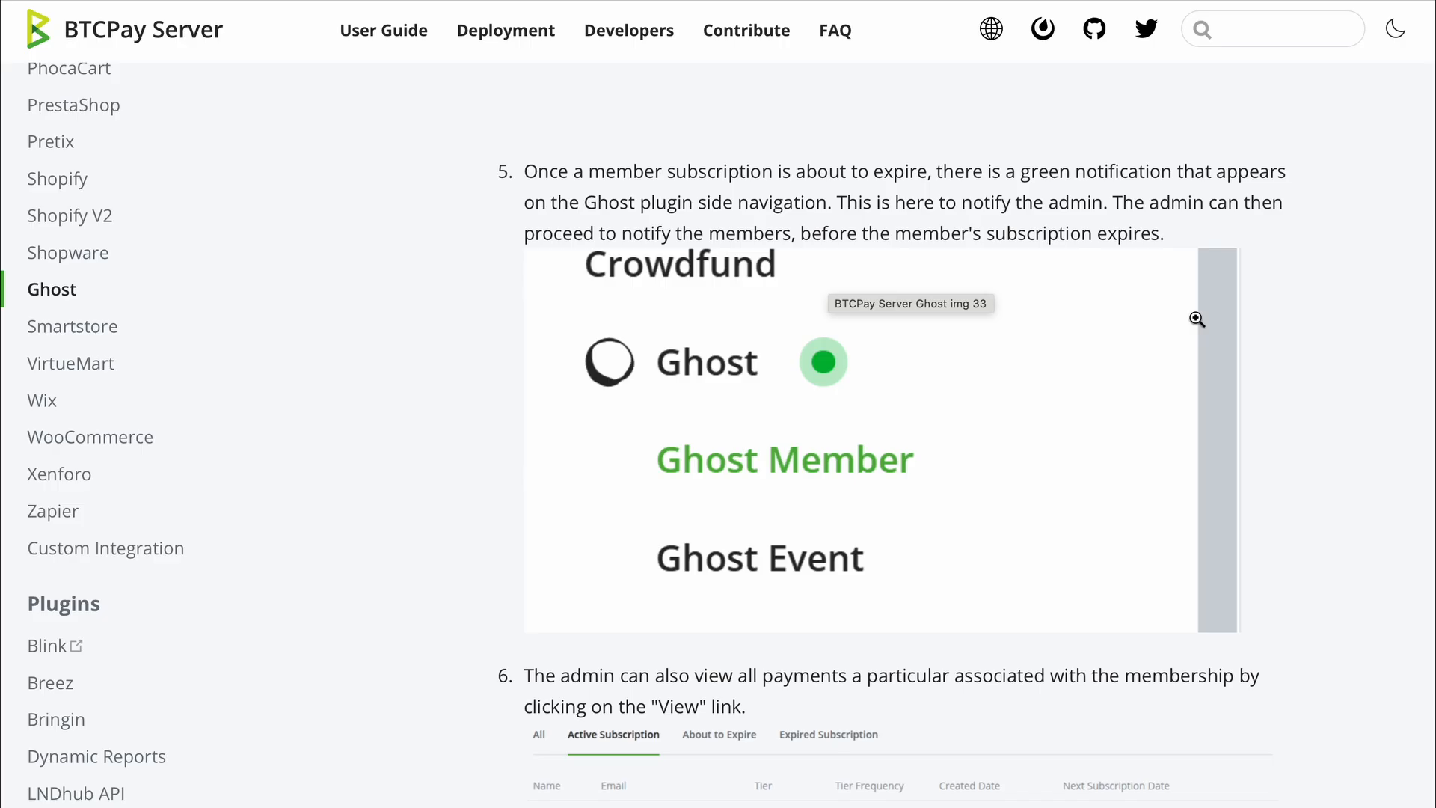
{"action": "scroll", "coordinate": [1197, 319], "scroll_direction": "down", "scroll_amount": 2}
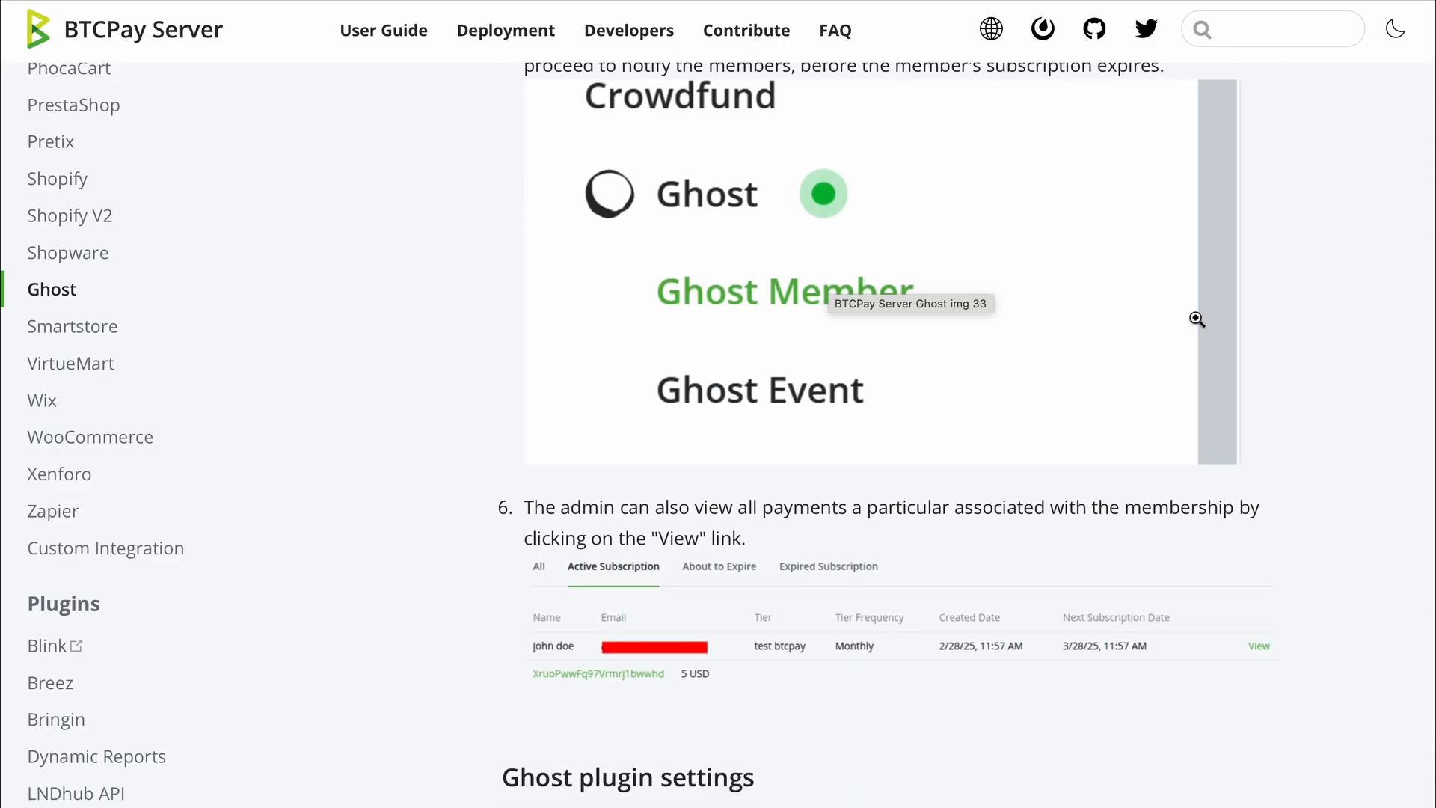
{"action": "left_click", "coordinate": [1197, 319]}
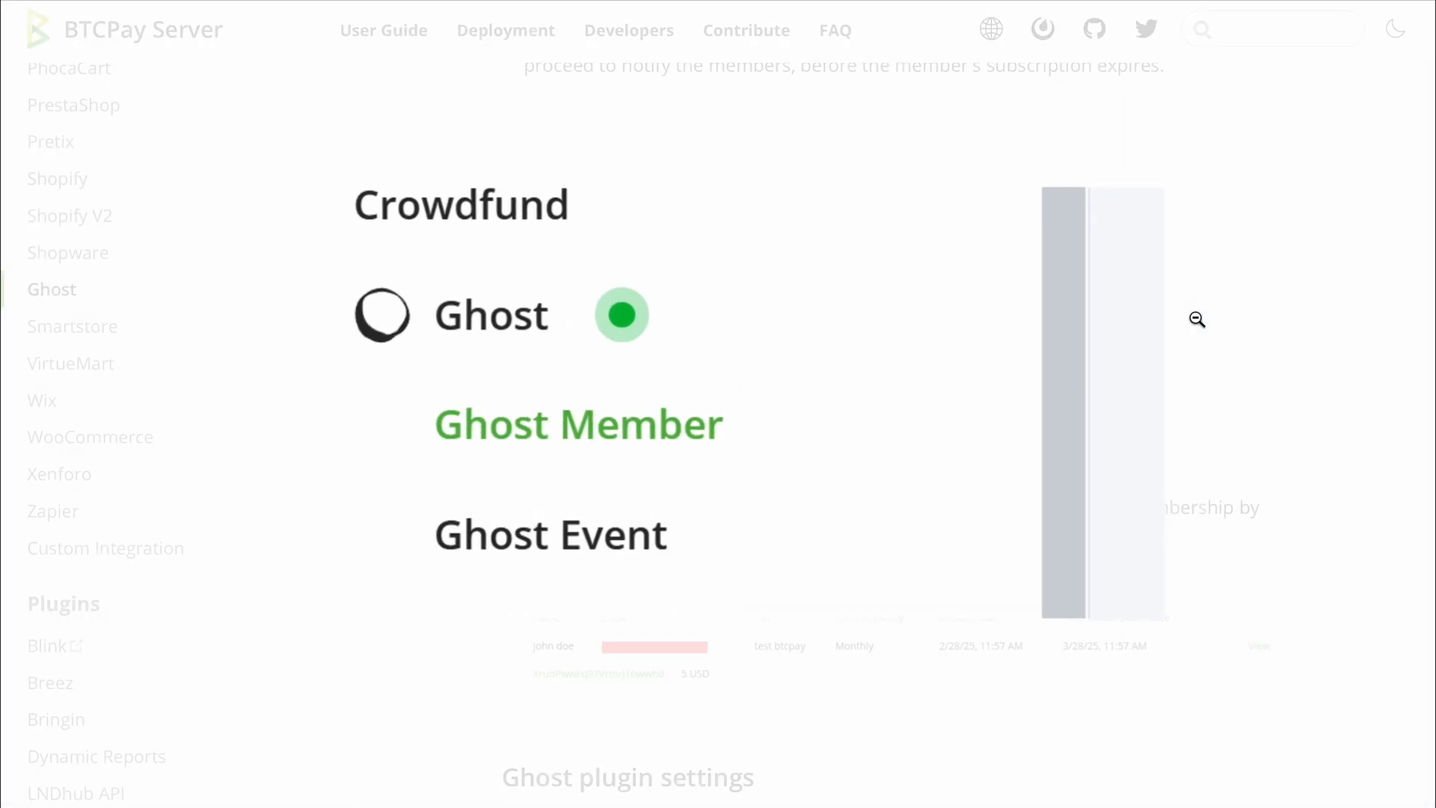
{"action": "left_click", "coordinate": [1194, 322]}
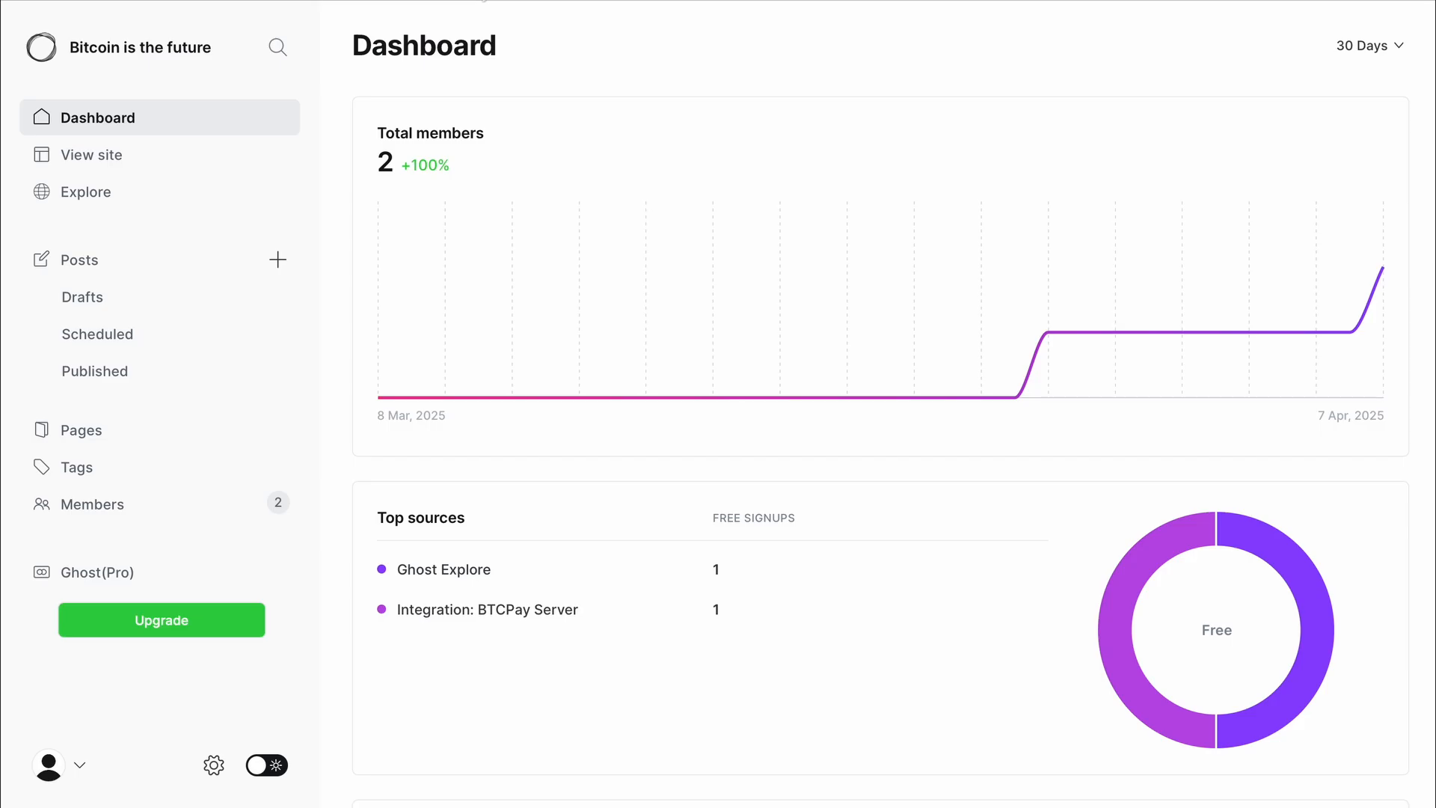
- Open the BTCPay-joined member from Ghost Admin's Members list and view their activity
{"action": "left_click", "coordinate": [126, 512]}
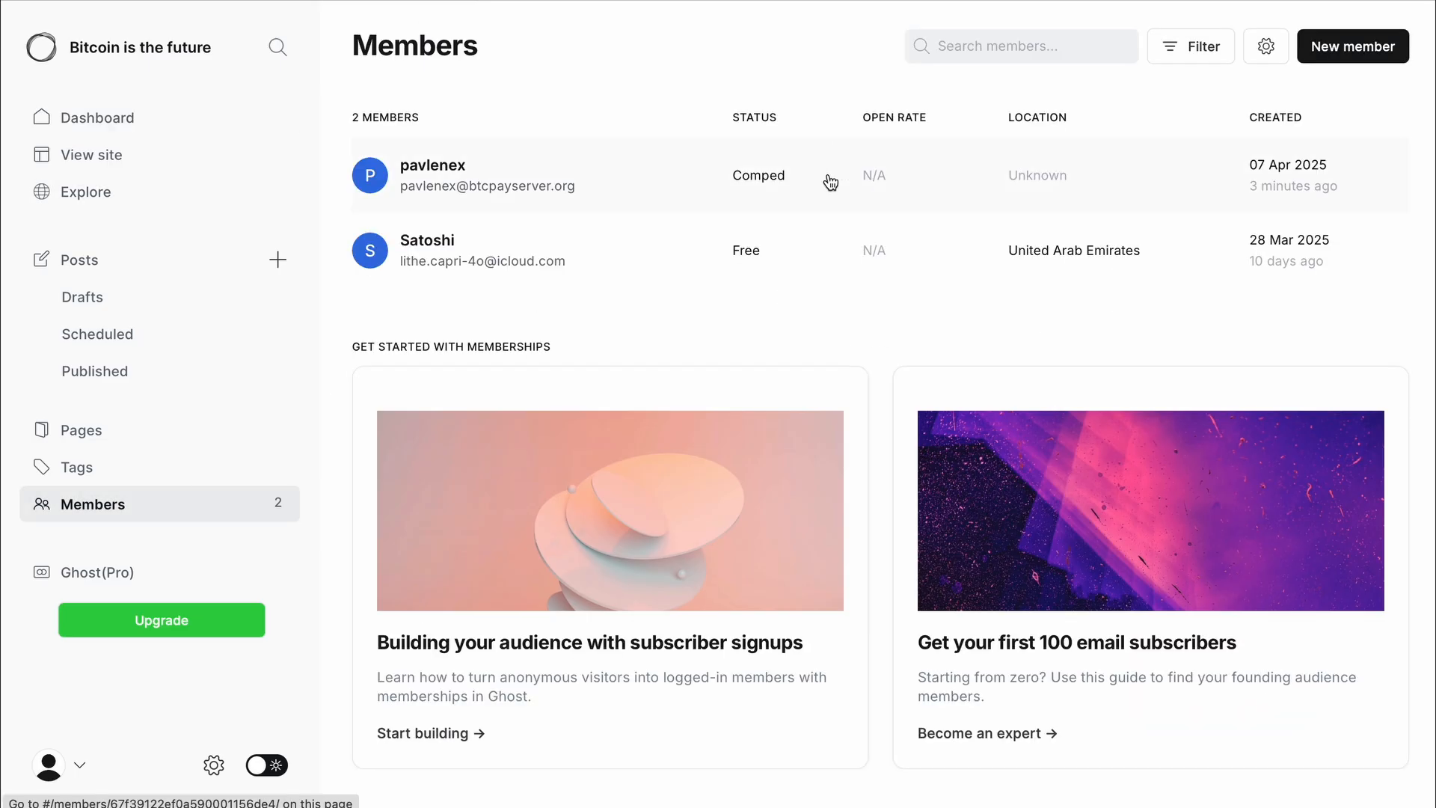
{"action": "left_click", "coordinate": [794, 173]}
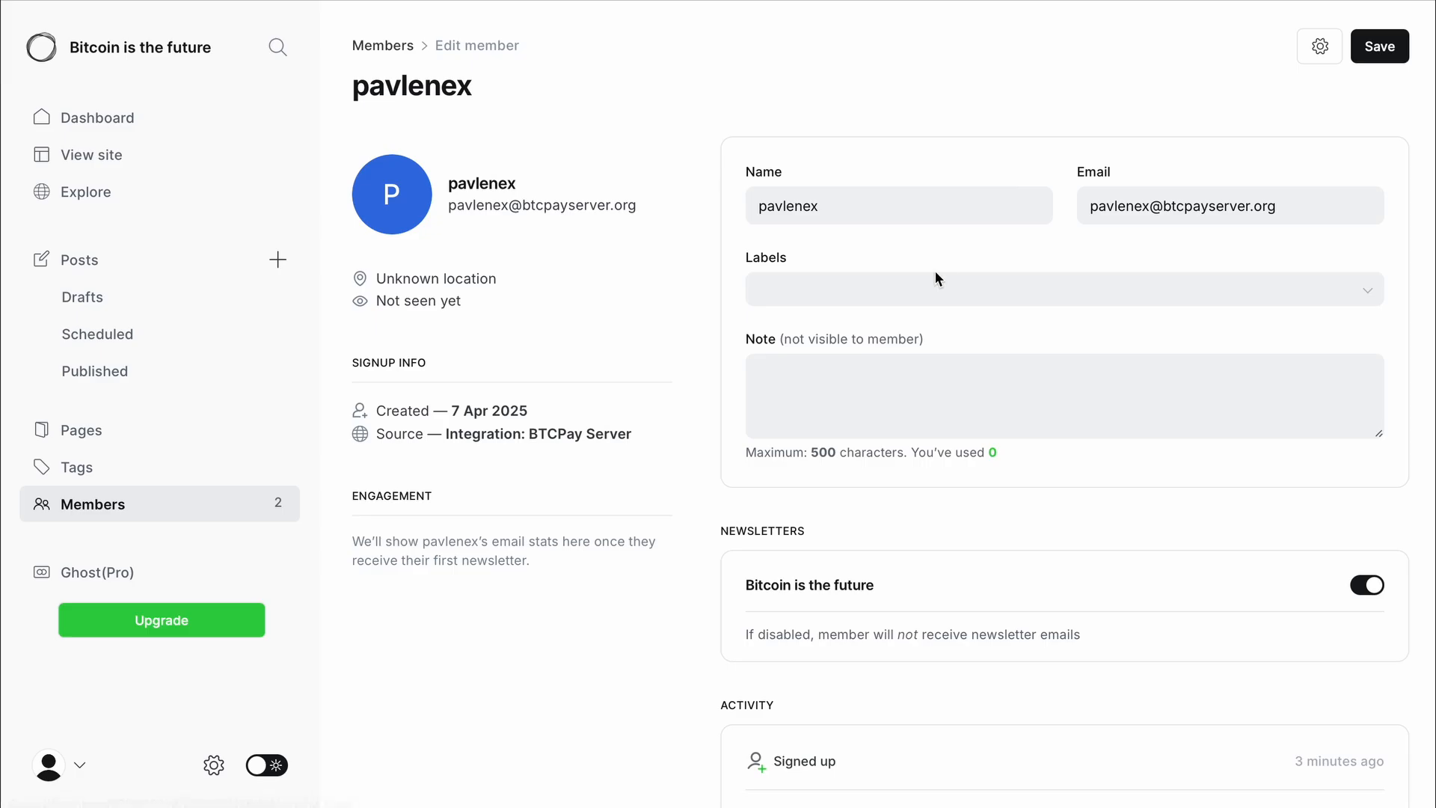
{"action": "scroll", "coordinate": [935, 271], "scroll_direction": "down", "scroll_amount": 3}
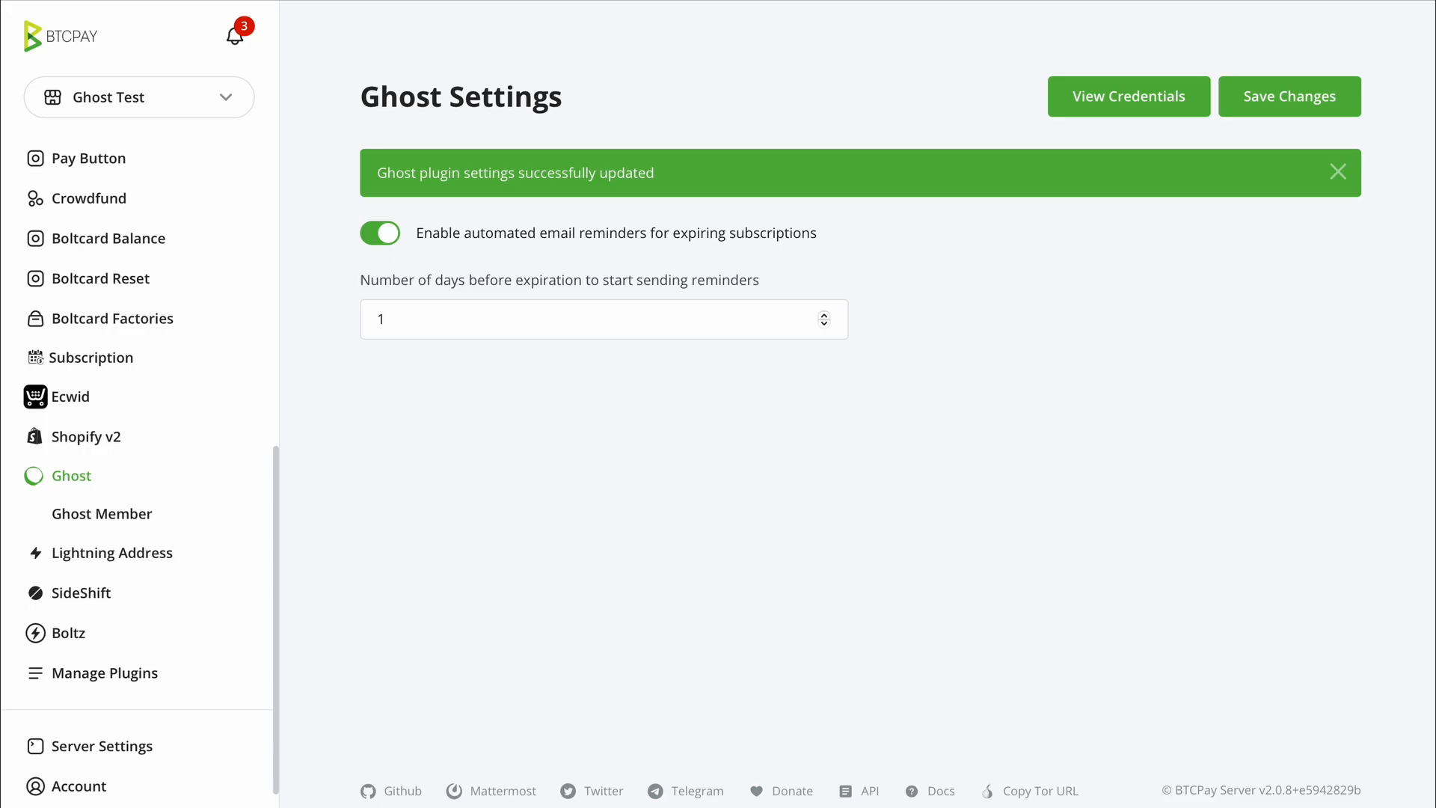
- Expand the subscriber's row in BTCPay's Ghost Members list to show their 5 USD invoice
{"action": "left_click", "coordinate": [79, 516]}
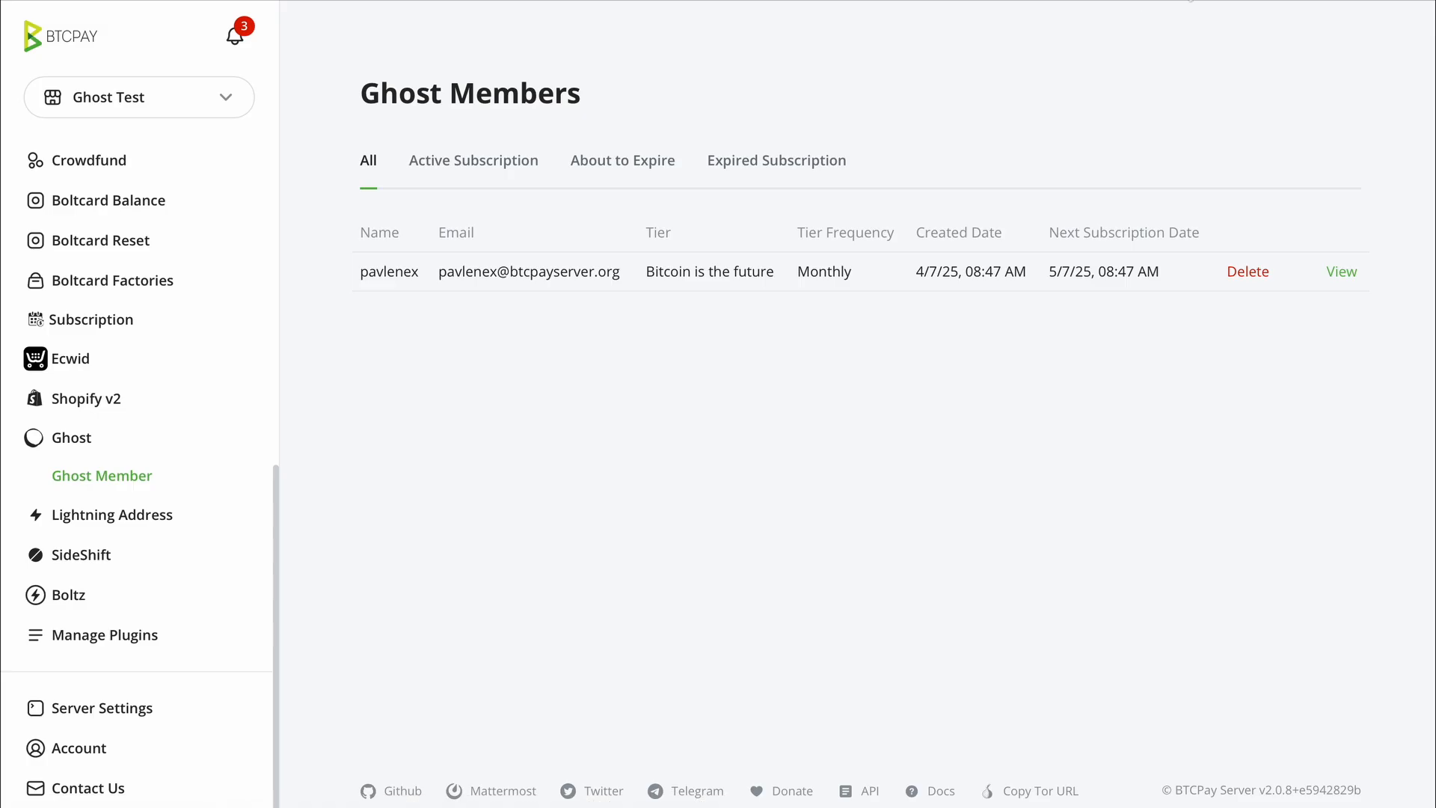
{"action": "left_click", "coordinate": [1341, 271]}
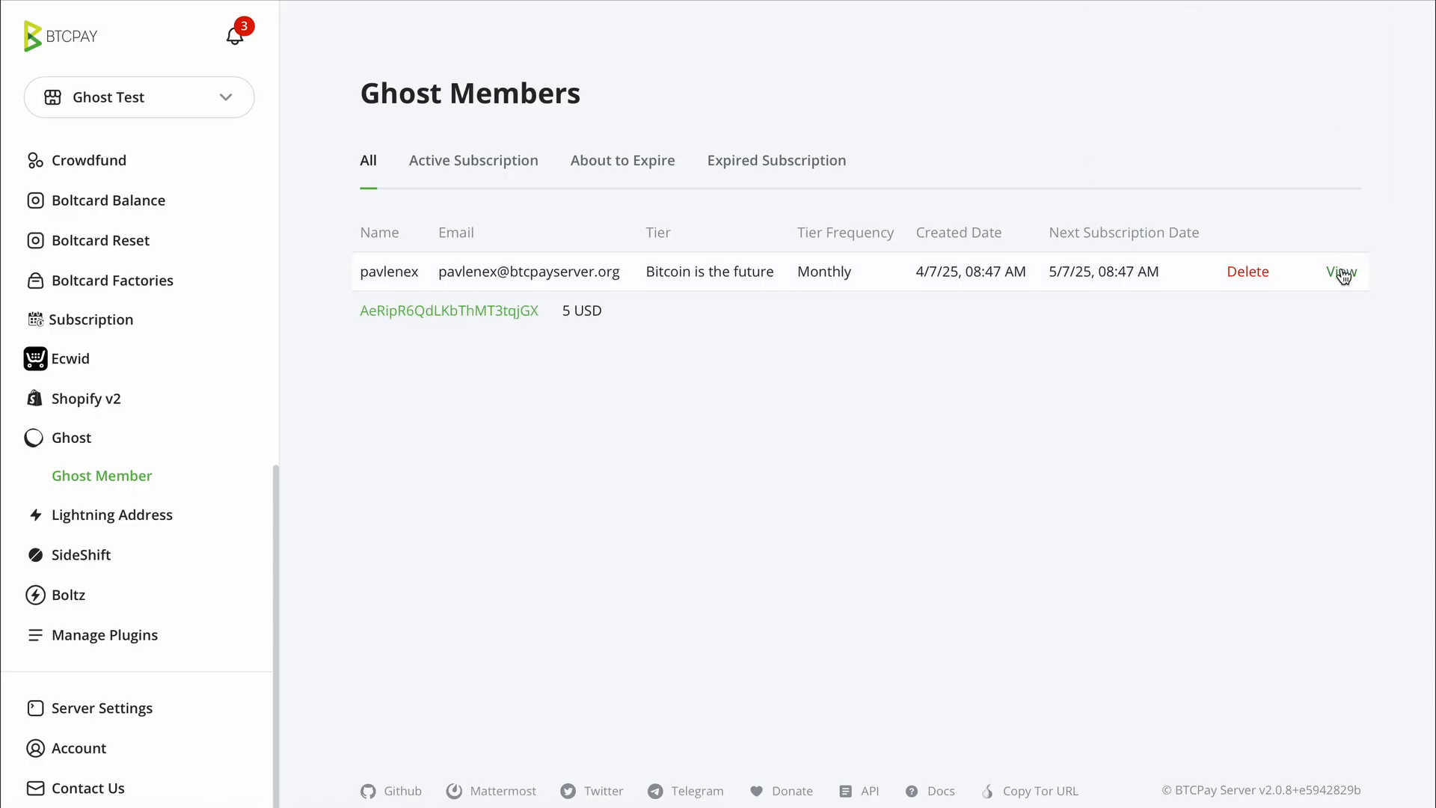